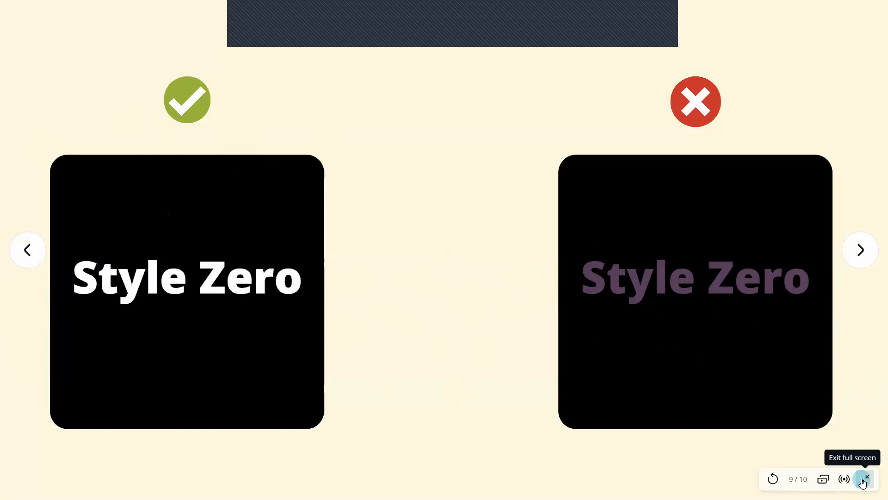
# Step: Exit the full-screen slideshow and scroll through the do/don't pages 7–9 in the editor
pyautogui.press('Escape')
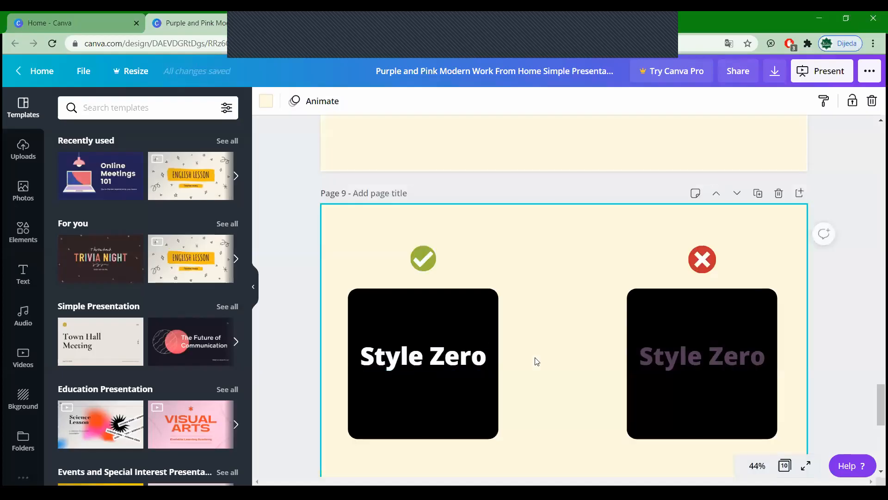
pyautogui.scroll(6, 629, 353)
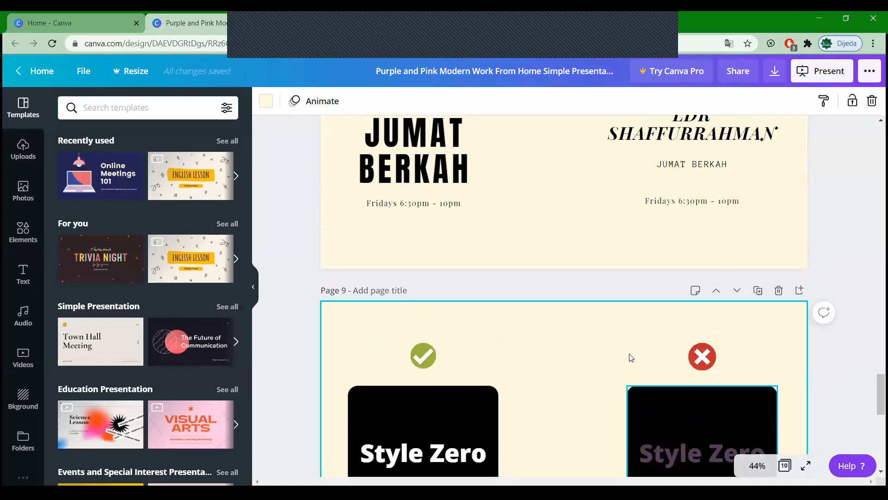
pyautogui.scroll(5, 501, 254)
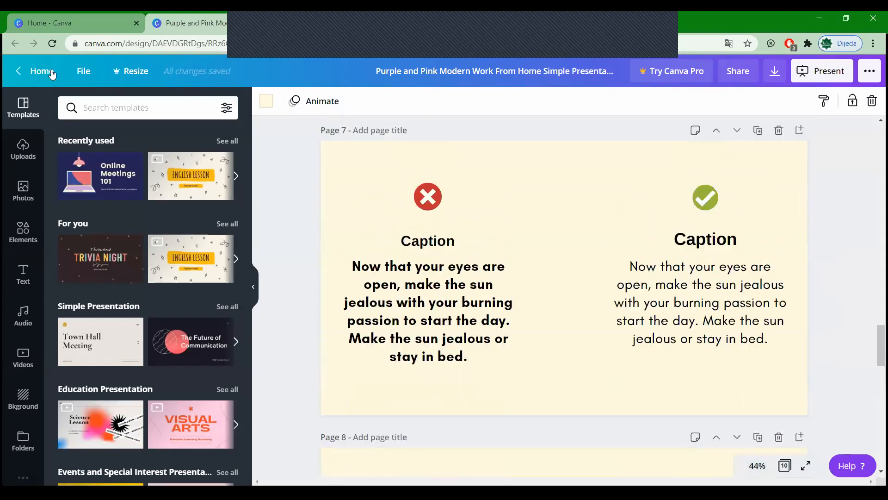
pyautogui.scroll(-5, 439, 287)
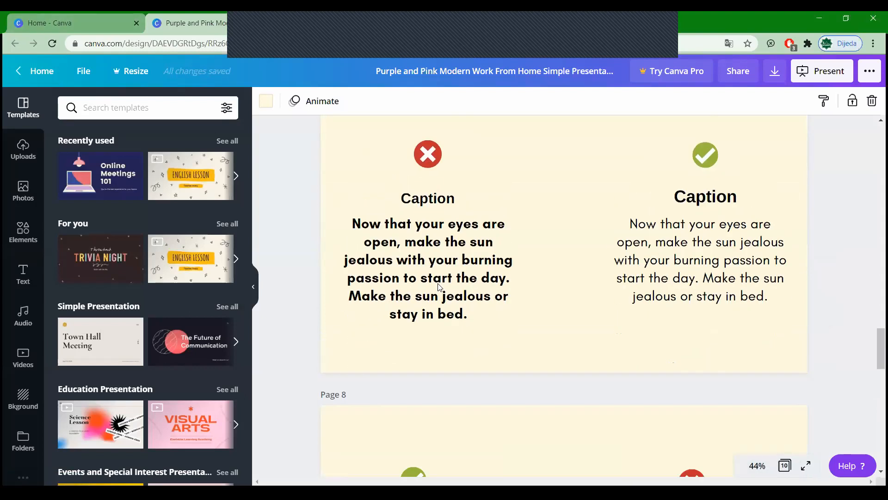
pyautogui.scroll(-3, 442, 289)
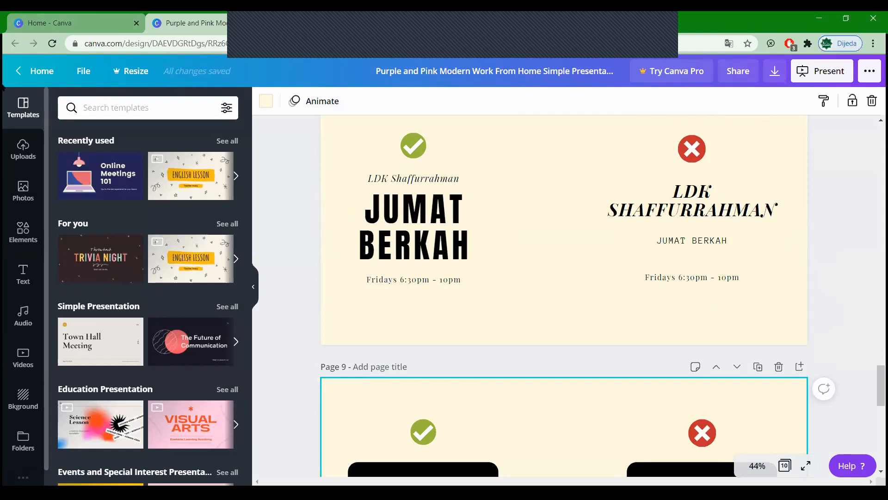
# Step: Go to Canva Home and browse All your designs, Shared with you, then Recent designs
pyautogui.click(43, 74)
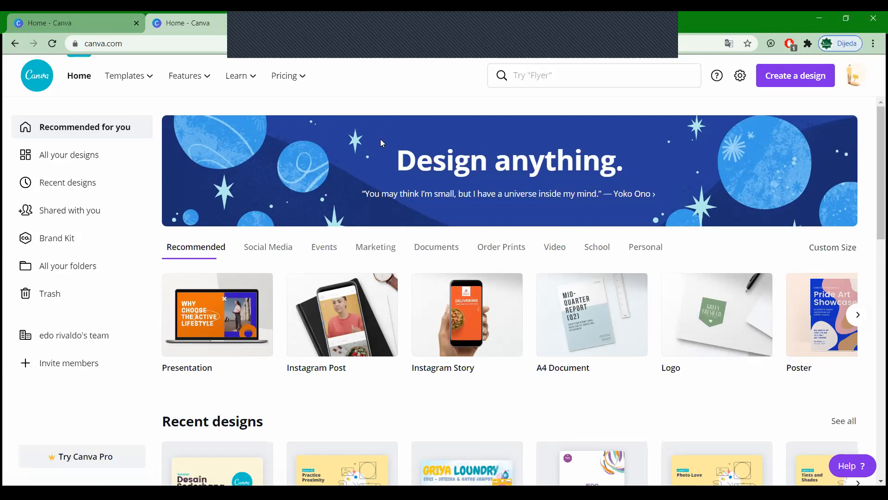
pyautogui.click(103, 166)
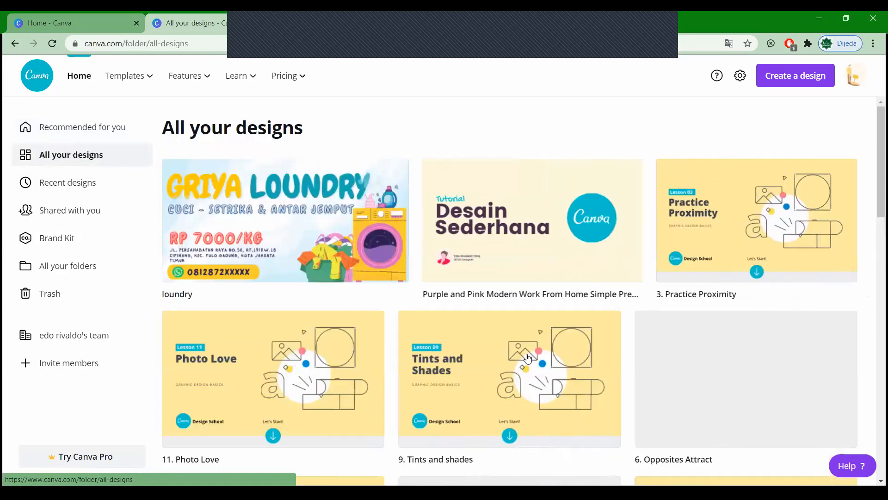
pyautogui.scroll(-3, 37, 193)
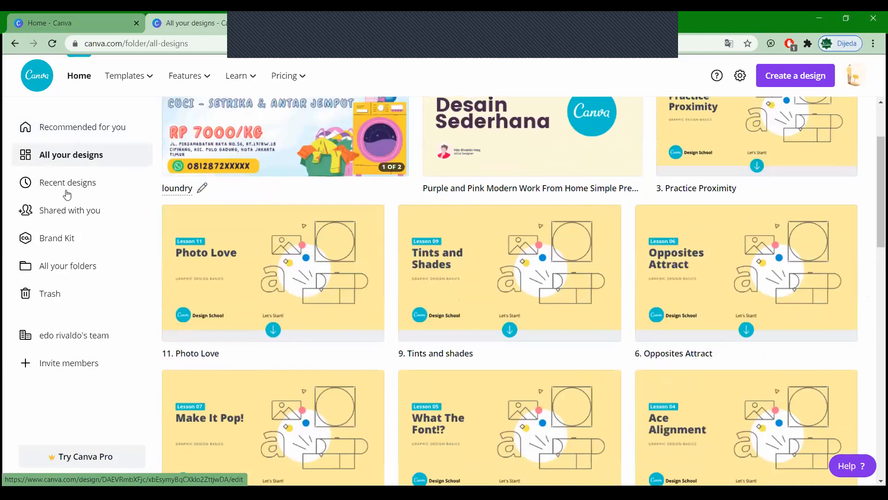
pyautogui.click(67, 191)
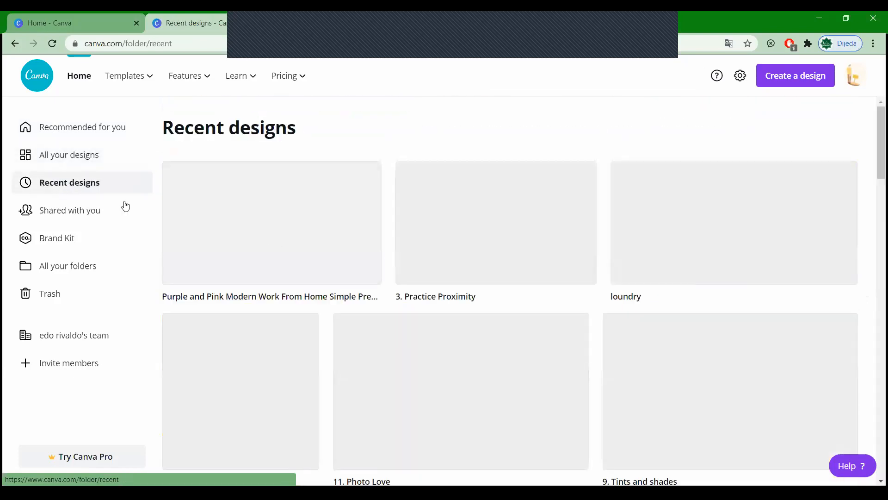
pyautogui.click(91, 211)
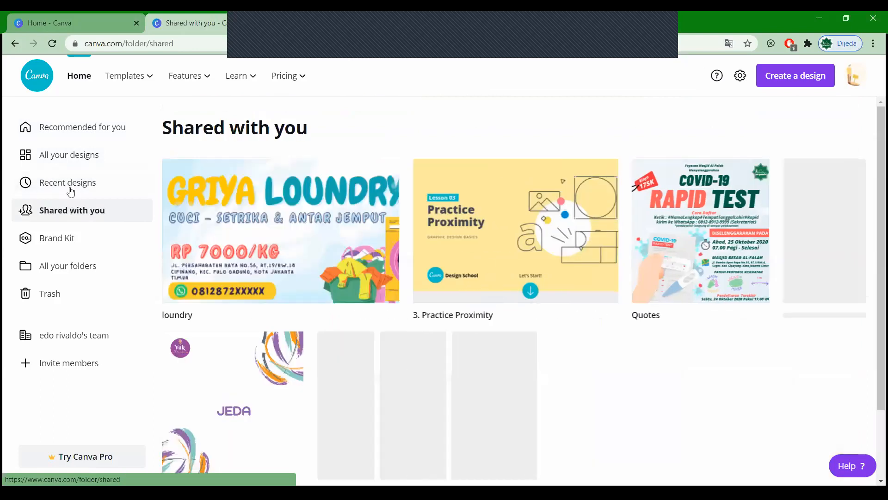
pyautogui.click(71, 191)
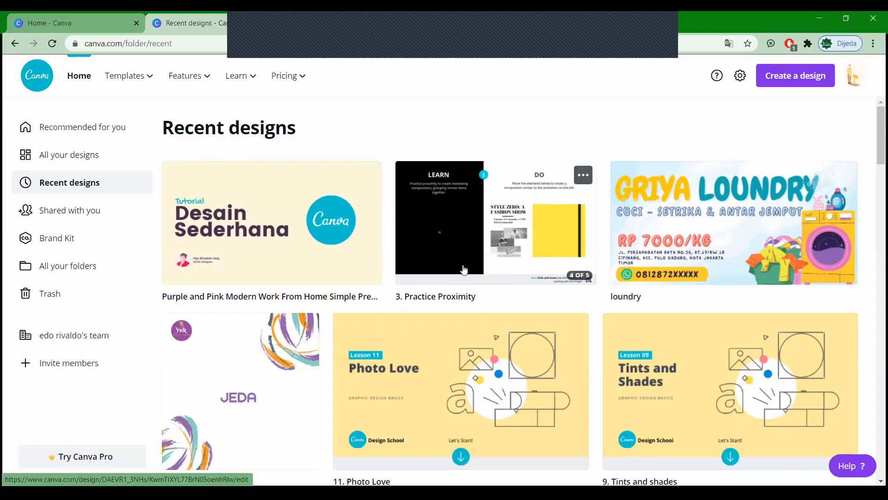
# Step: Look over the Templates, Features, Learn and Pricing menus, then return to Recommended for you
pyautogui.moveTo(365, 231)
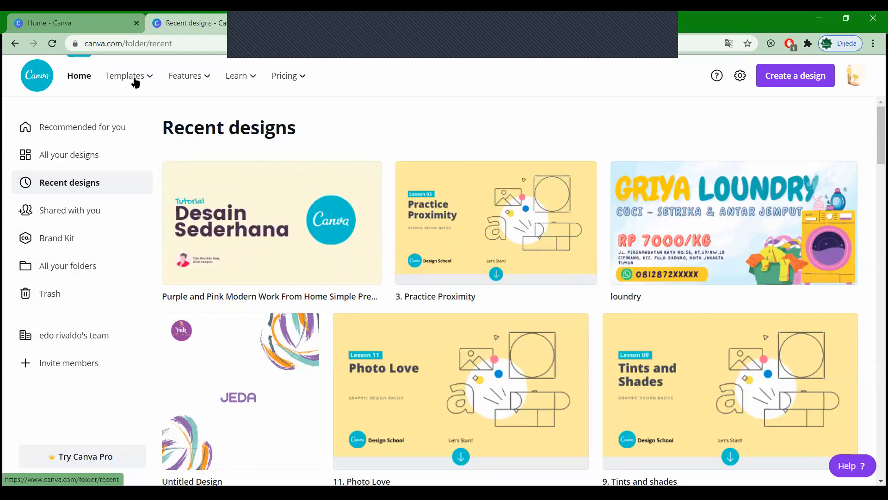
pyautogui.moveTo(136, 82)
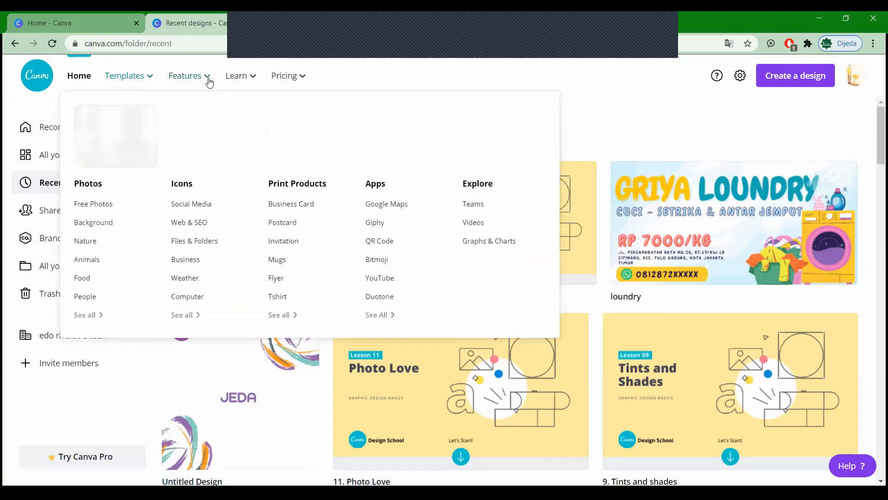
pyautogui.moveTo(230, 80)
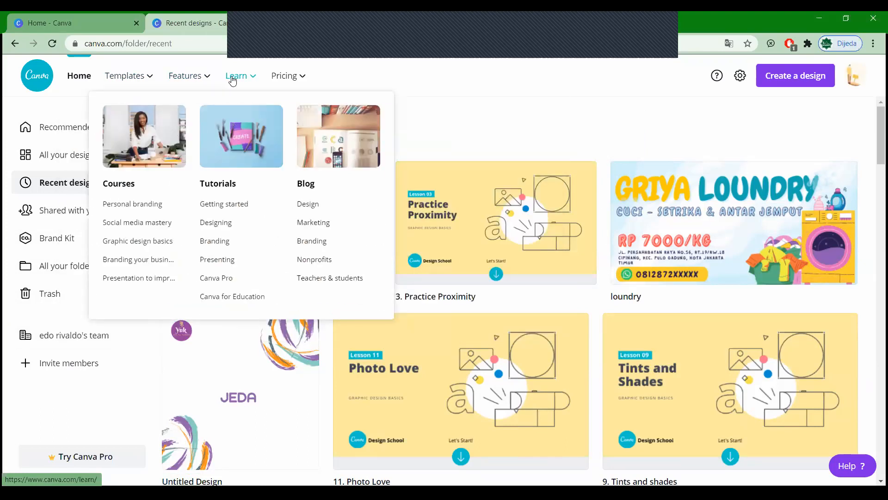
pyautogui.moveTo(273, 82)
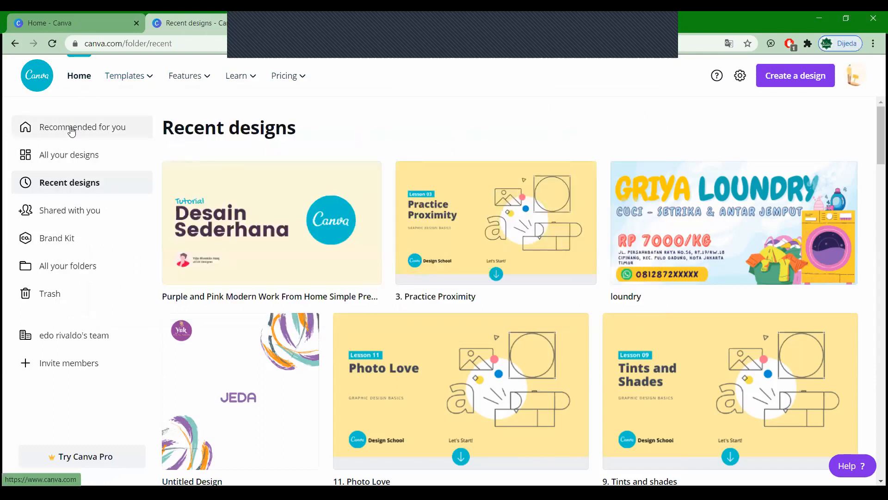
pyautogui.click(72, 132)
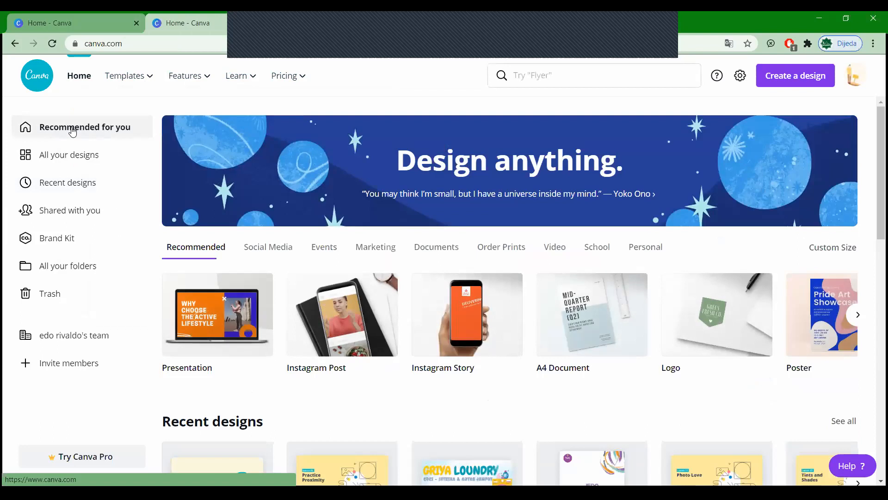
# Step: Create a blank Instagram Story, select its page and open Photos, then switch tabs
pyautogui.click(470, 339)
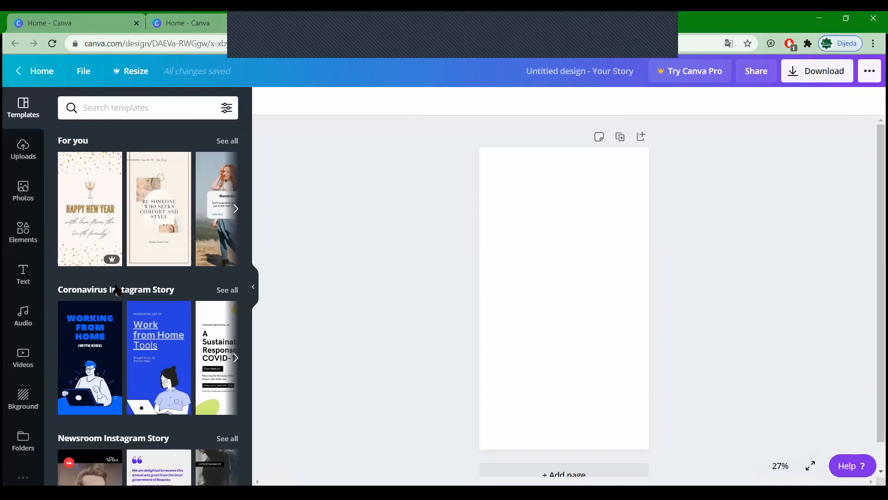
pyautogui.scroll(-10, 121, 305)
pyautogui.scroll(-10, 180, 316)
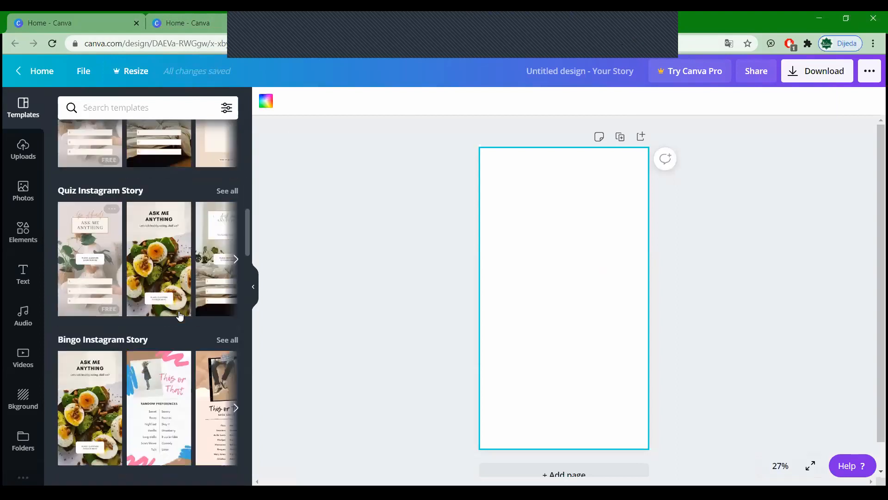
pyautogui.scroll(20, 148, 303)
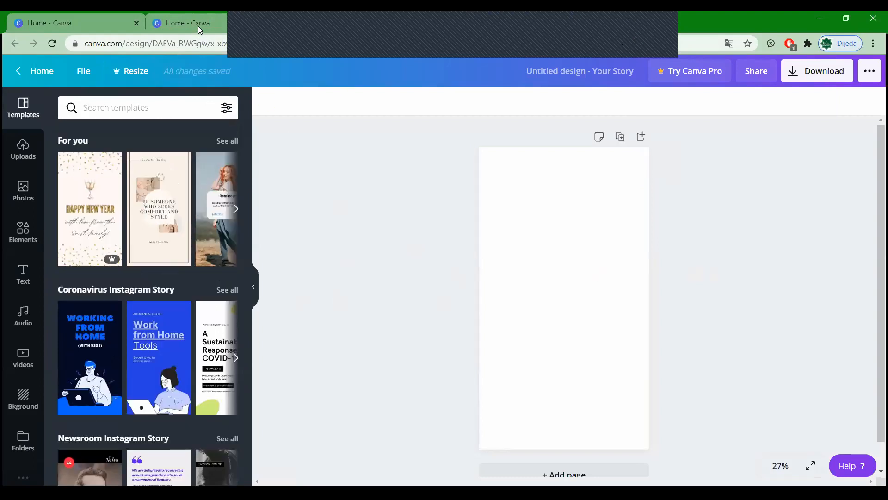
pyautogui.click(509, 226)
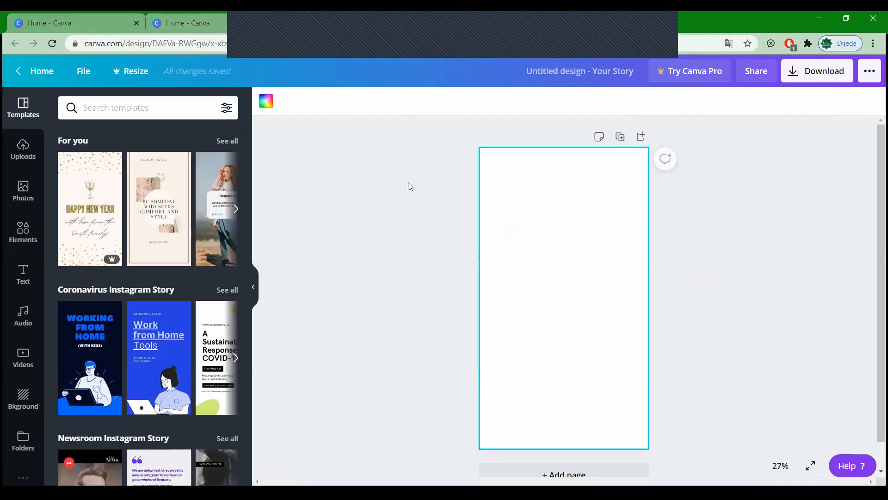
pyautogui.click(21, 189)
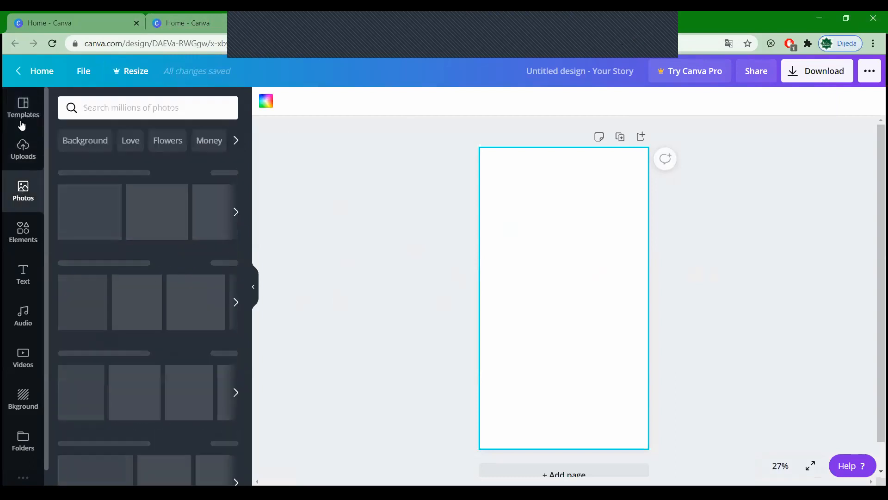
pyautogui.click(186, 24)
# Step: Go to google.com, search for 'mosque' and show the image results
pyautogui.click(167, 44)
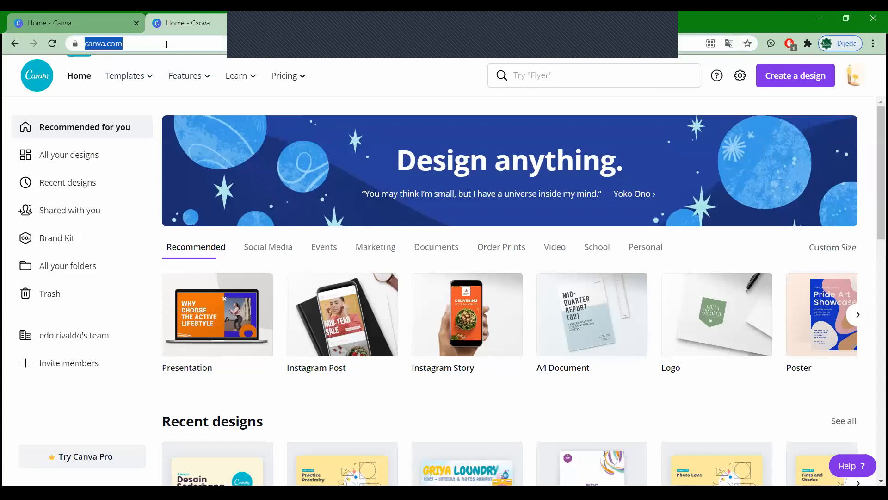
pyautogui.write('go')
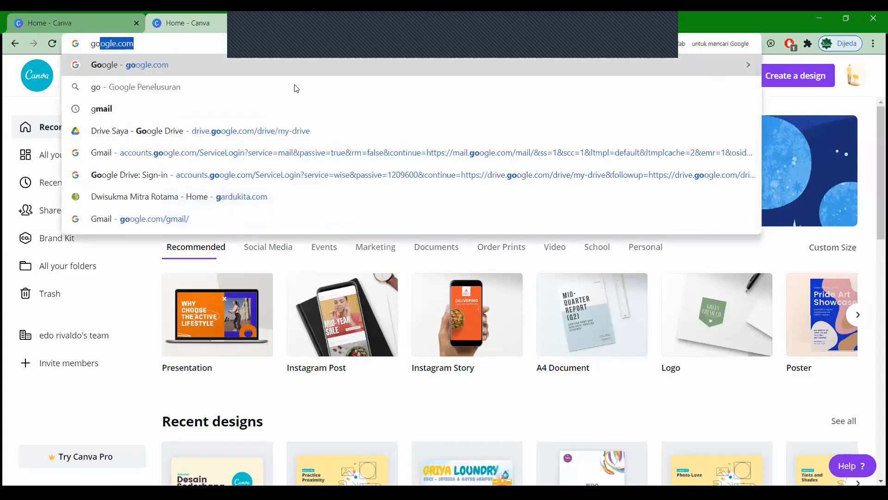
pyautogui.write('o')
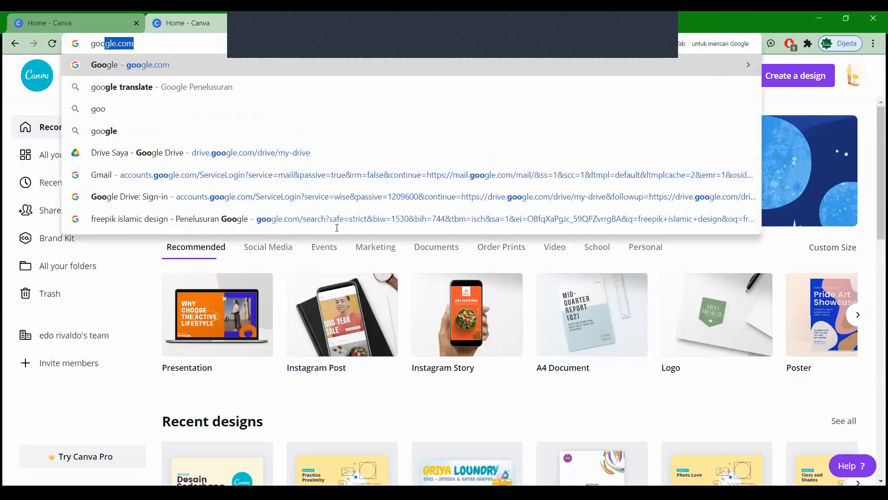
pyautogui.press('Return')
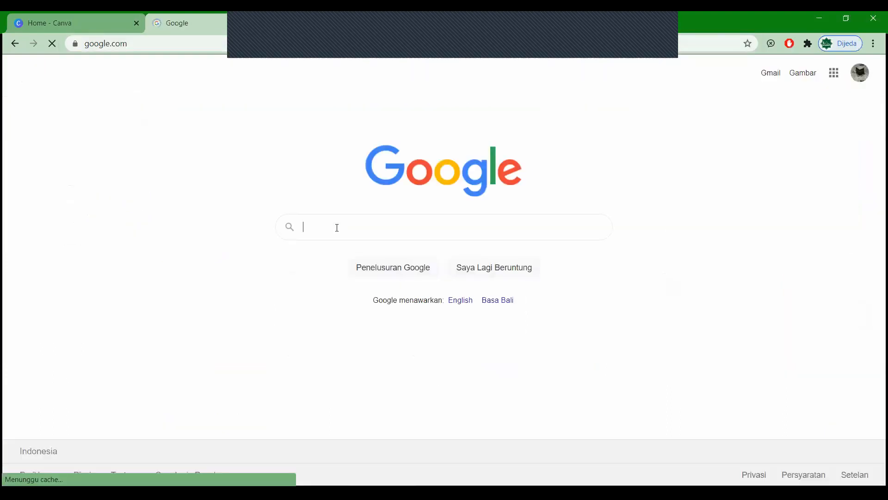
pyautogui.click(337, 228)
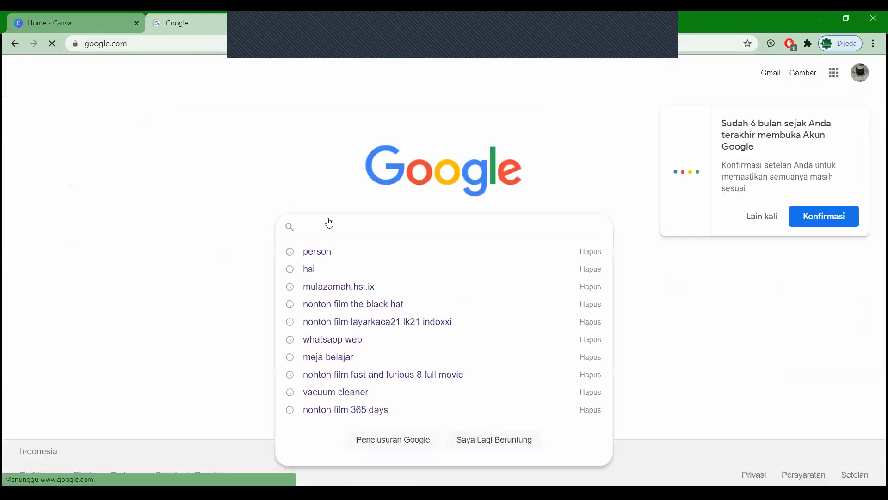
pyautogui.write('mosque')
pyautogui.press('Return')
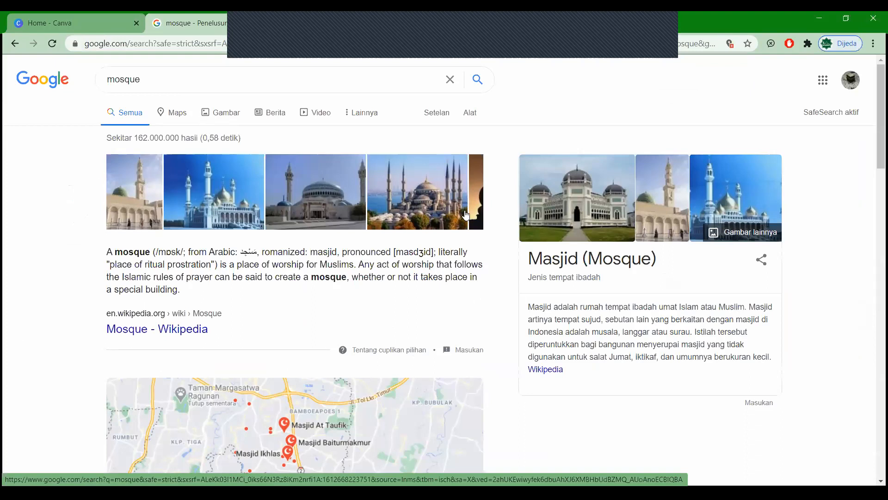
pyautogui.click(466, 214)
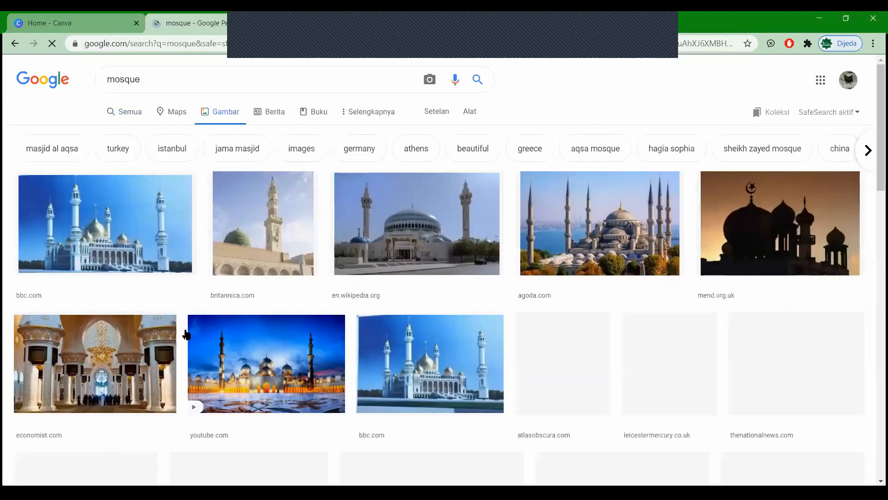
# Step: Search images for 'mosque png', then revert the query to plain 'mosque'
pyautogui.click(162, 82)
pyautogui.write('pmg')
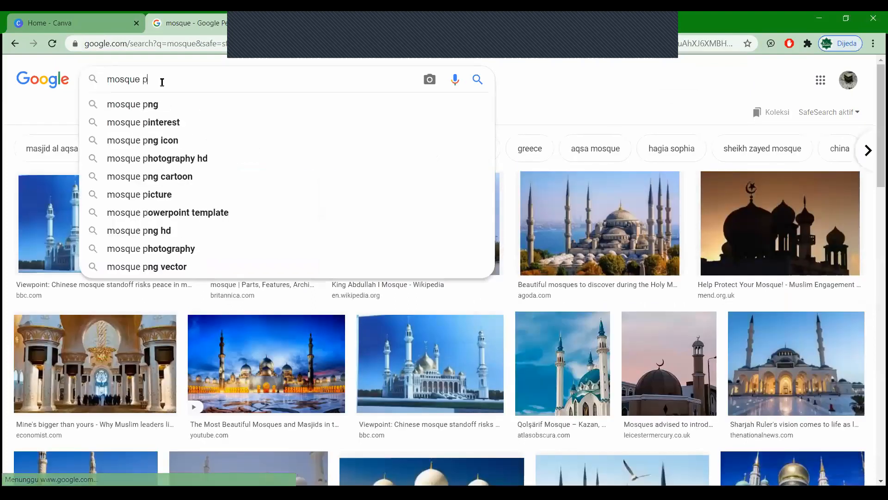
pyautogui.press('BackSpace')
pyautogui.press('BackSpace')
pyautogui.write('ng')
pyautogui.press('Return')
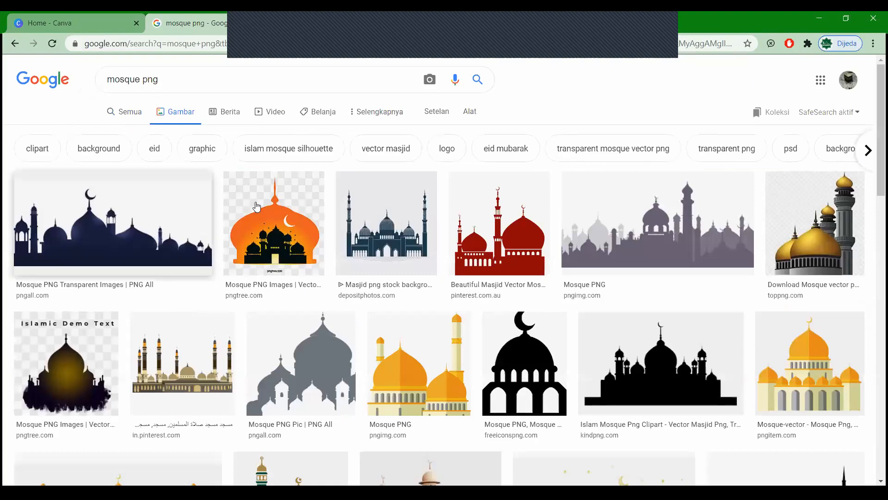
pyautogui.click(183, 85)
pyautogui.press('BackSpace')
pyautogui.press('BackSpace')
pyautogui.press('BackSpace')
pyautogui.press('BackSpace')
pyautogui.press('Return')
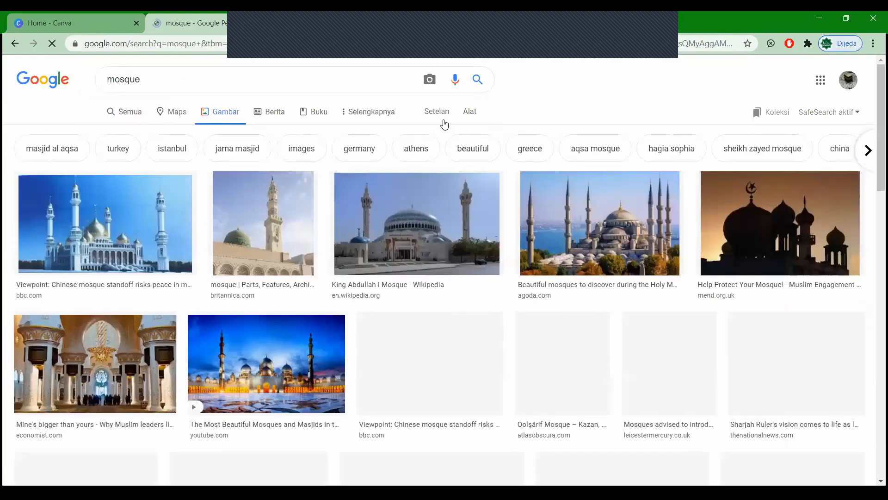
# Step: Filter the mosque image results to transparent-background images
pyautogui.click(470, 113)
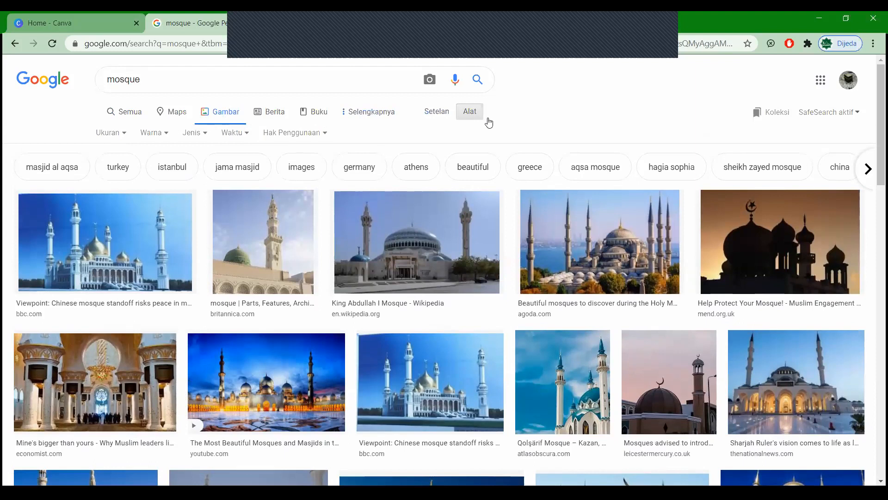
pyautogui.click(168, 134)
pyautogui.click(171, 189)
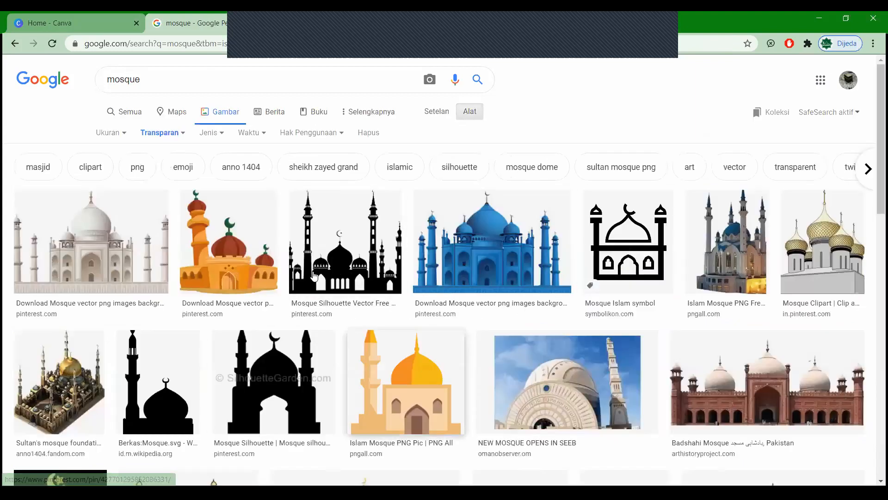
# Step: Save the orange cartoon mosque image as a PNG to Downloads, then return to Canva
pyautogui.click(251, 236)
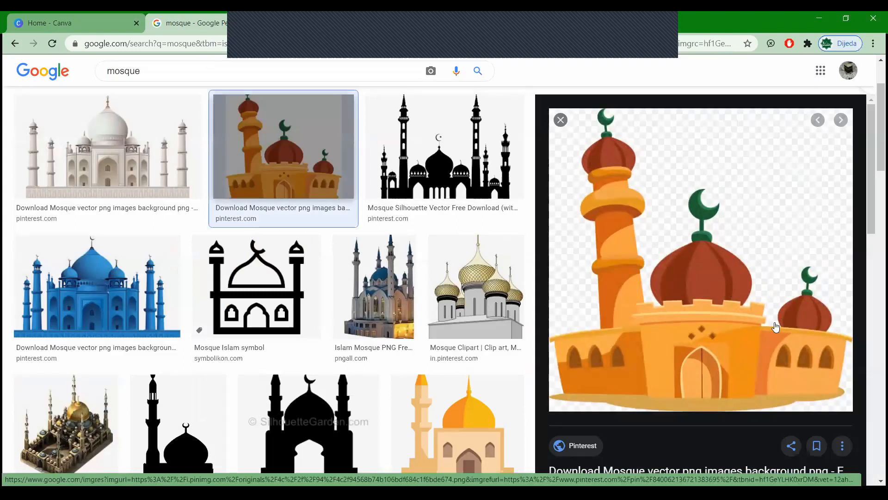
pyautogui.rightClick(715, 311)
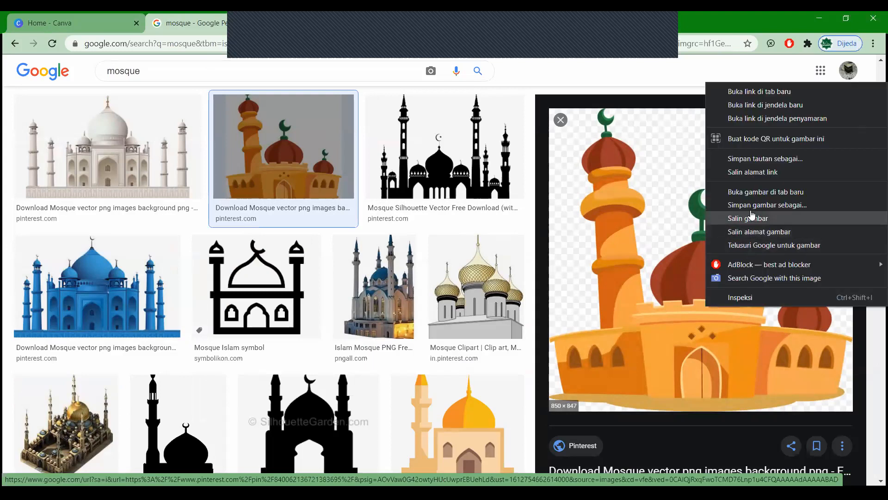
pyautogui.press('Up')
pyautogui.press('Return')
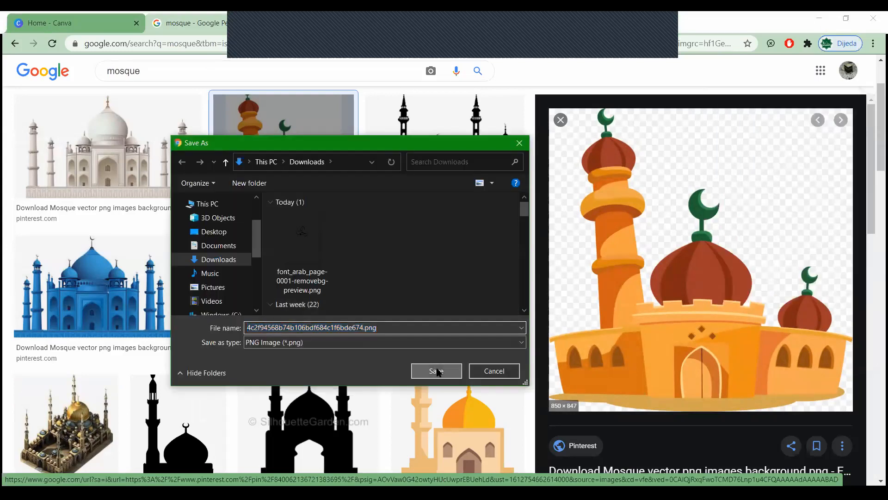
pyautogui.click(436, 369)
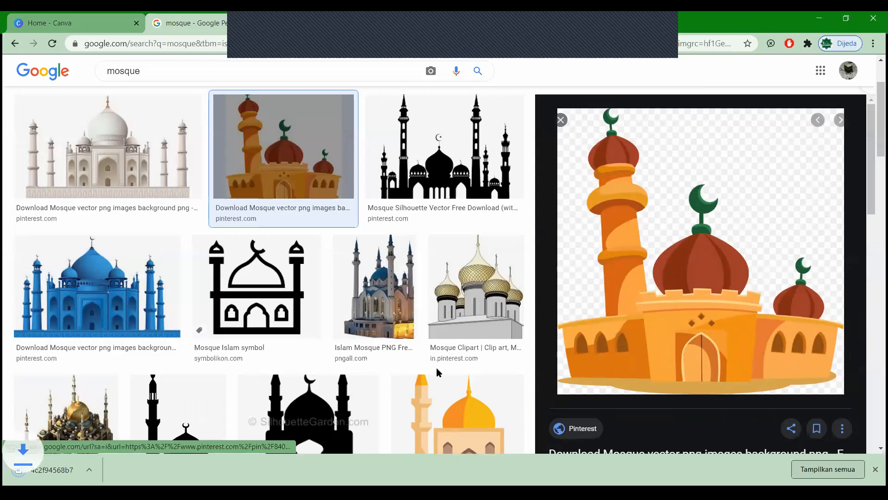
pyautogui.click(92, 23)
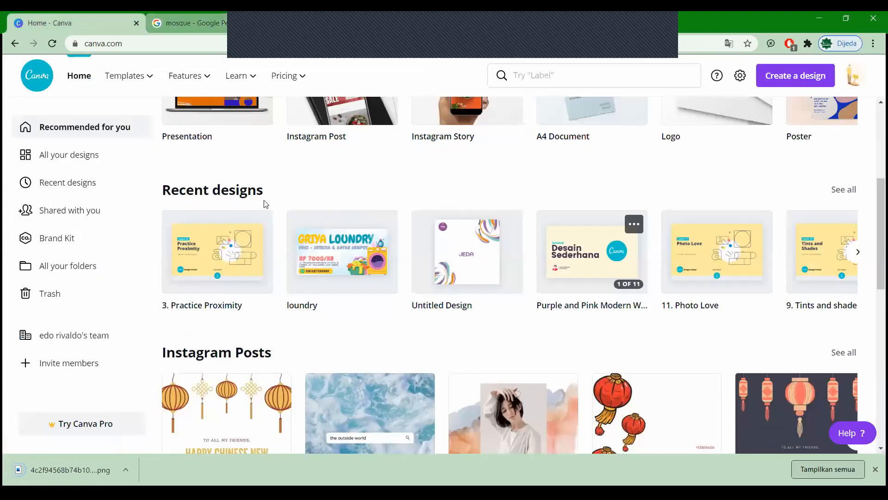
# Step: Scroll the Canva home page to the top and start a new blank Instagram Story
pyautogui.scroll(4, 343, 319)
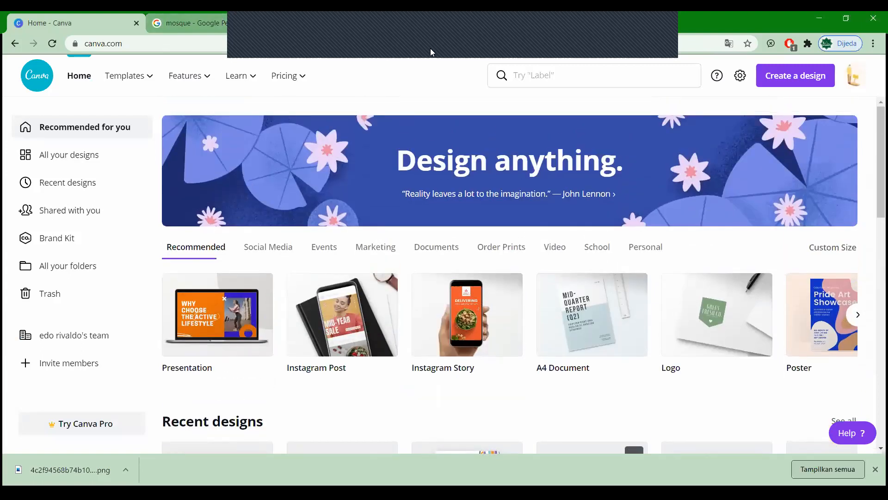
pyautogui.moveTo(411, 49); pyautogui.dragTo(515, 140)
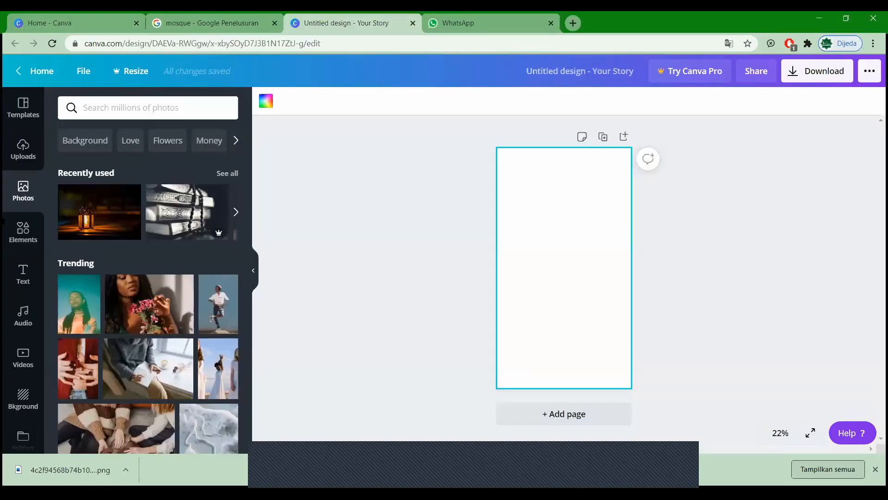
# Step: Browse the Templates, Uploads and Text sidebar panels, scrolling through their contents
pyautogui.click(24, 107)
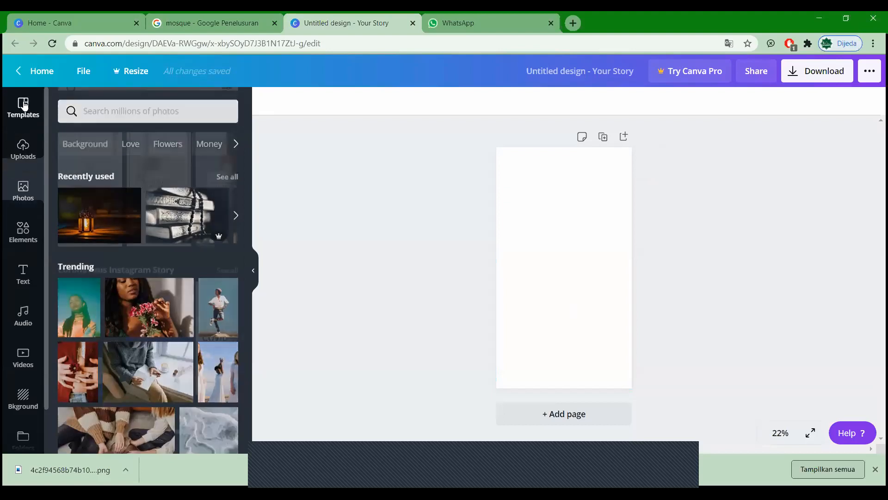
pyautogui.click(19, 159)
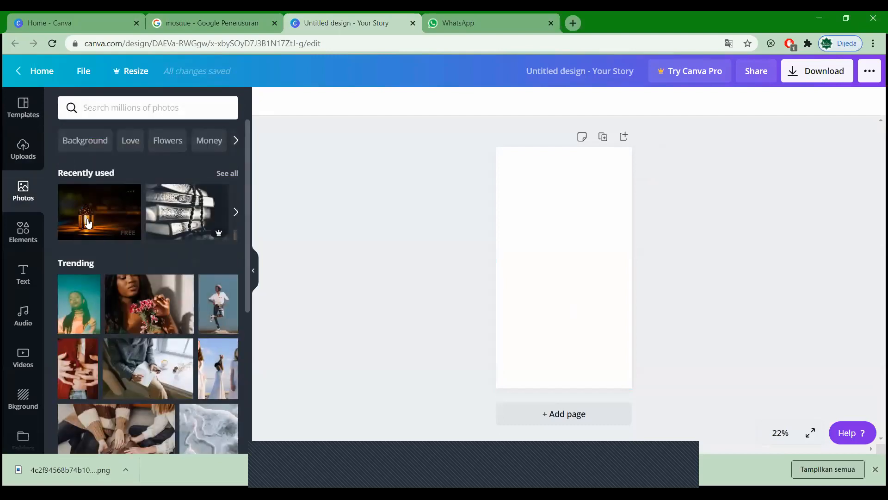
pyautogui.scroll(-2, 109, 213)
pyautogui.scroll(-2, 112, 212)
pyautogui.scroll(4, 107, 208)
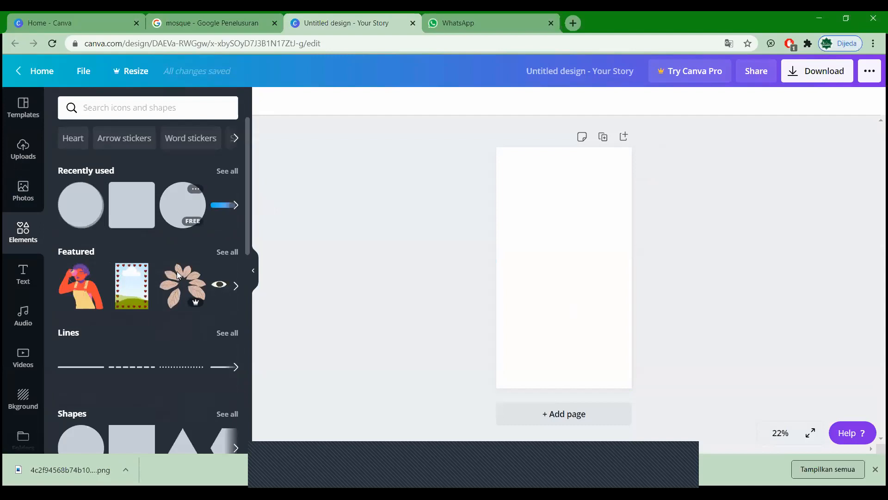
pyautogui.scroll(-1, 171, 269)
pyautogui.scroll(-10, 170, 269)
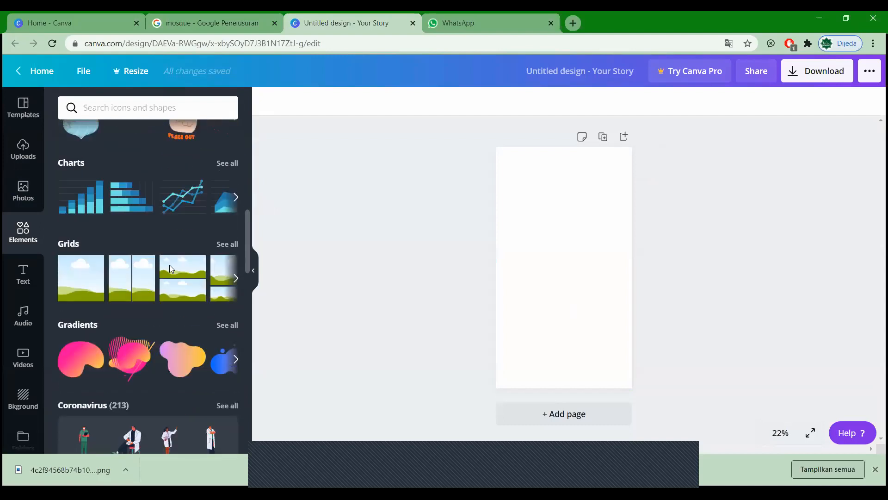
pyautogui.scroll(-4, 170, 265)
pyautogui.scroll(5, 26, 281)
pyautogui.scroll(5, 26, 283)
pyautogui.click(24, 278)
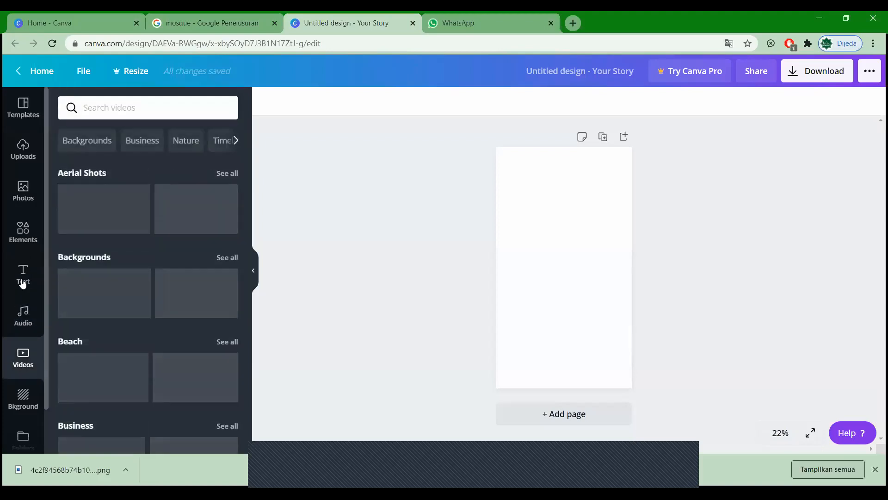
pyautogui.scroll(-1, 25, 345)
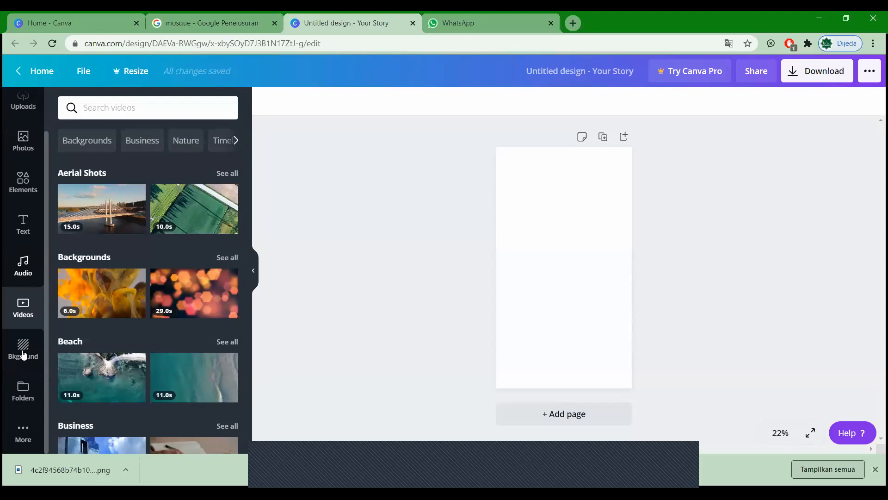
# Step: Apply the yellow gradient background to the story page, then switch to the WhatsApp tab
pyautogui.click(23, 352)
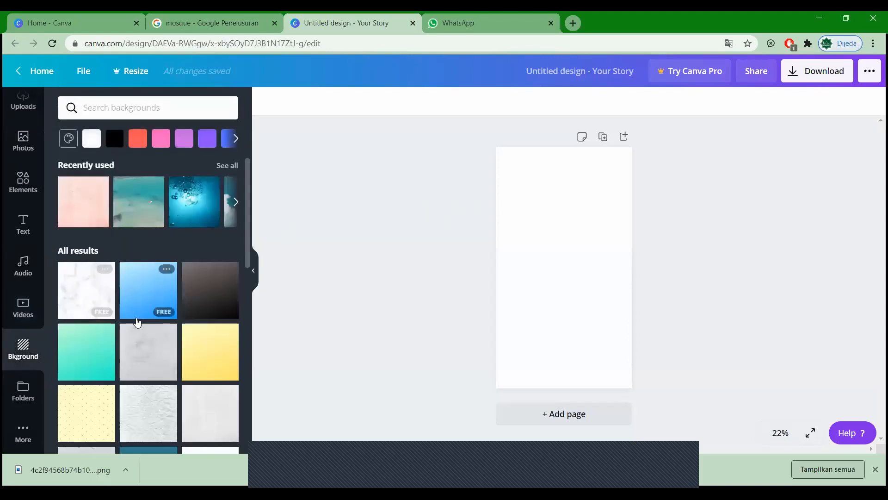
pyautogui.scroll(-5, 137, 321)
pyautogui.scroll(5, 138, 324)
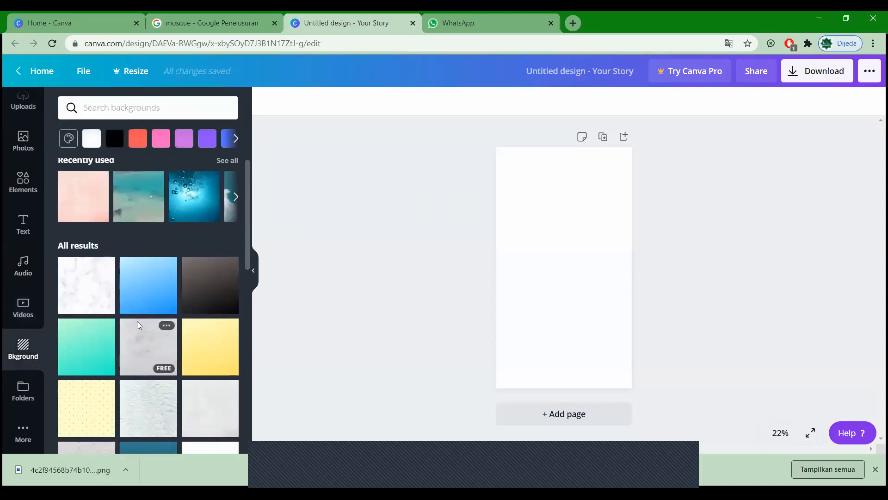
pyautogui.scroll(-1, 192, 313)
pyautogui.click(224, 293)
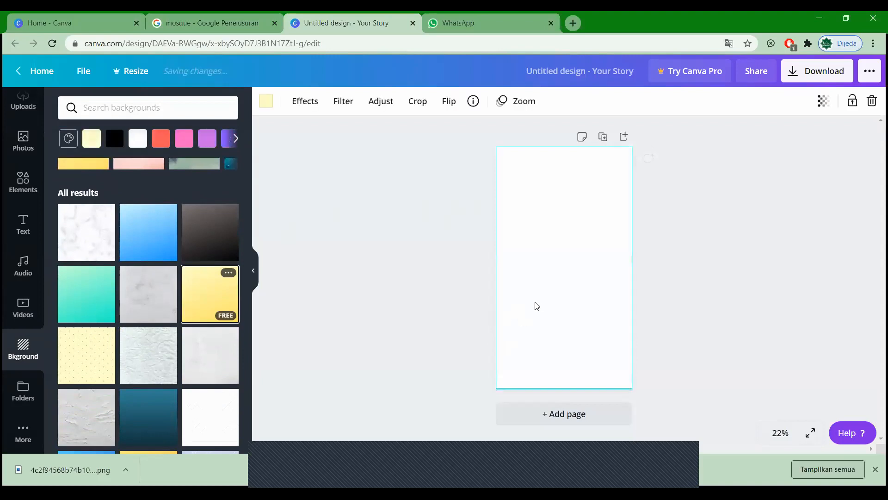
pyautogui.click(685, 265)
pyautogui.click(591, 265)
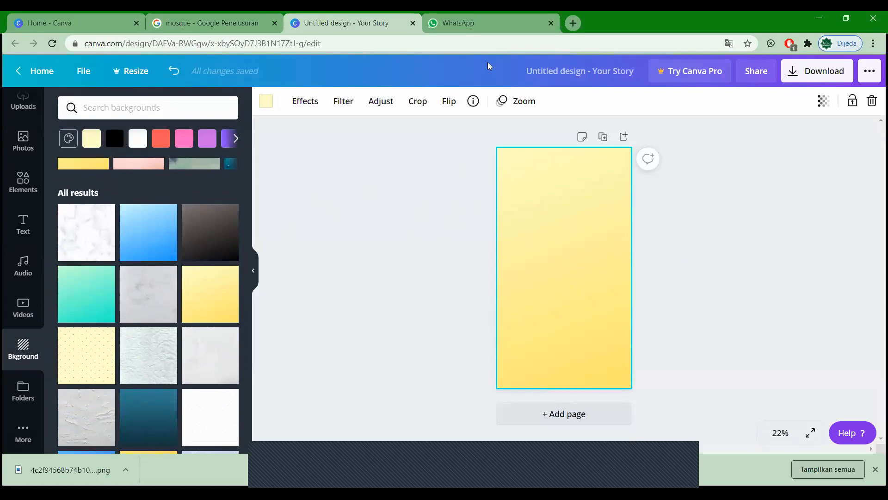
pyautogui.click(473, 22)
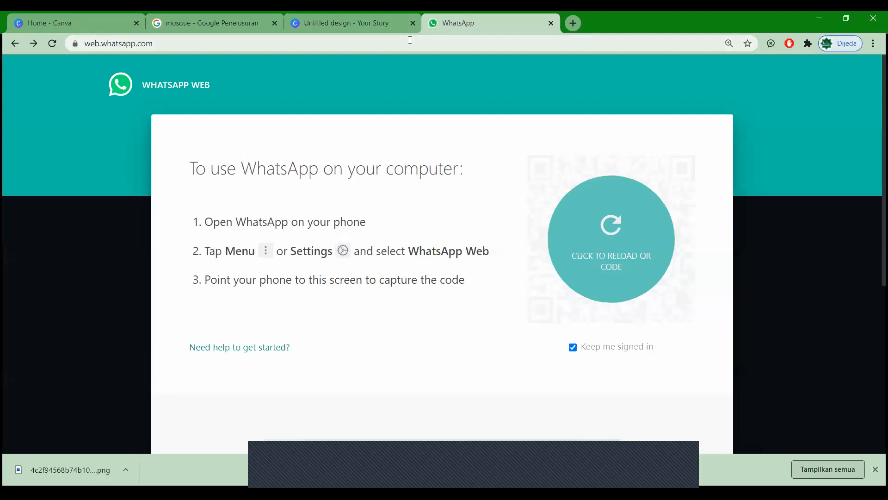
# Step: Open colorhunt.co, show the Pastel palette collection, then go back to the Canva story
pyautogui.click(410, 39)
pyautogui.write('colorhunt.co')
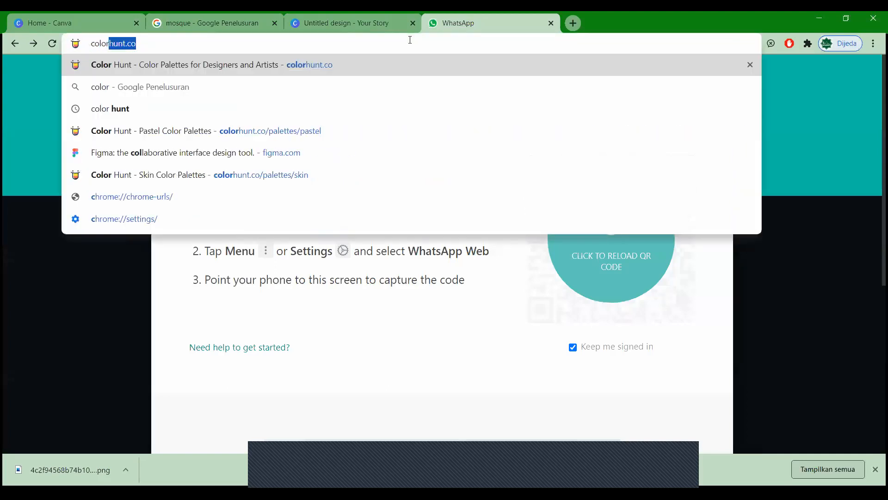
pyautogui.press('Return')
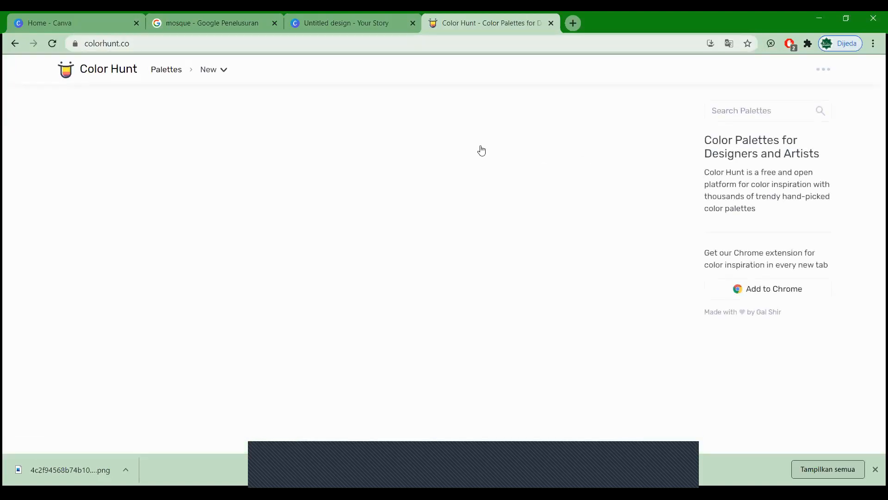
pyautogui.click(717, 113)
pyautogui.write('Pas')
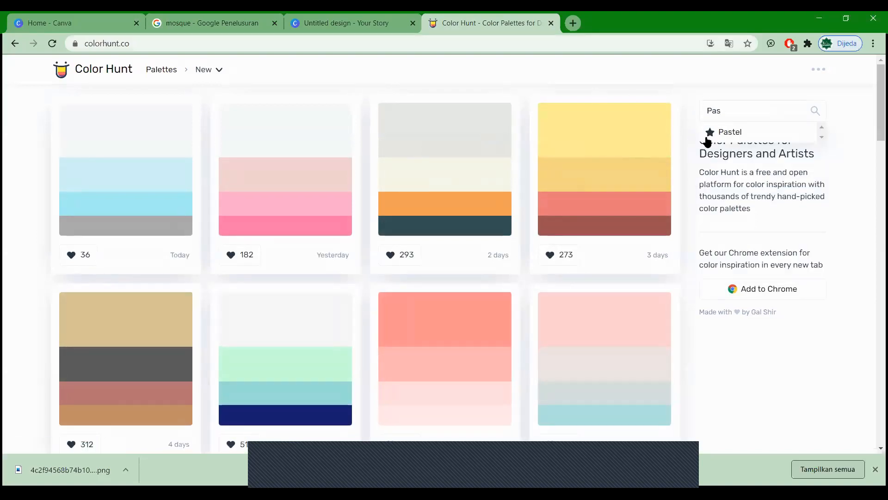
pyautogui.click(708, 133)
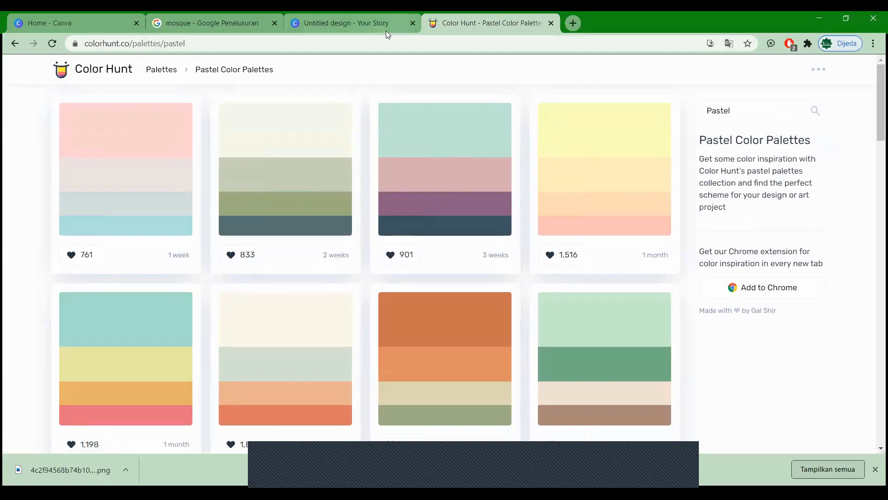
pyautogui.click(356, 29)
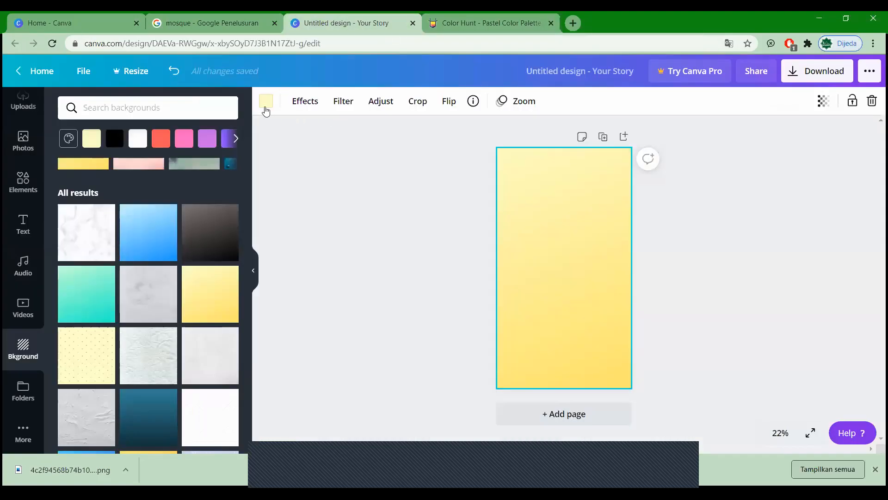
# Step: Show the background's custom hex value #FFFEC8, then switch to the Color Hunt pastel palettes
pyautogui.click(266, 103)
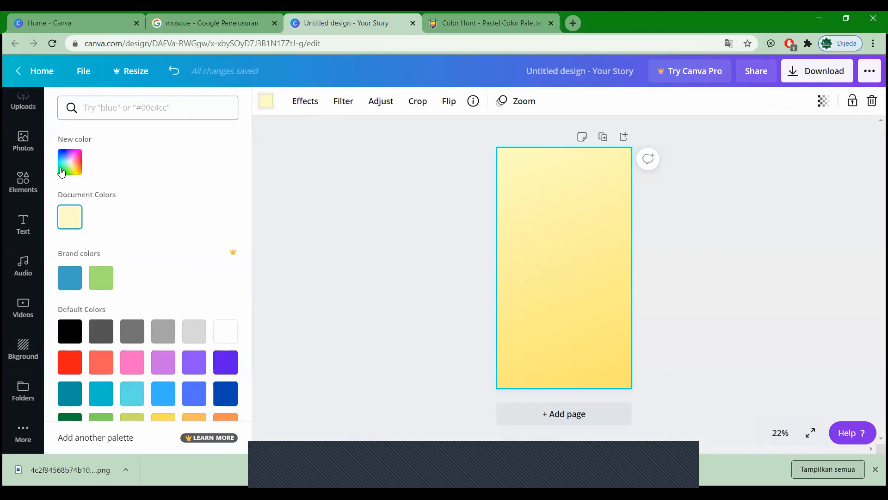
pyautogui.click(70, 162)
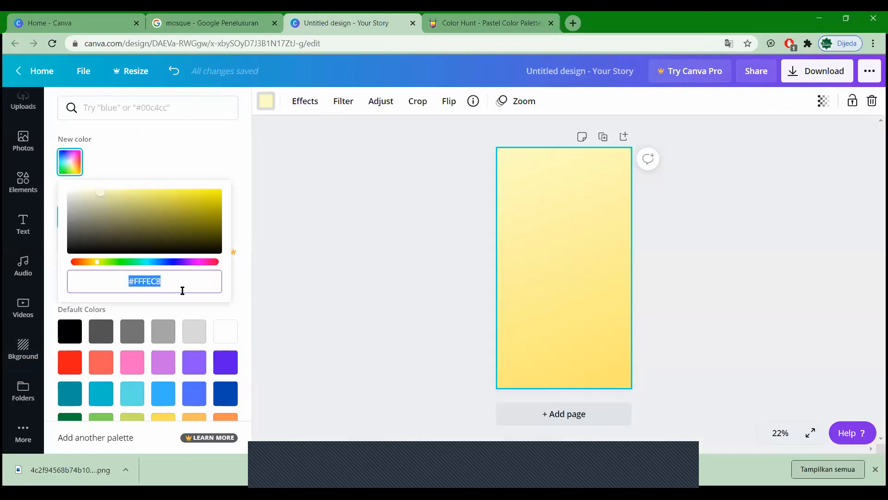
pyautogui.moveTo(171, 283); pyautogui.dragTo(128, 285)
pyautogui.click(173, 281)
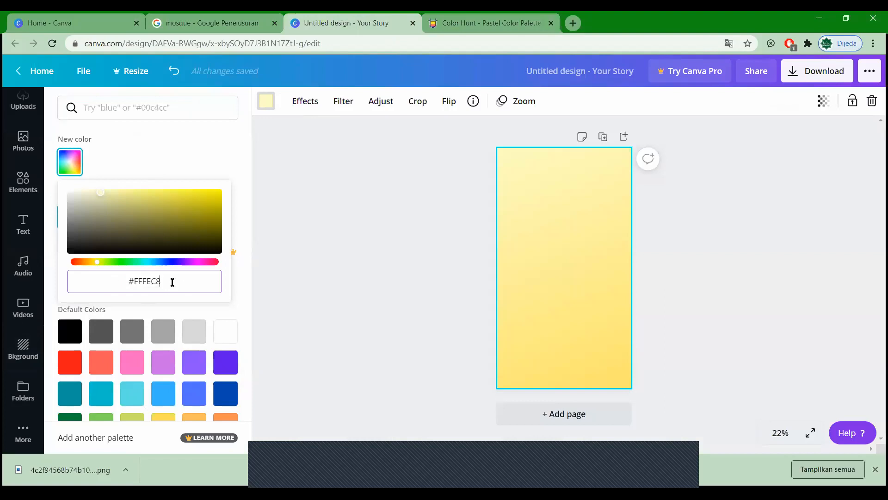
pyautogui.tripleClick(132, 281)
pyautogui.click(177, 281)
pyautogui.click(494, 22)
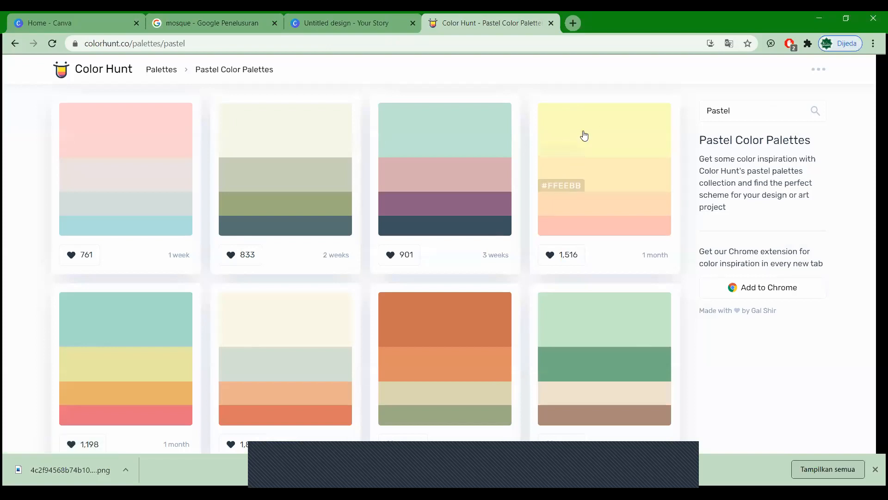
# Step: Copy the pale yellow #FDFFBC from Color Hunt's yellow palette and return to the Canva story
pyautogui.click(563, 158)
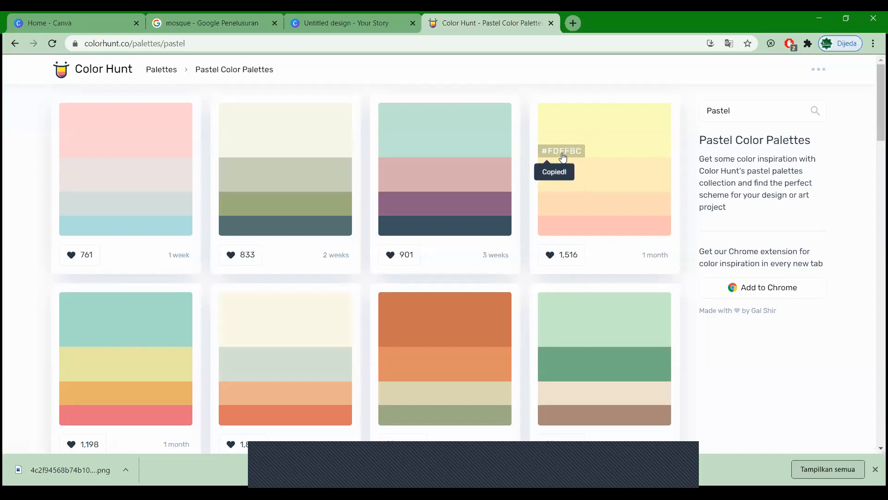
pyautogui.click(327, 21)
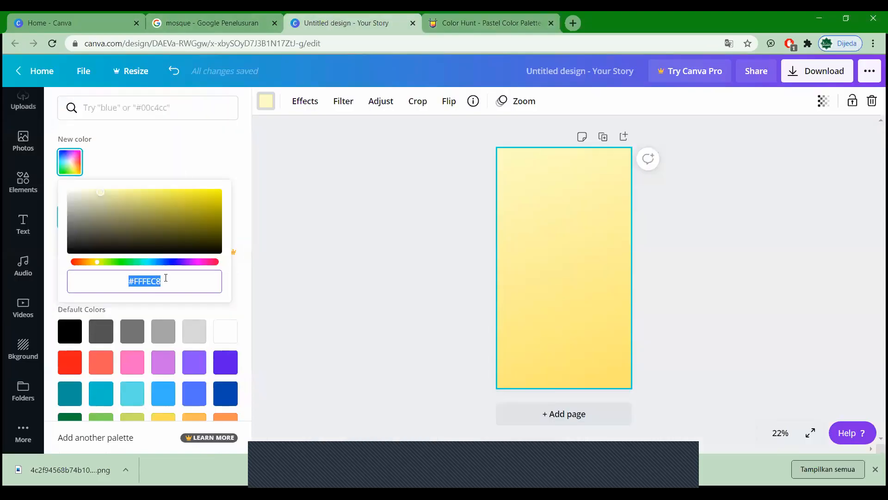
# Step: Paste #FDFFBC over the gradient background's hex colour value
pyautogui.hotkey('ctrl', 'v')
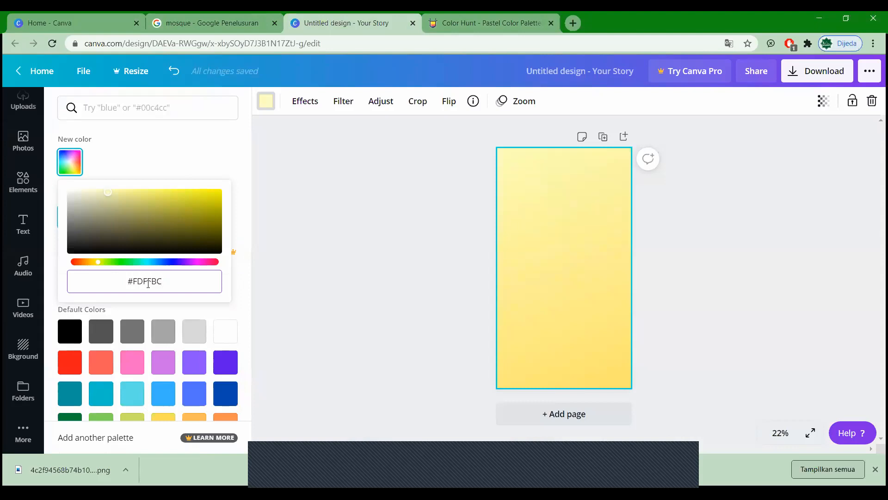
pyautogui.press('Return')
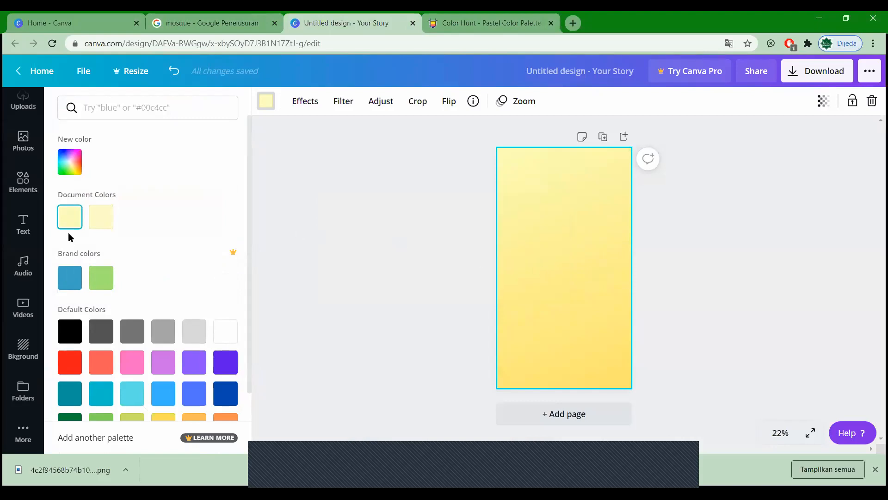
pyautogui.click(107, 222)
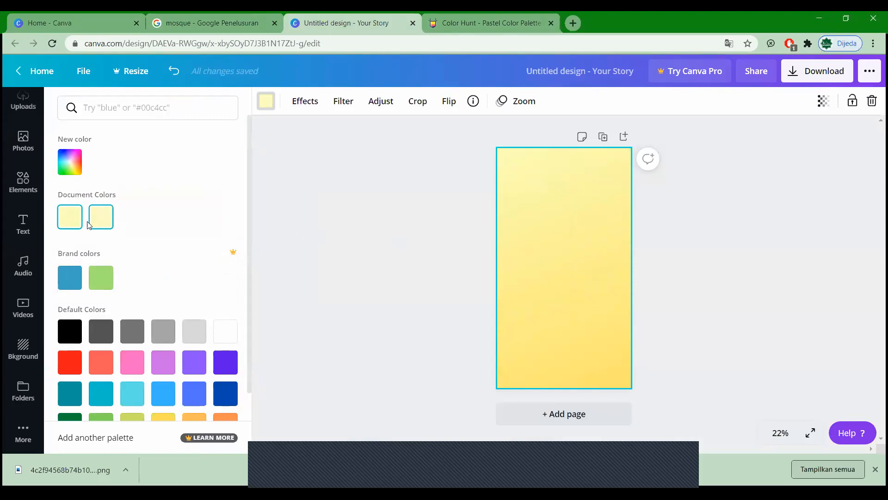
pyautogui.click(69, 162)
pyautogui.moveTo(56, 281); pyautogui.dragTo(112, 299)
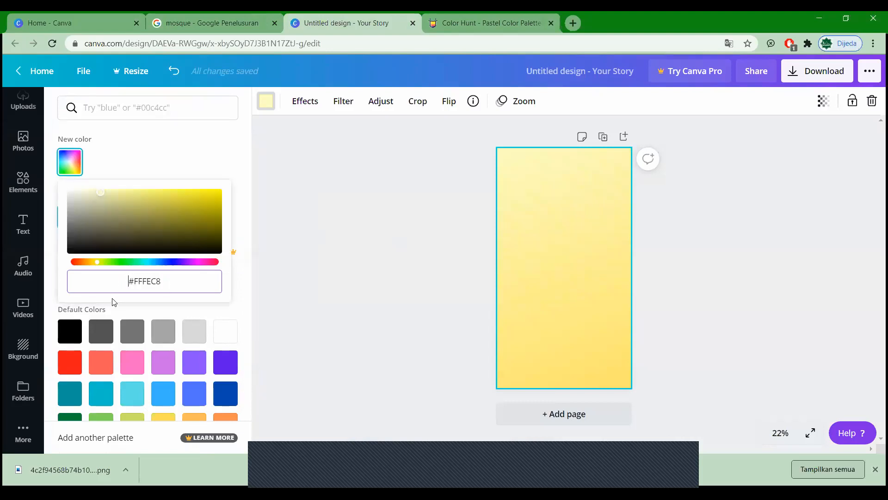
pyautogui.moveTo(169, 284); pyautogui.dragTo(98, 285)
pyautogui.hotkey('ctrl', 'v')
pyautogui.press('Return')
pyautogui.click(425, 256)
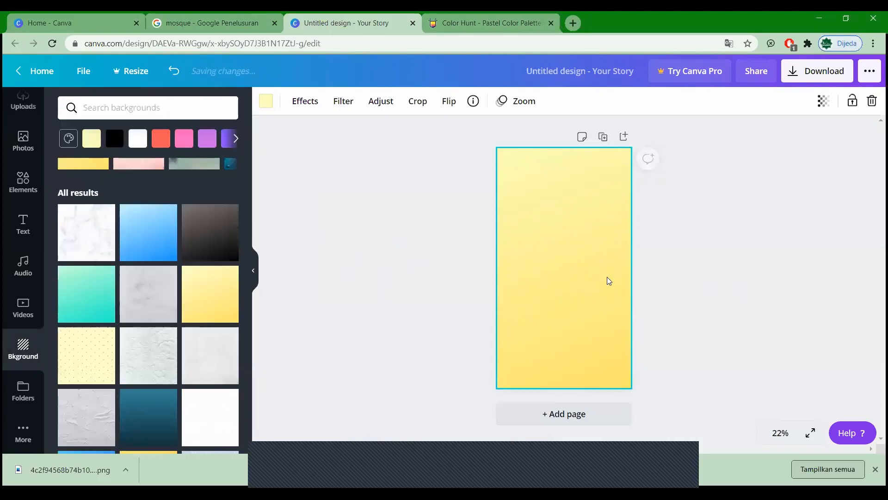
# Step: Try a green hue in the background's custom colour picker
pyautogui.click(265, 106)
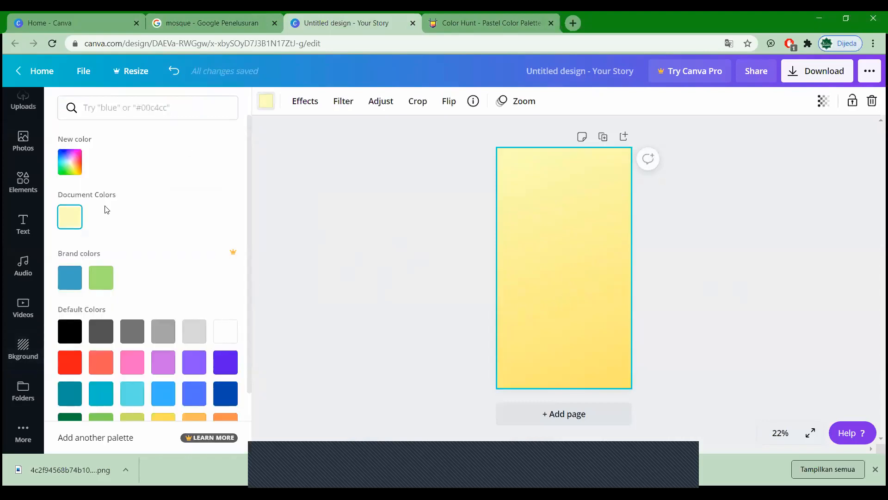
pyautogui.click(70, 162)
pyautogui.click(113, 262)
pyautogui.click(534, 224)
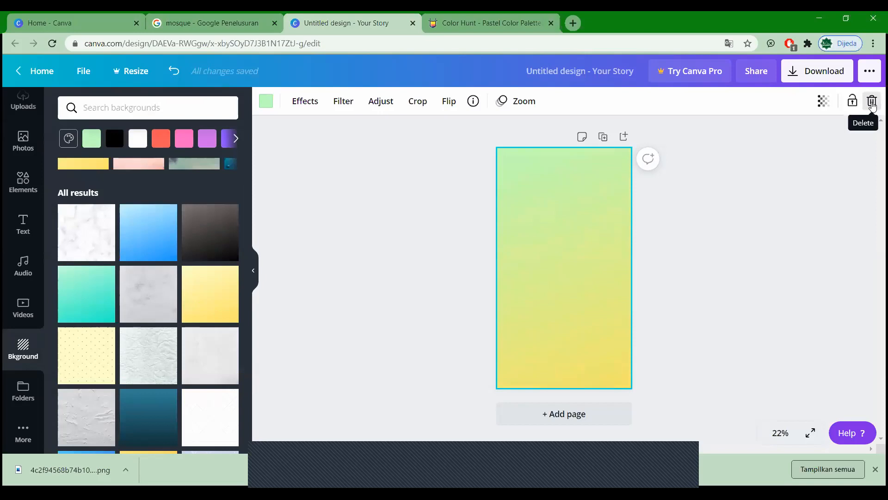
# Step: Delete the gradient background and set the page colour to solid #FDFFBC
pyautogui.click(871, 100)
pyautogui.click(114, 140)
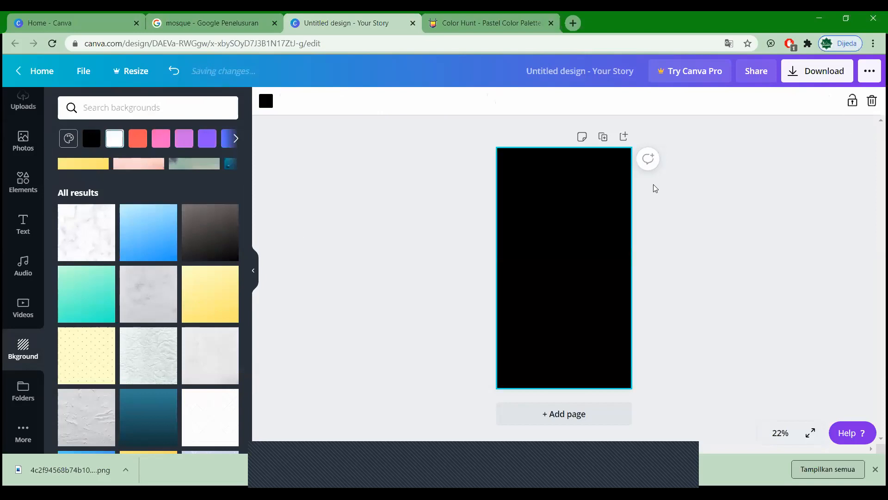
pyautogui.click(267, 111)
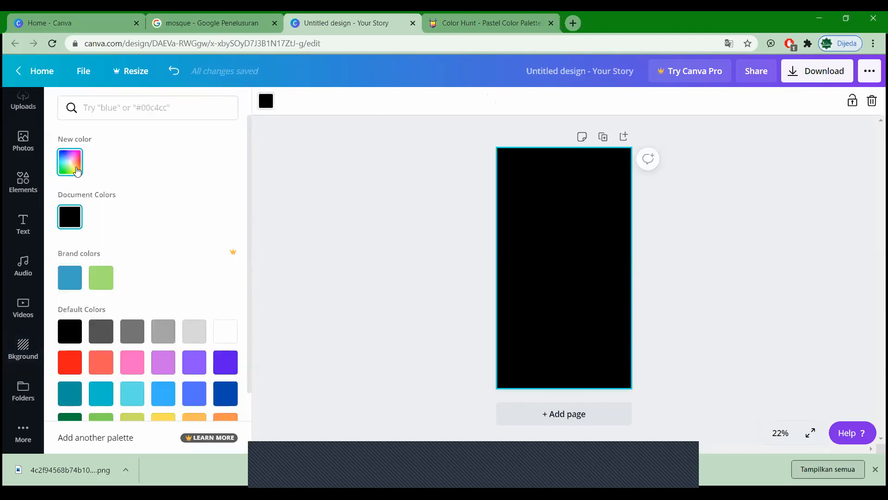
pyautogui.click(70, 162)
pyautogui.hotkey('ctrl', 'v')
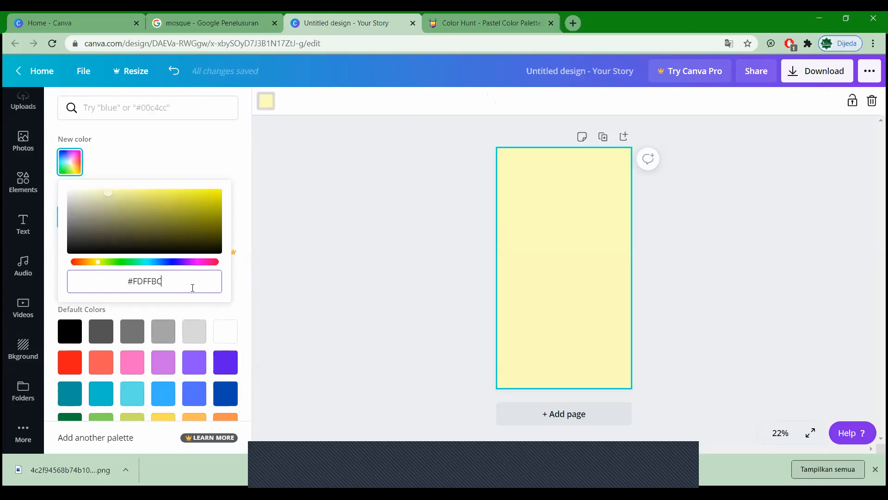
pyautogui.click(717, 291)
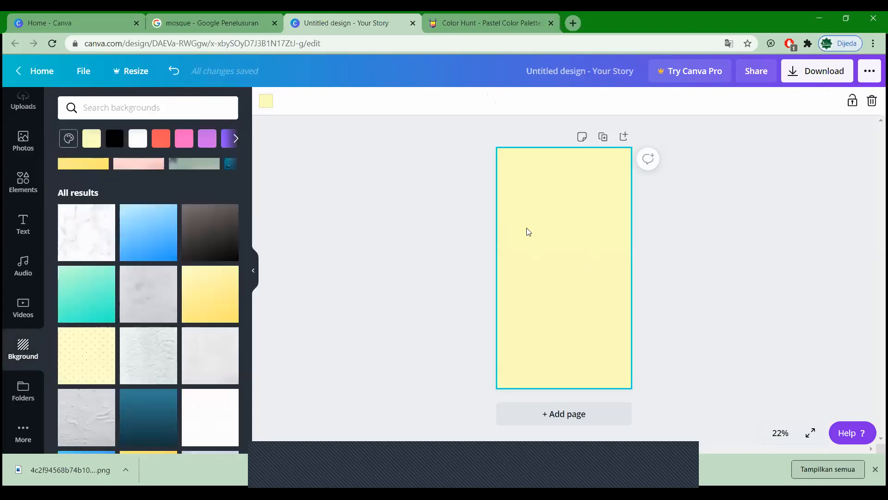
pyautogui.click(710, 216)
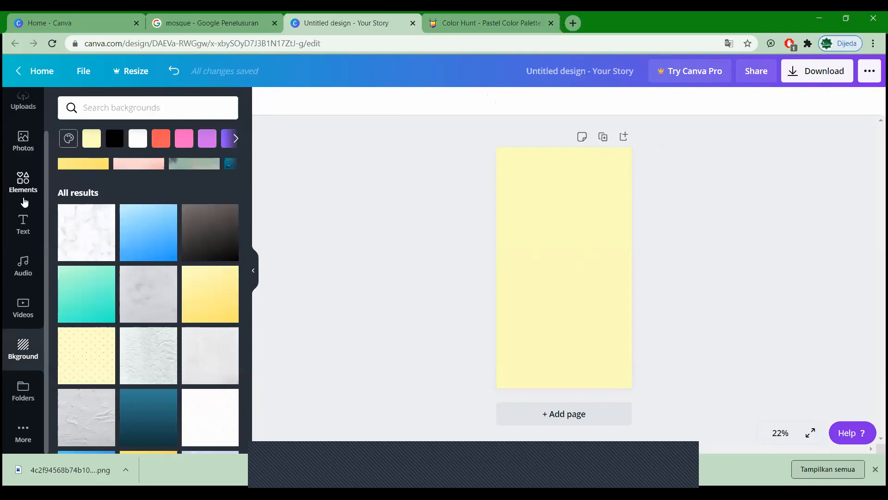
pyautogui.scroll(1, 23, 200)
# Step: Upload the mosque PNG from Downloads and add it to the story page
pyautogui.click(23, 149)
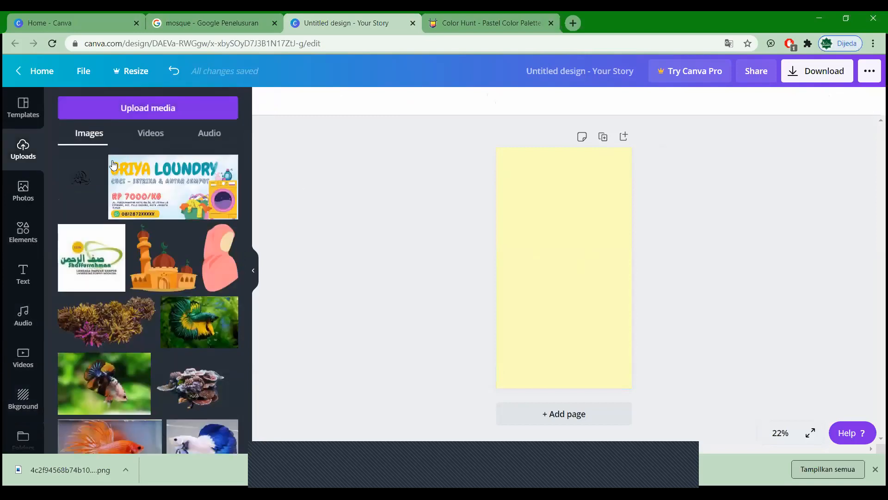
pyautogui.click(155, 109)
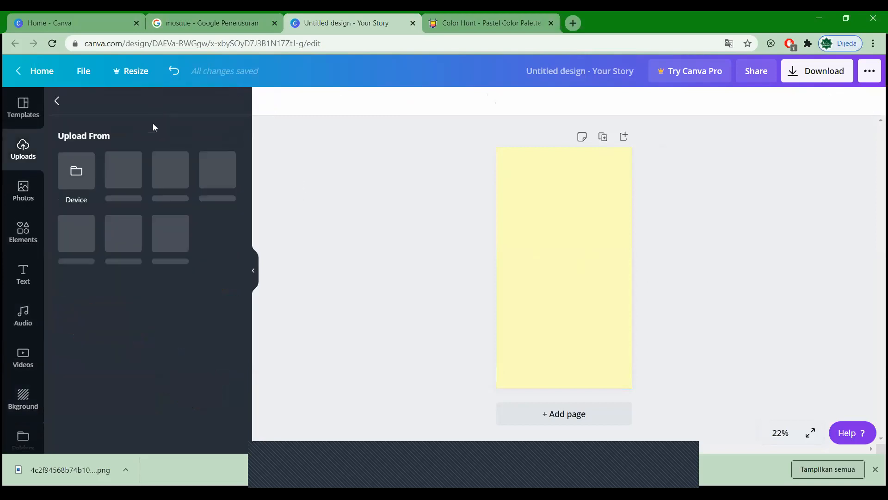
pyautogui.click(77, 178)
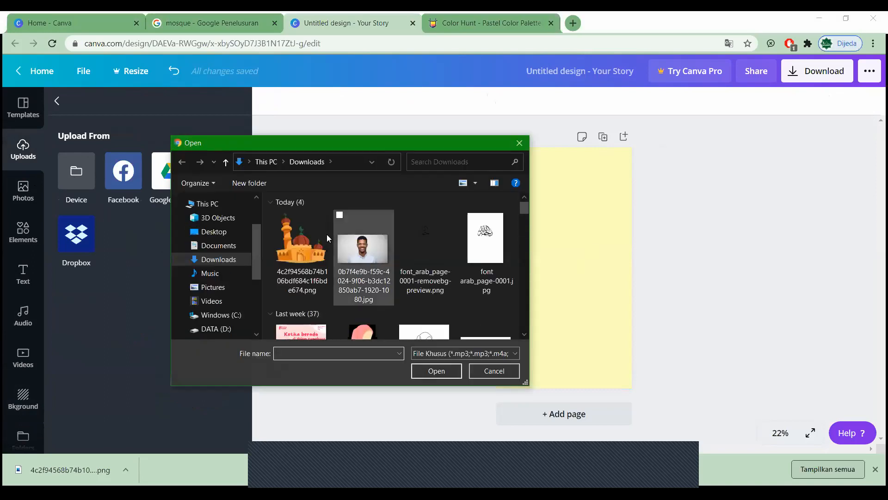
pyautogui.click(295, 252)
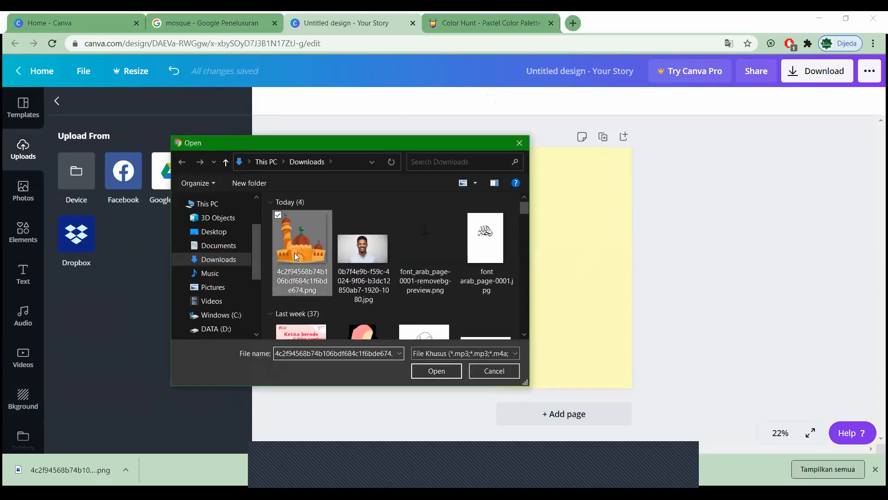
pyautogui.click(431, 372)
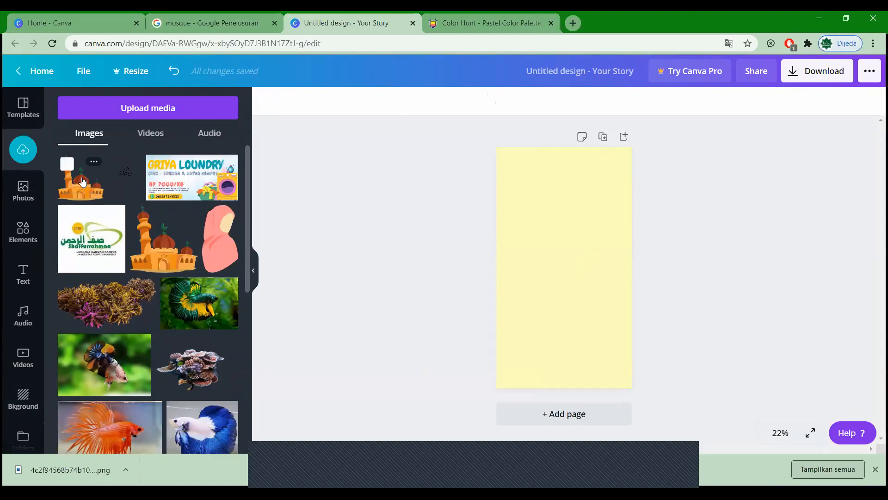
pyautogui.click(82, 181)
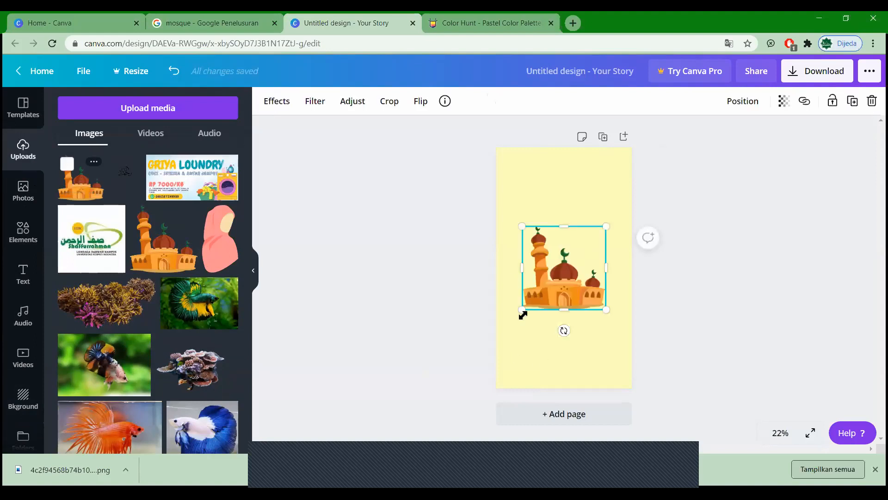
# Step: Enlarge the mosque to the page's full width and move it to the bottom edge
pyautogui.moveTo(523, 314); pyautogui.dragTo(486, 358)
pyautogui.moveTo(571, 318); pyautogui.dragTo(591, 357)
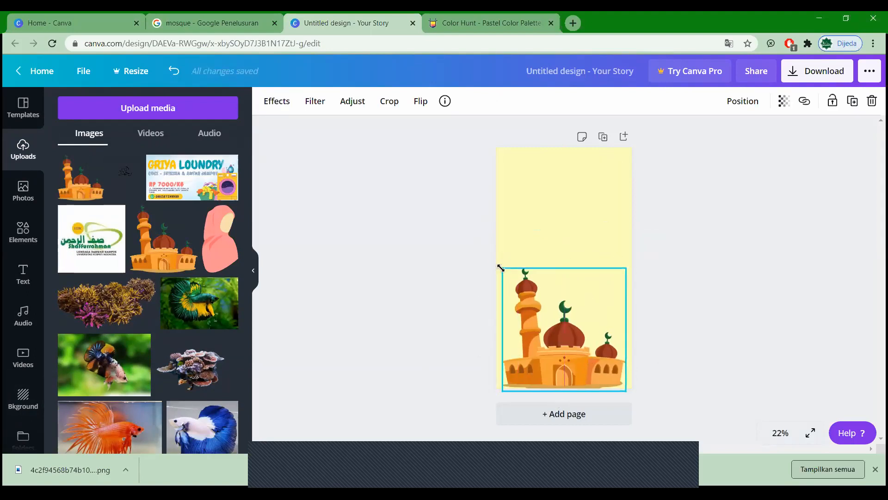
pyautogui.moveTo(502, 268); pyautogui.dragTo(494, 259)
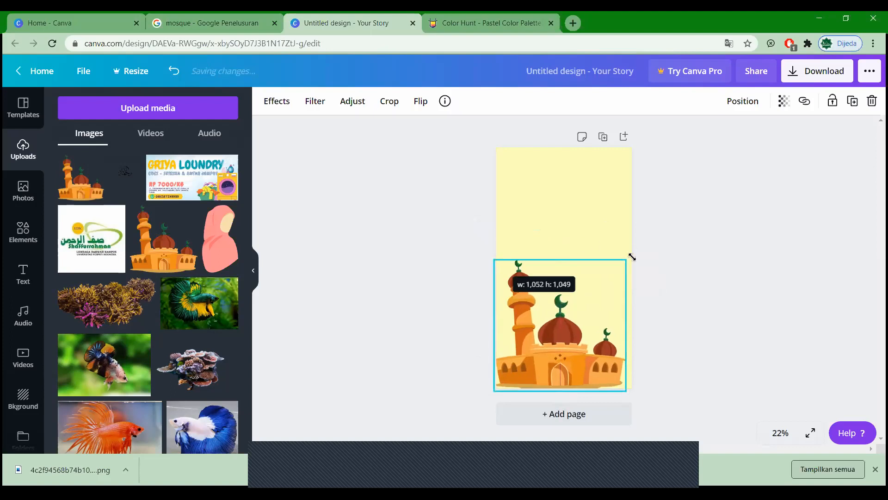
pyautogui.moveTo(626, 259); pyautogui.dragTo(638, 248)
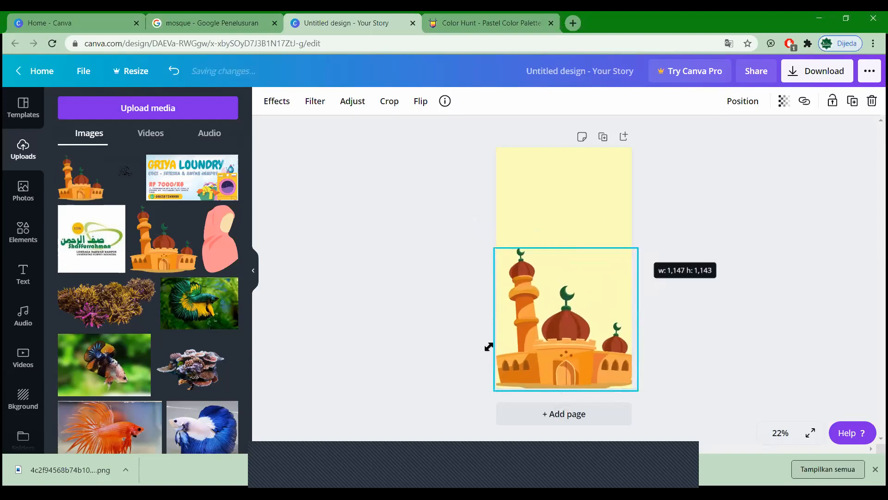
pyautogui.moveTo(490, 248); pyautogui.dragTo(491, 248)
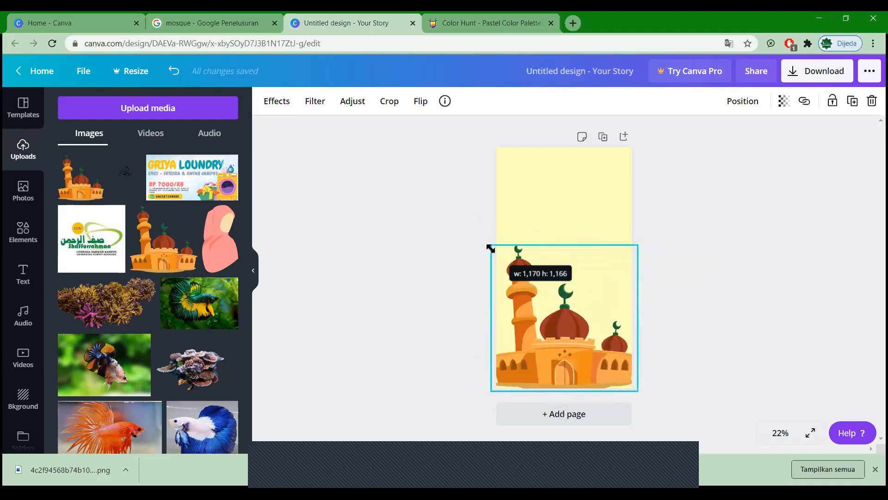
pyautogui.moveTo(572, 355); pyautogui.dragTo(572, 355)
pyautogui.click(742, 328)
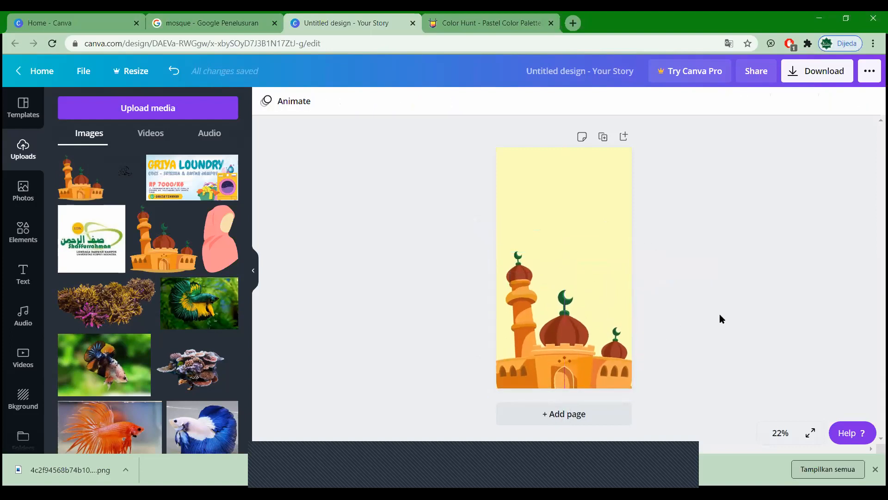
pyautogui.click(572, 333)
pyautogui.click(726, 290)
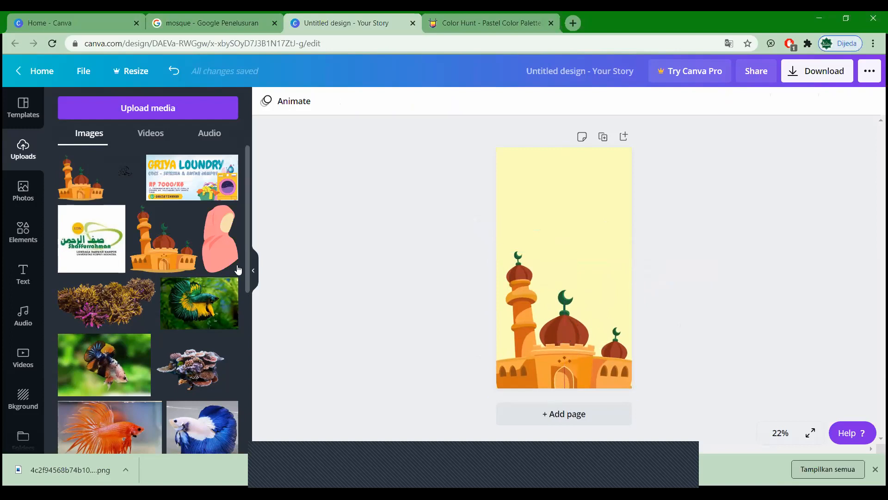
# Step: Add a heading reading 'Ramadhan' at the top of the page, centred horizontally
pyautogui.click(23, 273)
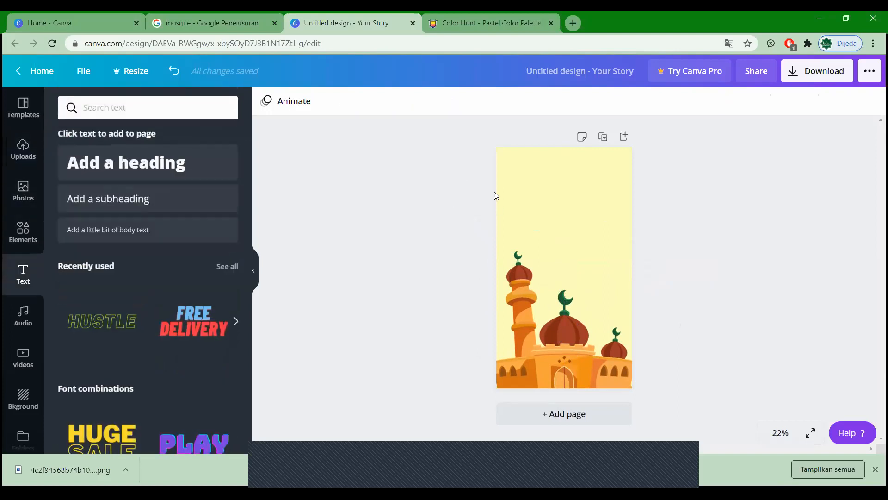
pyautogui.click(153, 176)
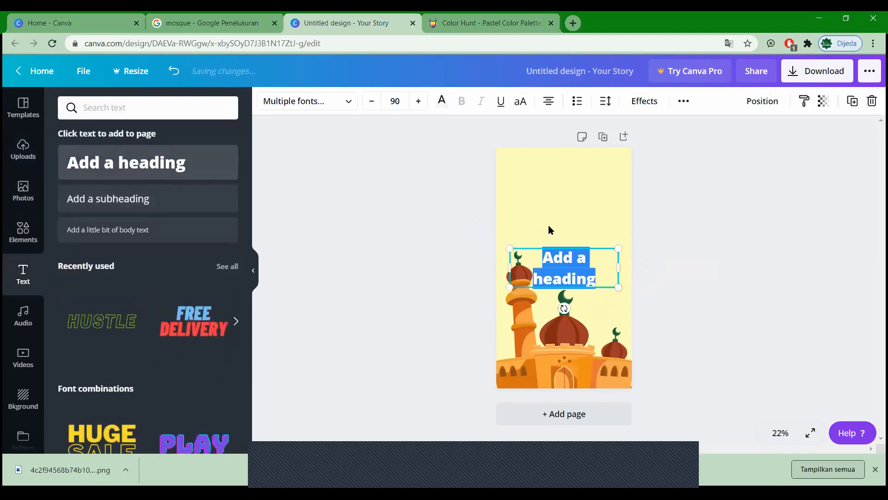
pyautogui.moveTo(573, 271); pyautogui.dragTo(569, 205)
pyautogui.doubleClick(570, 209)
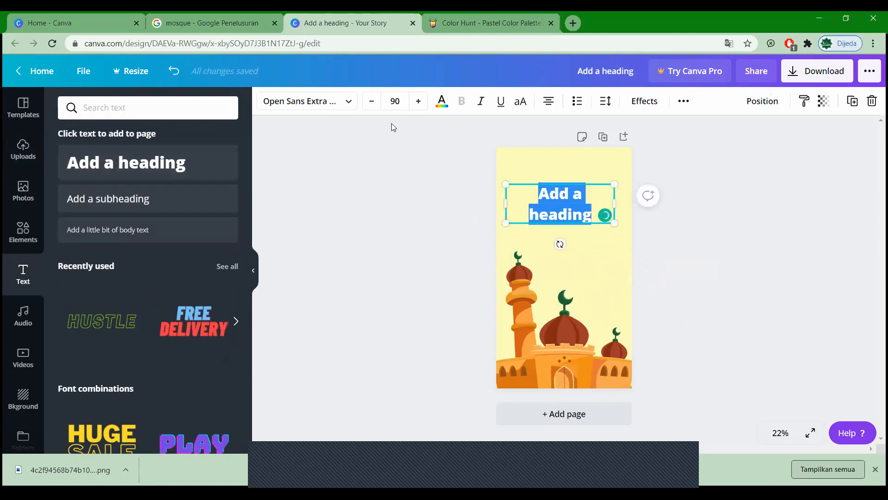
pyautogui.write('Ramadhan')
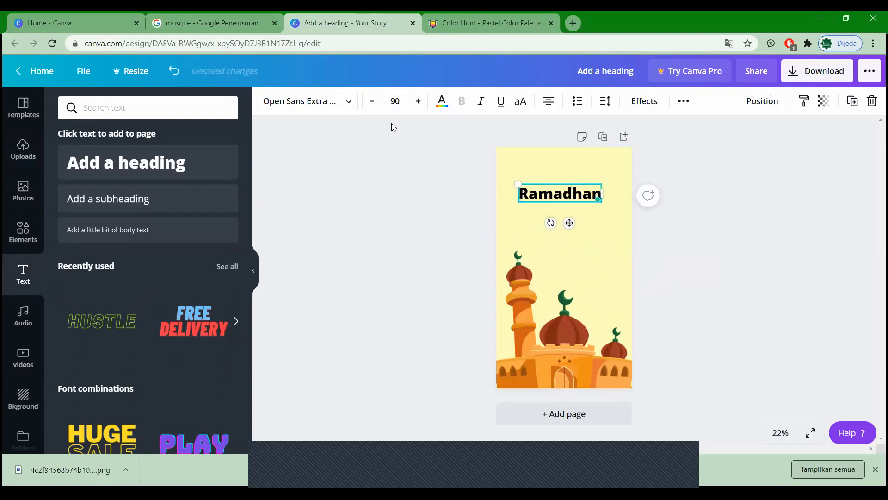
pyautogui.click(745, 256)
pyautogui.moveTo(583, 199); pyautogui.dragTo(587, 198)
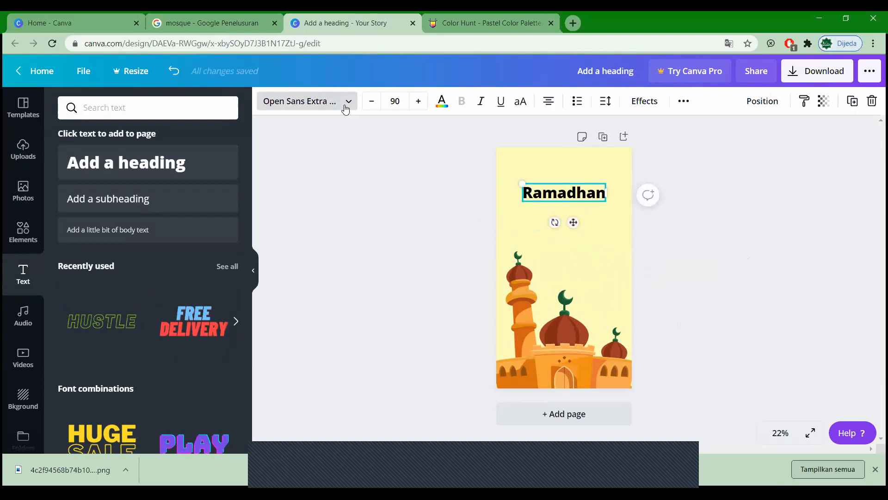
pyautogui.click(346, 106)
pyautogui.click(155, 111)
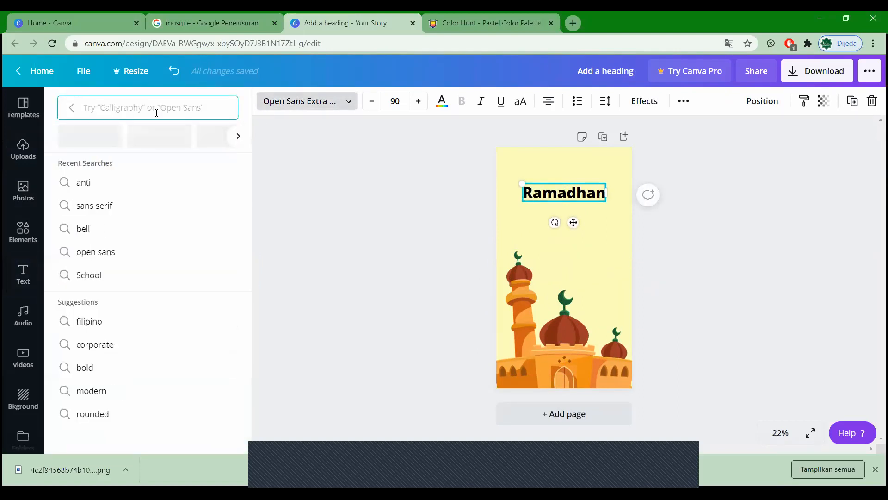
# Step: Set Ramadhan in the Moontime font, enlarge it, and centre it near the page top
pyautogui.write('moon')
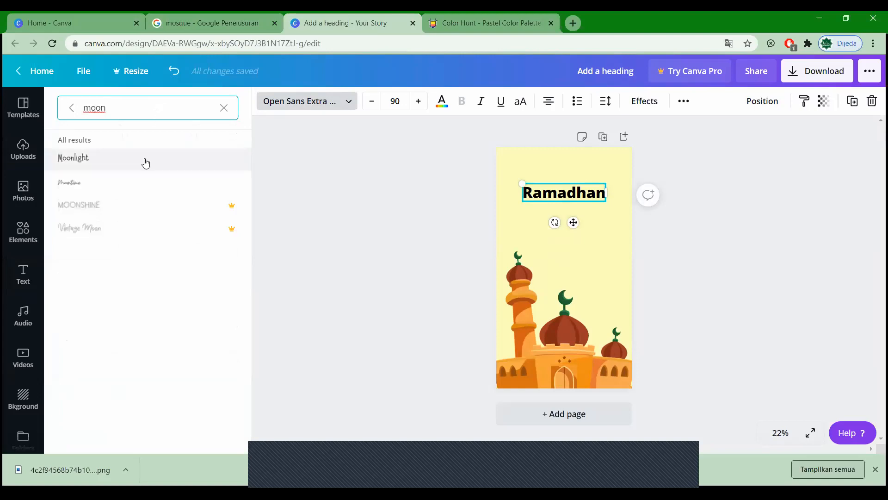
pyautogui.click(133, 185)
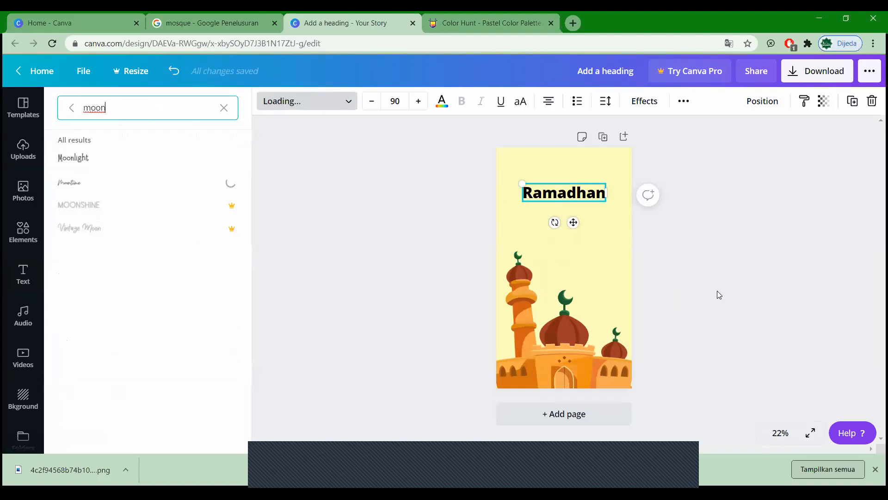
pyautogui.click(420, 102)
pyautogui.click(420, 101)
pyautogui.click(420, 102)
pyautogui.moveTo(582, 201); pyautogui.dragTo(672, 278)
pyautogui.moveTo(669, 241); pyautogui.dragTo(679, 246)
pyautogui.moveTo(635, 223)
pyautogui.mouseDown()
pyautogui.moveTo(617, 217)
pyautogui.moveTo(643, 218)
pyautogui.mouseUp()
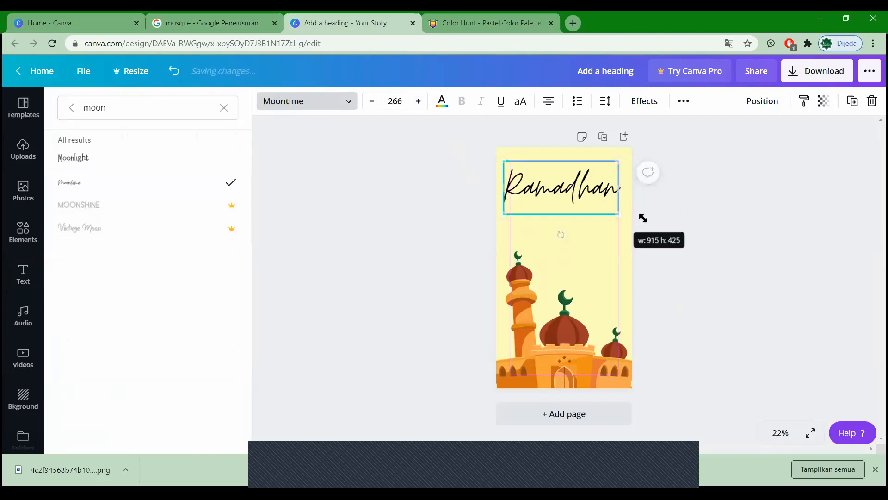
pyautogui.click(570, 193)
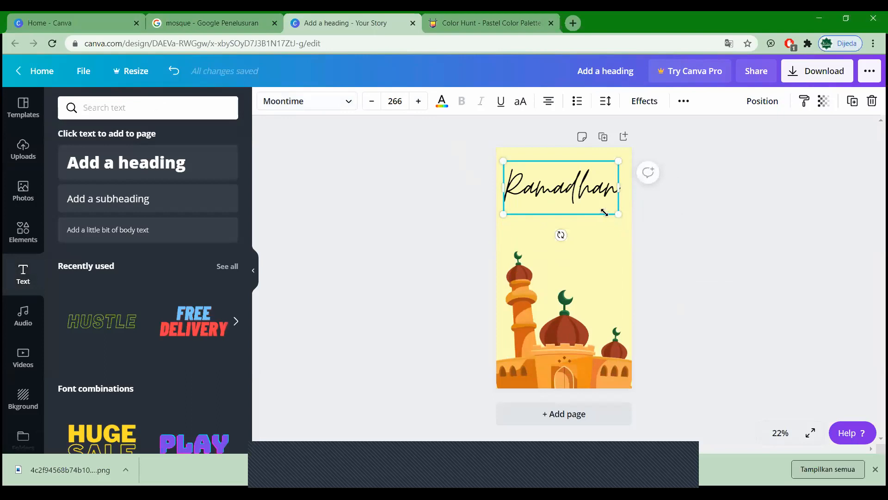
pyautogui.moveTo(572, 190); pyautogui.dragTo(575, 196)
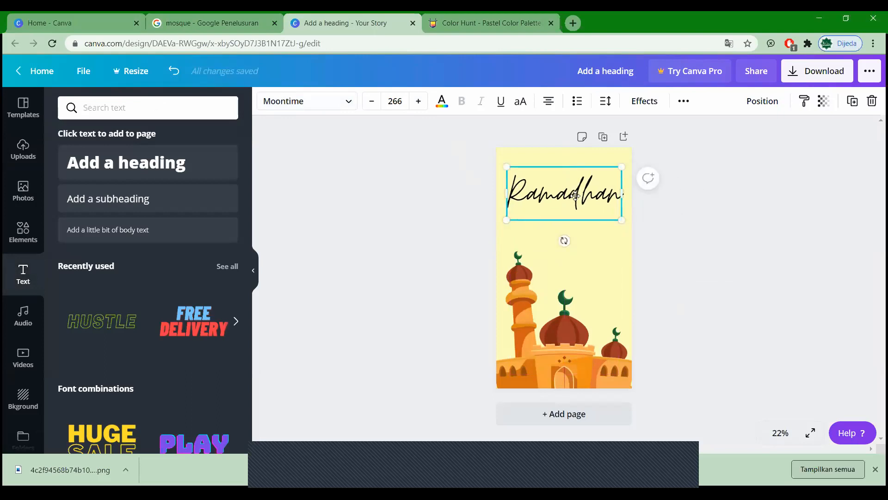
pyautogui.moveTo(621, 220); pyautogui.dragTo(605, 211)
pyautogui.click(669, 229)
pyautogui.moveTo(556, 189); pyautogui.dragTo(565, 193)
# Step: Colour Ramadhan brown to match the mosque and add a subheading box mid-page
pyautogui.click(564, 324)
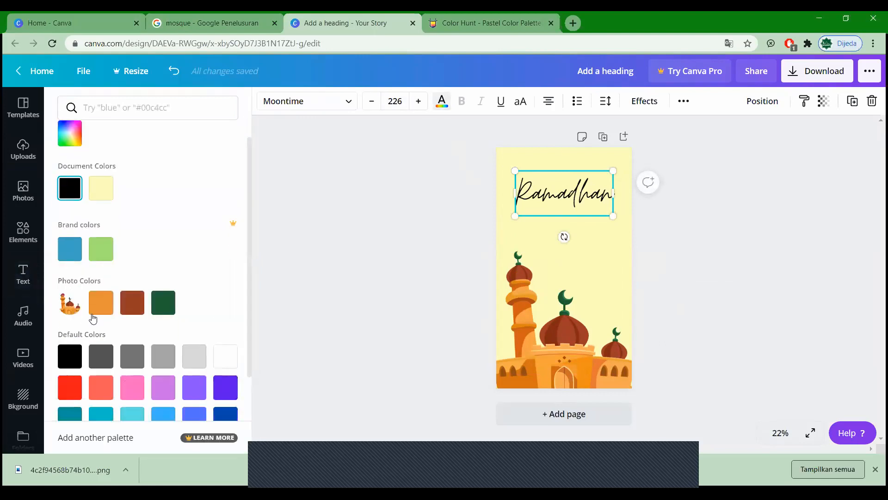
pyautogui.scroll(-2, 107, 315)
pyautogui.scroll(1, 132, 315)
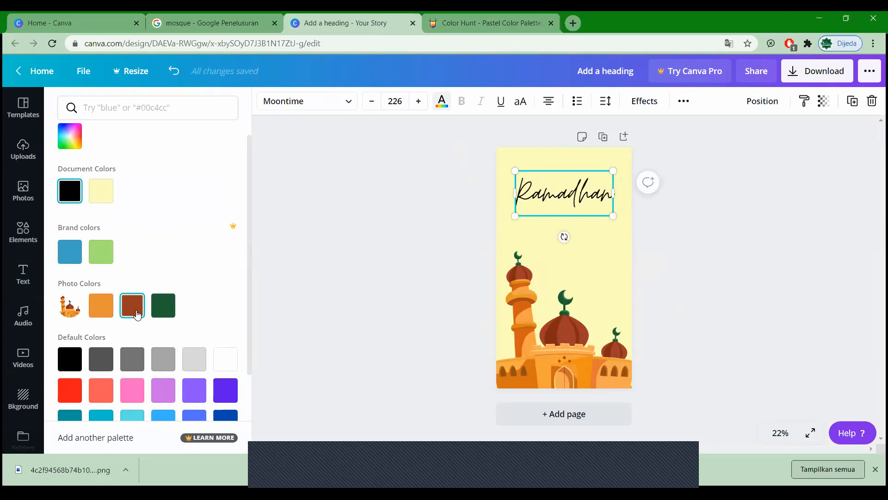
pyautogui.click(137, 315)
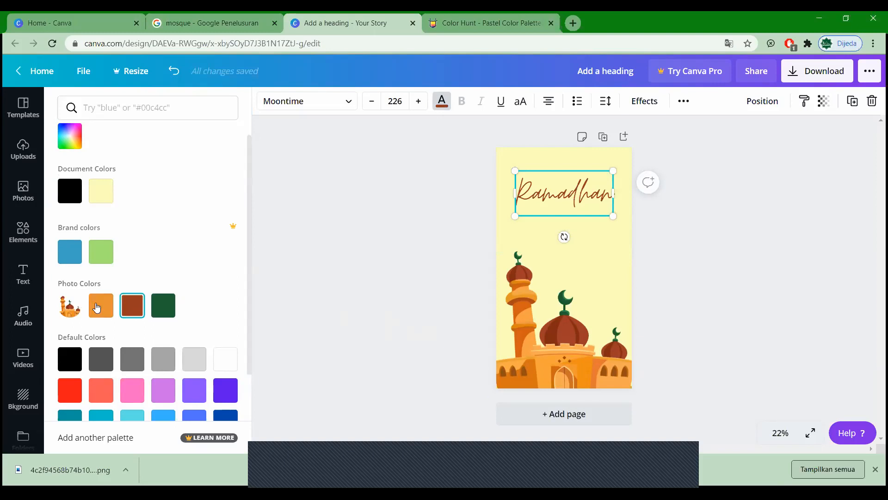
pyautogui.click(739, 258)
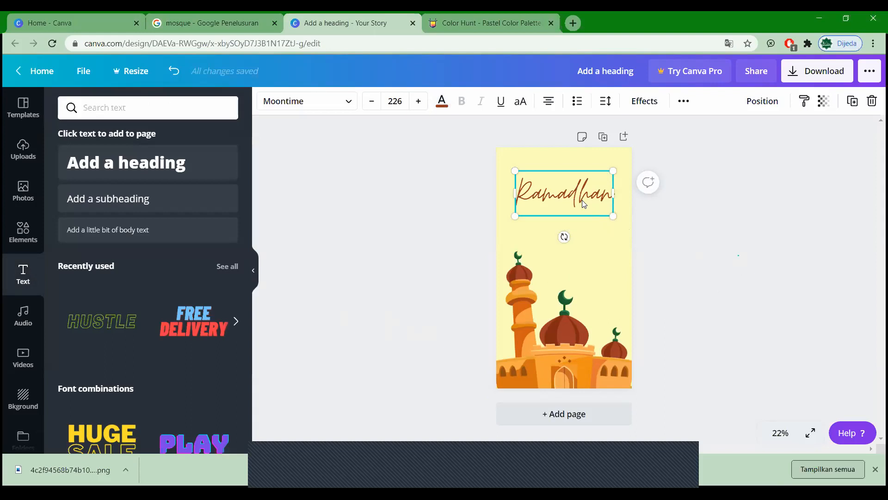
pyautogui.click(711, 221)
pyautogui.click(590, 194)
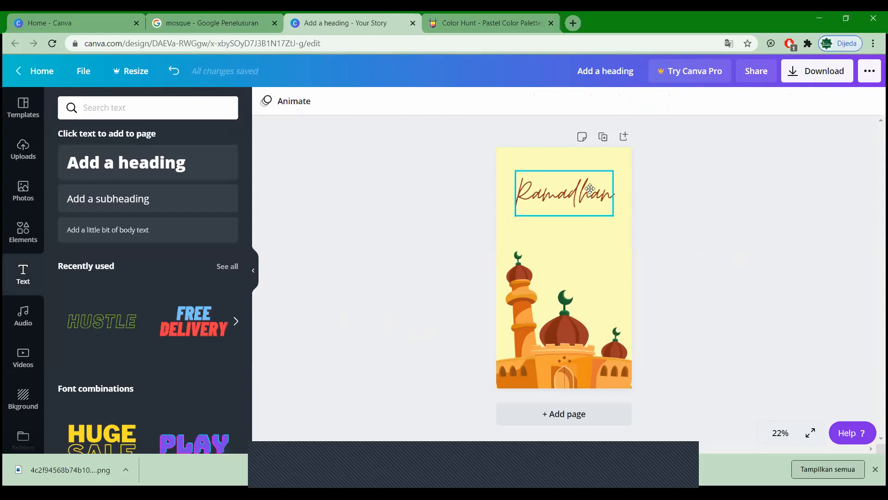
pyautogui.moveTo(589, 194); pyautogui.dragTo(589, 187)
pyautogui.click(319, 260)
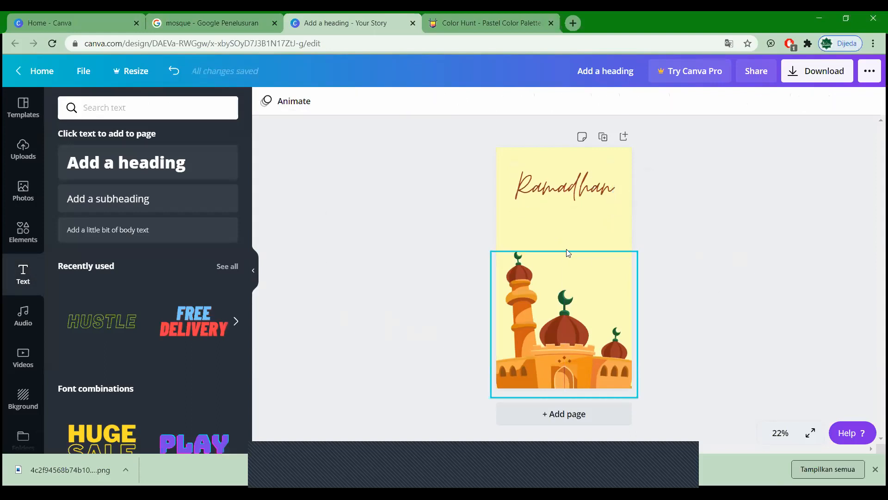
pyautogui.click(142, 204)
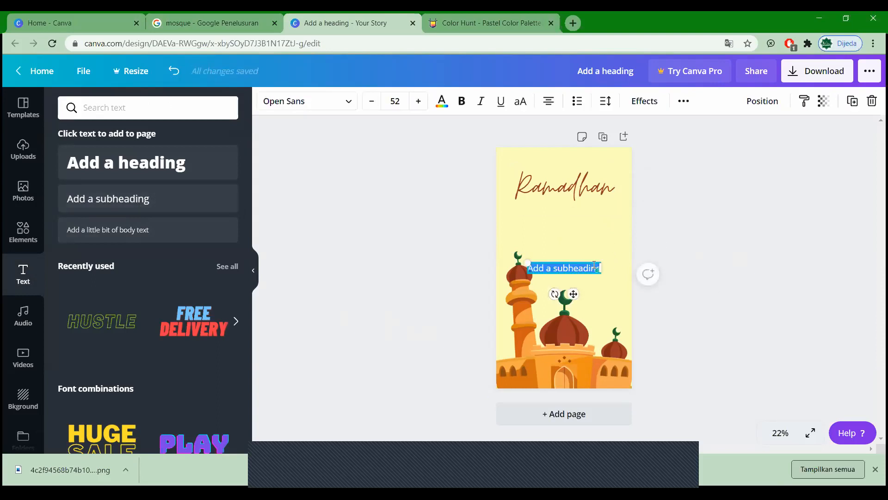
pyautogui.click(573, 23)
# Step: Type 'ranma' into the new tab's address bar, then abandon it for the Canva design
pyautogui.write('ran')
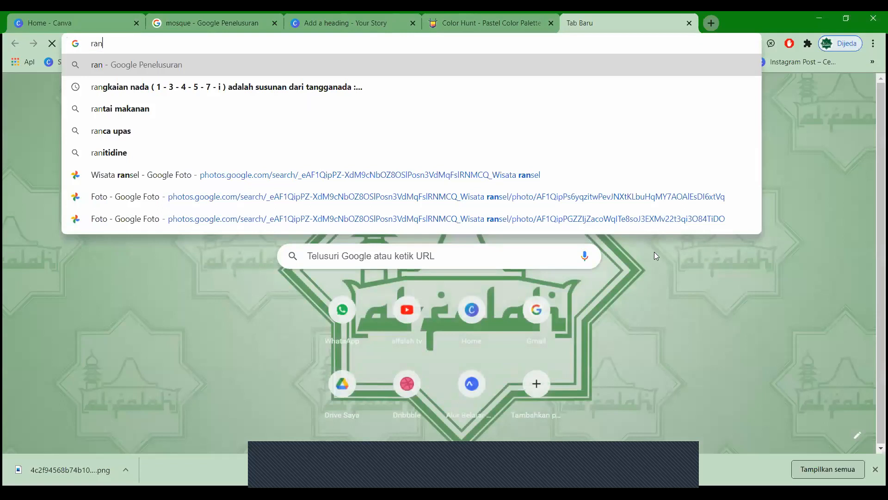
pyautogui.write('ma')
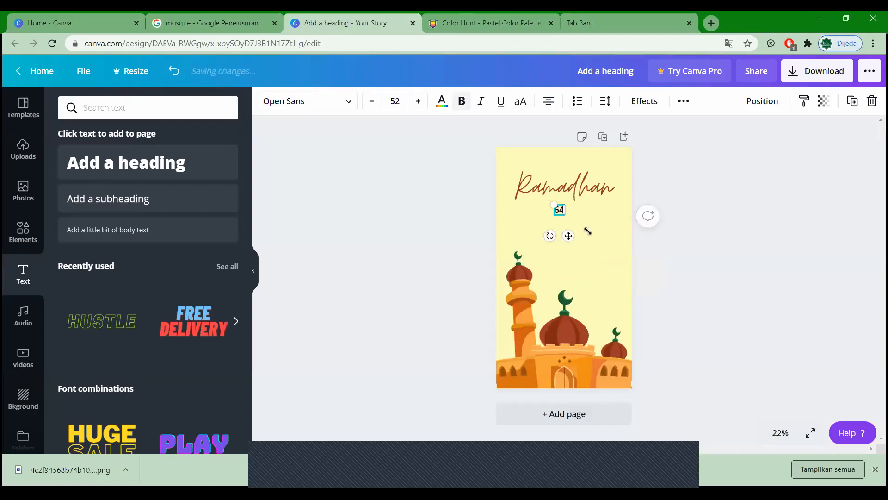
# Step: Make '64' bold, resize it and centre it under Ramadhan, then add another subheading
pyautogui.hotkey('ctrl', 'b')
pyautogui.moveTo(567, 216)
pyautogui.mouseDown()
pyautogui.moveTo(594, 235)
pyautogui.moveTo(603, 227)
pyautogui.moveTo(561, 224)
pyautogui.moveTo(557, 212)
pyautogui.mouseUp()
pyautogui.moveTo(582, 232); pyautogui.dragTo(564, 210)
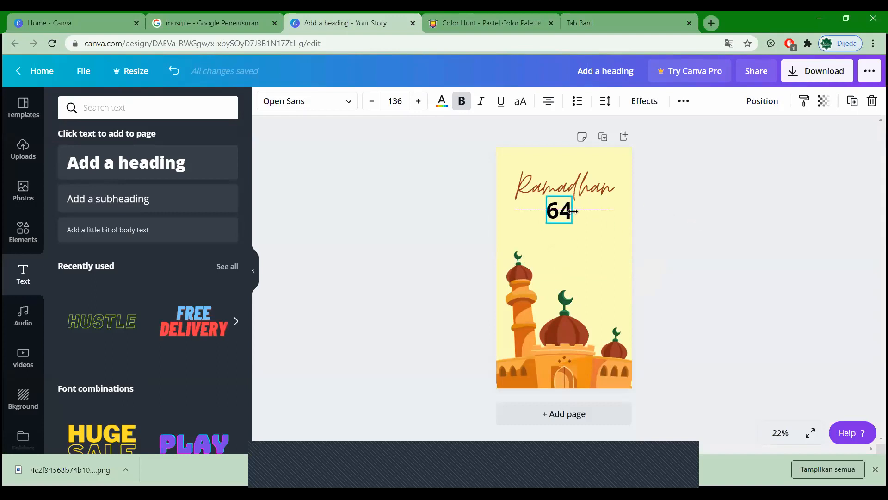
pyautogui.moveTo(564, 215); pyautogui.dragTo(566, 216)
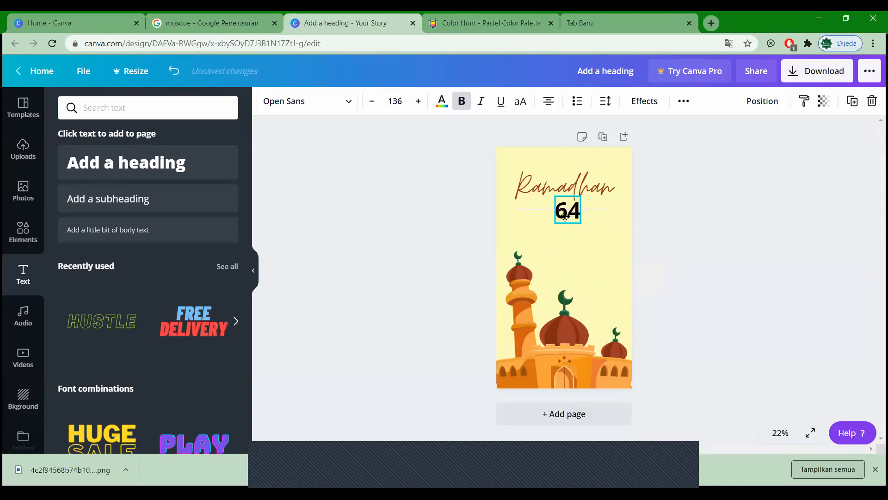
pyautogui.click(662, 288)
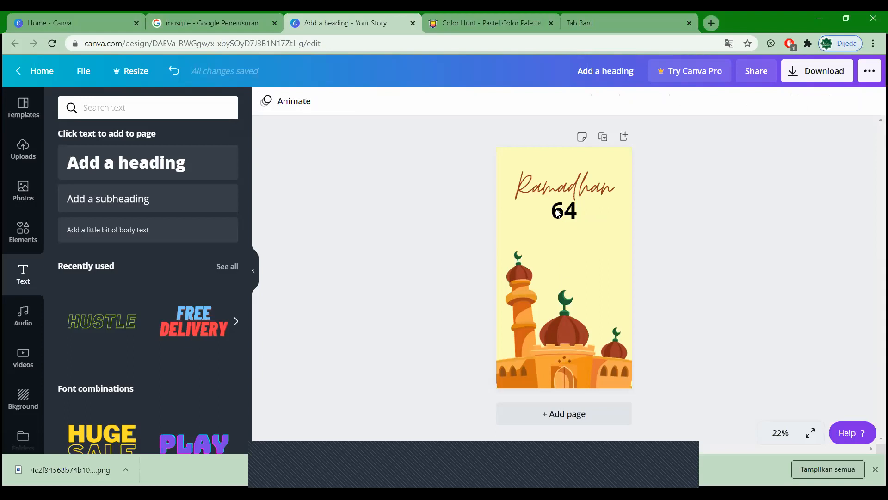
pyautogui.click(558, 213)
pyautogui.press('Down')
pyautogui.click(740, 227)
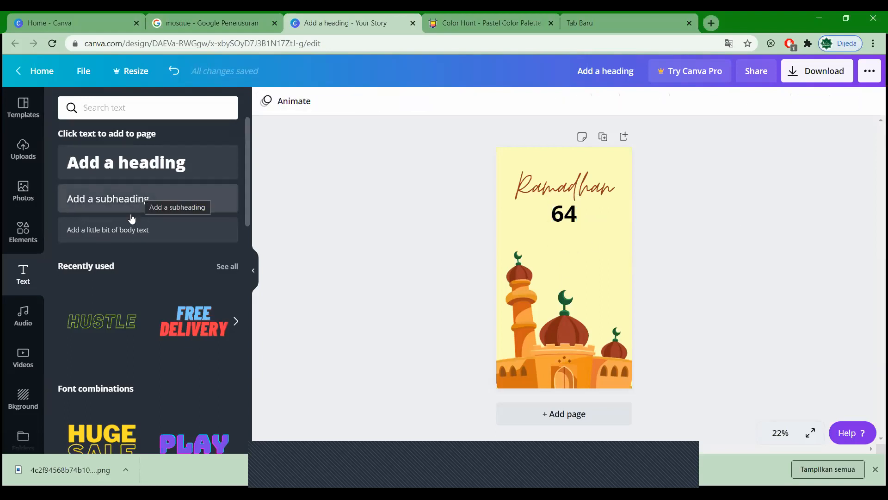
pyautogui.click(142, 199)
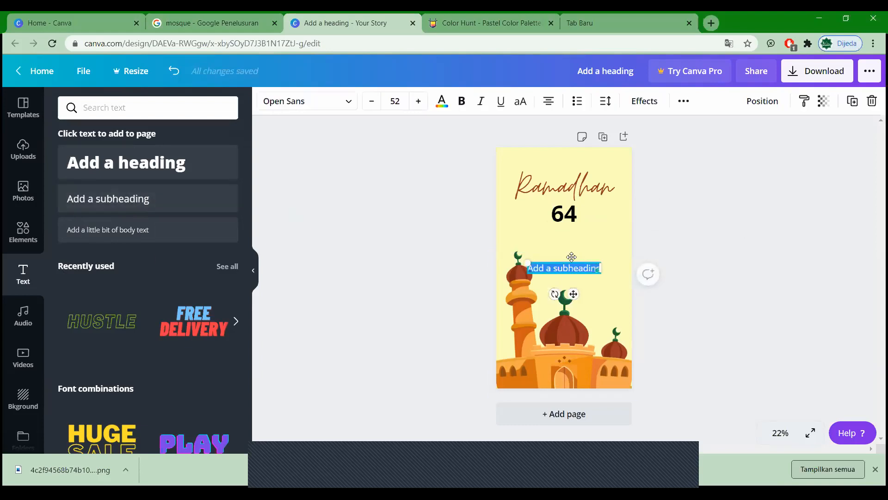
# Step: Type 'hari lagi' into the new subheading, place it under 64, and shrink its font
pyautogui.write('har')
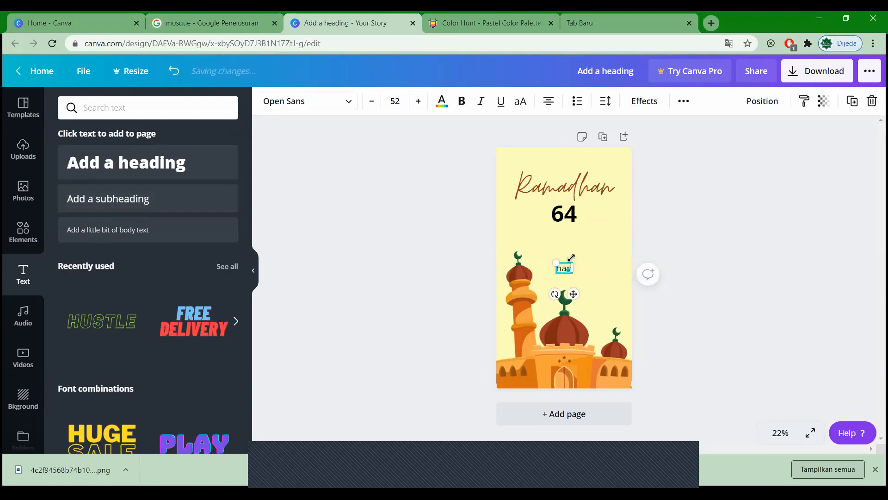
pyautogui.write('i lagi')
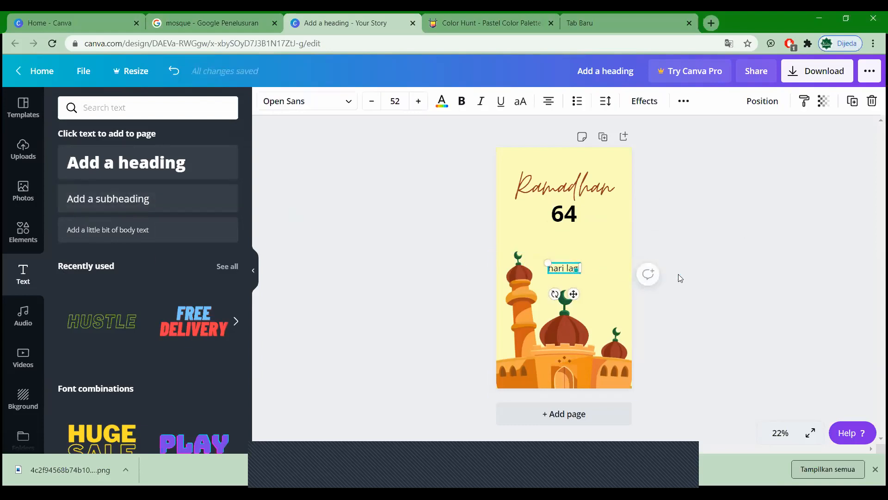
pyautogui.click(561, 253)
pyautogui.moveTo(563, 268); pyautogui.dragTo(566, 231)
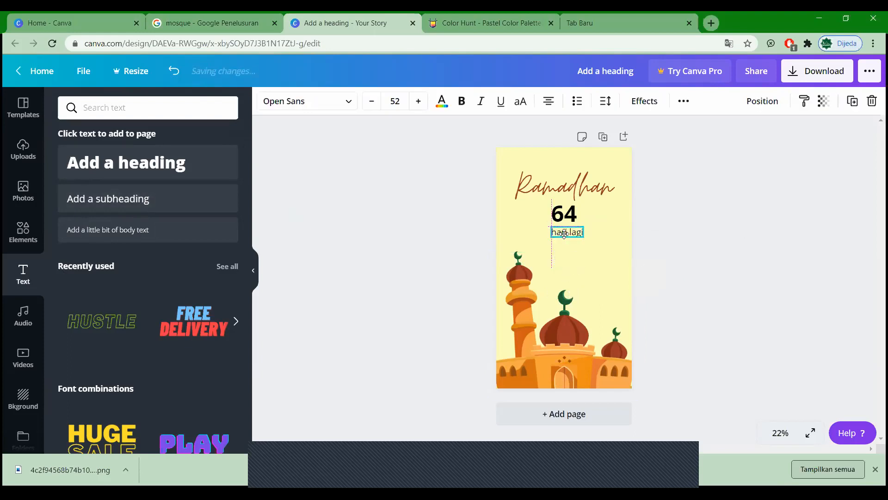
pyautogui.click(371, 102)
pyautogui.click(371, 102)
pyautogui.click(371, 103)
pyautogui.click(370, 102)
pyautogui.click(371, 102)
pyautogui.click(371, 102)
# Step: Increase the '64' countdown's font size with several steps
pyautogui.click(572, 213)
pyautogui.click(413, 106)
pyautogui.click(413, 105)
pyautogui.click(413, 106)
pyautogui.click(413, 105)
pyautogui.click(413, 106)
pyautogui.click(413, 106)
pyautogui.click(417, 101)
pyautogui.click(418, 102)
pyautogui.click(418, 102)
pyautogui.click(417, 101)
pyautogui.click(418, 102)
pyautogui.click(418, 101)
pyautogui.click(417, 102)
pyautogui.click(417, 102)
pyautogui.click(821, 311)
pyautogui.click(569, 221)
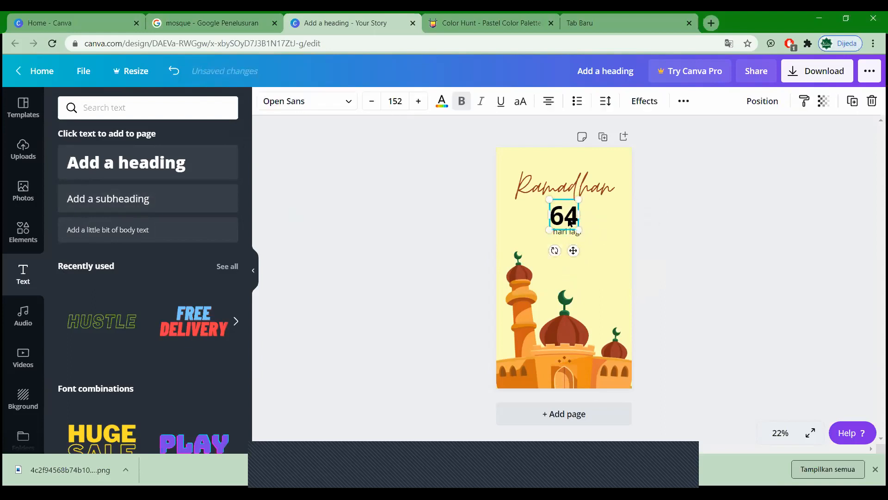
pyautogui.click(712, 276)
# Step: Lower 'hari lagi' slightly and shrink the caption further to size 42
pyautogui.click(565, 231)
pyautogui.moveTo(562, 231); pyautogui.dragTo(565, 235)
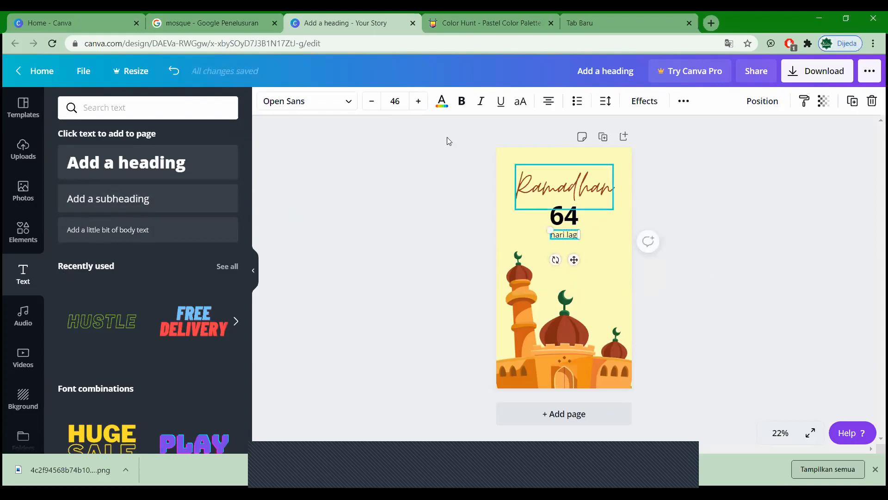
pyautogui.click(371, 101)
pyautogui.click(372, 102)
pyautogui.click(371, 102)
pyautogui.click(371, 102)
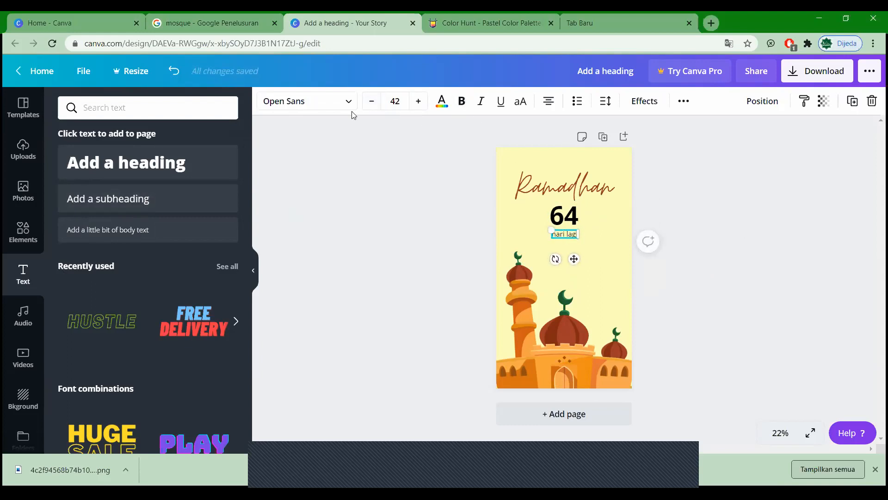
pyautogui.click(345, 104)
pyautogui.click(224, 108)
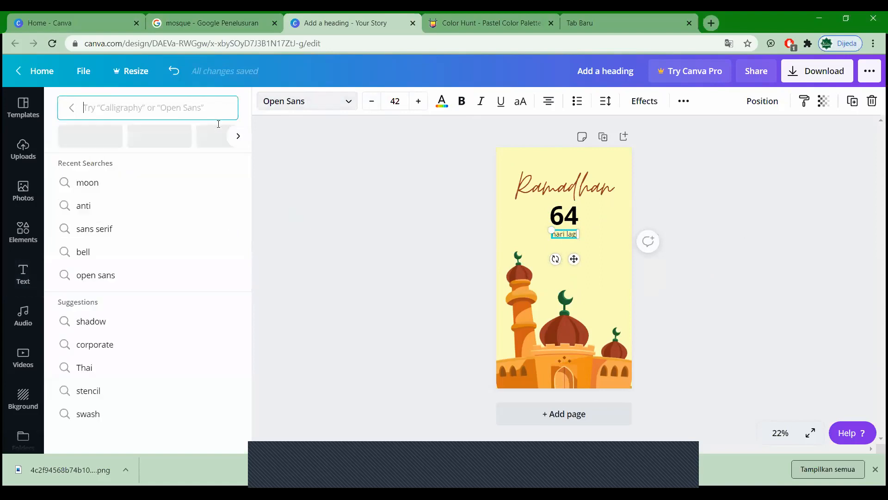
pyautogui.click(657, 264)
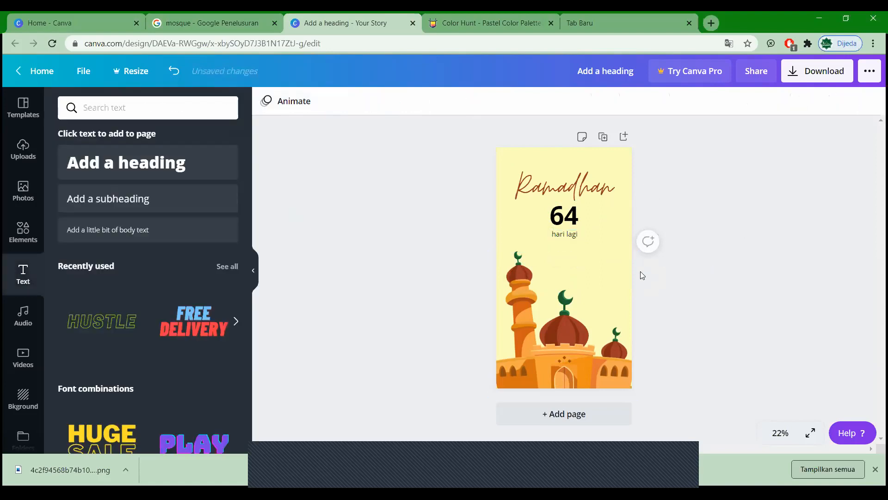
# Step: Fine-tune the 'hari lagi' caption position with small up and down nudges
pyautogui.click(567, 238)
pyautogui.hotkey('shift', 'Up')
pyautogui.hotkey('shift', 'Up')
pyautogui.click(717, 229)
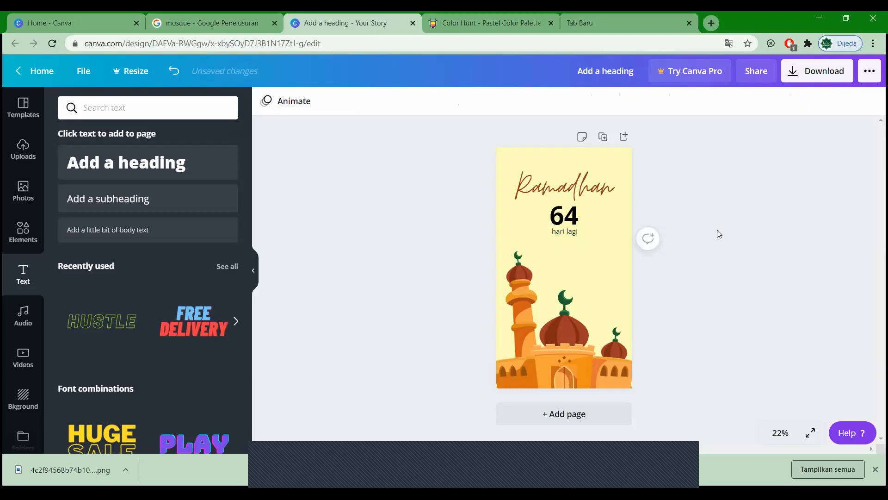
pyautogui.click(566, 228)
pyautogui.click(654, 256)
pyautogui.click(558, 234)
pyautogui.hotkey('shift', 'Down')
pyautogui.hotkey('shift', 'Down')
pyautogui.hotkey('shift', 'Down')
pyautogui.click(738, 265)
# Step: Shift both '64' and 'hari lagi' down in small steps to balance spacing
pyautogui.click(567, 222)
pyautogui.hotkey('shift', 'Down')
pyautogui.hotkey('shift', 'Down')
pyautogui.hotkey('shift', 'Down')
pyautogui.hotkey('shift', 'Down')
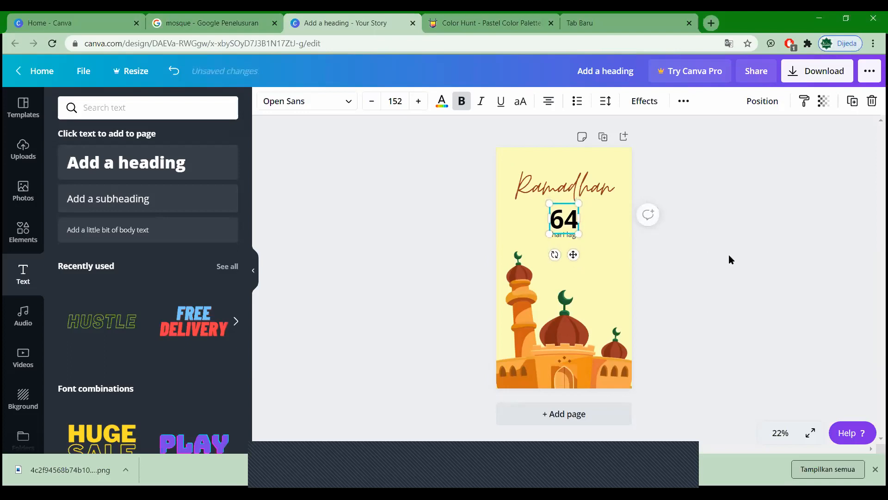
pyautogui.click(729, 255)
pyautogui.click(567, 239)
pyautogui.hotkey('shift', 'Down')
pyautogui.hotkey('shift', 'Down')
pyautogui.click(717, 232)
pyautogui.click(572, 222)
pyautogui.hotkey('shift', 'Down')
pyautogui.hotkey('shift', 'Down')
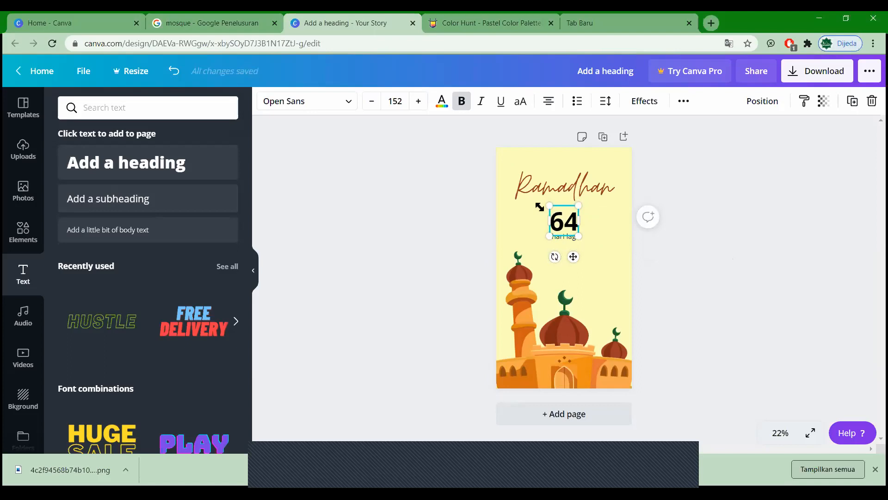
# Step: Enlarge the '64' countdown slightly to size 167
pyautogui.moveTo(539, 204); pyautogui.dragTo(538, 202)
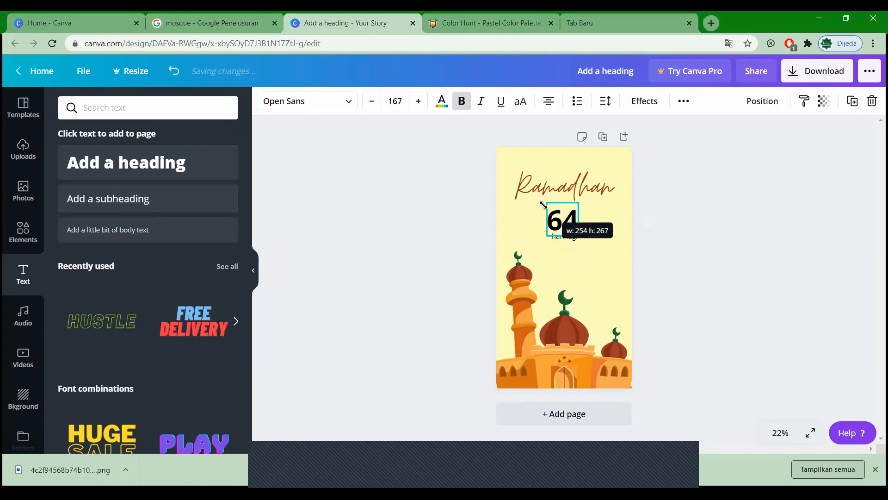
pyautogui.click(734, 266)
pyautogui.click(565, 238)
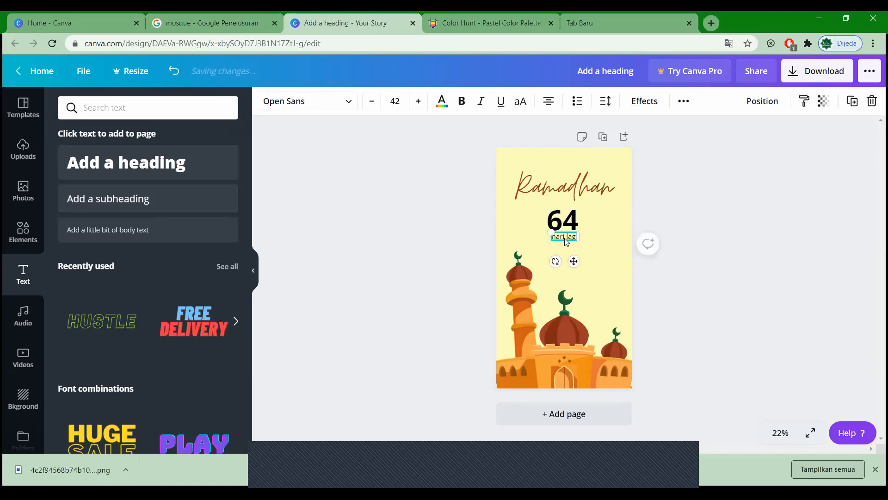
pyautogui.click(550, 197)
pyautogui.click(743, 202)
pyautogui.click(562, 221)
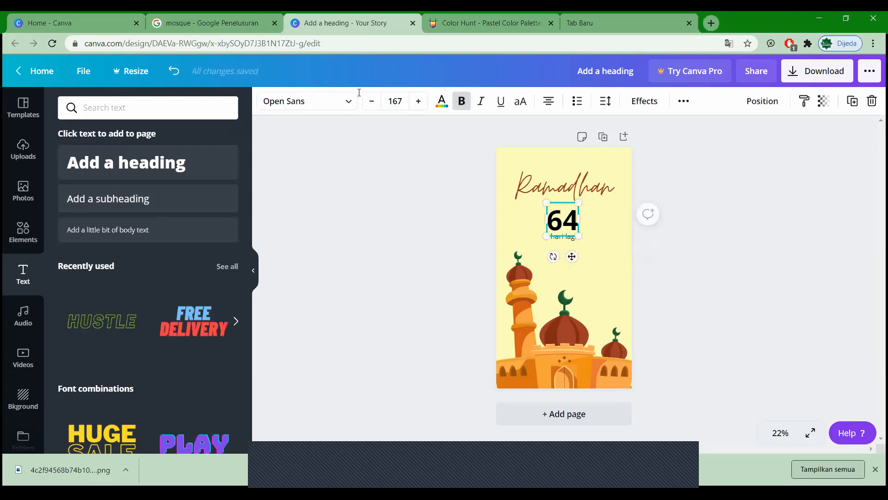
pyautogui.click(441, 101)
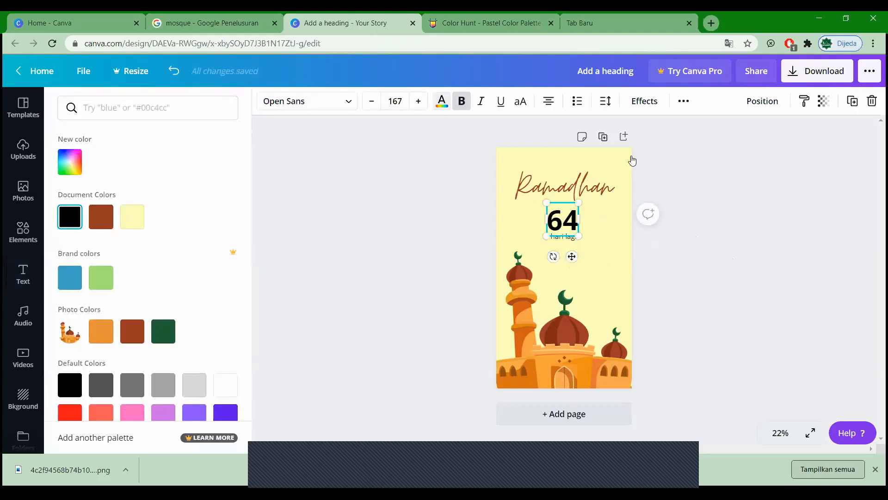
# Step: Colour the '64' countdown number orange and check the caption's transparency setting
pyautogui.click(102, 330)
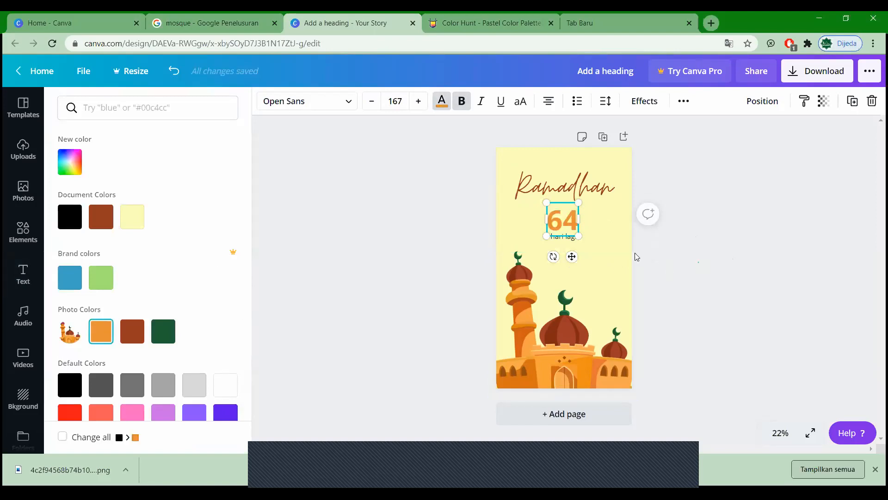
pyautogui.click(574, 237)
pyautogui.click(696, 251)
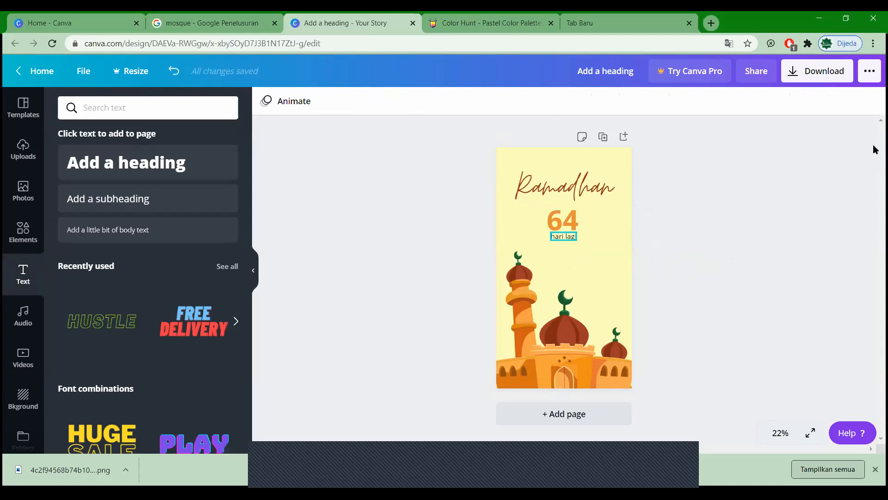
pyautogui.click(824, 101)
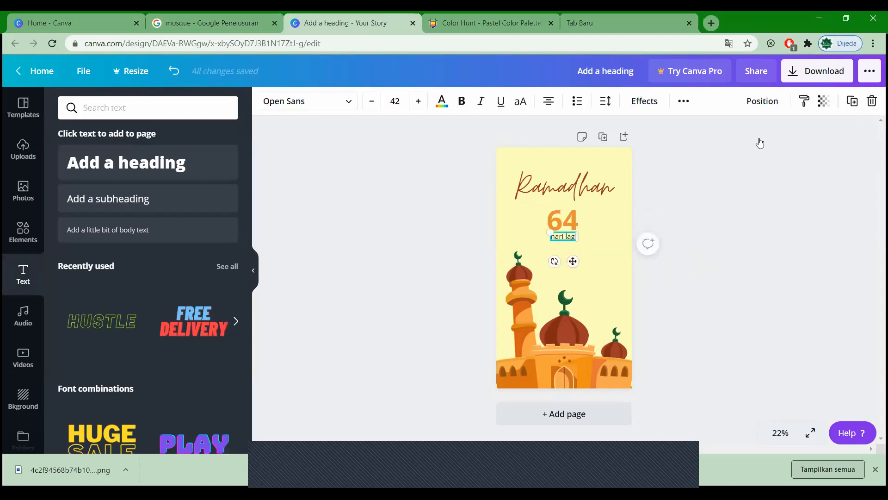
pyautogui.click(640, 250)
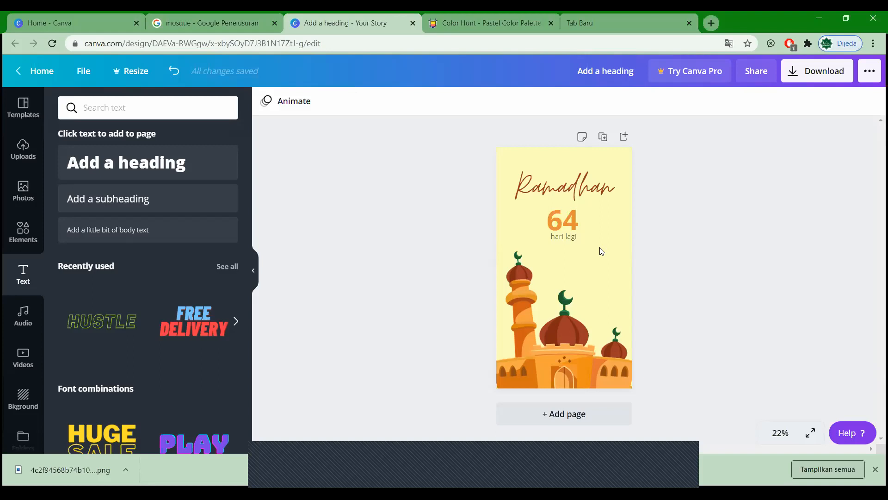
# Step: Try bold on 'hari lagi', then undo it to keep regular weight
pyautogui.click(562, 239)
pyautogui.click(462, 102)
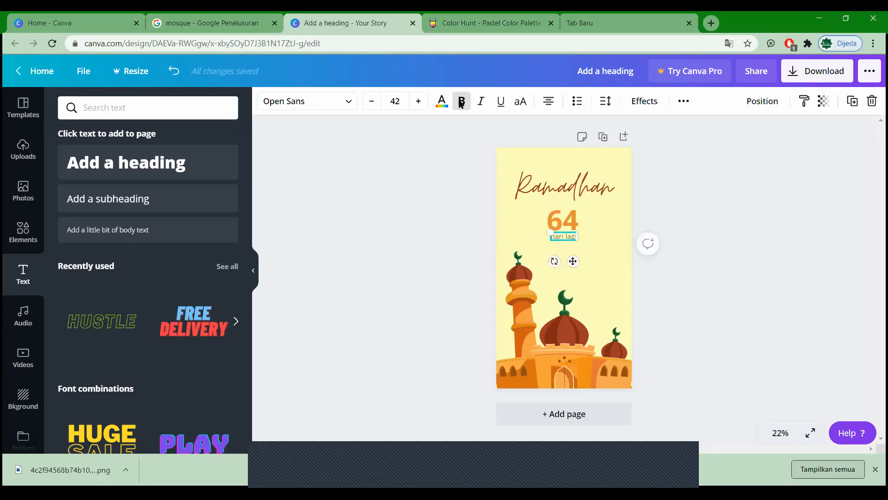
pyautogui.click(595, 254)
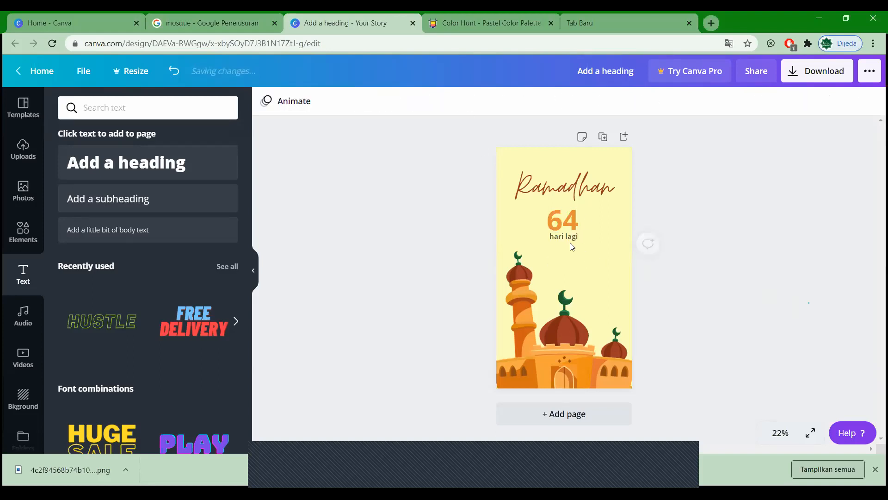
pyautogui.hotkey('ctrl', 'z')
pyautogui.click(757, 206)
# Step: Nudge the 'hari lagi' caption down slightly
pyautogui.click(583, 195)
pyautogui.click(571, 241)
pyautogui.press('Down')
pyautogui.press('Down')
pyautogui.press('Down')
pyautogui.press('Down')
pyautogui.click(565, 219)
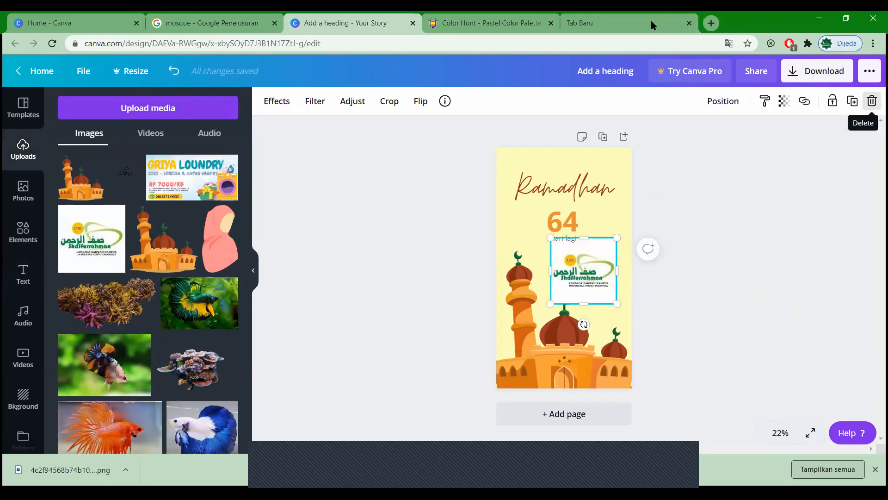
# Step: Delete the white-backed logo image from the story page
pyautogui.click(871, 101)
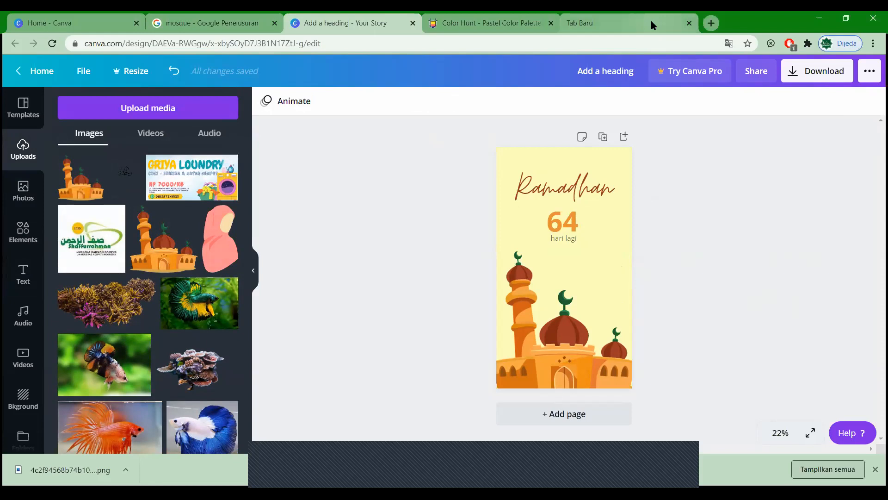
# Step: Go to the remove.bg upload page in the empty new tab
pyautogui.click(664, 16)
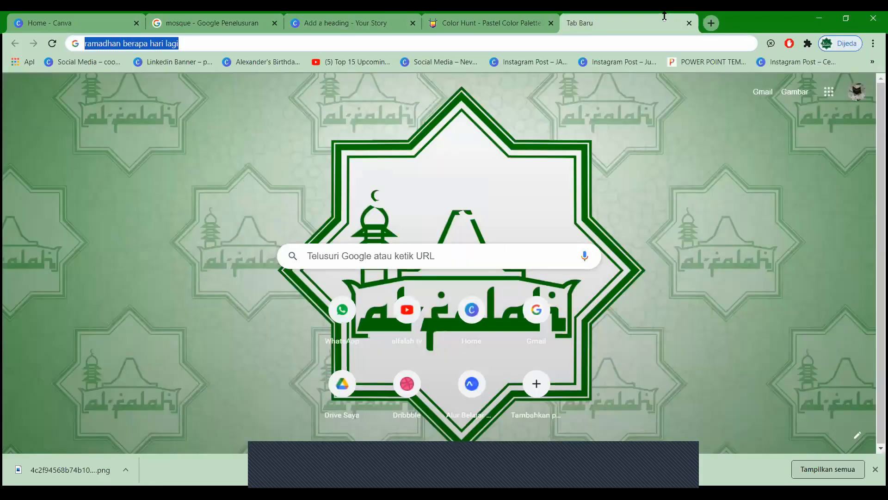
pyautogui.write('remove.bg/upload')
pyautogui.press('Right')
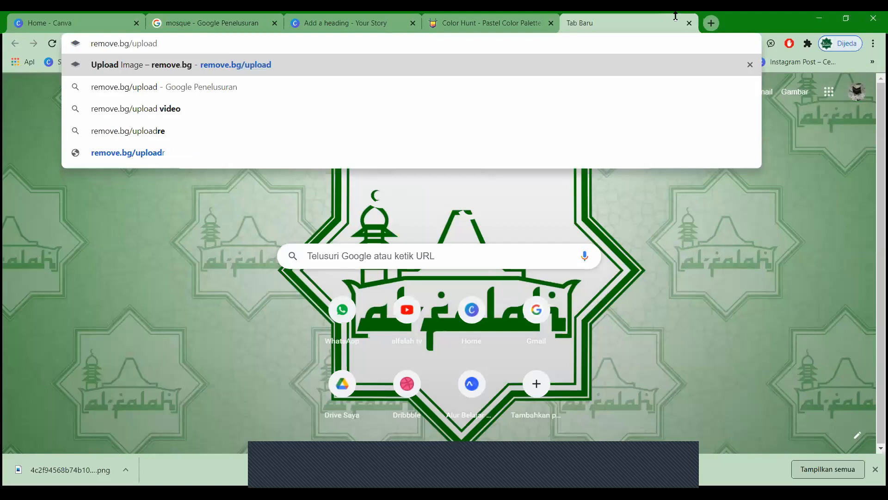
pyautogui.press('BackSpace')
pyautogui.press('BackSpace')
pyautogui.press('BackSpace')
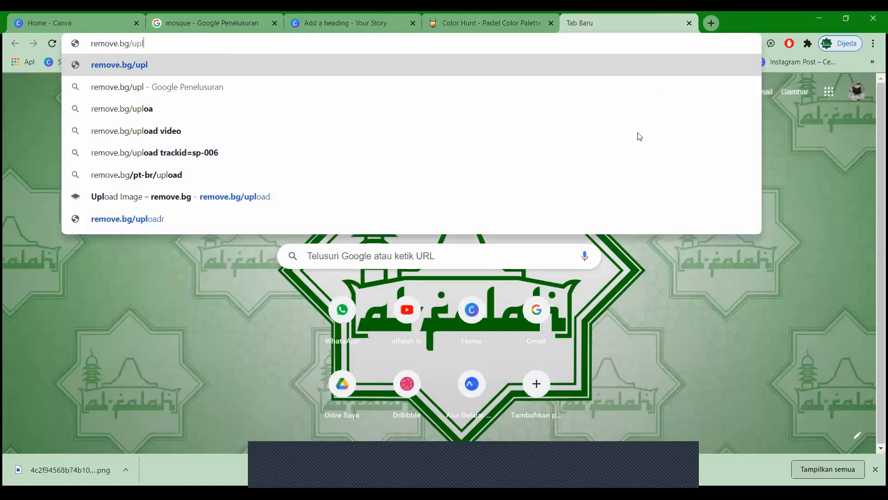
pyautogui.press('Return')
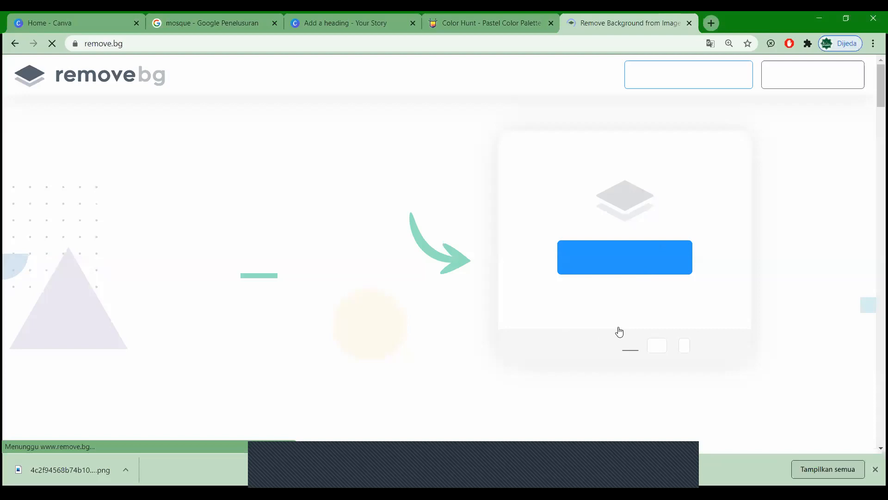
# Step: Download the logo with its background removed as a transparent PNG
pyautogui.scroll(-2, 522, 147)
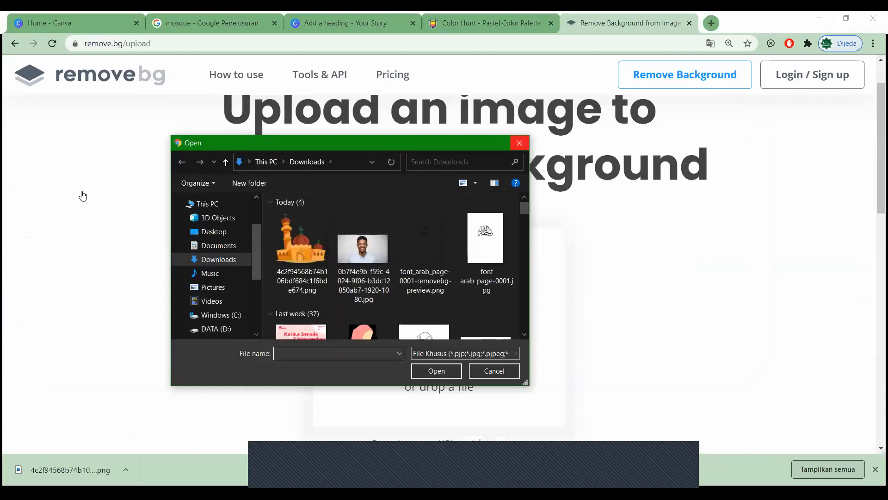
pyautogui.press('Escape')
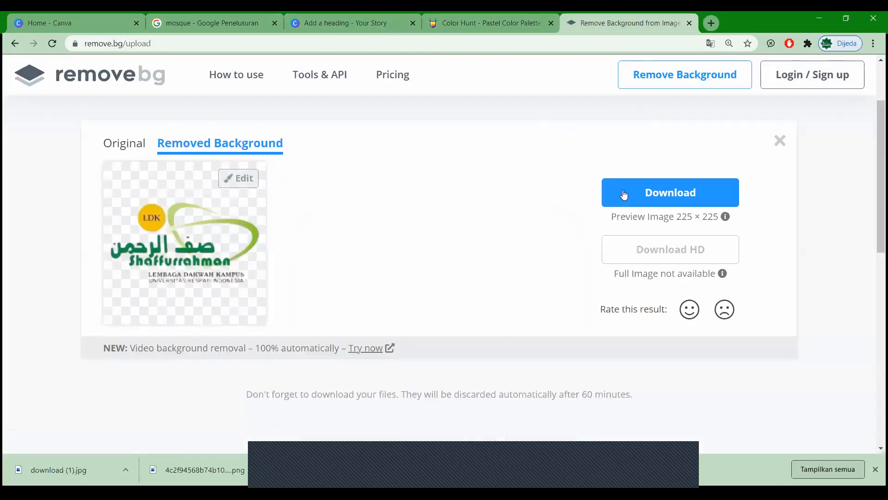
pyautogui.click(626, 195)
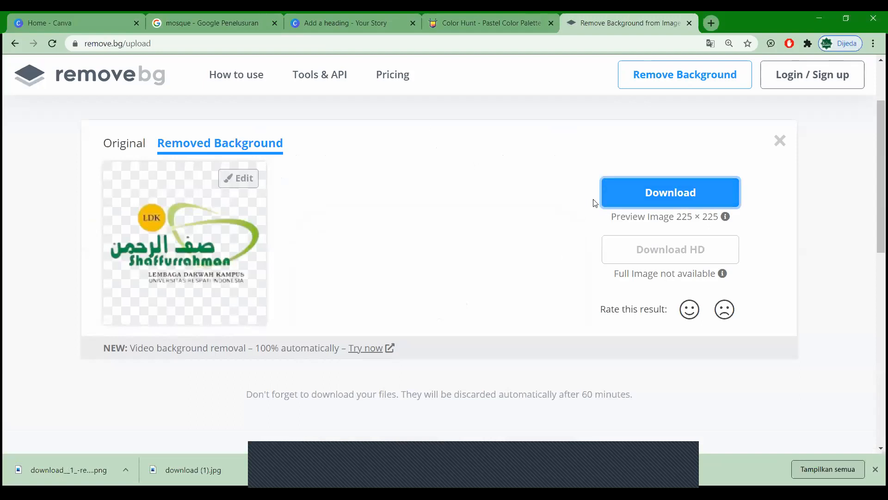
pyautogui.scroll(2, 490, 178)
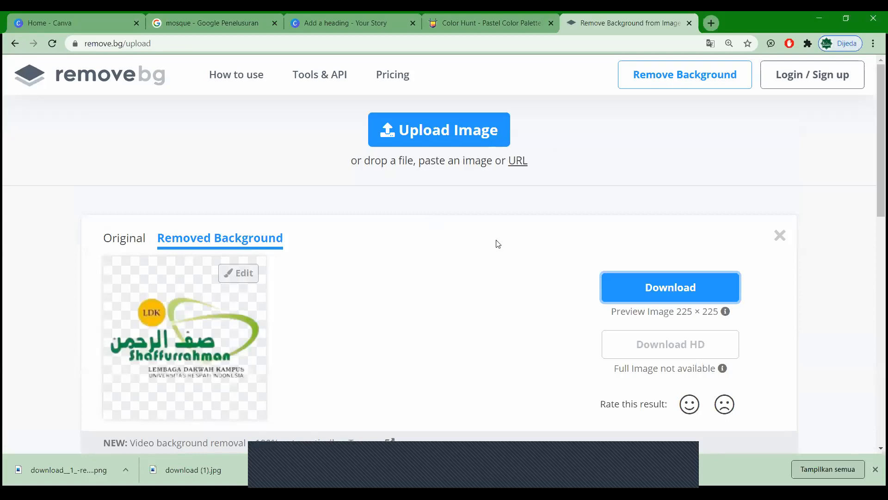
# Step: Upload a portrait photo to remove.bg and open the cut-out's Edit options
pyautogui.click(499, 253)
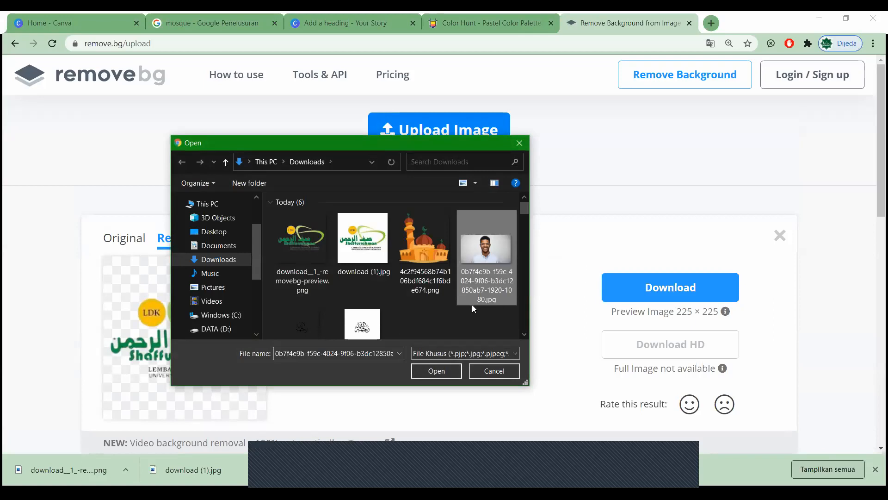
pyautogui.click(437, 371)
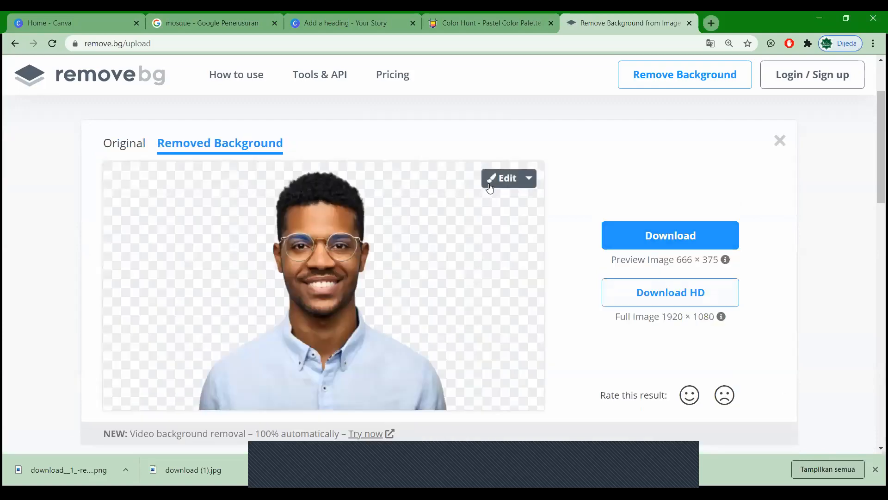
pyautogui.click(489, 187)
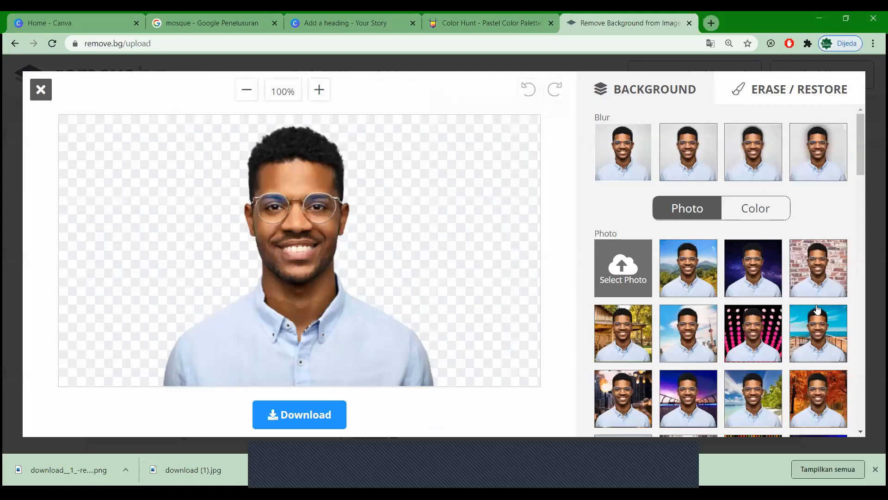
# Step: Try red, blue and another solid background behind the portrait, then close the editor
pyautogui.click(755, 208)
pyautogui.click(817, 277)
pyautogui.click(823, 334)
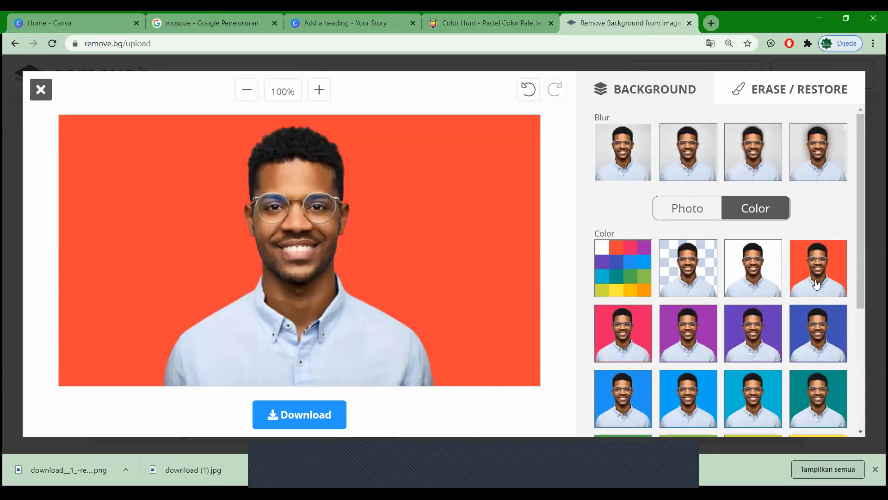
pyautogui.click(817, 284)
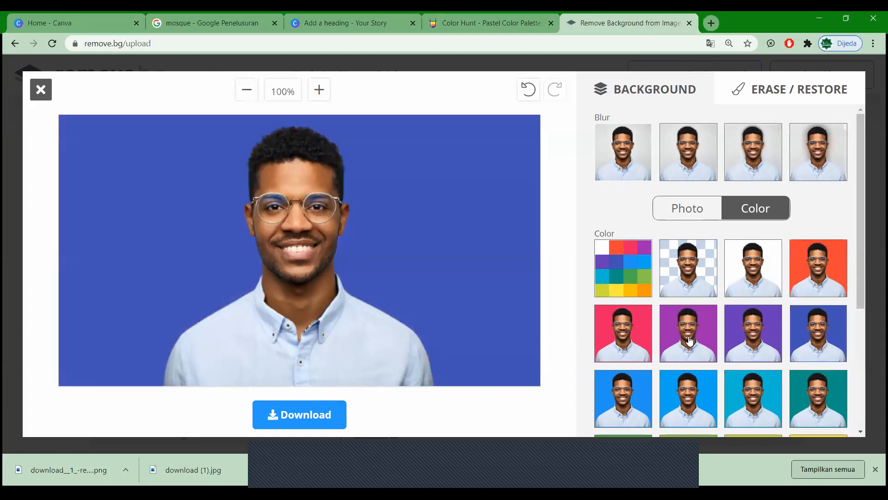
pyautogui.click(629, 338)
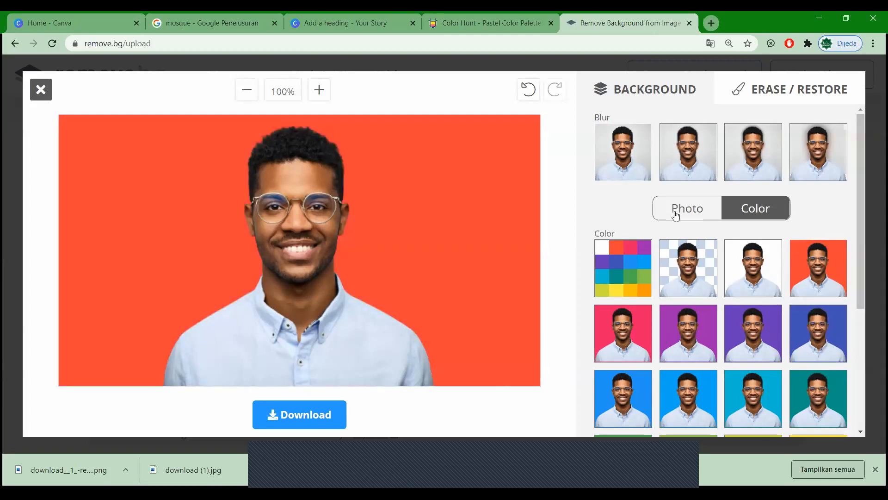
pyautogui.click(679, 208)
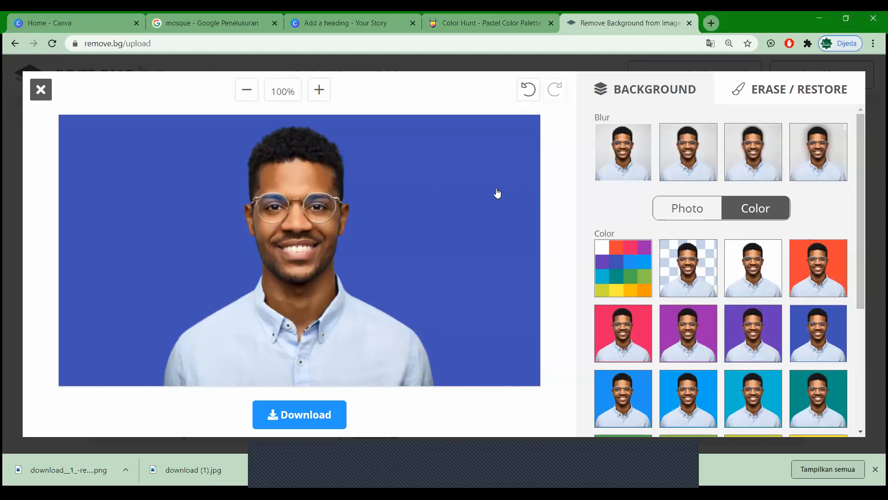
pyautogui.press('Escape')
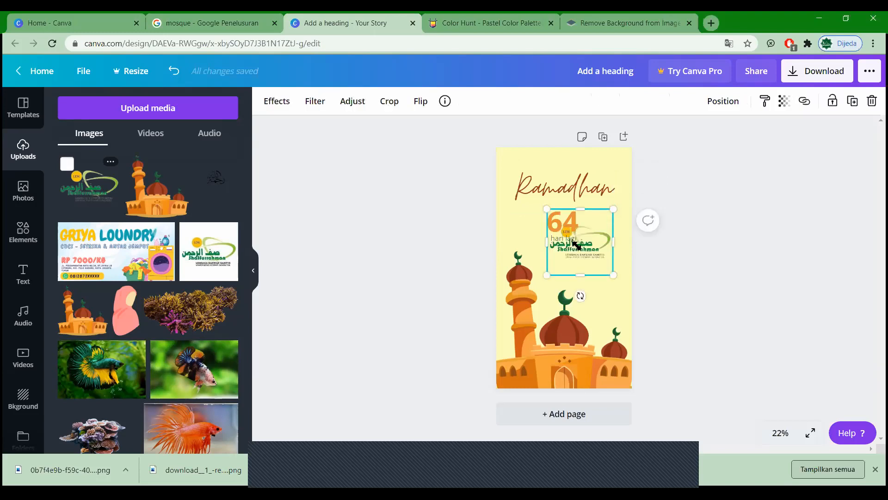
# Step: Shrink the logo to about 261×261 in the top-right corner and lower the Ramadhan title
pyautogui.moveTo(547, 208); pyautogui.dragTo(580, 242)
pyautogui.moveTo(601, 190); pyautogui.dragTo(611, 166)
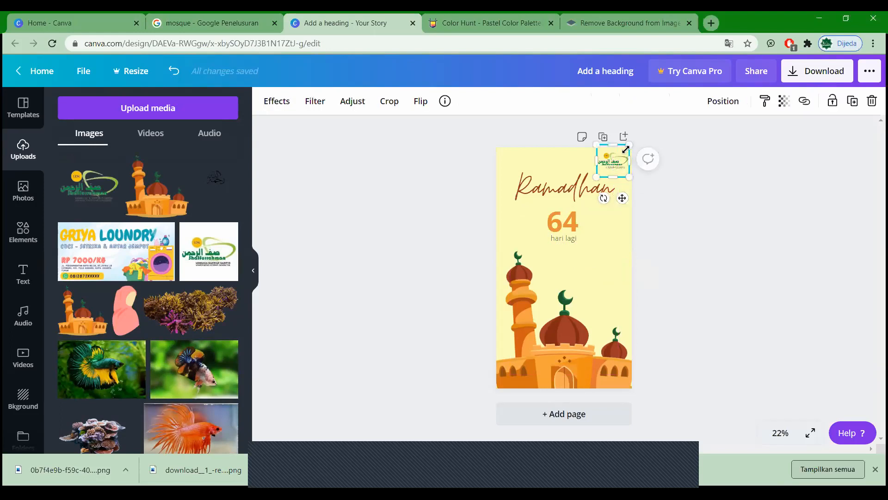
pyautogui.moveTo(626, 149); pyautogui.dragTo(623, 152)
pyautogui.click(683, 170)
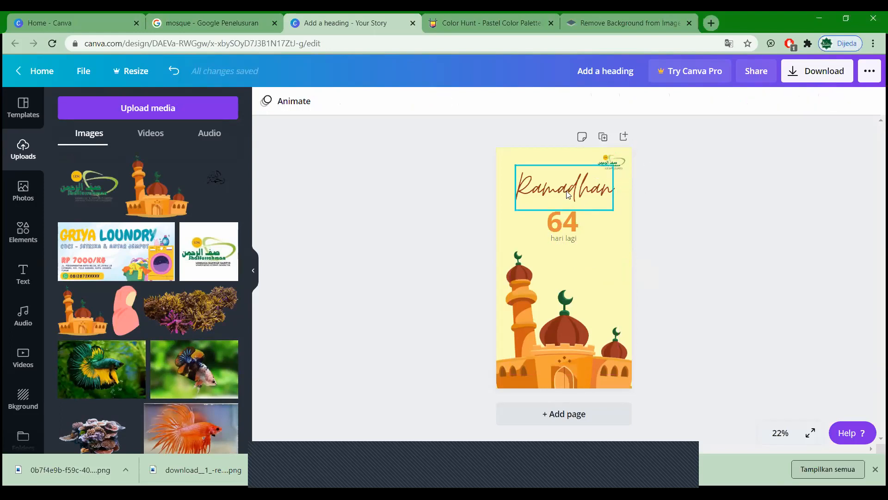
pyautogui.moveTo(567, 194); pyautogui.dragTo(567, 198)
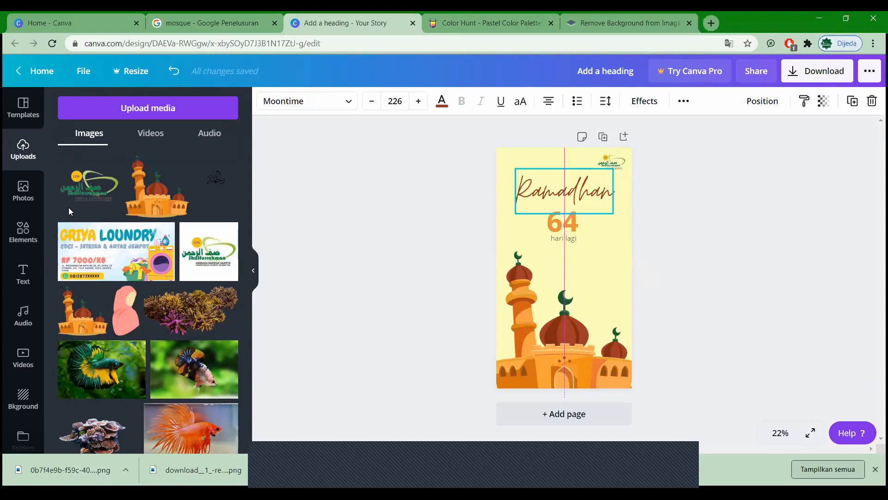
# Step: Add a white circle at the top-right corner and send it behind the logo
pyautogui.click(18, 234)
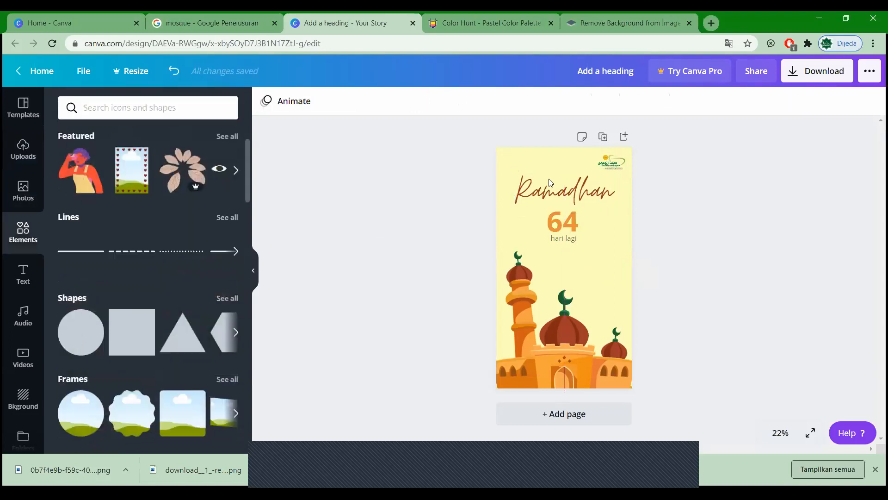
pyautogui.moveTo(571, 274); pyautogui.dragTo(637, 143)
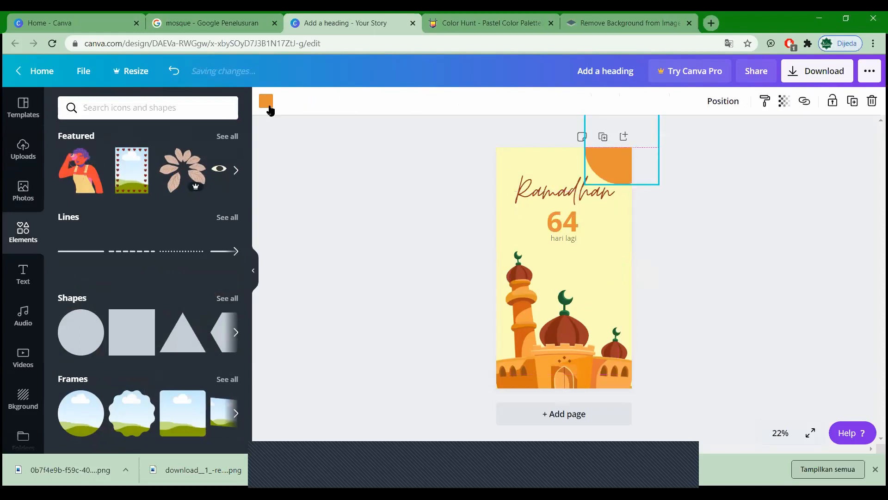
pyautogui.click(225, 410)
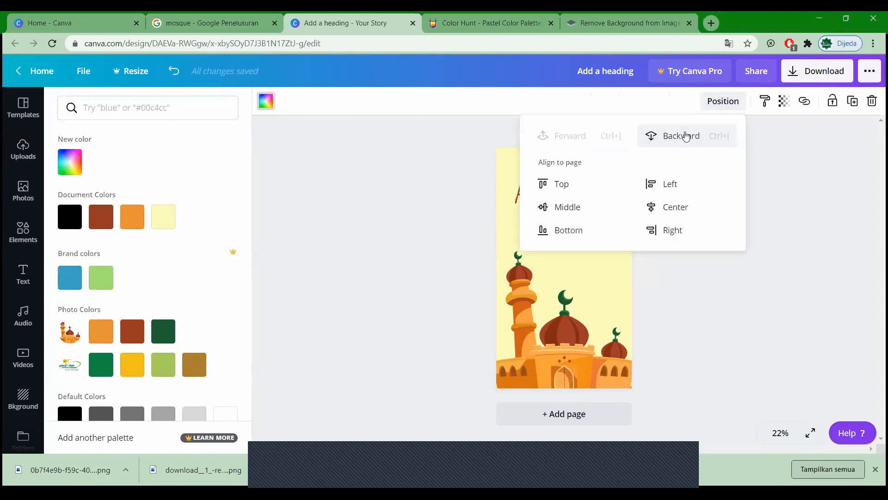
pyautogui.click(686, 136)
pyautogui.click(489, 148)
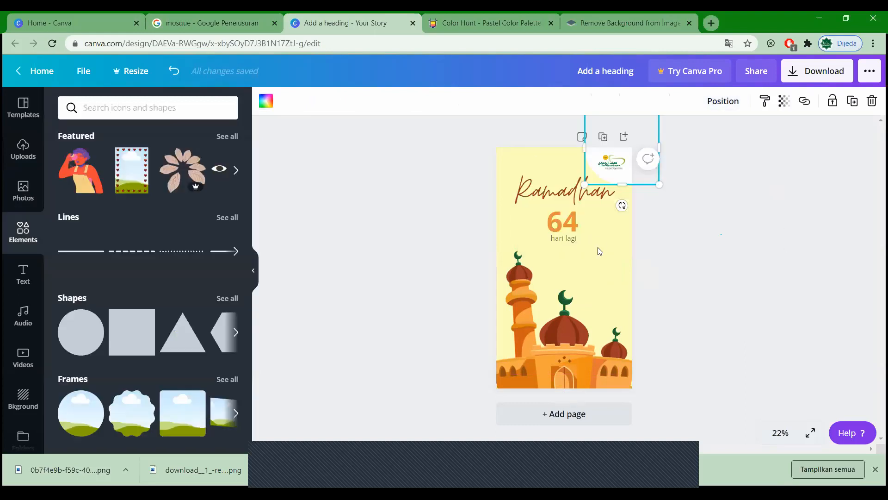
# Step: Nudge the Ramadhan title down slightly
pyautogui.click(562, 238)
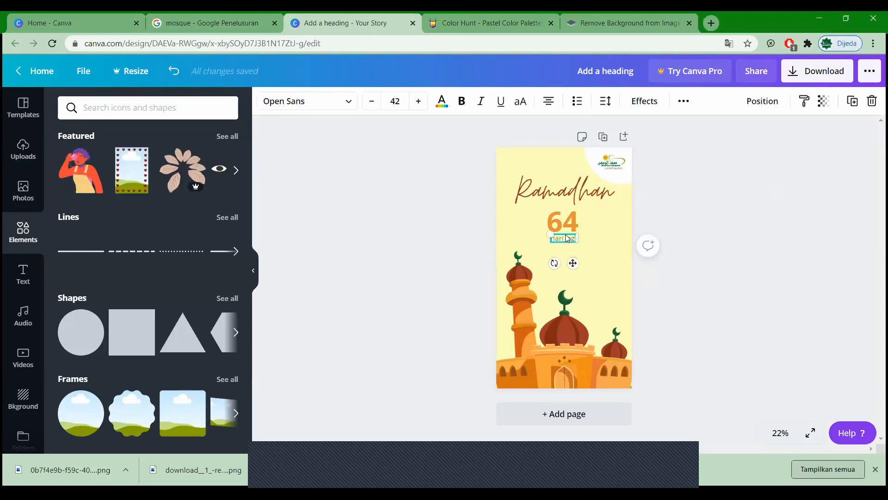
pyautogui.click(689, 238)
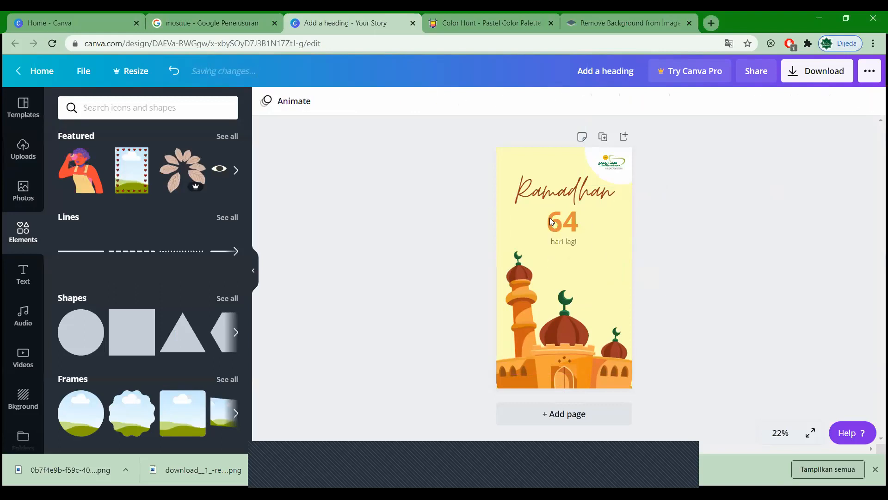
pyautogui.click(592, 191)
pyautogui.press('Down')
pyautogui.press('Down')
pyautogui.press('Down')
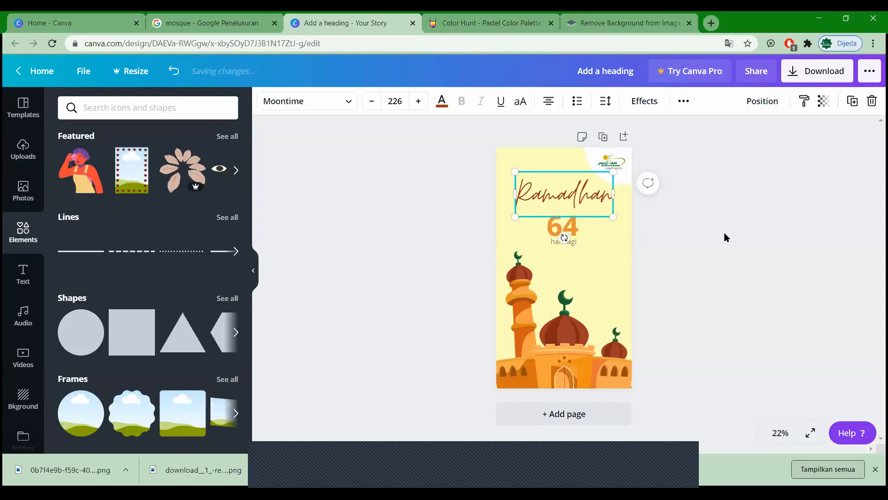
pyautogui.click(725, 233)
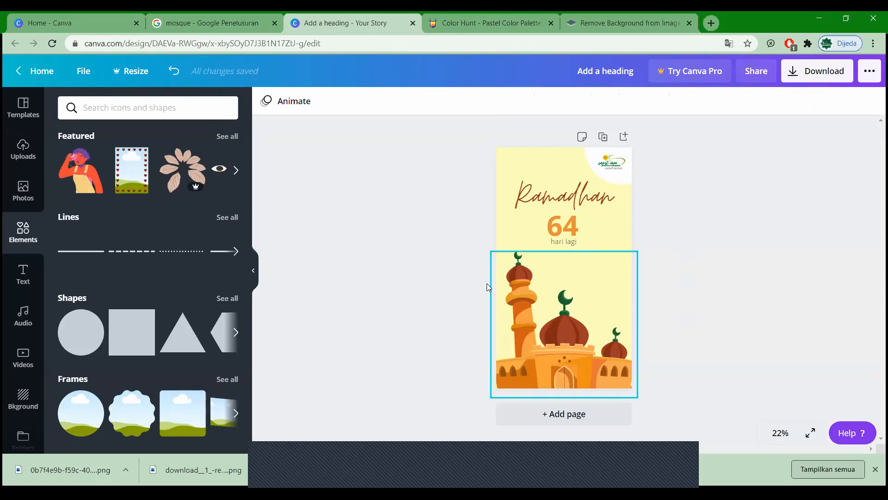
# Step: Give the team Can edit access and add the teammate's e-mail in the Share panel
pyautogui.click(761, 78)
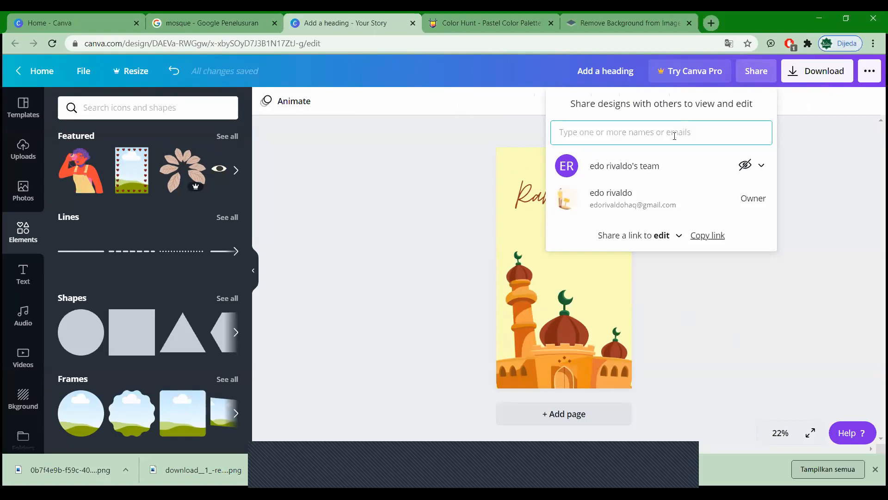
pyautogui.click(746, 166)
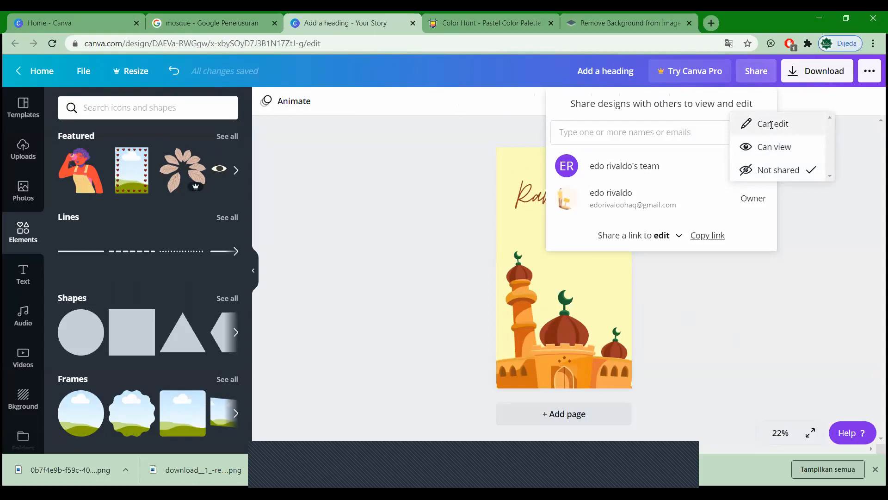
pyautogui.click(772, 128)
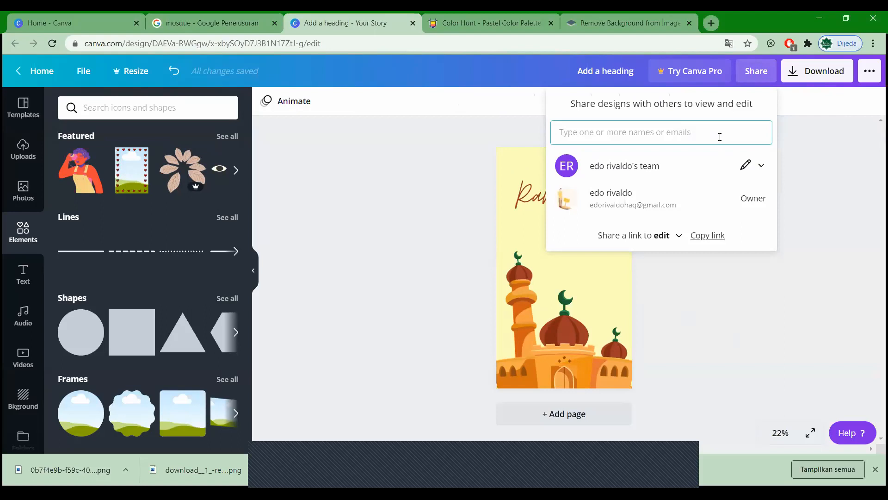
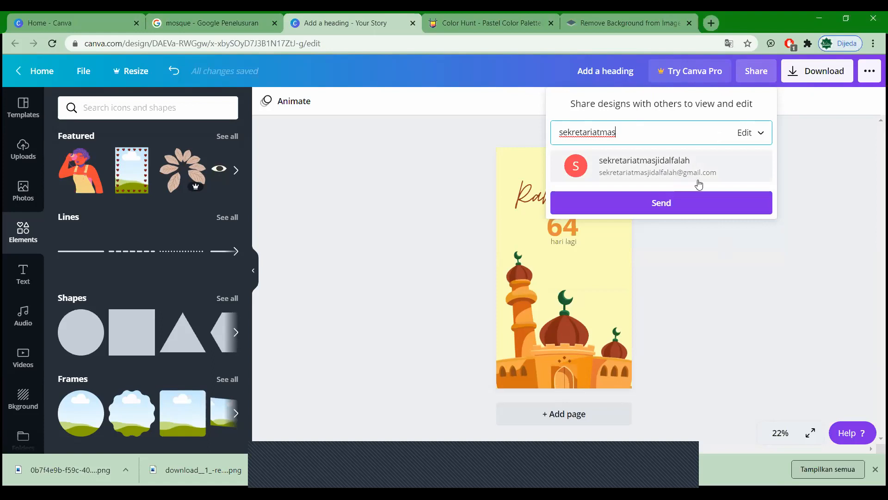
pyautogui.click(806, 157)
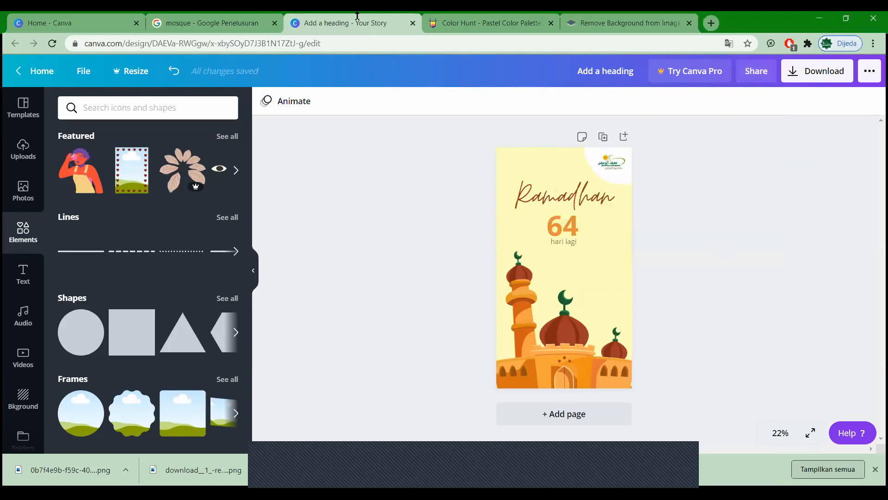
pyautogui.click(604, 23)
pyautogui.click(603, 41)
# Step: Open gmail.com in the spare tab and read the Canva team invitation e-mail
pyautogui.write('gmai')
pyautogui.press('Return')
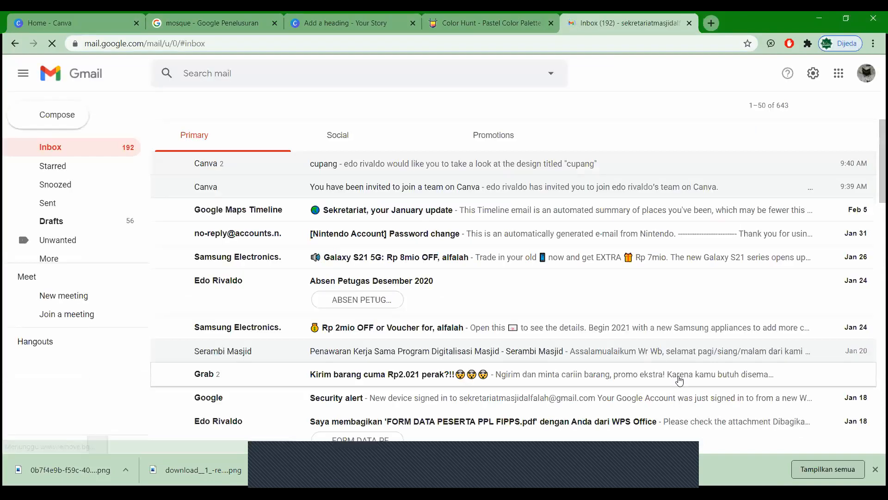
pyautogui.click(368, 188)
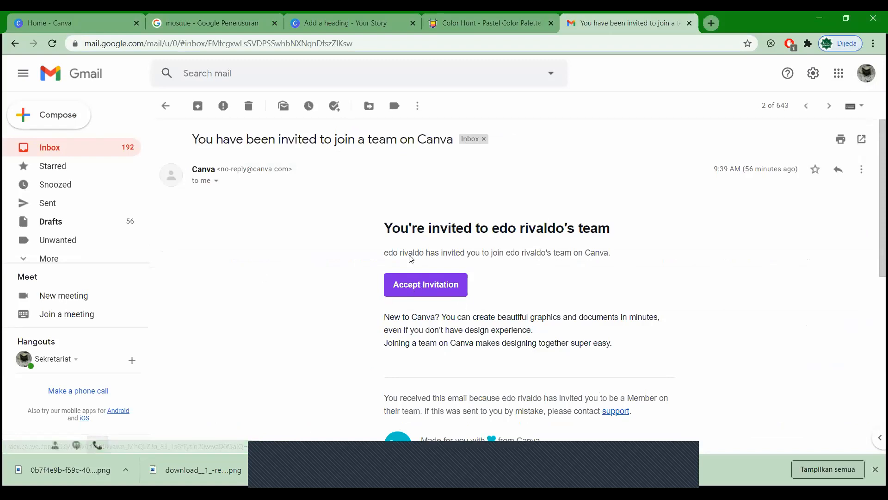
pyautogui.click(335, 25)
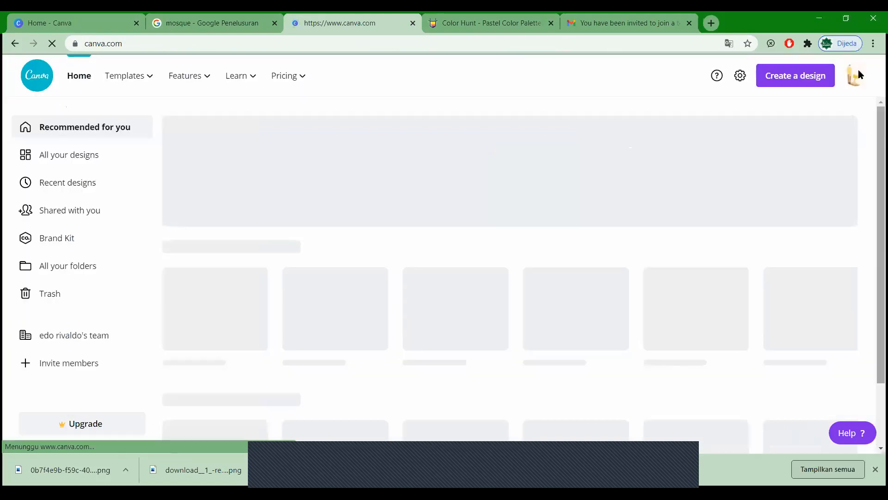
# Step: Sign out, log in with the teammate's Google account, and open Shared with you
pyautogui.click(856, 75)
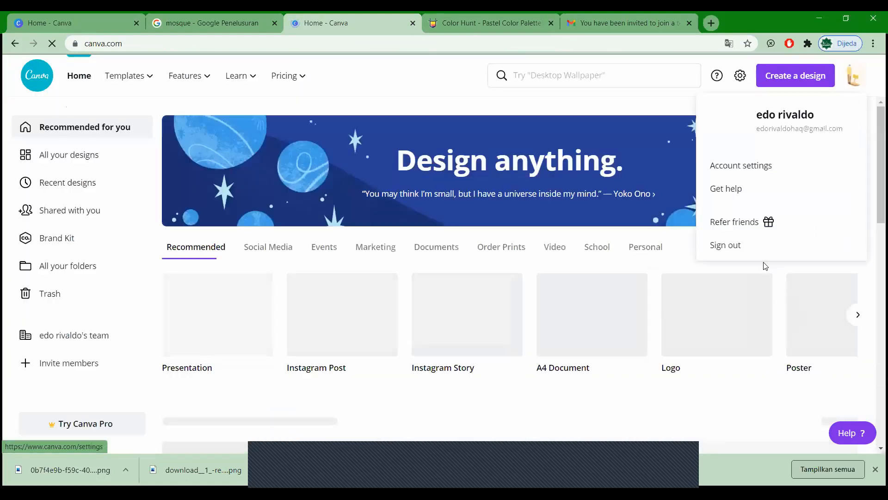
pyautogui.click(755, 248)
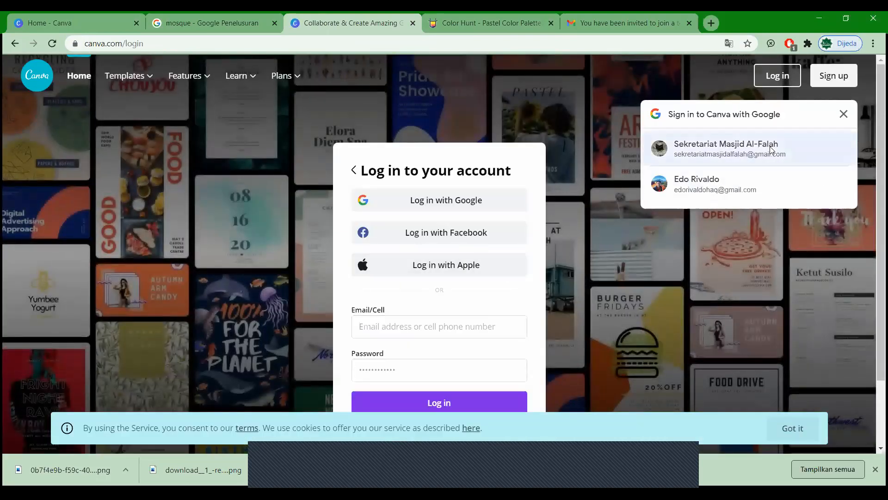
pyautogui.click(772, 150)
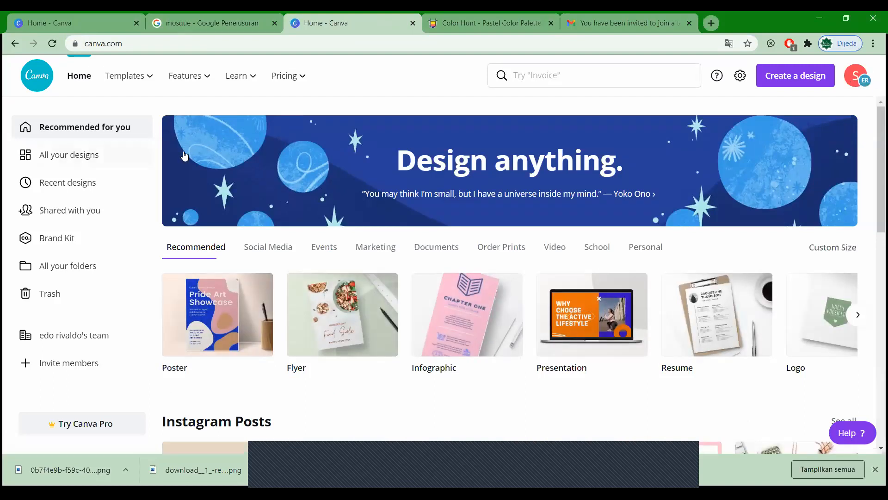
pyautogui.click(64, 215)
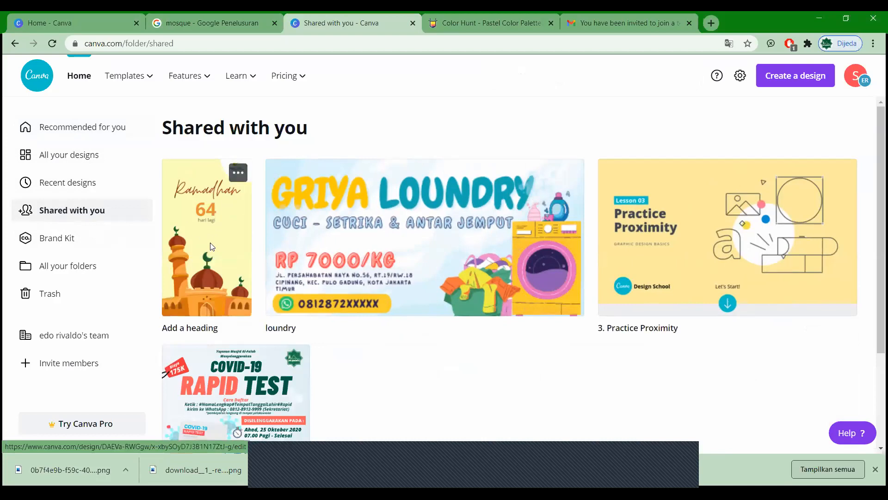
# Step: Open the shared Ramadhan story and test changing '64' to '3', undoing back to 64
pyautogui.click(464, 194)
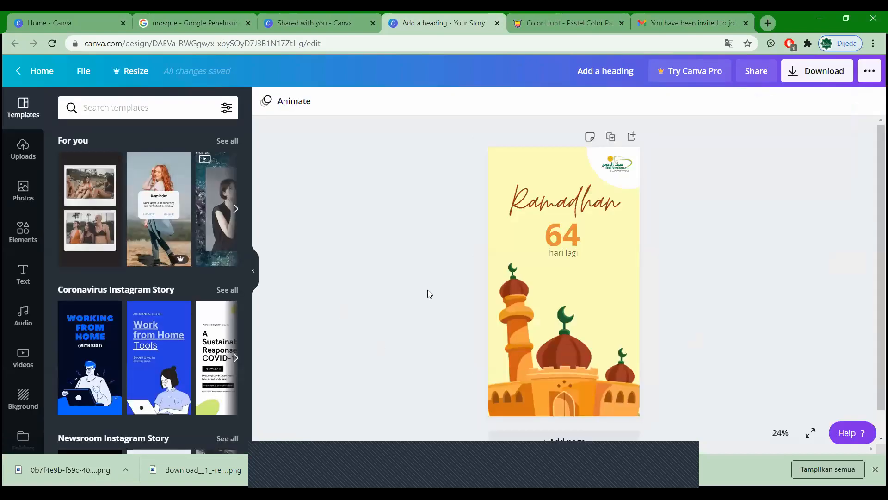
pyautogui.click(575, 238)
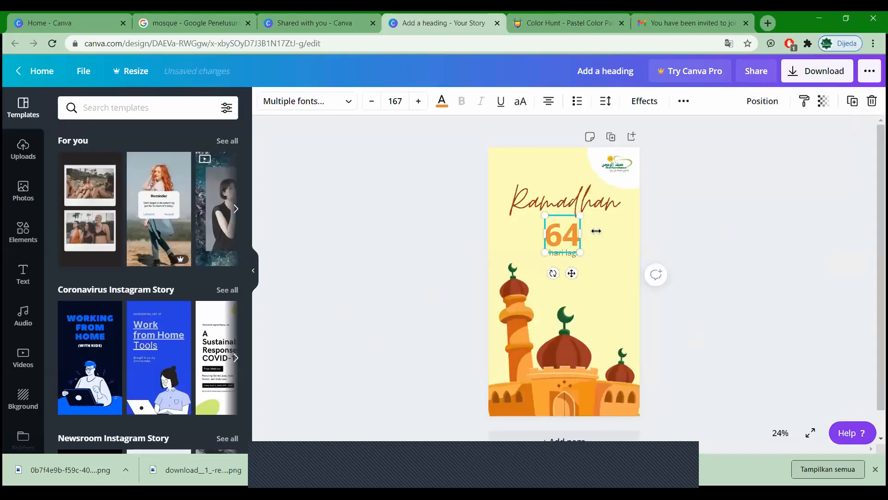
pyautogui.doubleClick(572, 239)
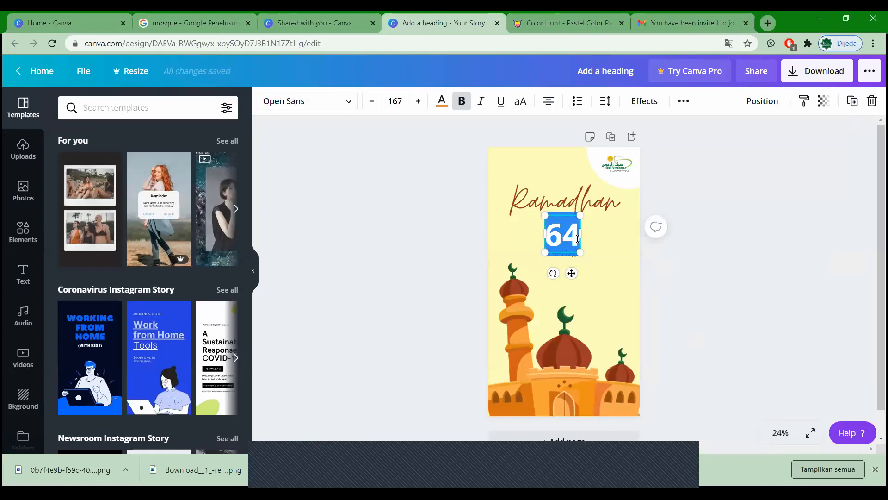
pyautogui.click(577, 239)
pyautogui.press('BackSpace')
pyautogui.write('3')
pyautogui.hotkey('ctrl', 'z')
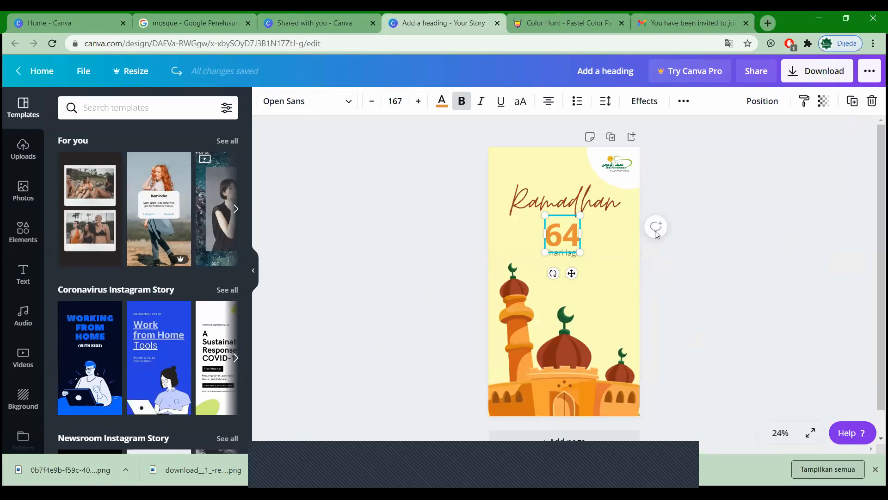
pyautogui.click(442, 331)
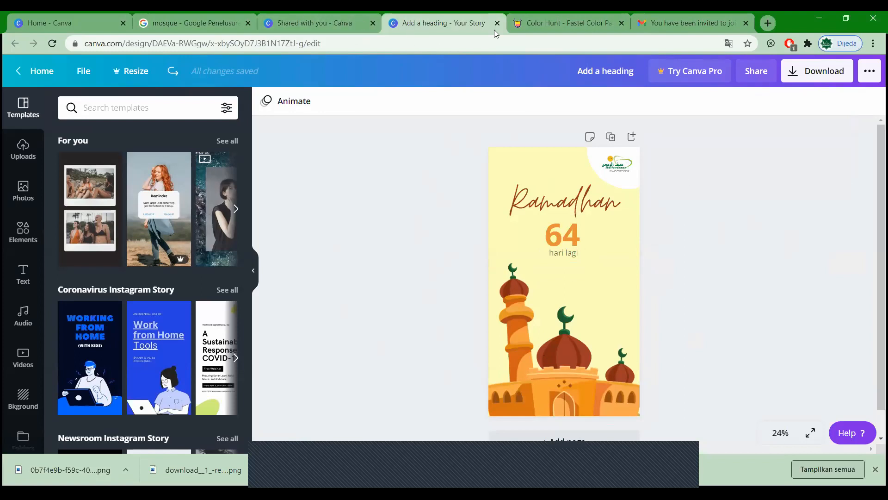
# Step: Close the design details and open the Create a design menu, briefly searching 'bann'
pyautogui.click(326, 25)
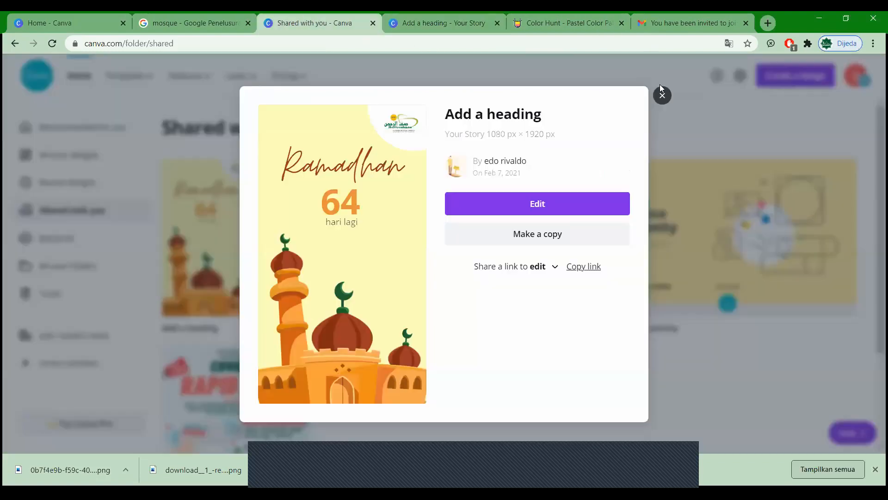
pyautogui.click(852, 87)
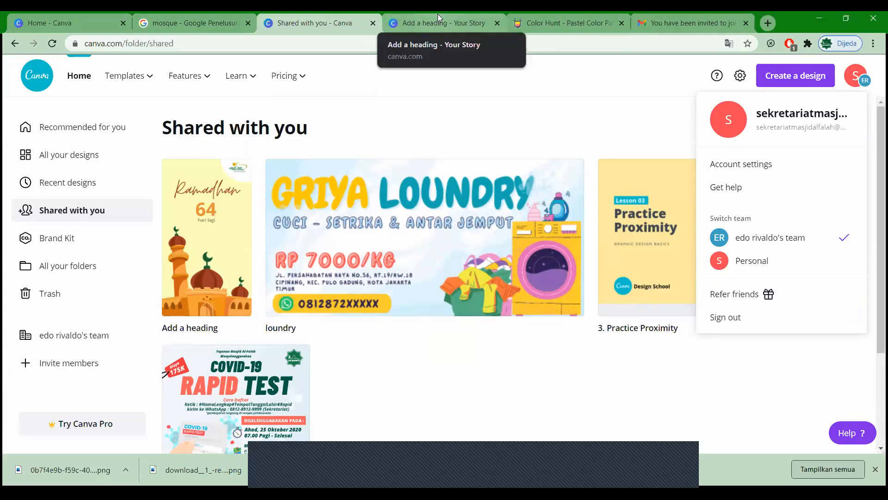
pyautogui.click(785, 86)
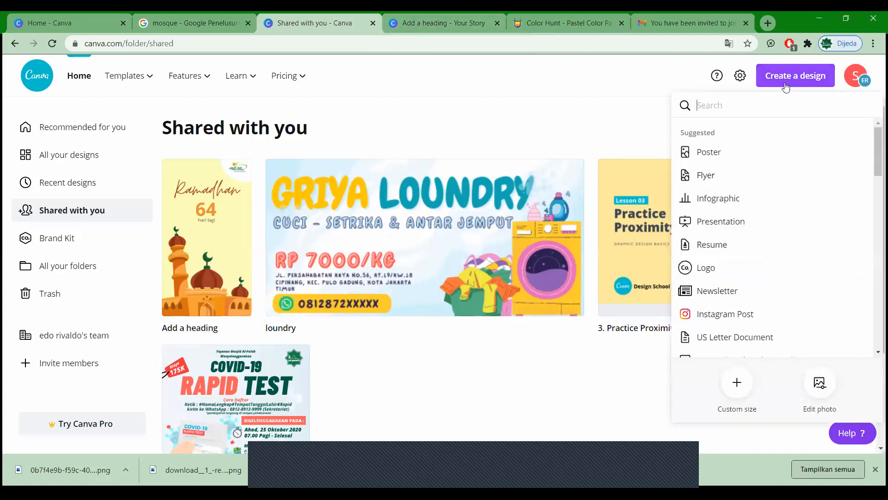
pyautogui.click(664, 75)
pyautogui.click(806, 86)
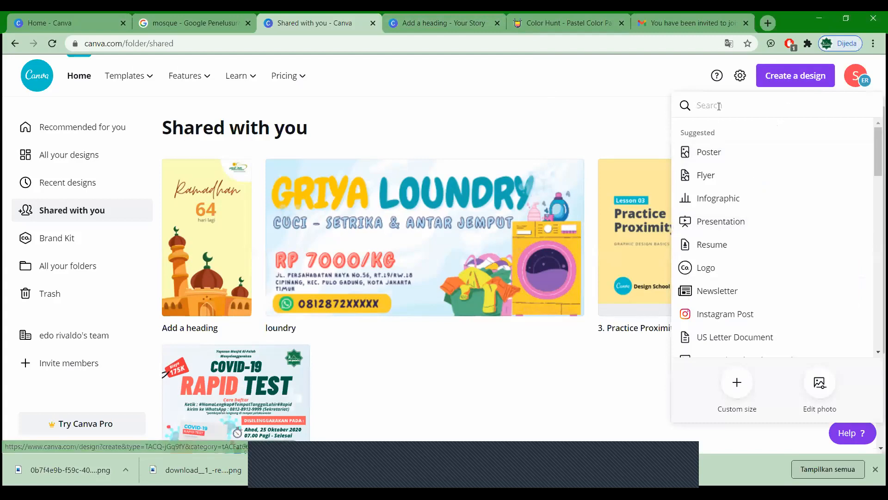
pyautogui.write('bann')
pyautogui.press('BackSpace')
pyautogui.press('BackSpace')
pyautogui.press('BackSpace')
pyautogui.press('BackSpace')
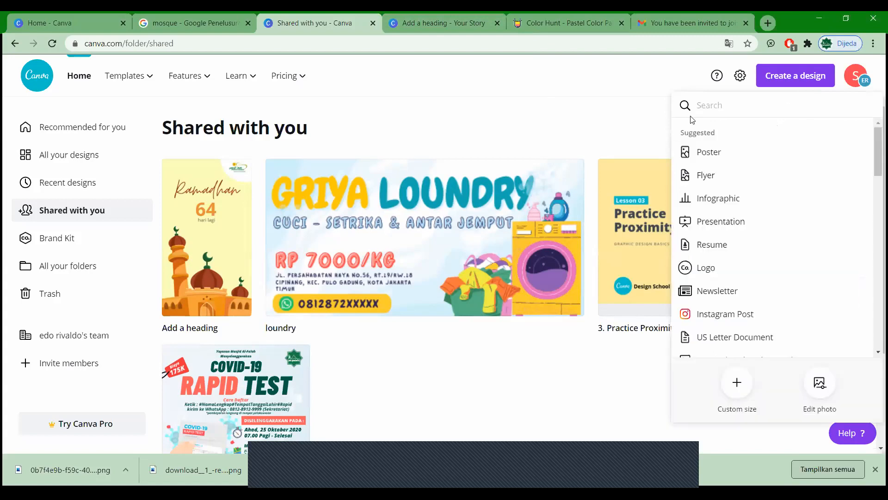
# Step: Explore Custom size width, height and unit fields, keeping pixels, then return to design types
pyautogui.click(736, 390)
pyautogui.press('Tab')
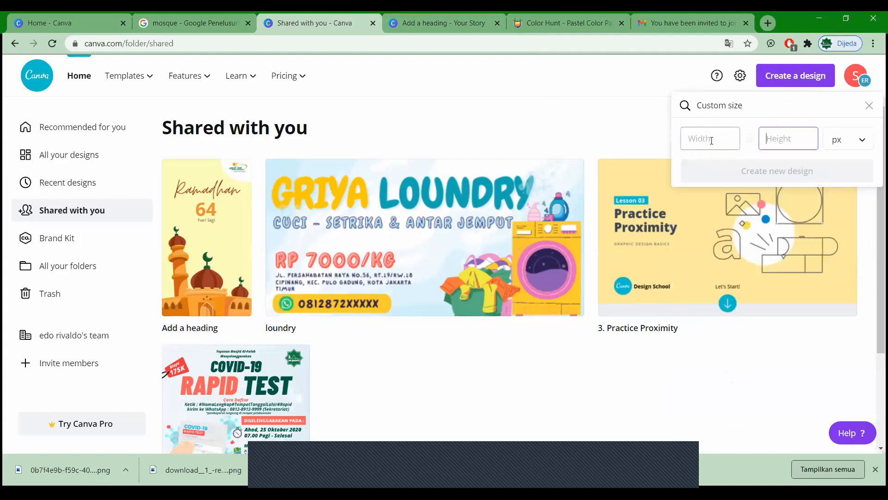
pyautogui.click(857, 145)
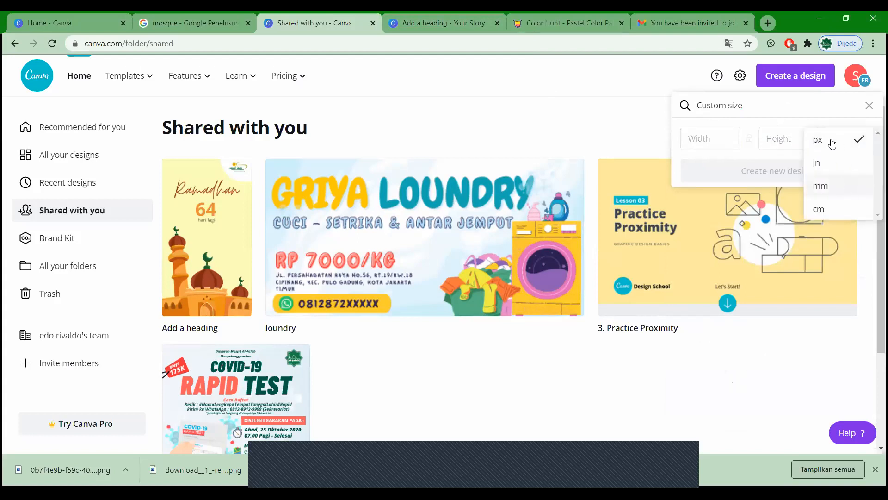
pyautogui.click(761, 137)
pyautogui.click(738, 137)
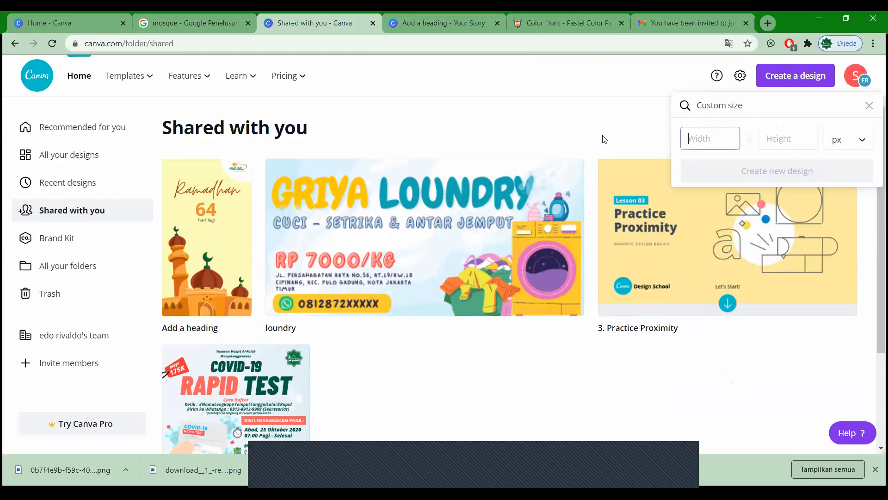
pyautogui.click(857, 144)
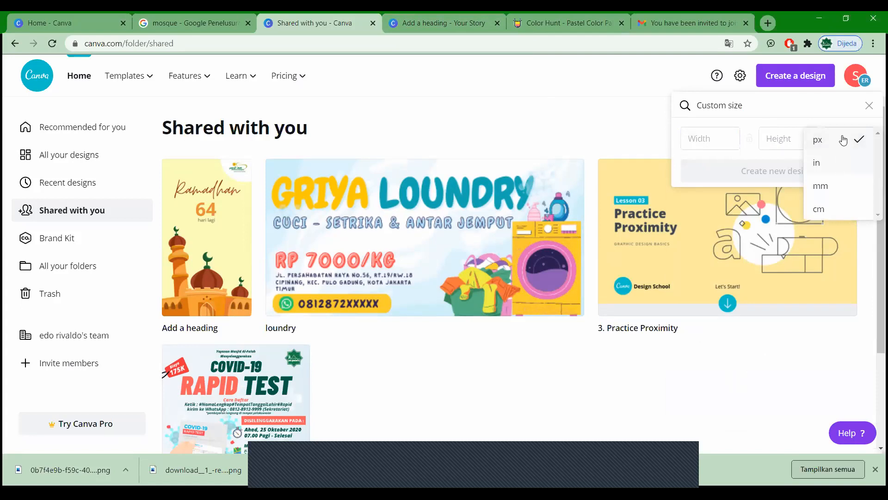
pyautogui.click(840, 140)
pyautogui.click(845, 141)
pyautogui.click(735, 130)
pyautogui.click(814, 134)
pyautogui.click(713, 129)
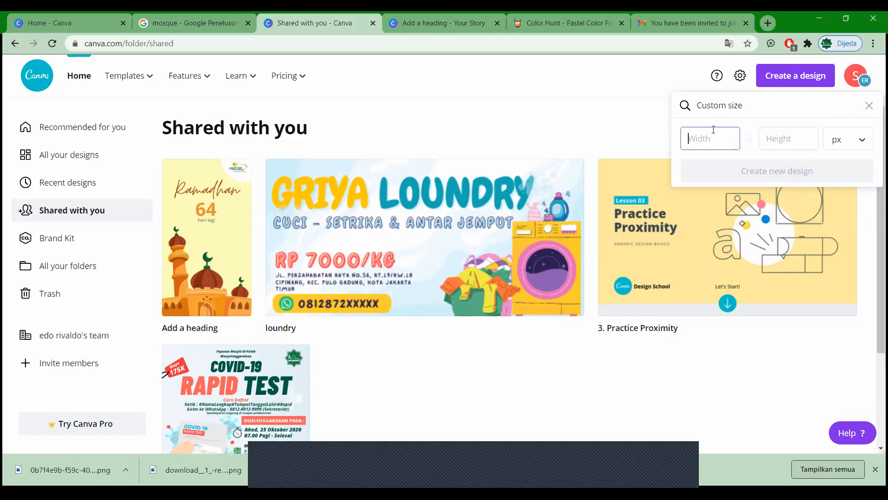
pyautogui.click(859, 143)
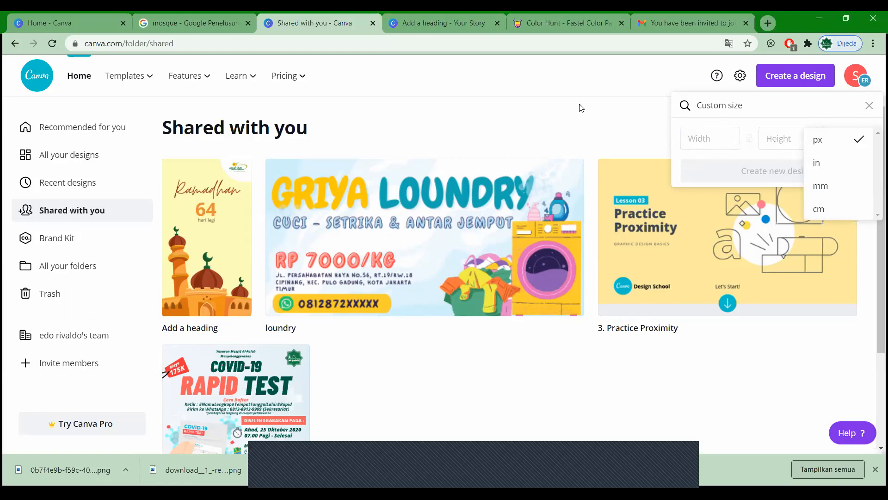
pyautogui.click(869, 106)
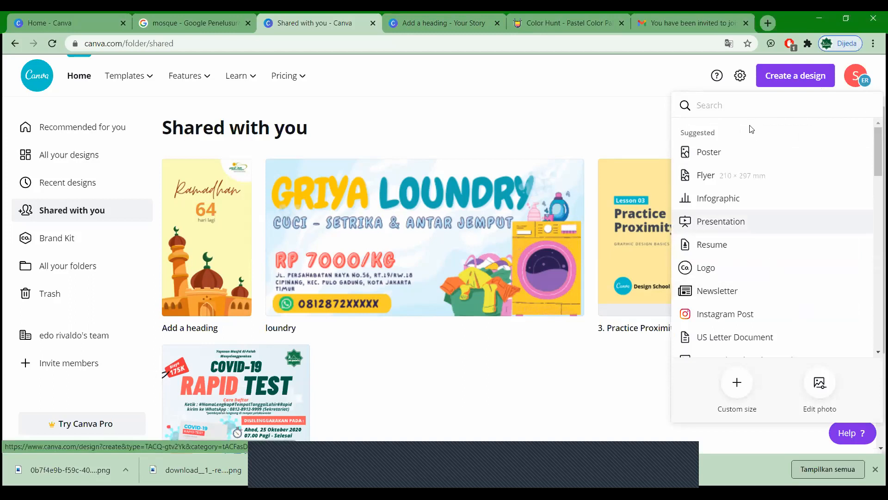
# Step: Search 'banner' among design types, clear the search, and dismiss the new-design menu
pyautogui.write('banner')
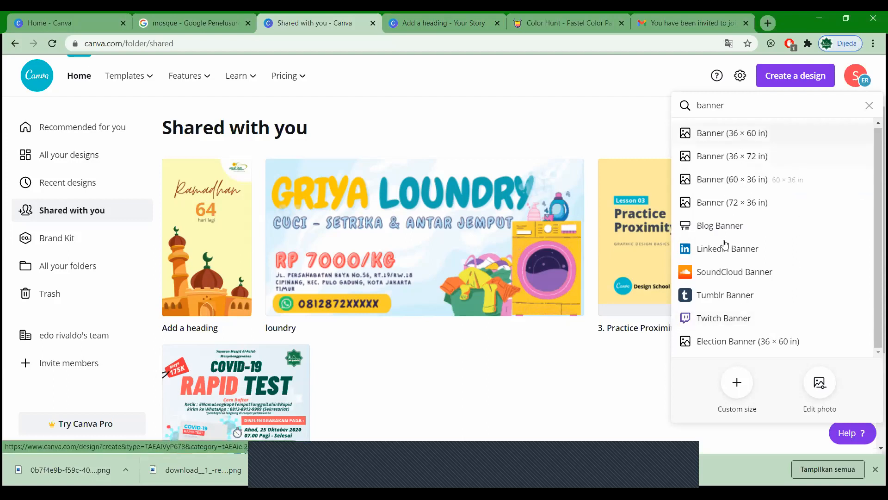
pyautogui.click(869, 106)
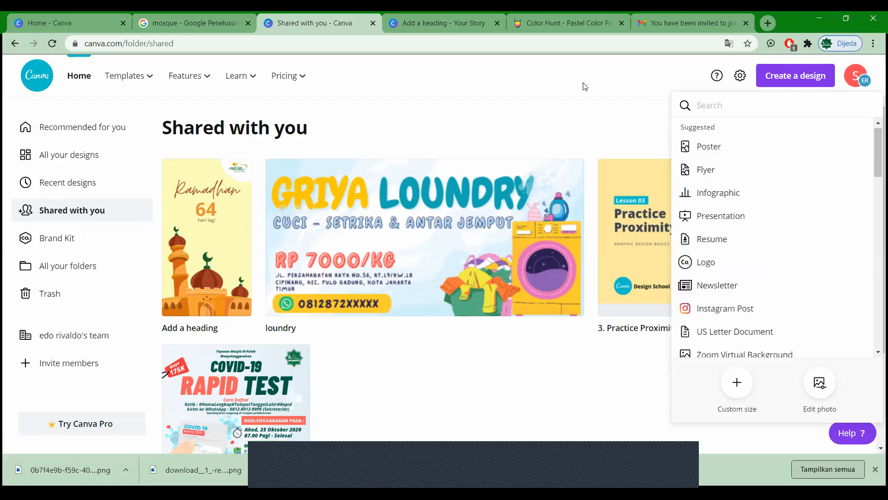
pyautogui.click(602, 86)
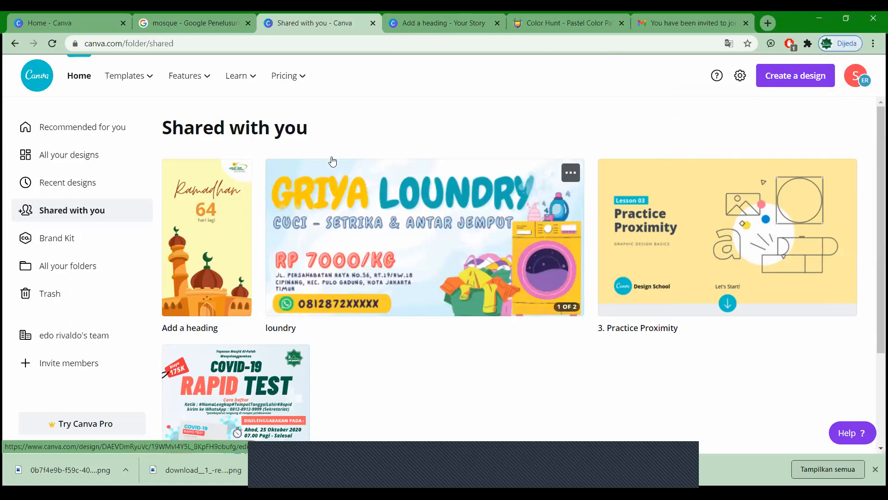
# Step: Sign out of the current Canva account and close the Ramadhan story editor tab
pyautogui.click(857, 78)
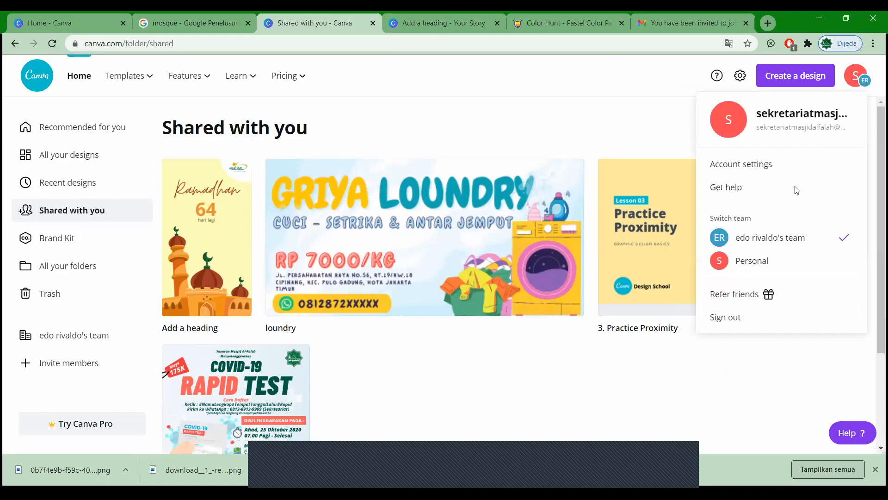
pyautogui.click(749, 322)
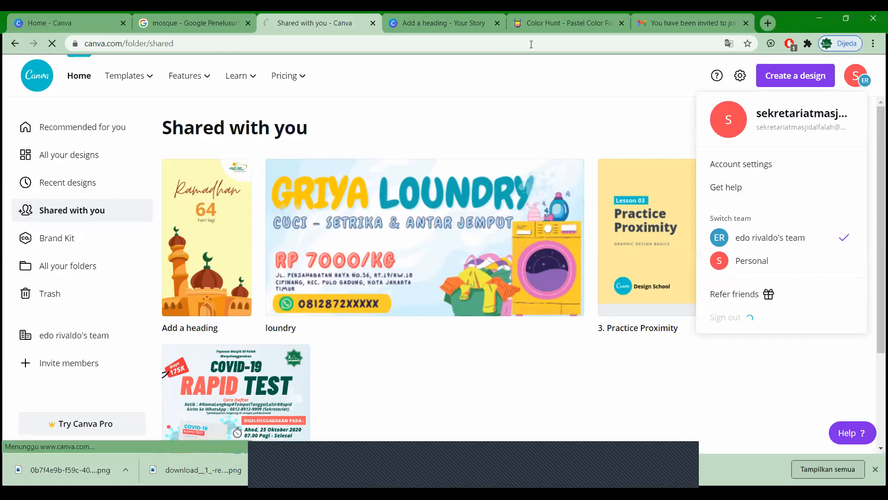
pyautogui.click(496, 22)
pyautogui.click(497, 22)
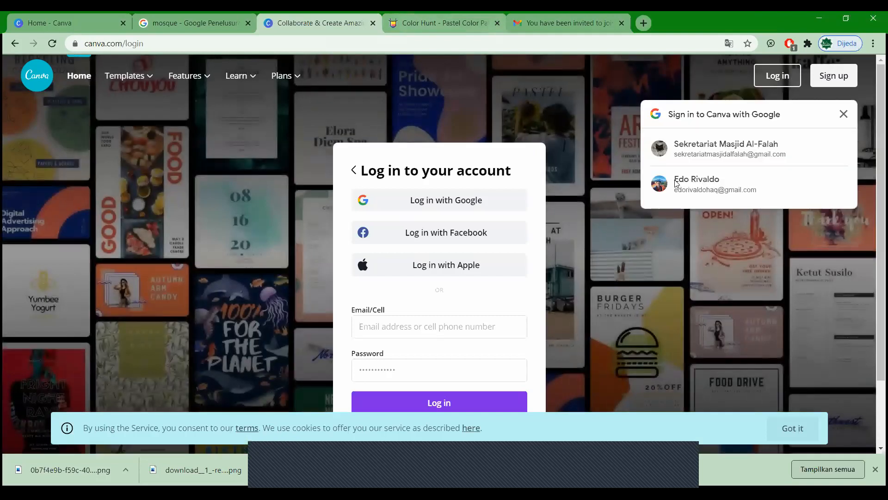
# Step: Log in with the other Google account, entering its e-mail and password
pyautogui.click(675, 181)
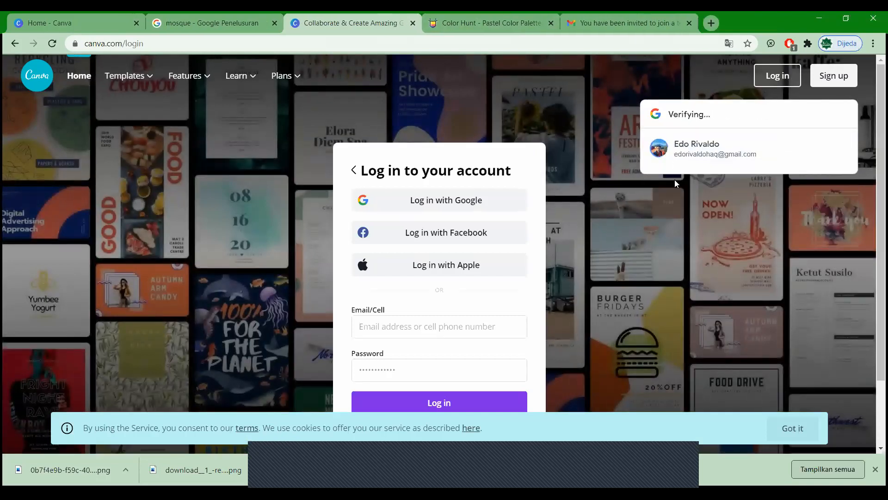
pyautogui.click(421, 331)
pyautogui.click(454, 351)
pyautogui.click(453, 365)
pyautogui.write('•••••••••••••••')
pyautogui.press('Return')
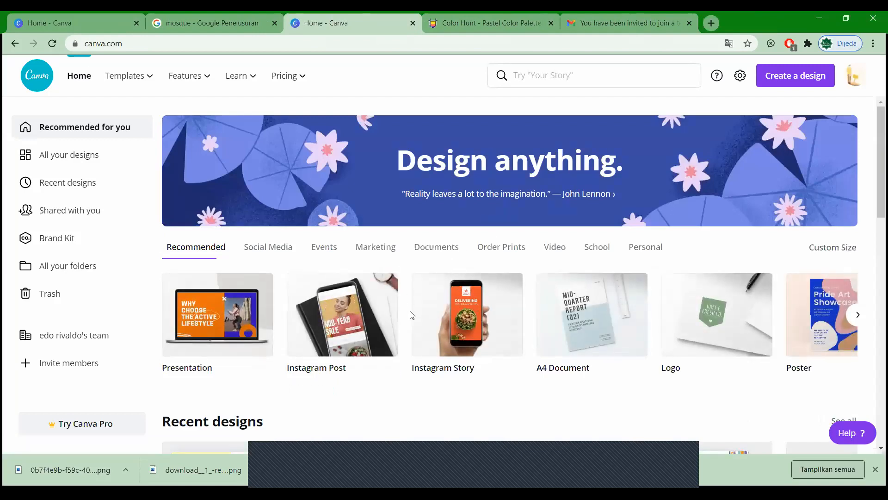
# Step: Create a blank Instagram Post from the home page's Recommended designs
pyautogui.scroll(-2, 410, 313)
pyautogui.scroll(1, 337, 264)
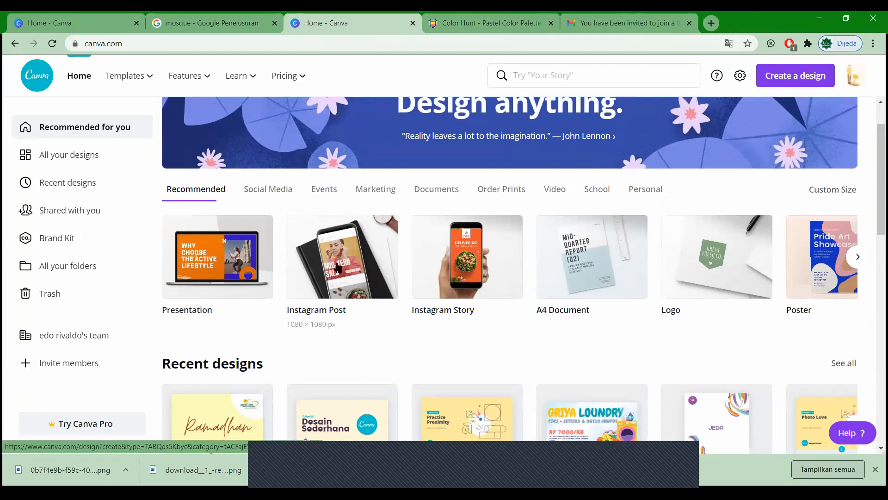
pyautogui.click(337, 267)
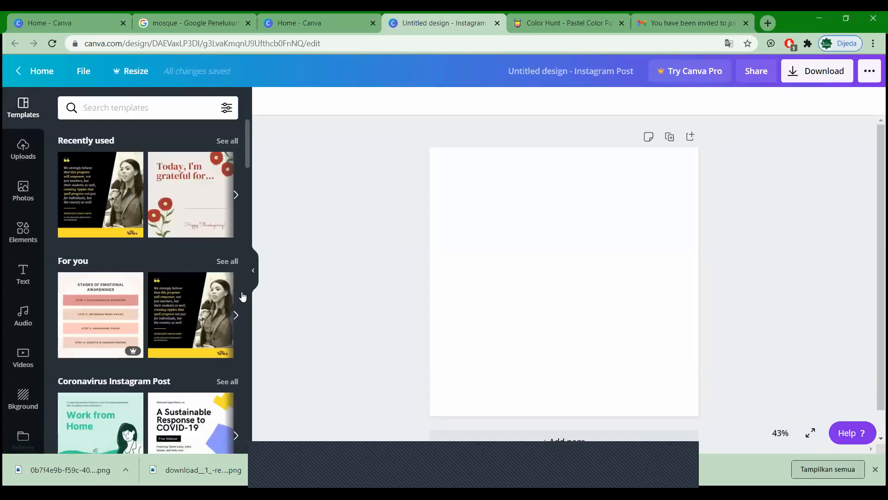
pyautogui.scroll(-4, 198, 322)
pyautogui.scroll(-3, 115, 216)
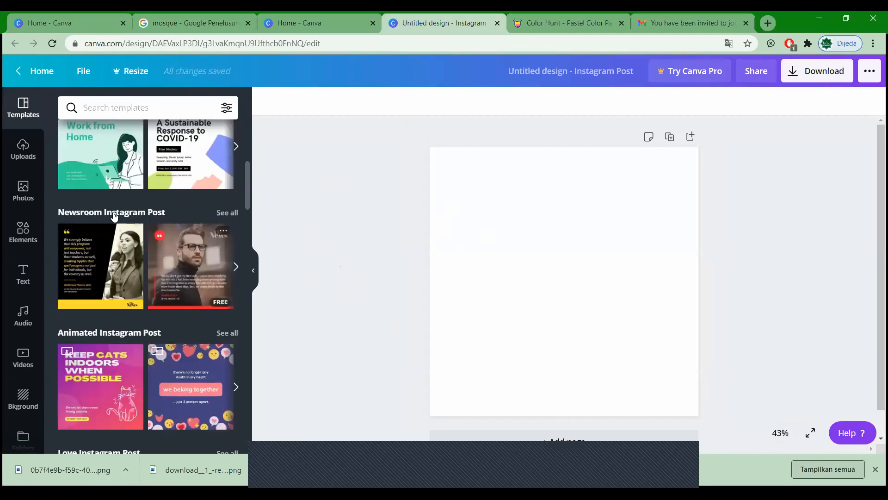
pyautogui.scroll(-4, 149, 237)
pyautogui.scroll(6, 148, 237)
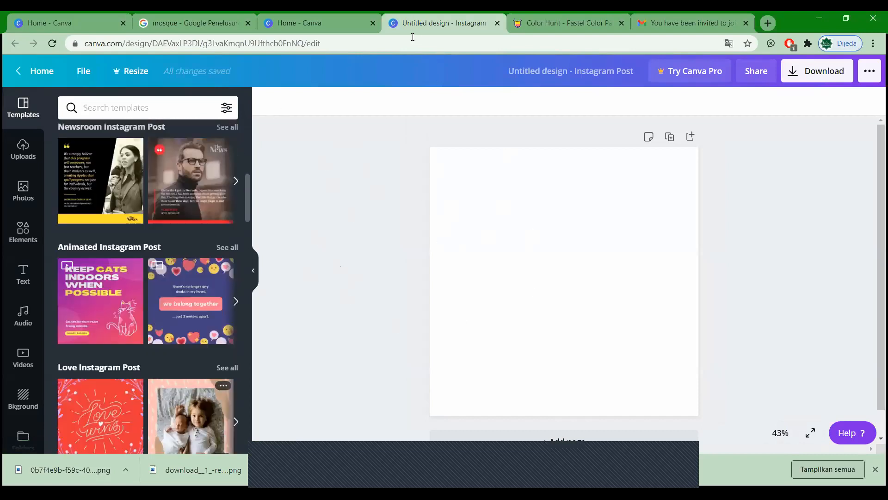
pyautogui.scroll(-6, 149, 238)
pyautogui.scroll(-5, 148, 240)
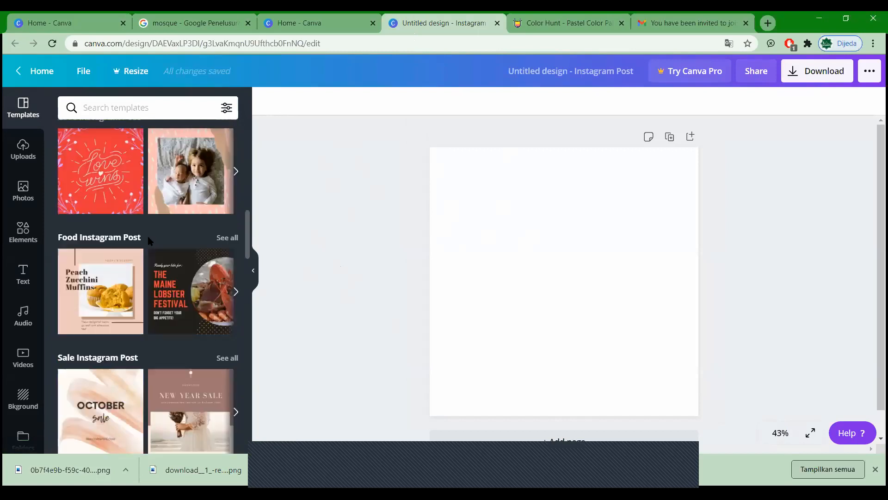
pyautogui.scroll(-20, 148, 244)
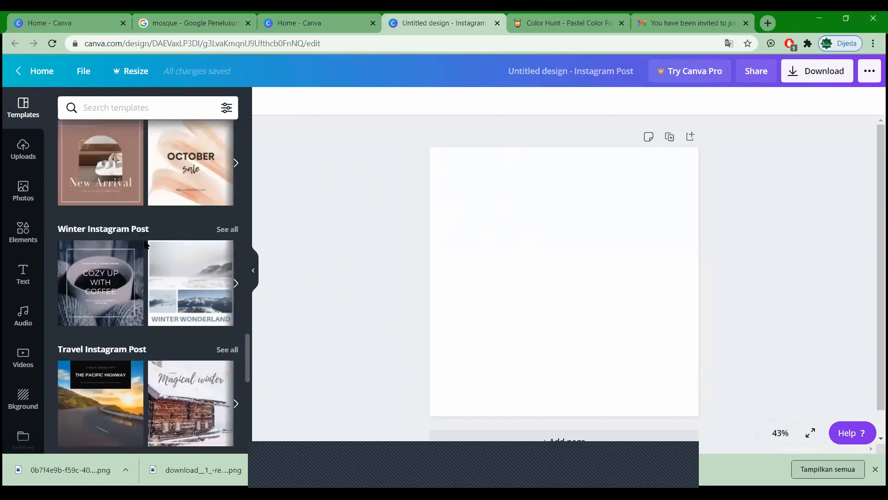
pyautogui.scroll(-11, 145, 240)
pyautogui.scroll(18, 145, 239)
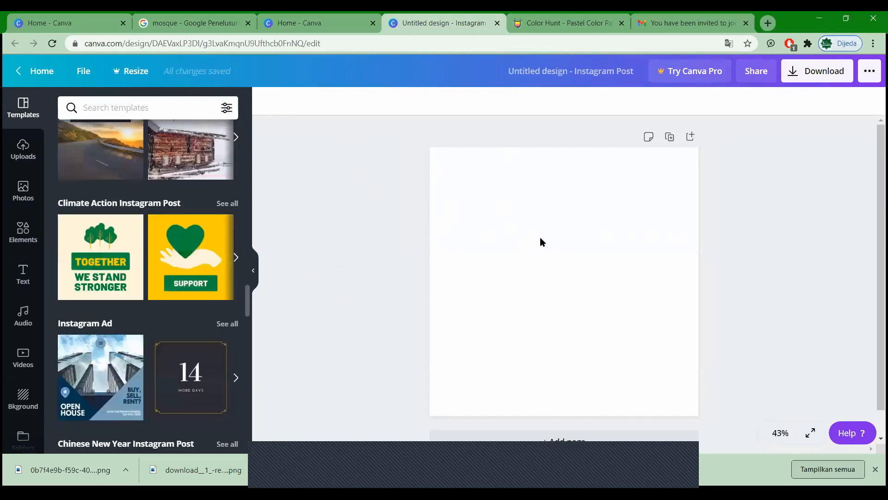
pyautogui.scroll(20, 123, 298)
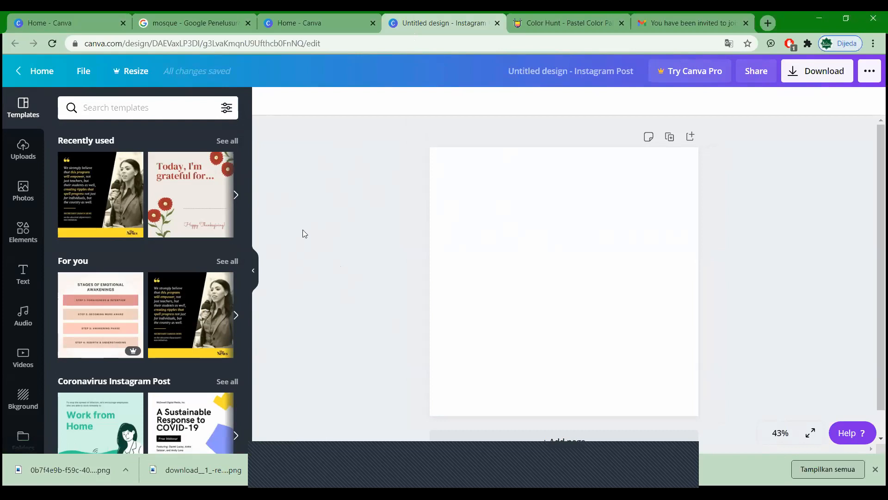
# Step: Place a circular frame from Elements onto the post and center it
pyautogui.click(23, 198)
pyautogui.click(24, 226)
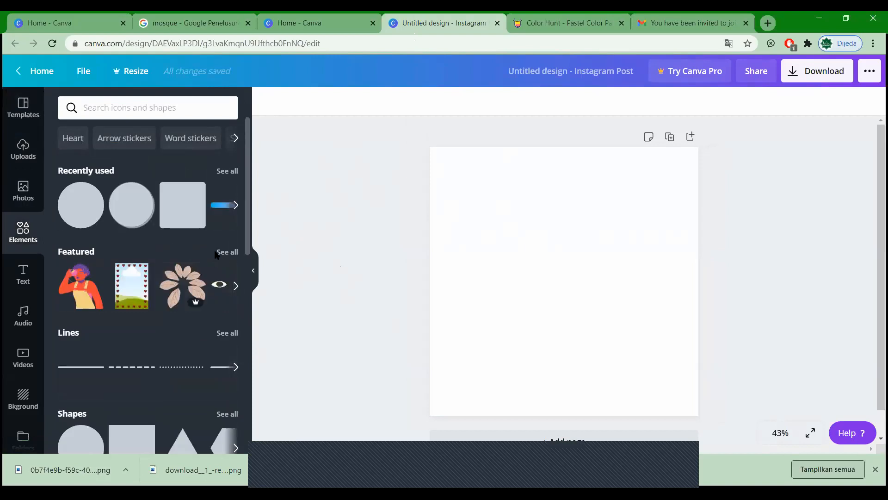
pyautogui.scroll(-4, 216, 255)
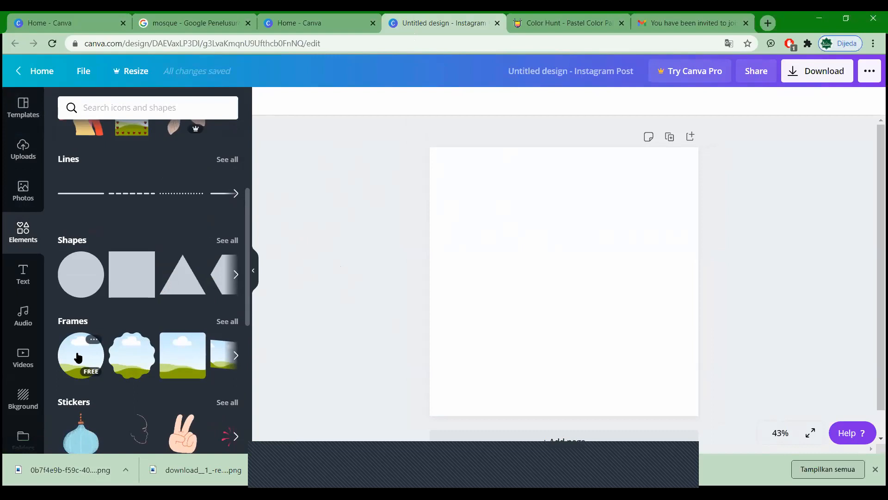
pyautogui.moveTo(163, 350); pyautogui.dragTo(547, 301)
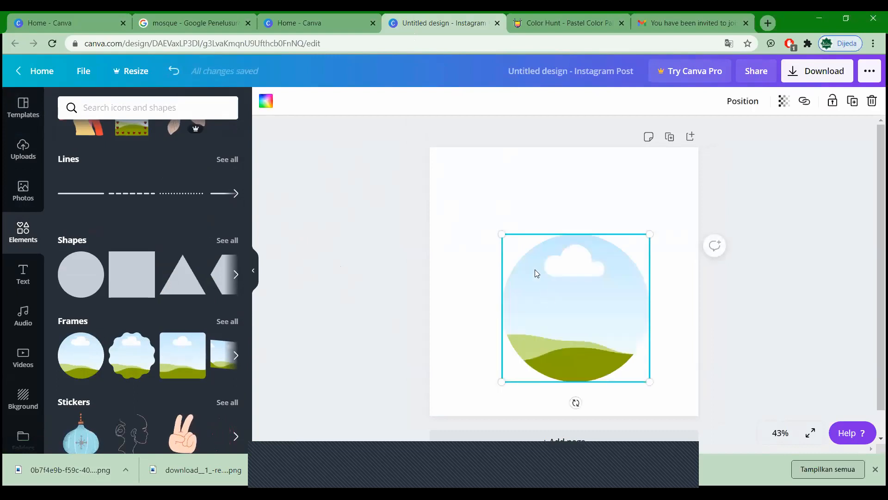
pyautogui.moveTo(534, 271); pyautogui.dragTo(522, 241)
# Step: Drop the lantern photo into the circle frame, undo, then delete both photo and frame
pyautogui.click(32, 192)
pyautogui.click(112, 226)
pyautogui.moveTo(550, 261); pyautogui.dragTo(572, 303)
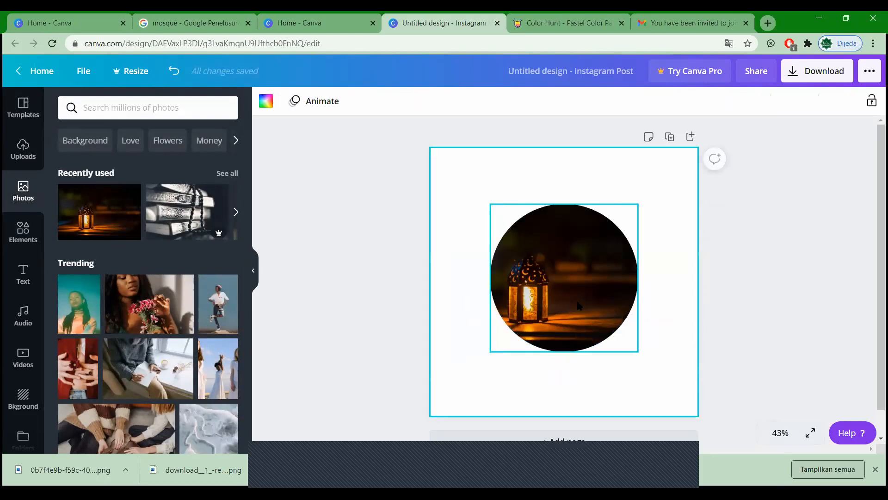
pyautogui.hotkey('ctrl', 'z')
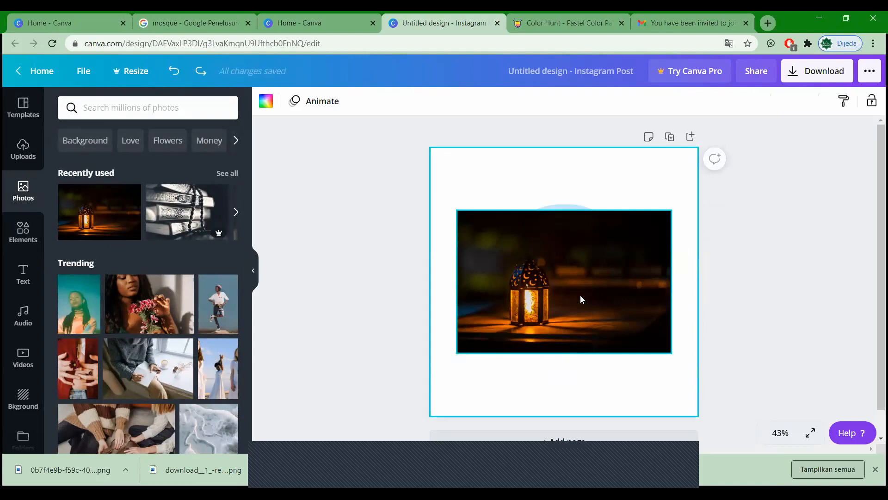
pyautogui.click(580, 294)
pyautogui.click(871, 100)
pyautogui.click(617, 264)
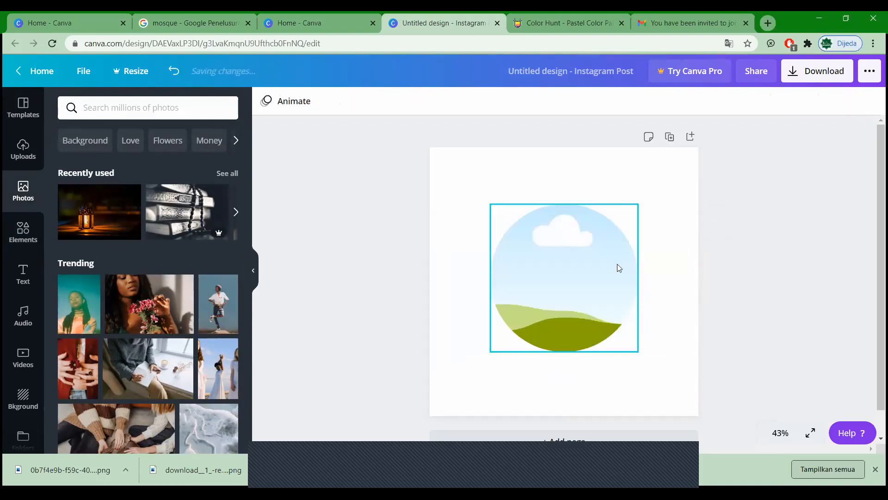
pyautogui.click(872, 101)
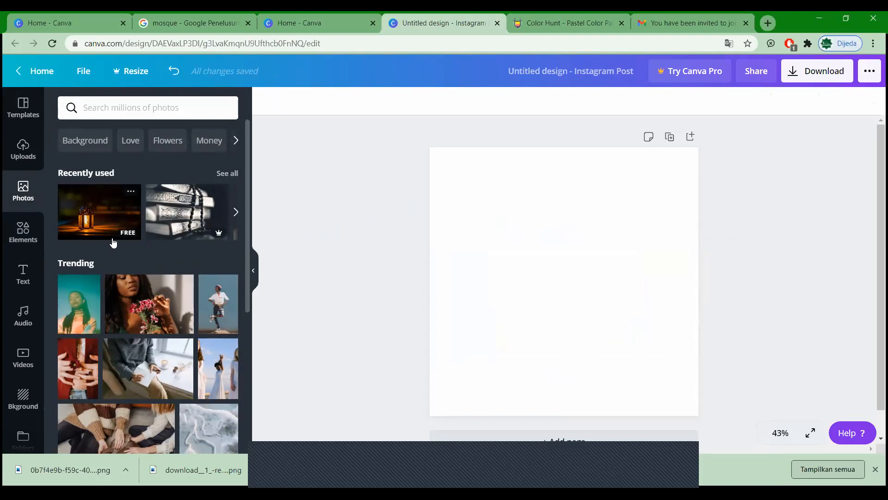
# Step: Browse all frames, adding the phone-shaped frame and then deleting it
pyautogui.click(37, 238)
pyautogui.scroll(-2, 182, 287)
pyautogui.click(221, 263)
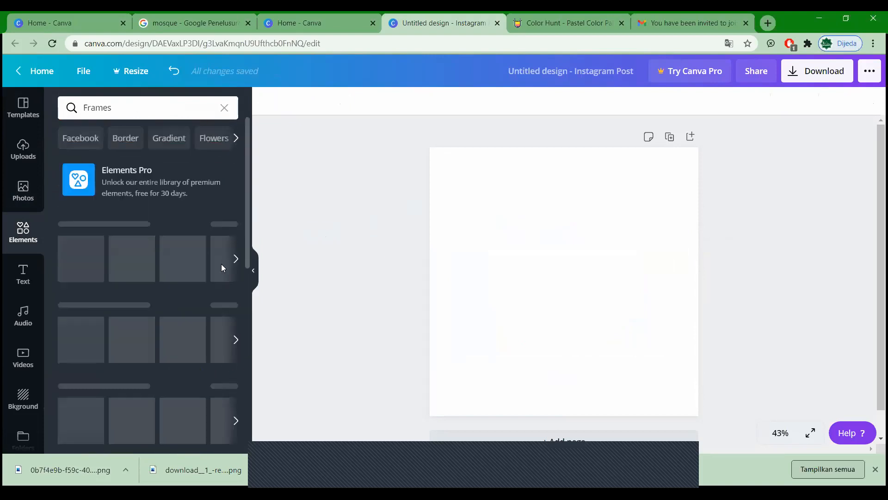
pyautogui.scroll(-2, 154, 285)
pyautogui.scroll(-10, 154, 288)
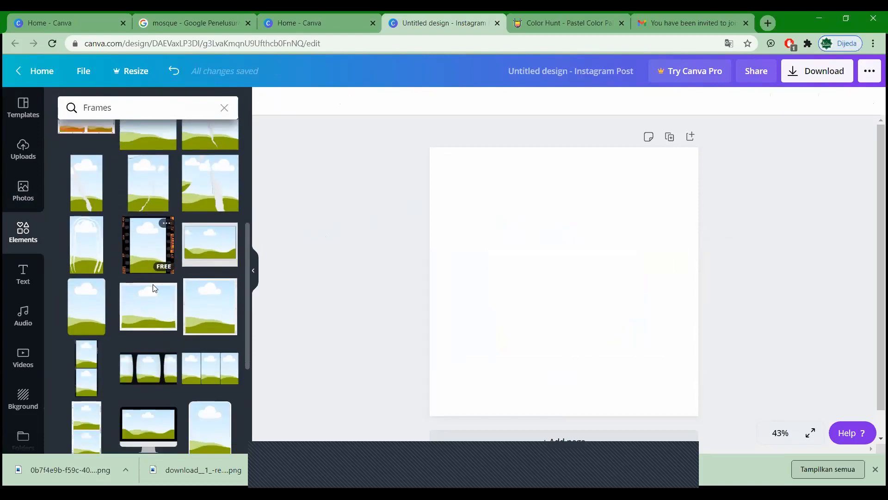
pyautogui.click(154, 287)
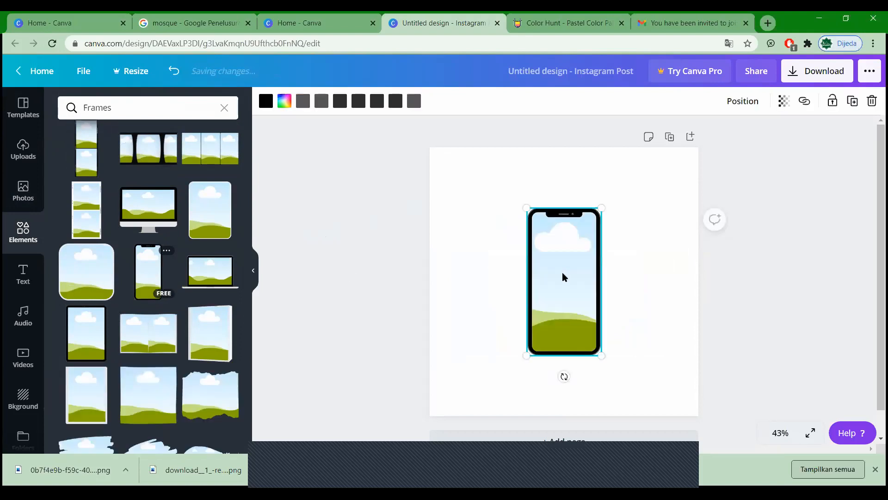
pyautogui.click(872, 100)
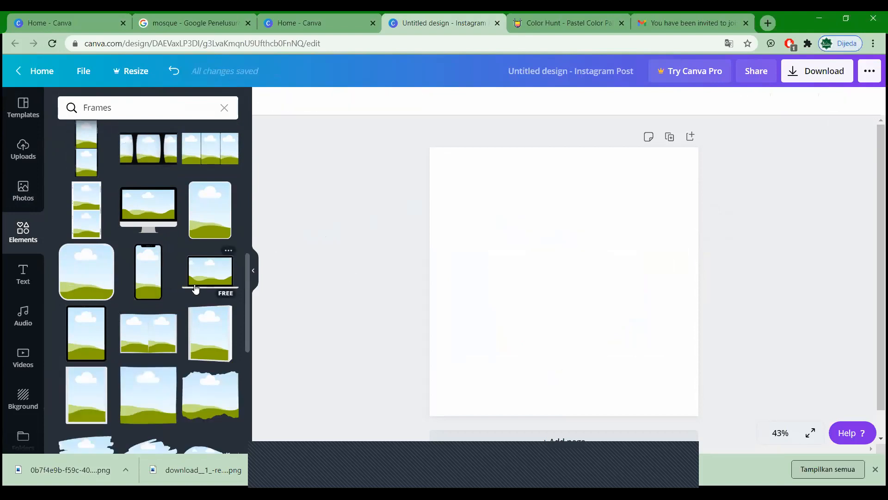
# Step: Add the torn-paper landscape frame, move it to the post's top, and open a new browser tab
pyautogui.scroll(-3, 196, 290)
pyautogui.scroll(-5, 196, 289)
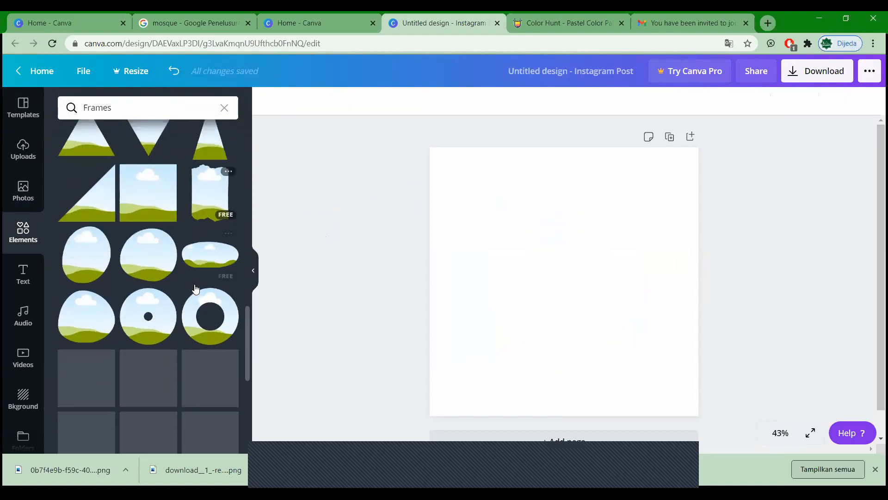
pyautogui.scroll(-5, 196, 289)
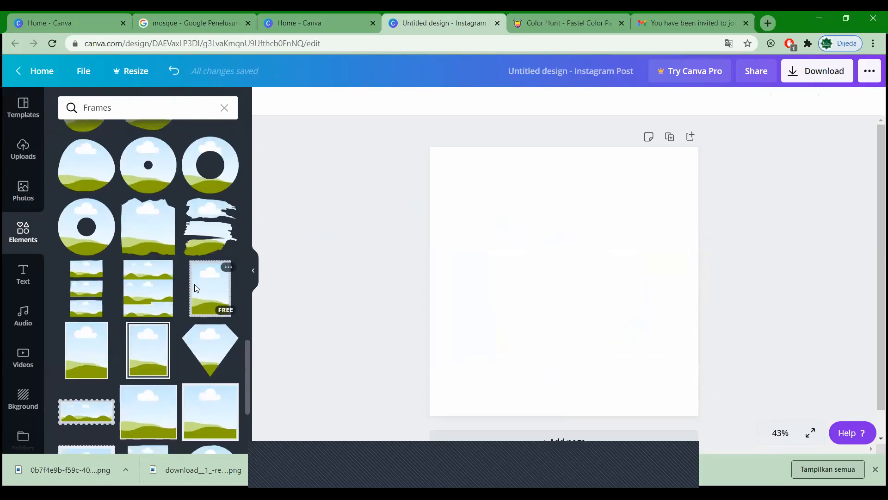
pyautogui.scroll(3, 196, 289)
pyautogui.scroll(5, 195, 289)
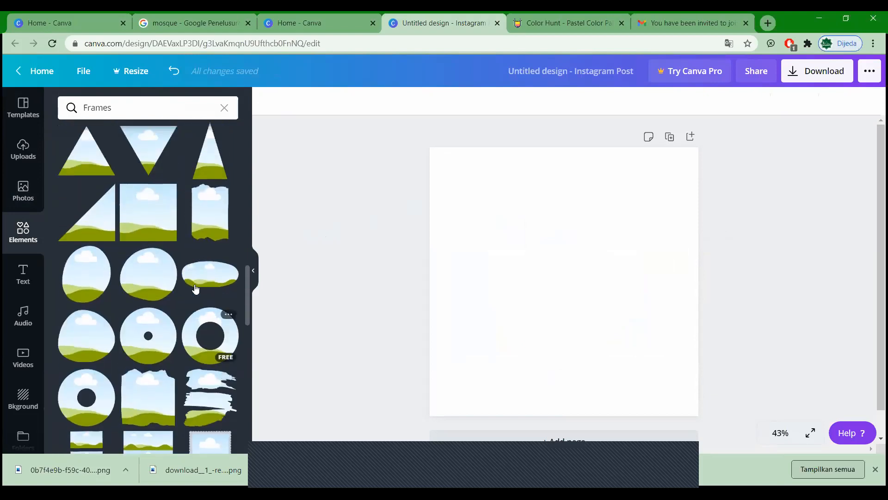
pyautogui.scroll(3, 198, 341)
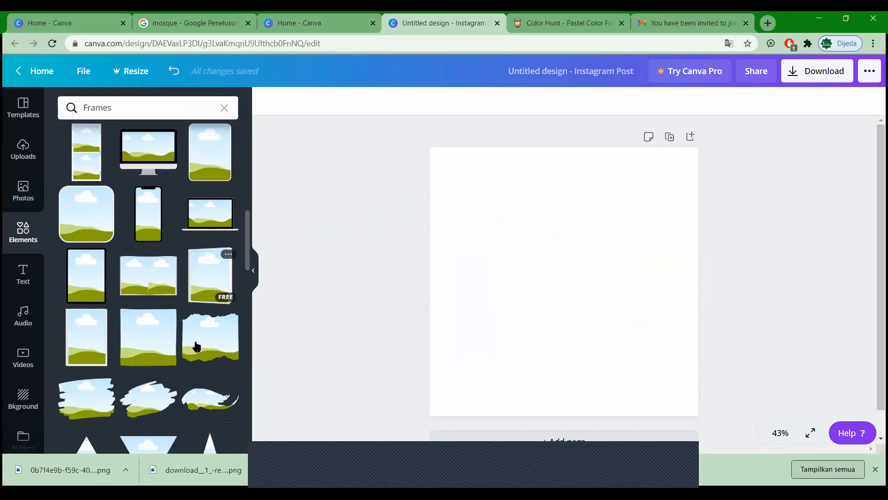
pyautogui.scroll(2, 210, 275)
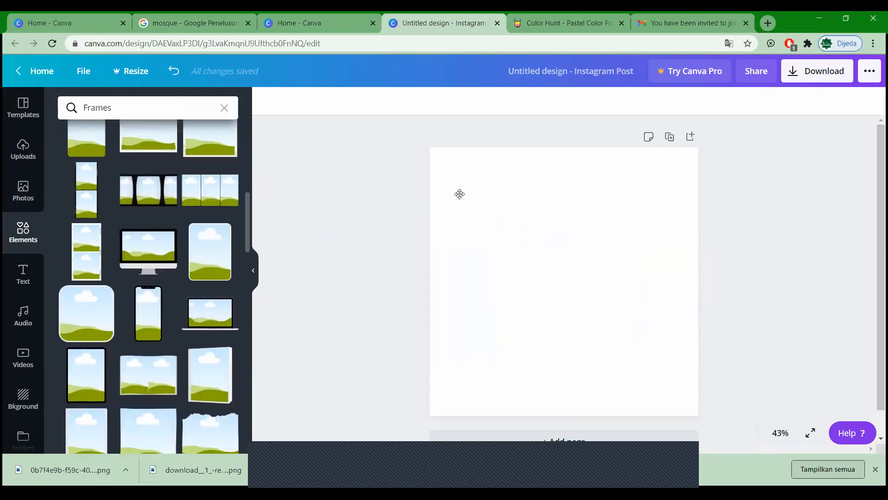
pyautogui.scroll(-2, 210, 275)
pyautogui.click(210, 337)
pyautogui.moveTo(587, 260); pyautogui.dragTo(623, 304)
pyautogui.moveTo(616, 250); pyautogui.dragTo(622, 220)
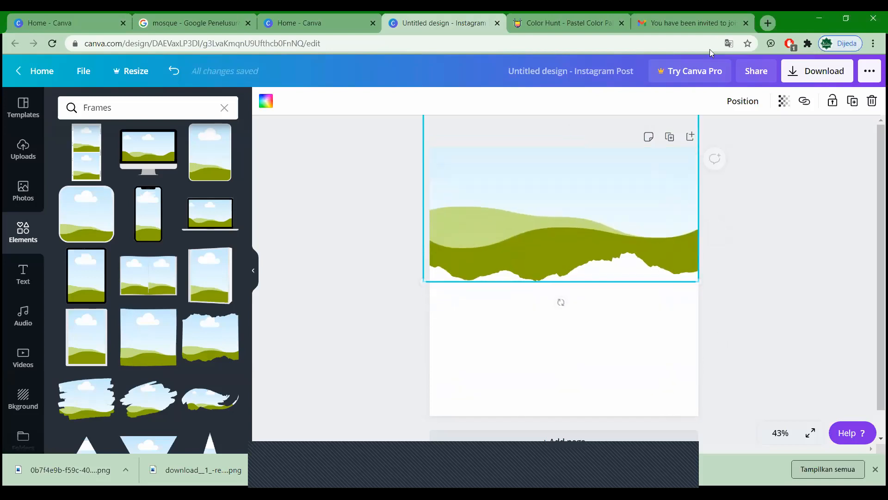
pyautogui.click(767, 23)
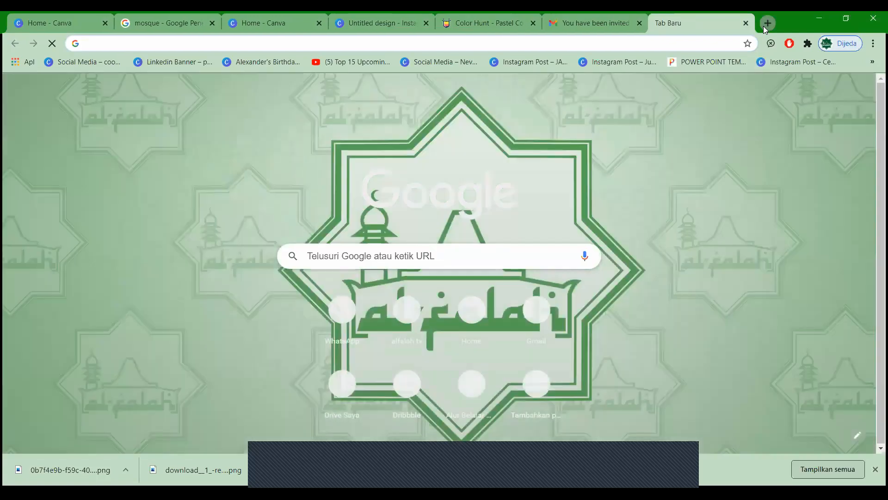
# Step: Type 'ust' into the new tab's address bar to start searching for the preacher
pyautogui.write('ust')
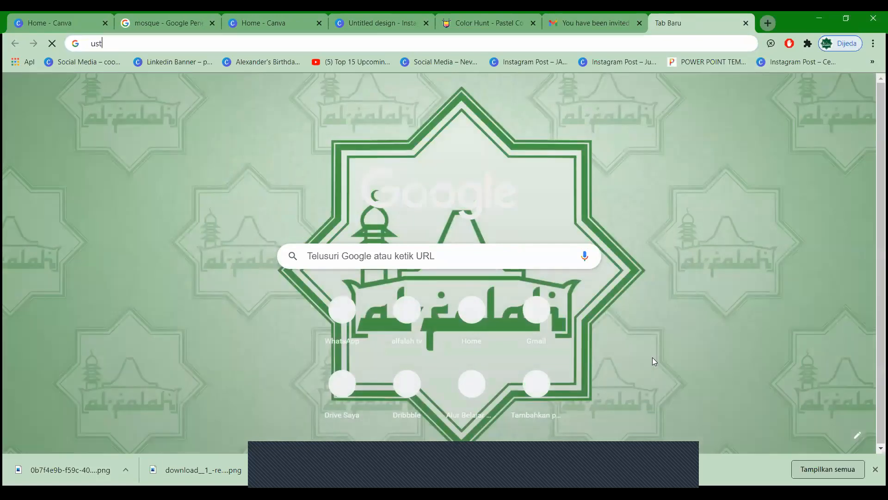
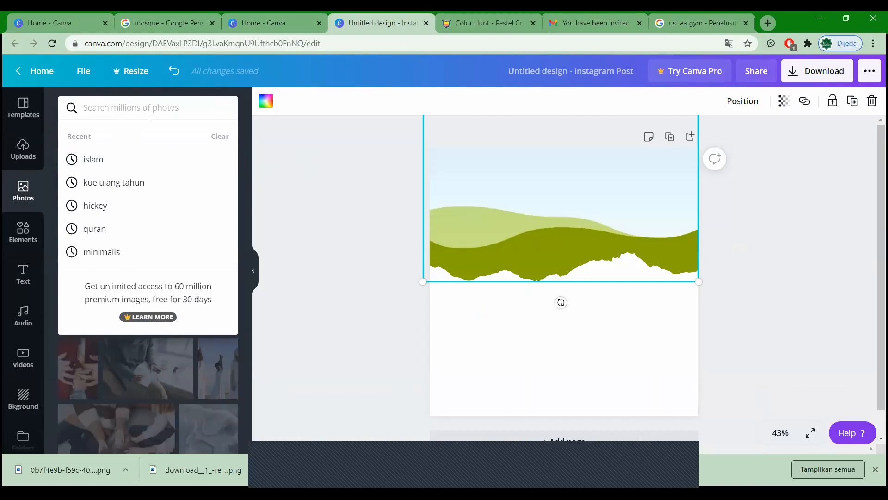
# Step: Search Photos for 'islamic', then narrow it to 'islam' and browse the results
pyautogui.write('islami')
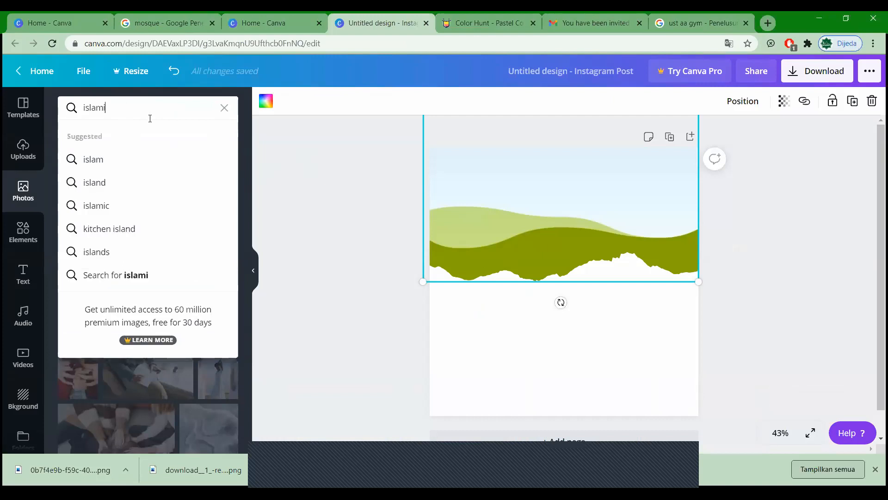
pyautogui.write('c')
pyautogui.press('Return')
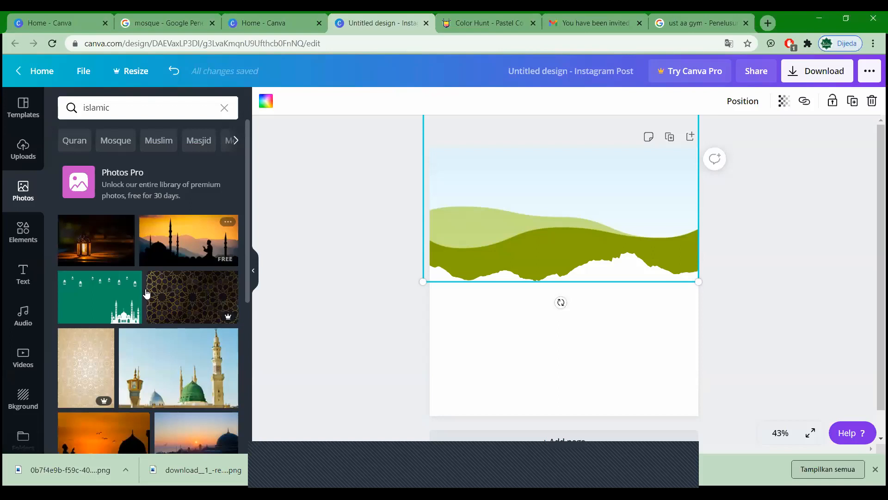
pyautogui.scroll(-5, 147, 293)
pyautogui.scroll(-2, 139, 295)
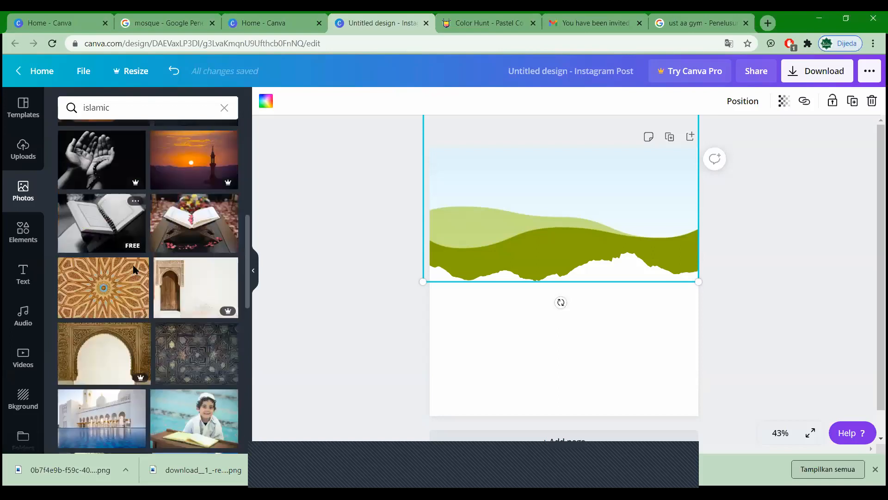
pyautogui.scroll(-5, 133, 268)
pyautogui.scroll(-1, 134, 271)
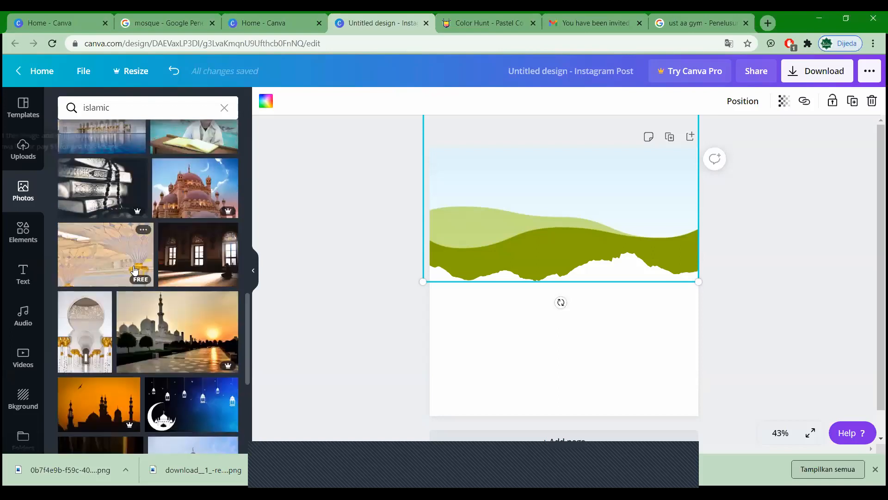
pyautogui.scroll(-1, 134, 270)
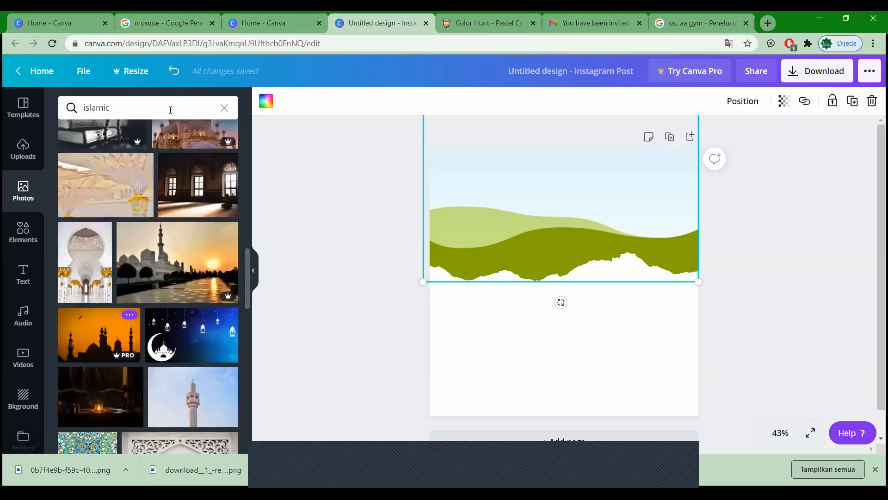
pyautogui.click(170, 110)
pyautogui.press('BackSpace')
pyautogui.press('BackSpace')
pyautogui.press('Return')
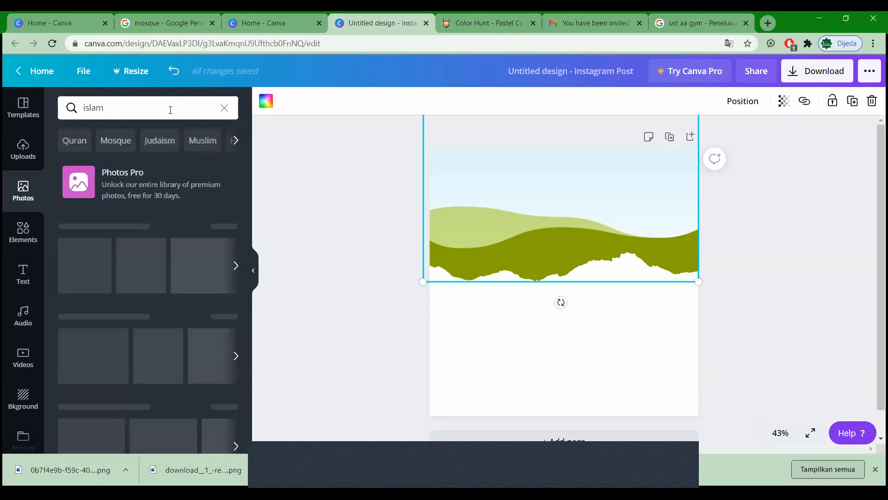
pyautogui.scroll(-2, 147, 265)
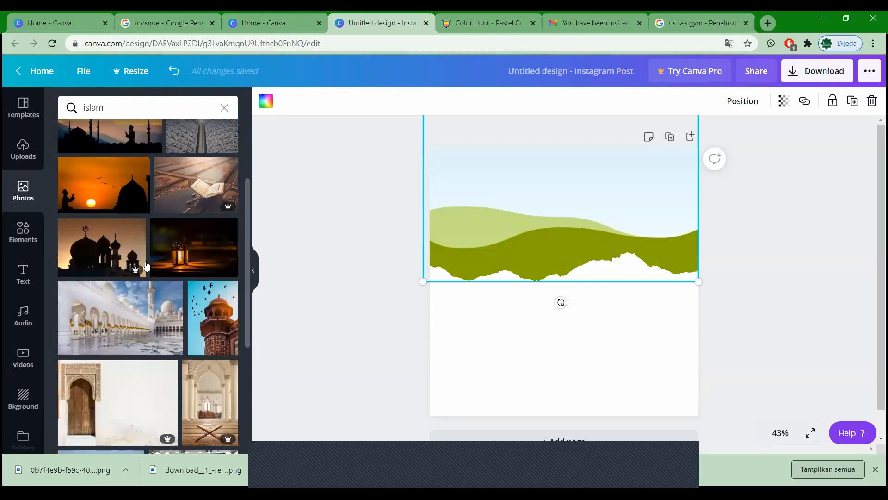
pyautogui.scroll(-4, 146, 264)
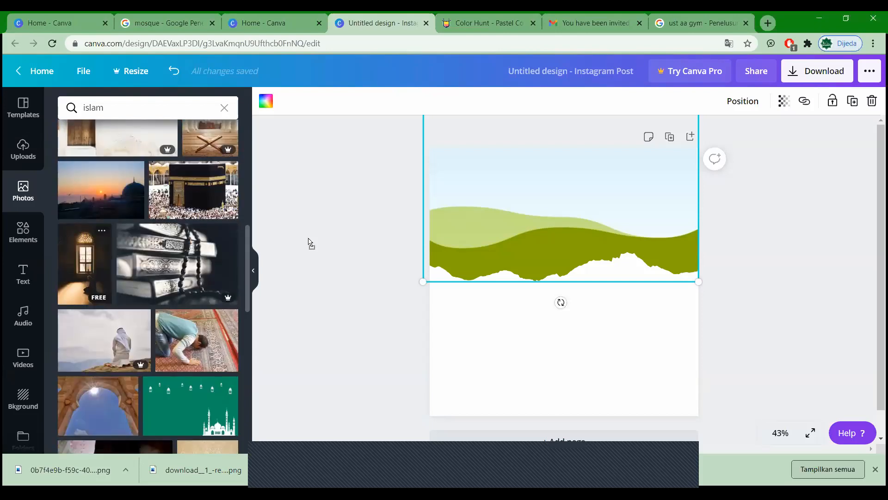
# Step: Drop the praying-by-the-window photo into the torn-paper frame and shift it upward inside the frame
pyautogui.moveTo(308, 239); pyautogui.dragTo(564, 218)
pyautogui.click(742, 268)
pyautogui.click(615, 247)
pyautogui.moveTo(618, 254); pyautogui.dragTo(621, 264)
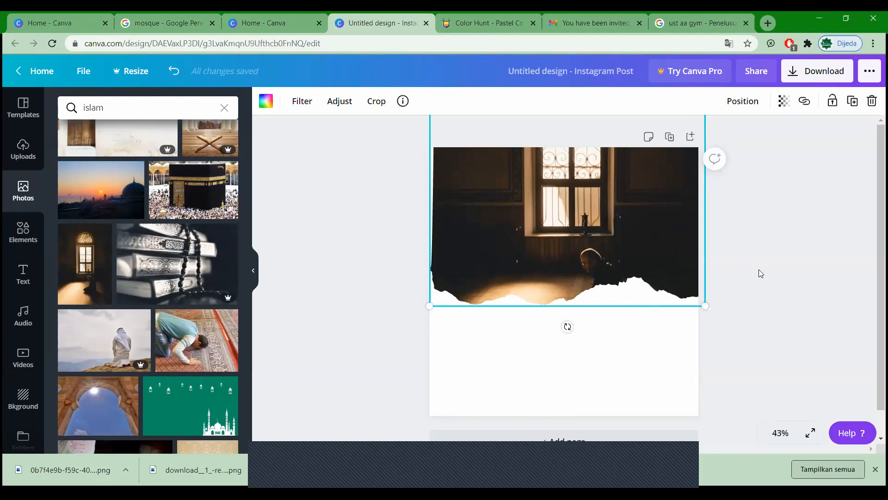
pyautogui.doubleClick(577, 202)
pyautogui.moveTo(585, 192); pyautogui.dragTo(603, 140)
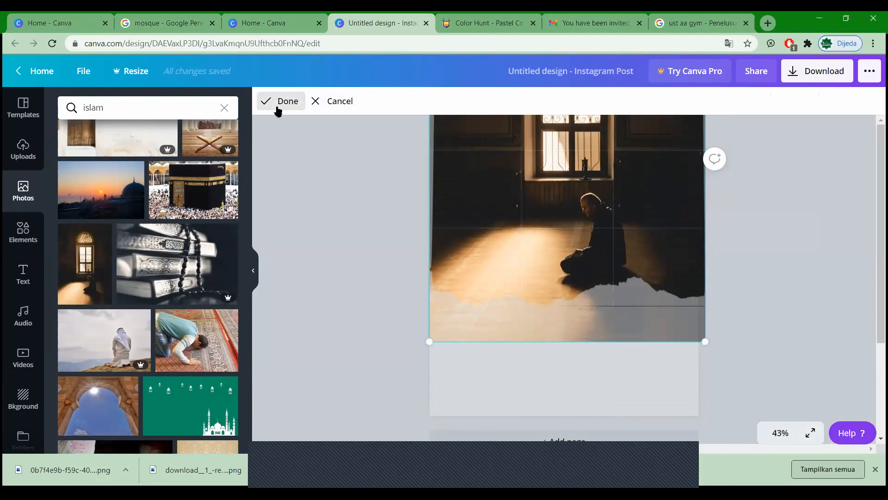
pyautogui.click(279, 102)
pyautogui.click(777, 256)
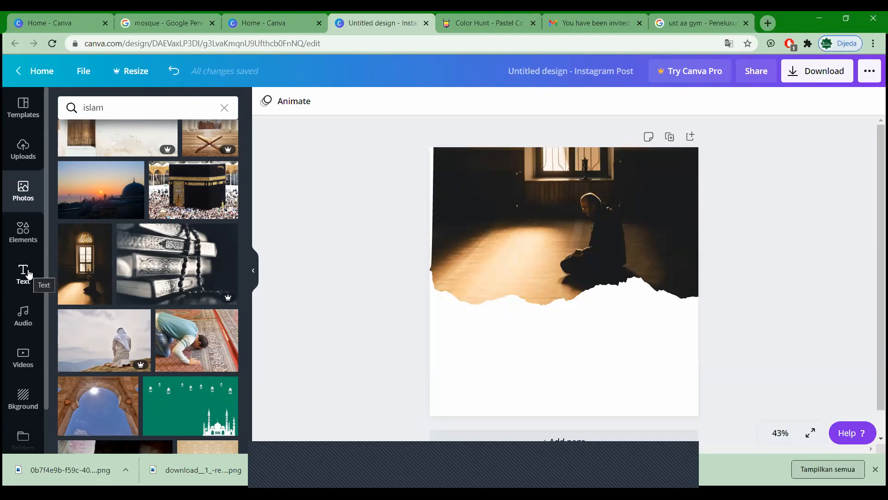
# Step: Slightly enlarge the photo and add a heading, moved up onto the photo
pyautogui.click(430, 220)
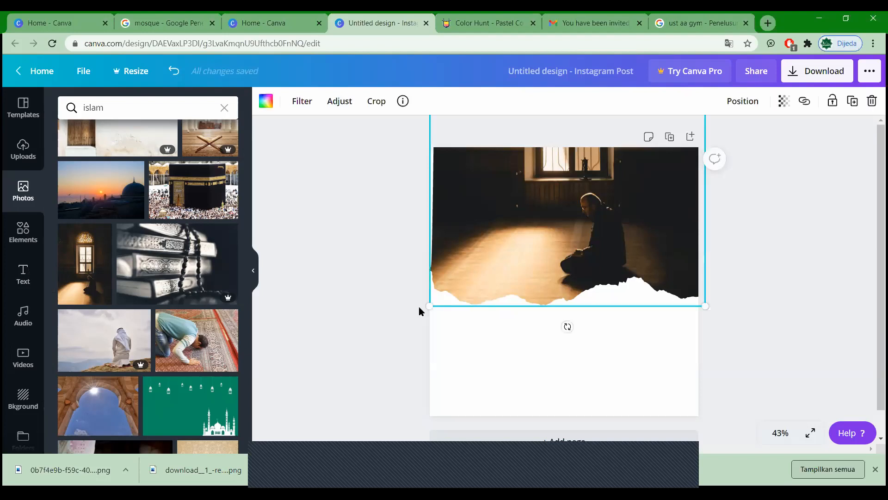
pyautogui.moveTo(420, 307); pyautogui.dragTo(414, 312)
pyautogui.click(388, 298)
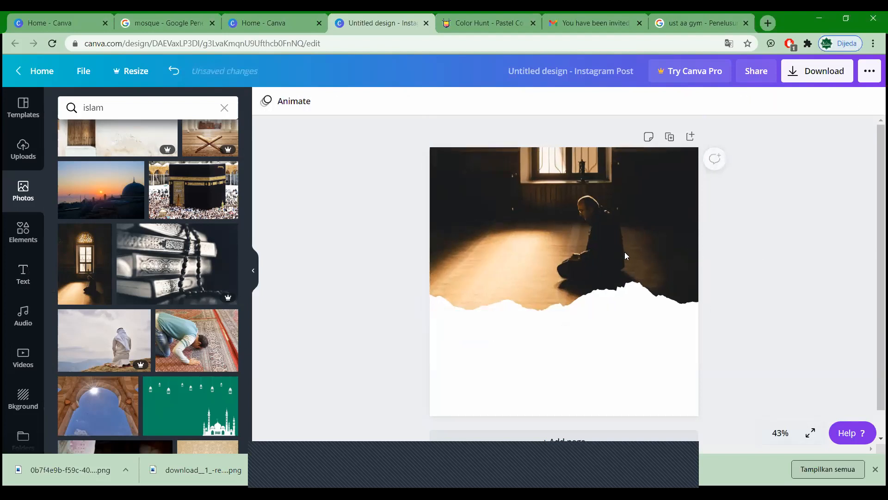
pyautogui.click(24, 274)
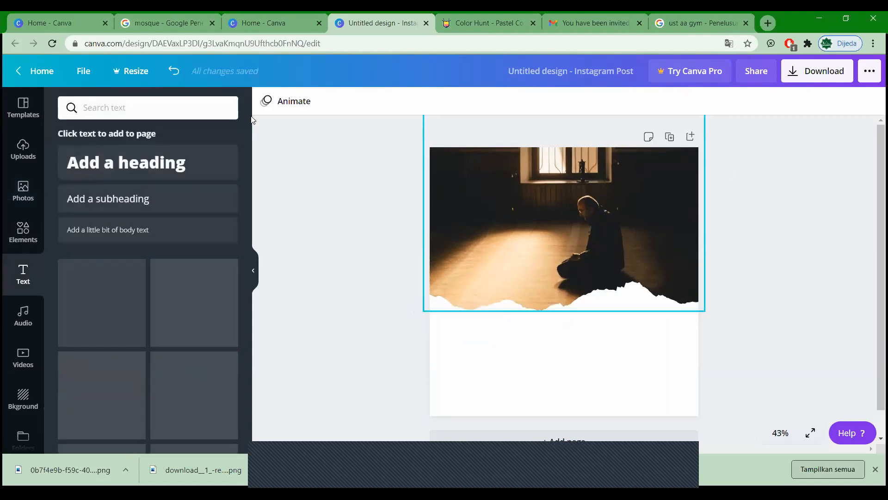
pyautogui.click(159, 165)
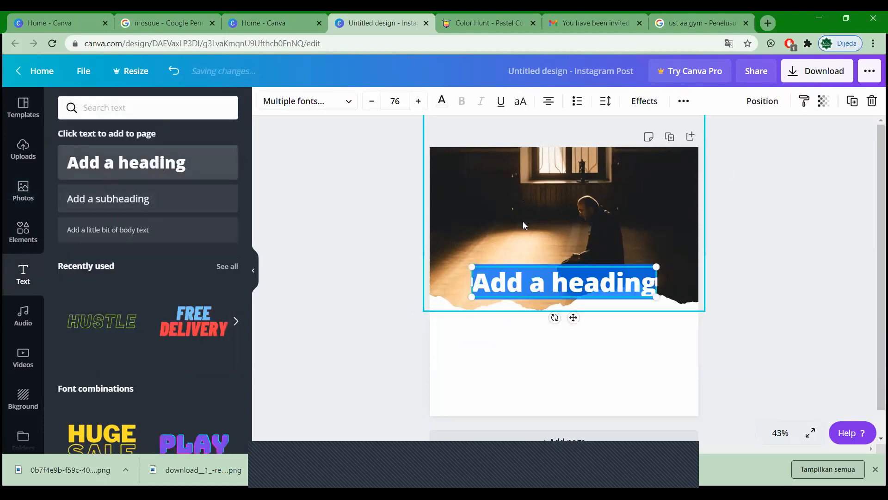
pyautogui.click(565, 329)
pyautogui.click(555, 280)
pyautogui.moveTo(555, 279); pyautogui.dragTo(524, 228)
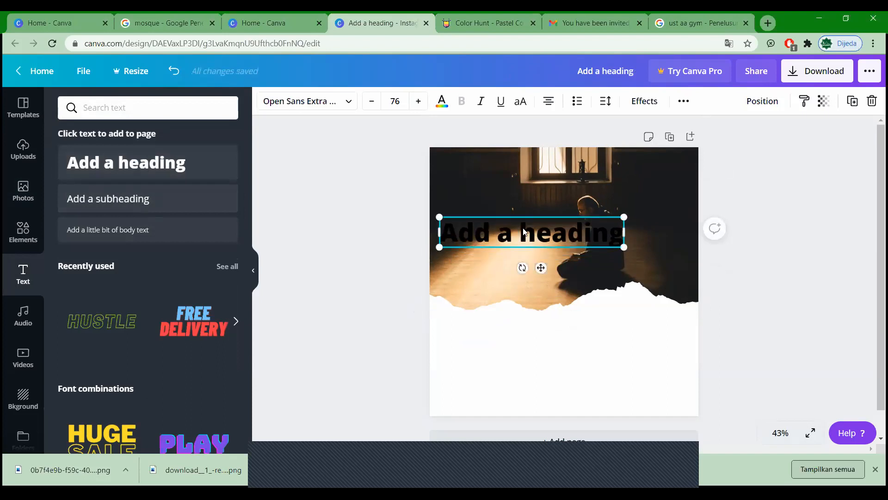
pyautogui.click(524, 228)
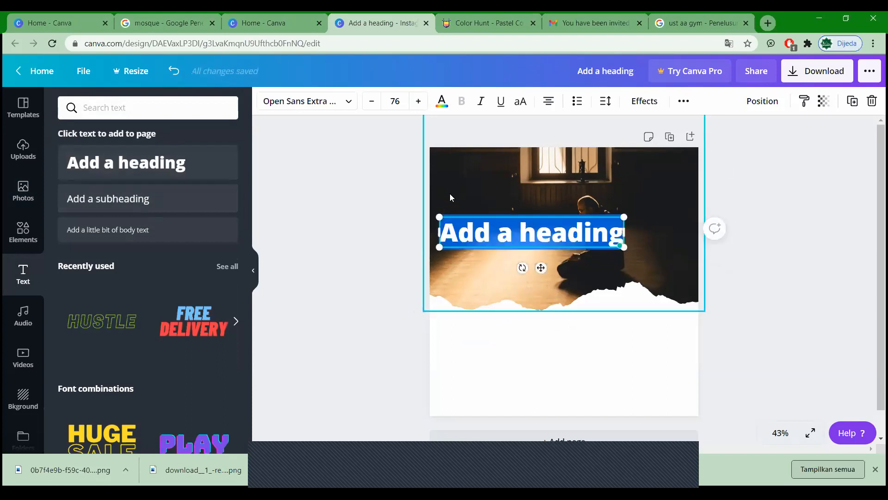
# Step: Set the heading font to Belleza
pyautogui.click(351, 109)
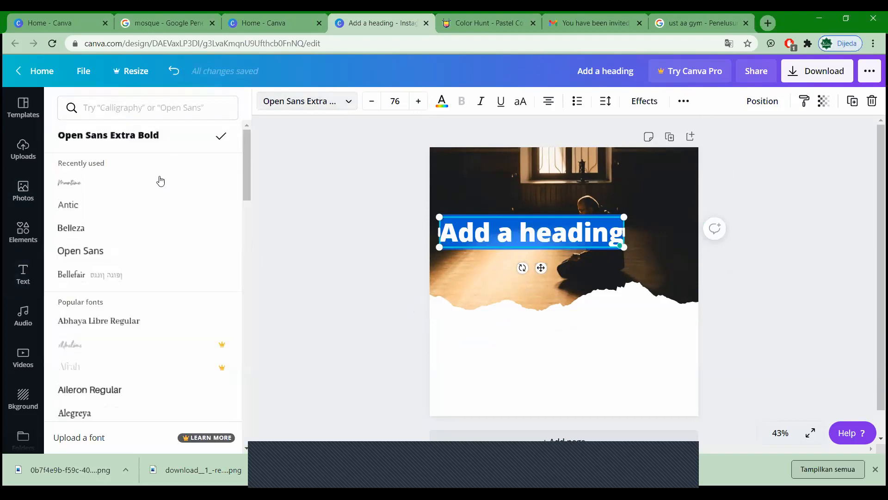
pyautogui.scroll(-5, 153, 226)
pyautogui.click(142, 109)
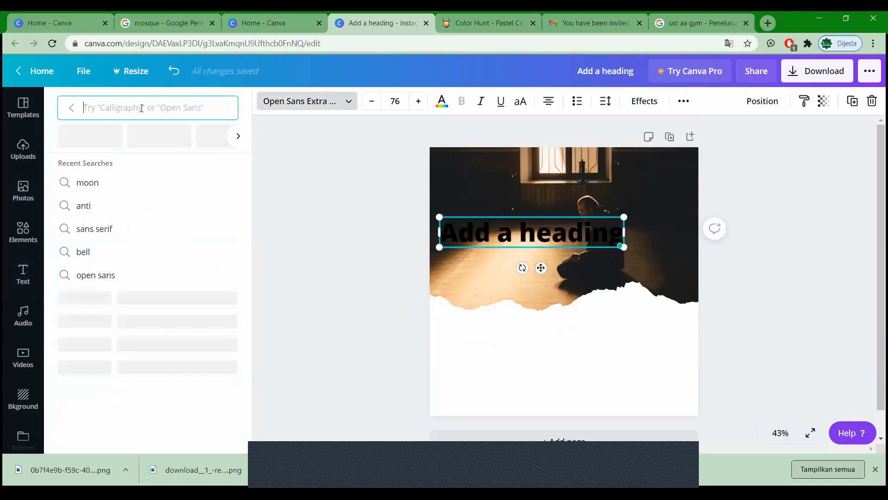
pyautogui.write('bell')
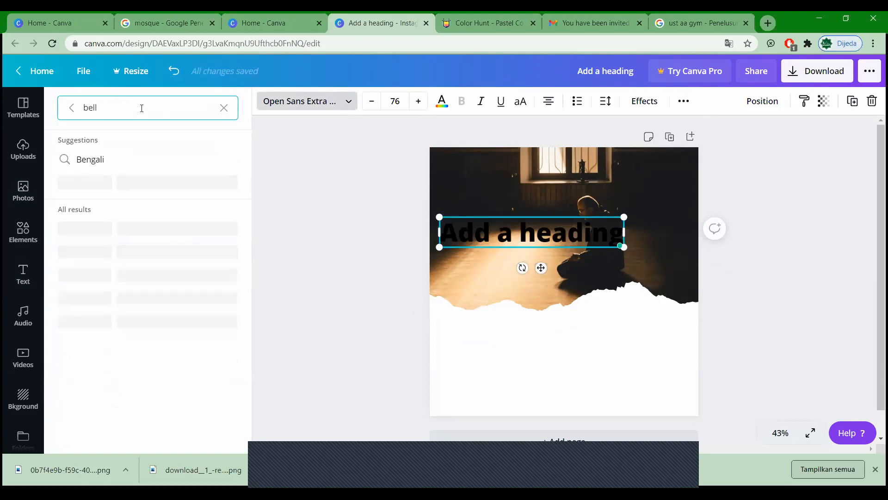
pyautogui.click(119, 180)
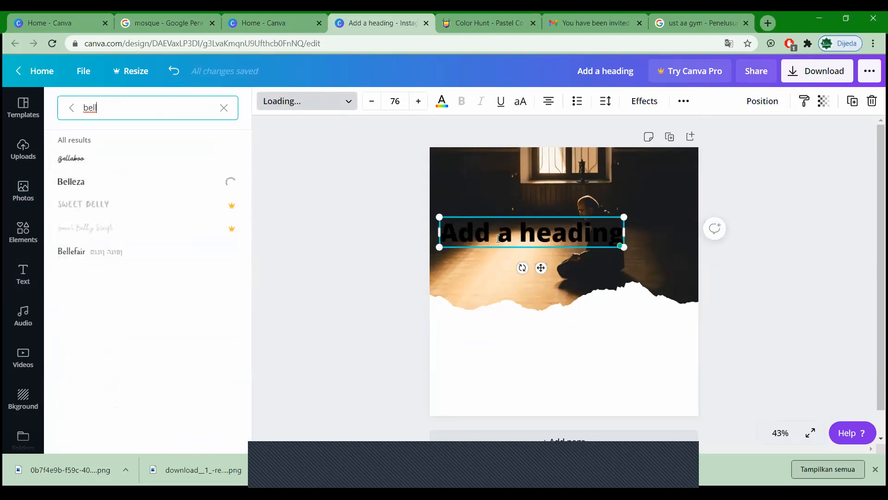
# Step: Replace the heading text with 'Minhajul Muslim' and settle it over the photo
pyautogui.doubleClick(522, 240)
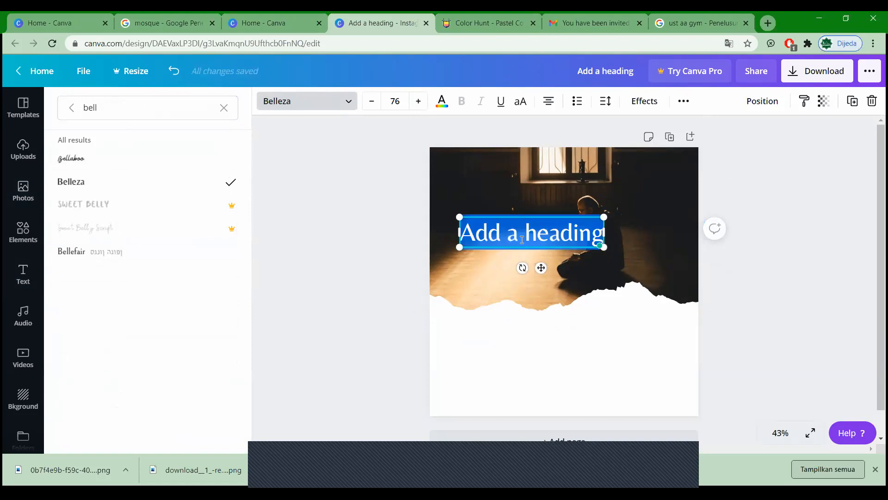
pyautogui.write('M')
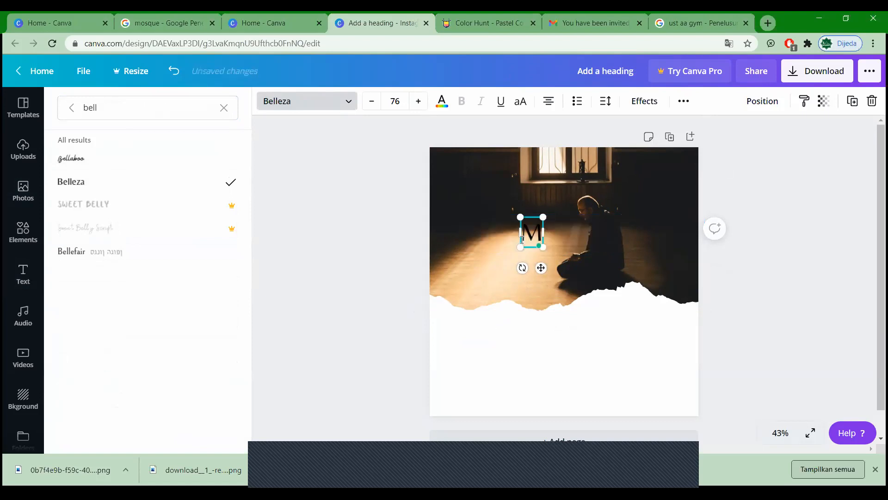
pyautogui.write('inhajul')
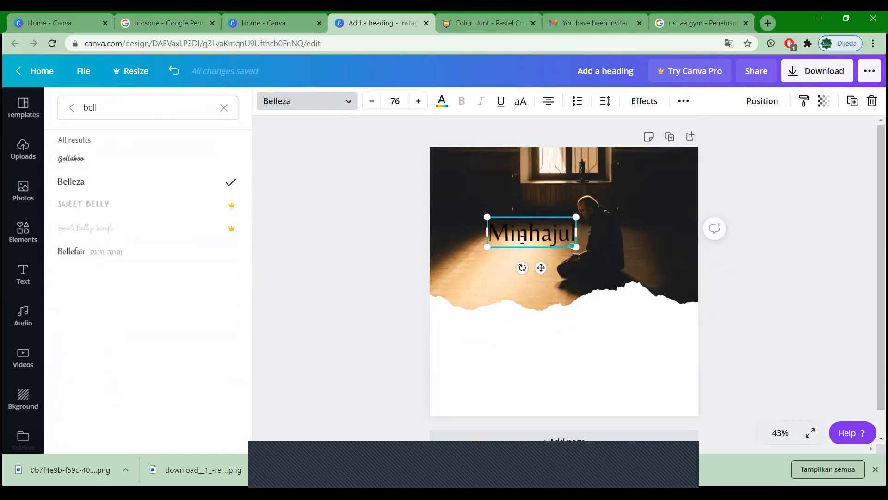
pyautogui.write(' Muslim')
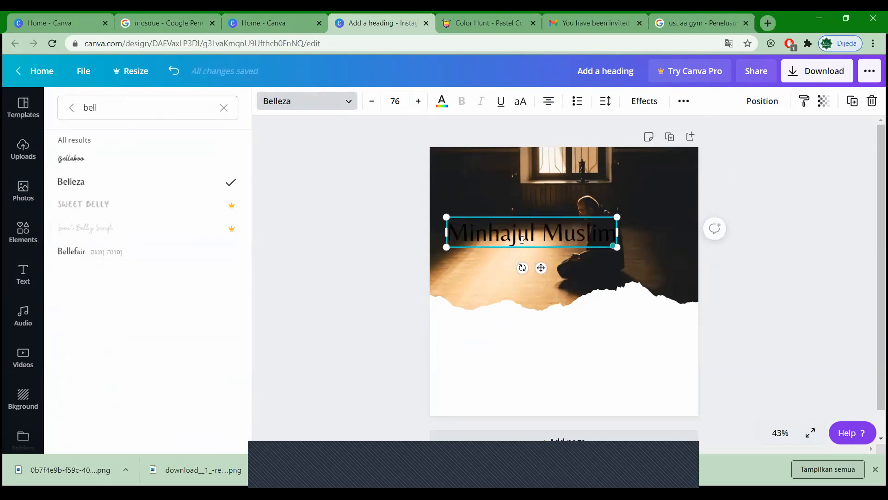
pyautogui.click(540, 233)
pyautogui.click(367, 198)
pyautogui.moveTo(557, 231); pyautogui.dragTo(556, 206)
pyautogui.moveTo(556, 202); pyautogui.dragTo(557, 219)
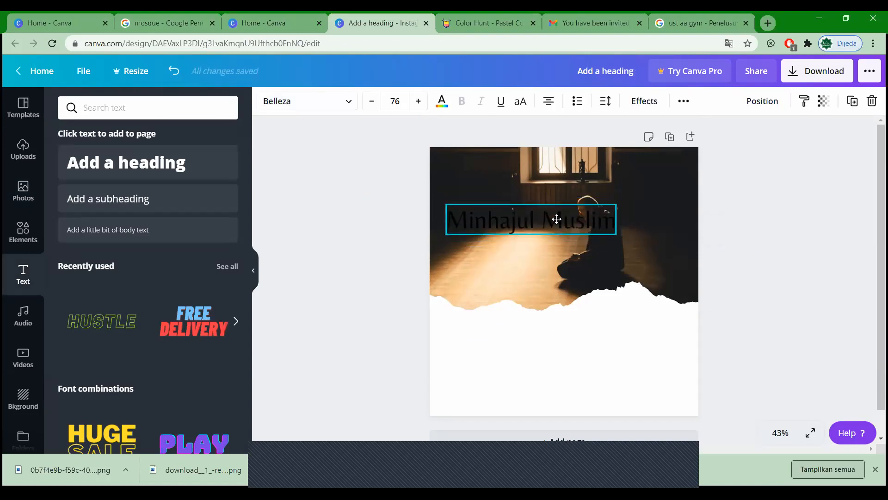
# Step: Change the heading text colour to white, after briefly trying dark blue
pyautogui.click(798, 284)
pyautogui.click(532, 222)
pyautogui.click(440, 102)
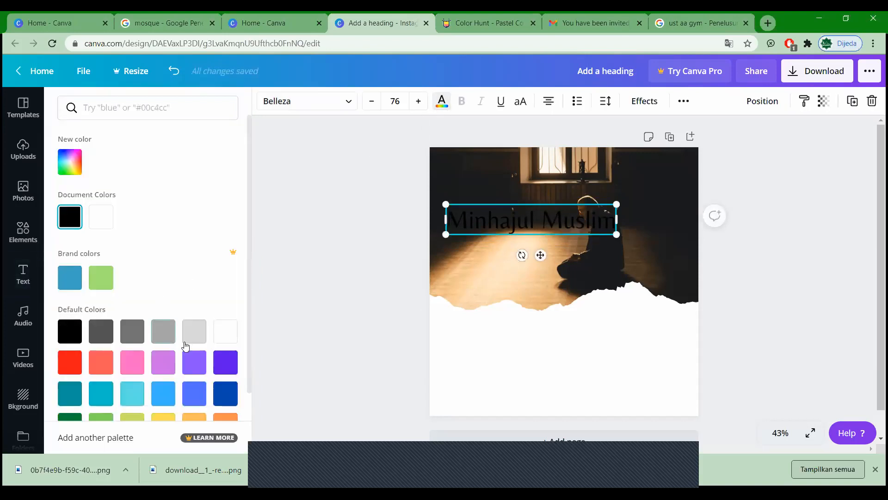
pyautogui.scroll(-1, 231, 300)
pyautogui.click(228, 362)
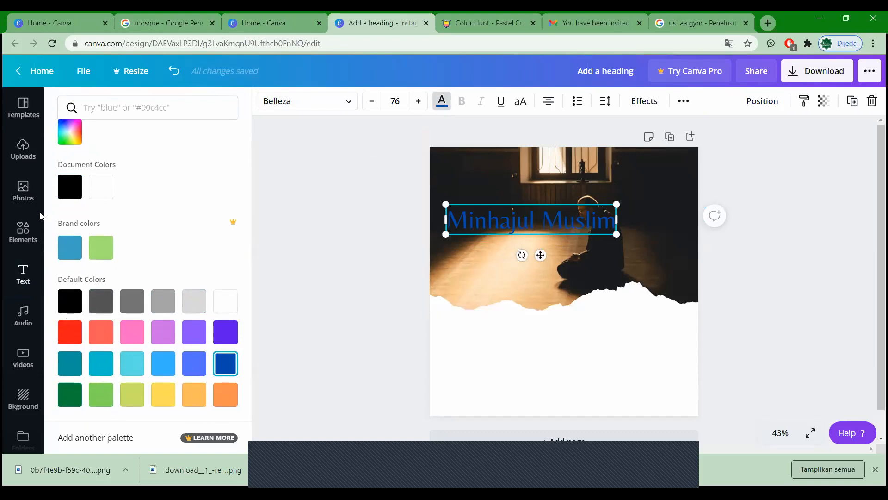
pyautogui.click(70, 132)
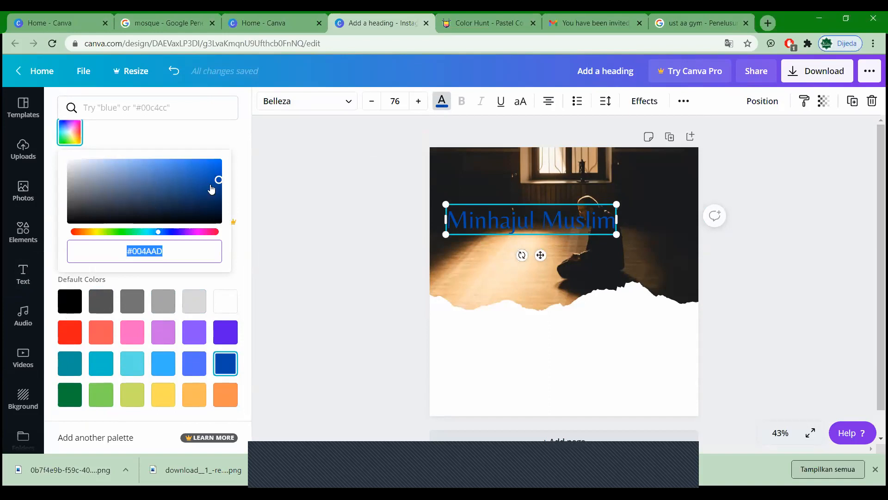
pyautogui.click(311, 187)
pyautogui.click(768, 266)
pyautogui.click(539, 227)
pyautogui.click(441, 101)
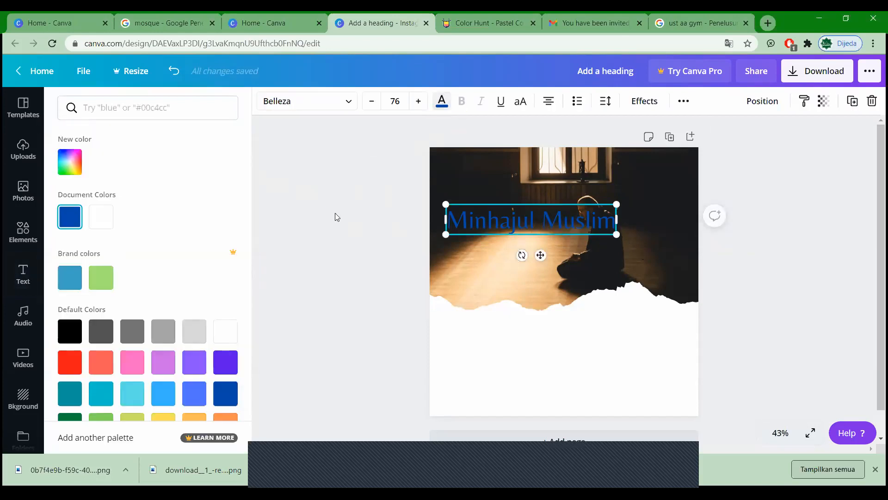
pyautogui.click(106, 217)
pyautogui.click(337, 228)
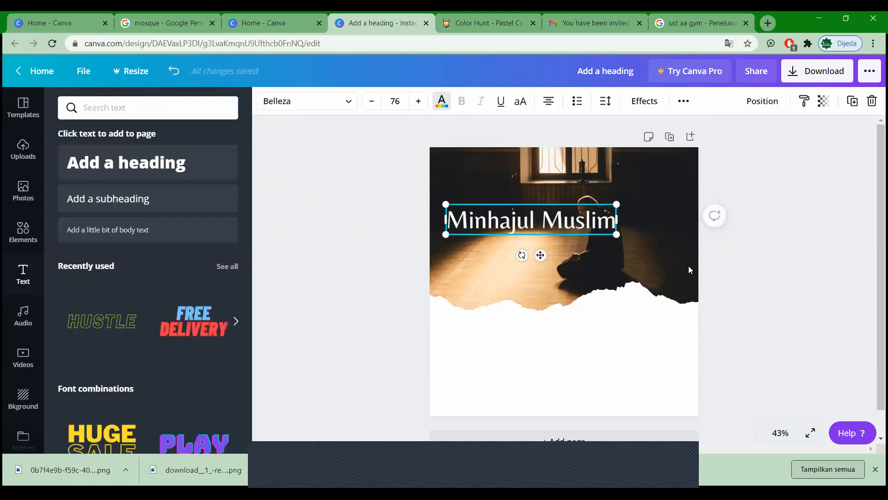
# Step: Scale the heading from size 76 to 101 and nudge it slightly upward
pyautogui.click(748, 275)
pyautogui.click(590, 227)
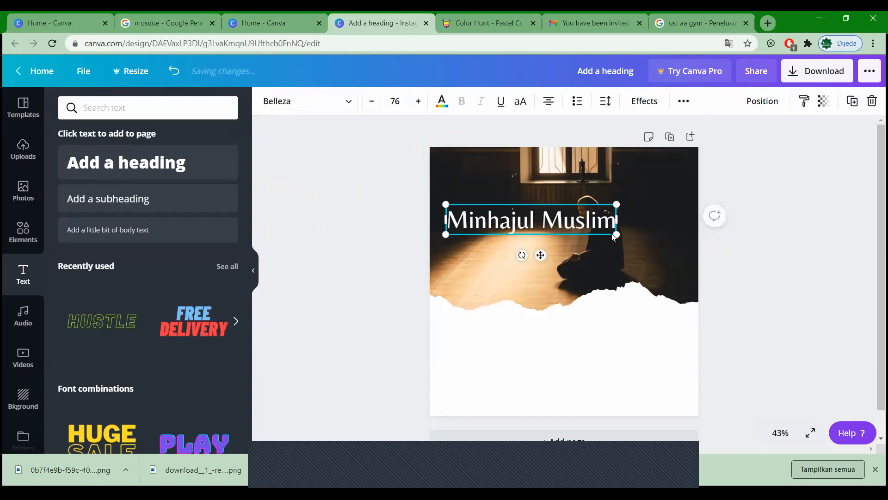
pyautogui.moveTo(656, 256); pyautogui.dragTo(677, 261)
pyautogui.click(719, 261)
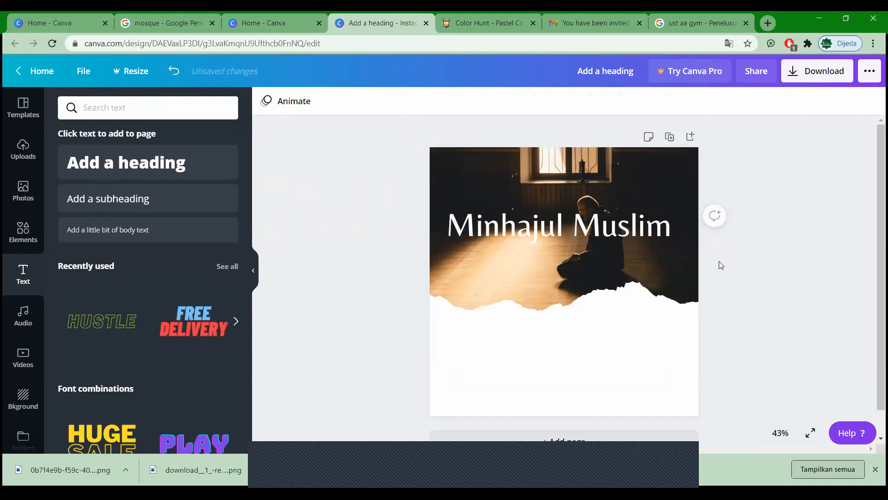
pyautogui.moveTo(599, 233); pyautogui.dragTo(595, 228)
pyautogui.click(793, 265)
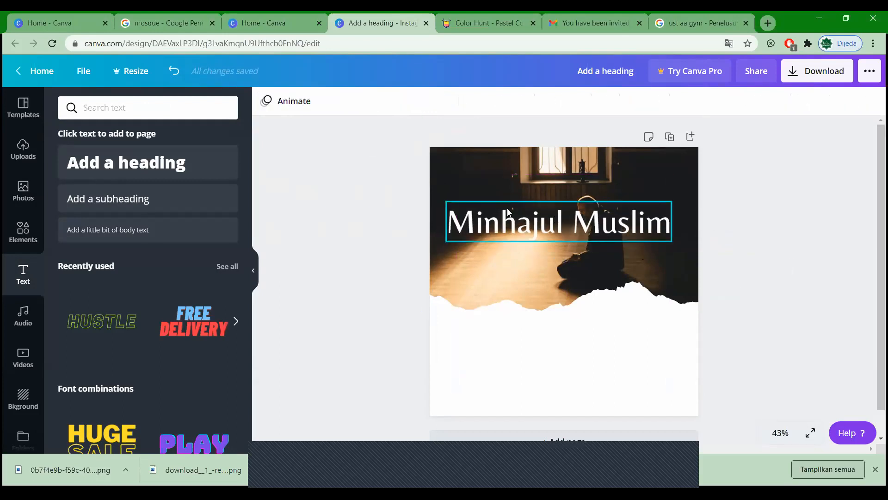
pyautogui.click(479, 226)
pyautogui.click(372, 218)
pyautogui.click(511, 238)
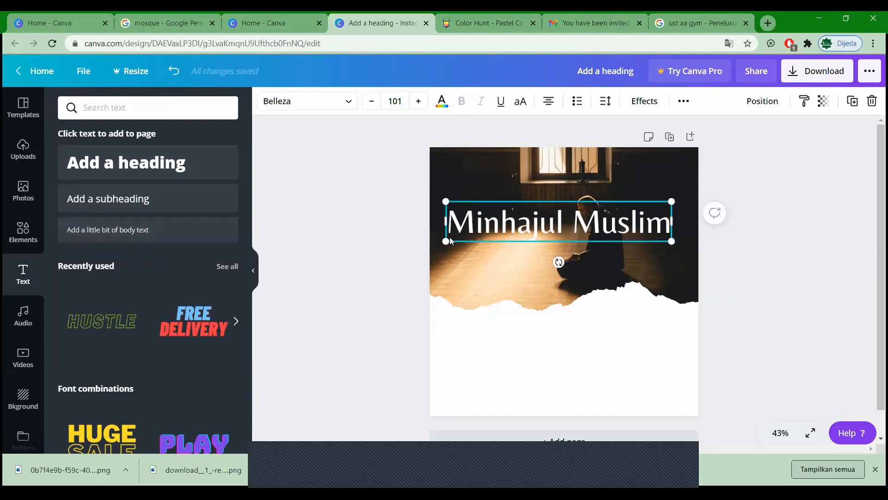
pyautogui.click(544, 206)
pyautogui.click(527, 222)
# Step: Duplicate the heading, retype it as 'kajian rutin' at size 43.2, and place it above the title
pyautogui.hotkey('ctrl', 'd')
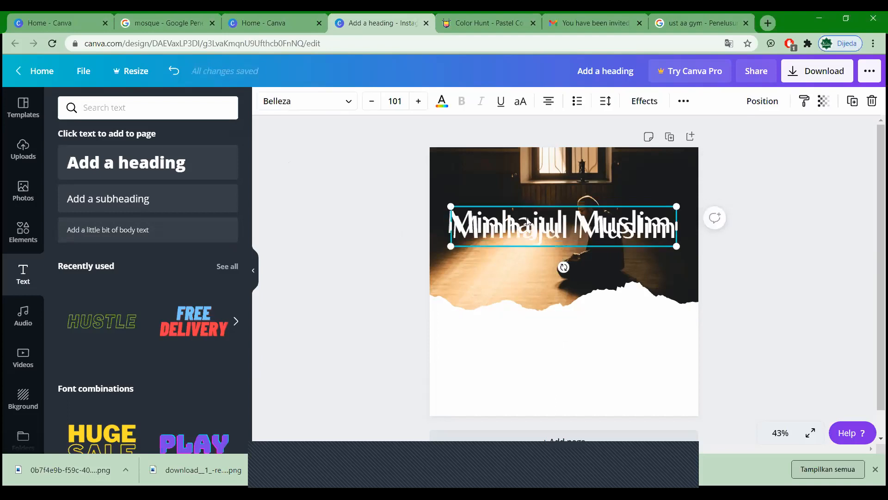
pyautogui.moveTo(527, 225); pyautogui.dragTo(520, 253)
pyautogui.doubleClick(520, 254)
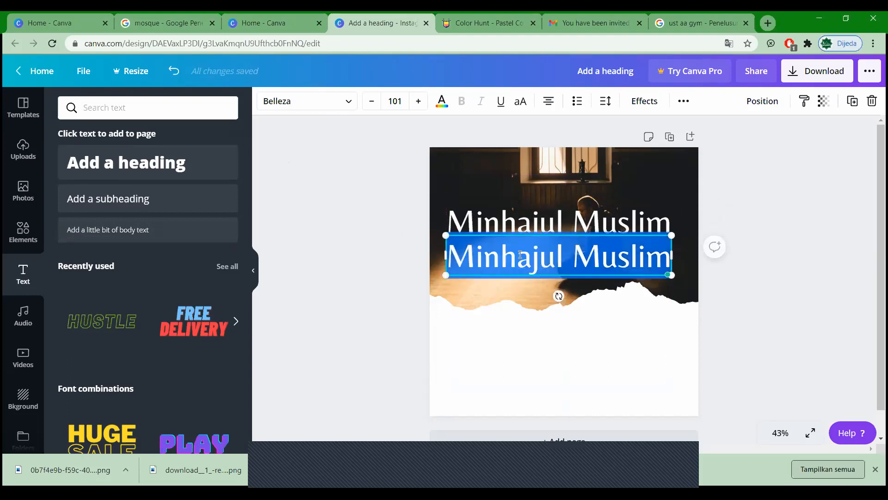
pyautogui.write('kajian')
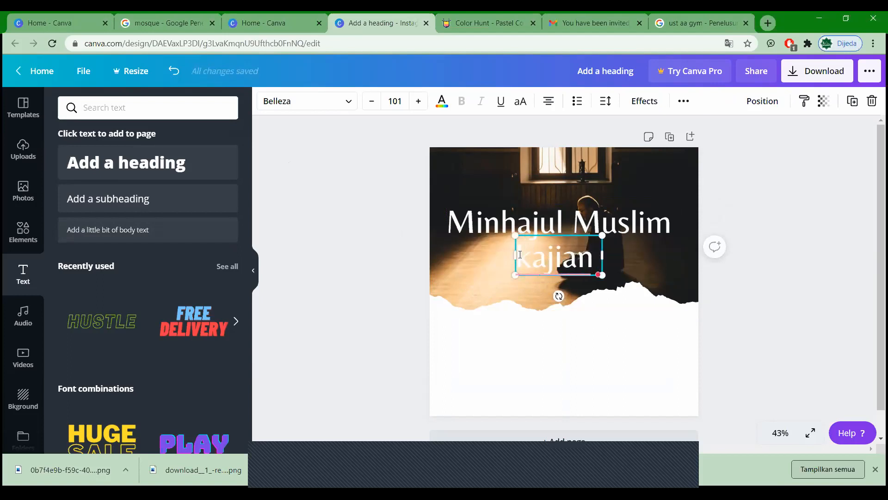
pyautogui.write(' rutin')
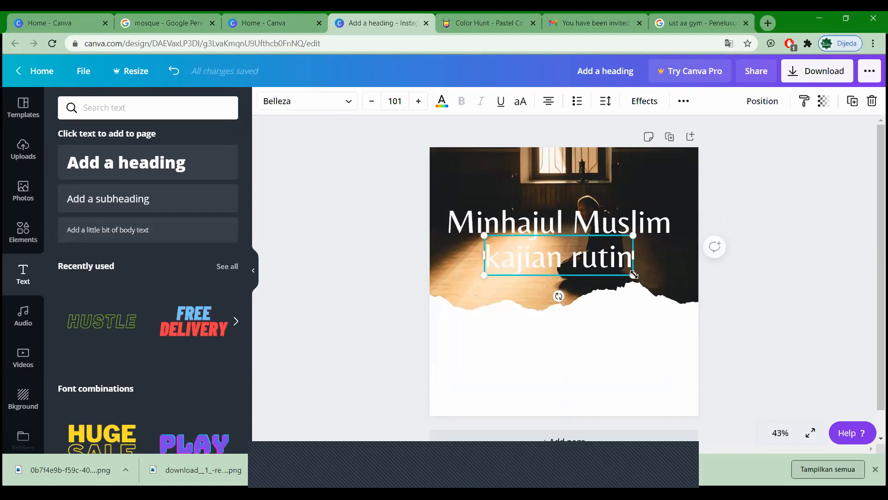
pyautogui.moveTo(596, 257); pyautogui.dragTo(378, 242)
pyautogui.moveTo(530, 244); pyautogui.dragTo(496, 202)
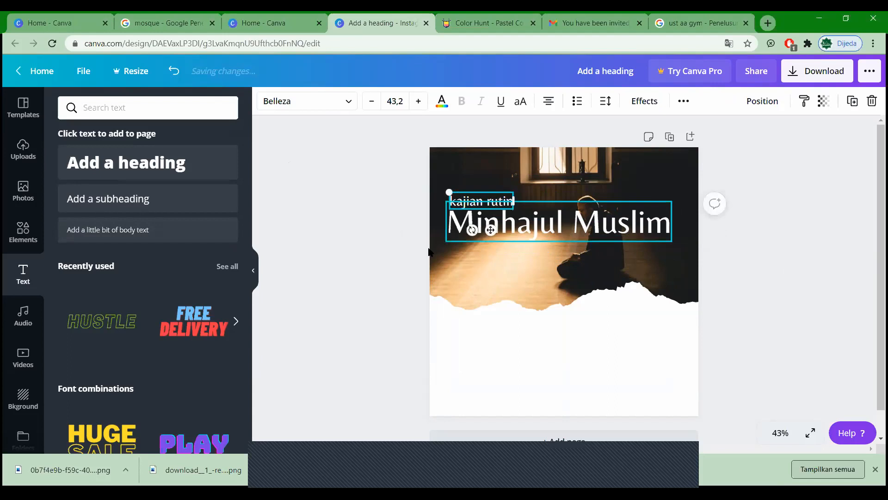
# Step: Colour the 'kajian rutin' text golden yellow
pyautogui.click(442, 100)
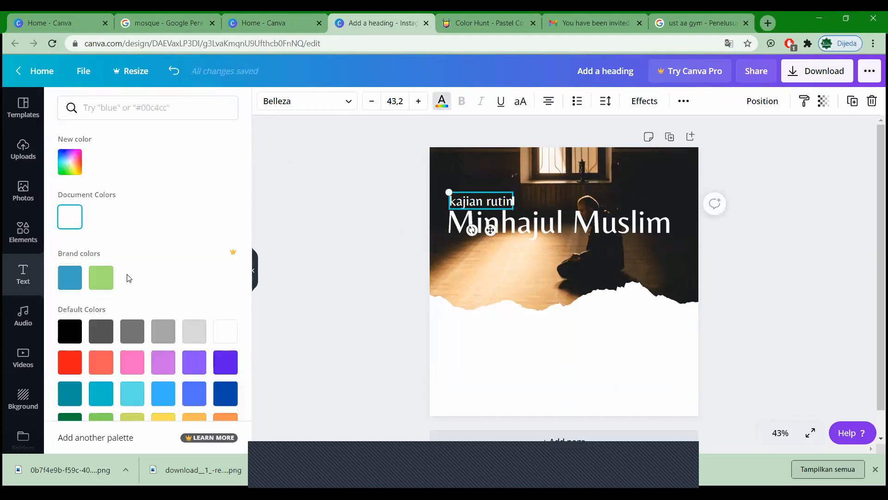
pyautogui.scroll(-1, 185, 367)
pyautogui.click(69, 133)
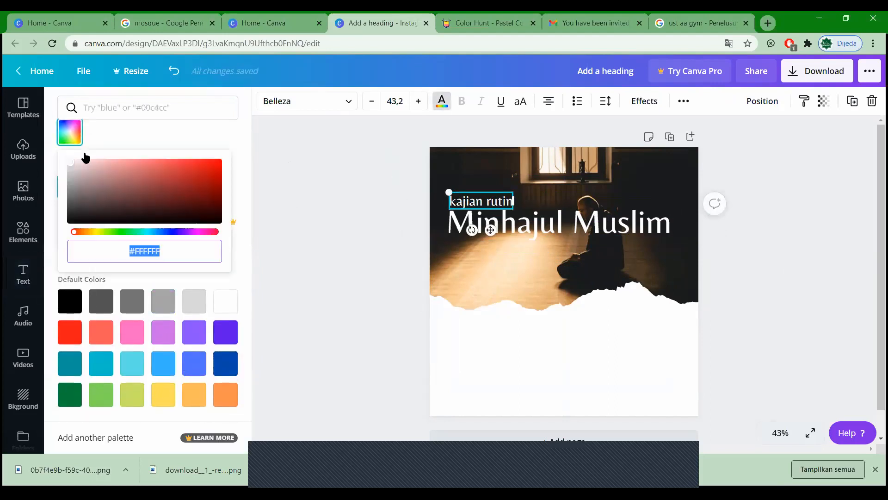
pyautogui.click(156, 402)
pyautogui.click(318, 297)
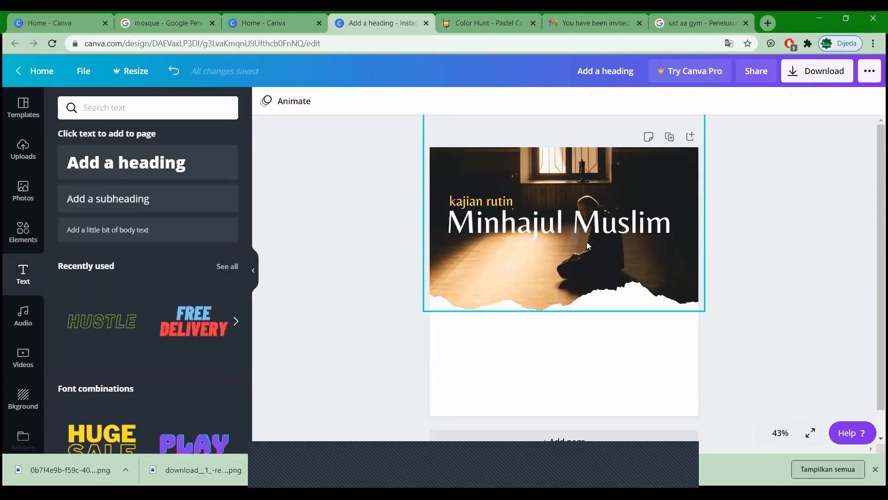
pyautogui.doubleClick(639, 260)
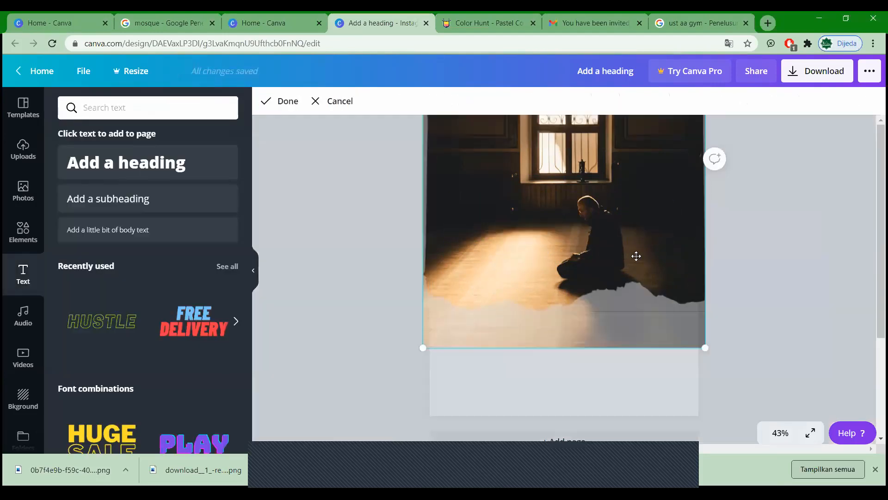
pyautogui.click(745, 242)
pyautogui.click(551, 267)
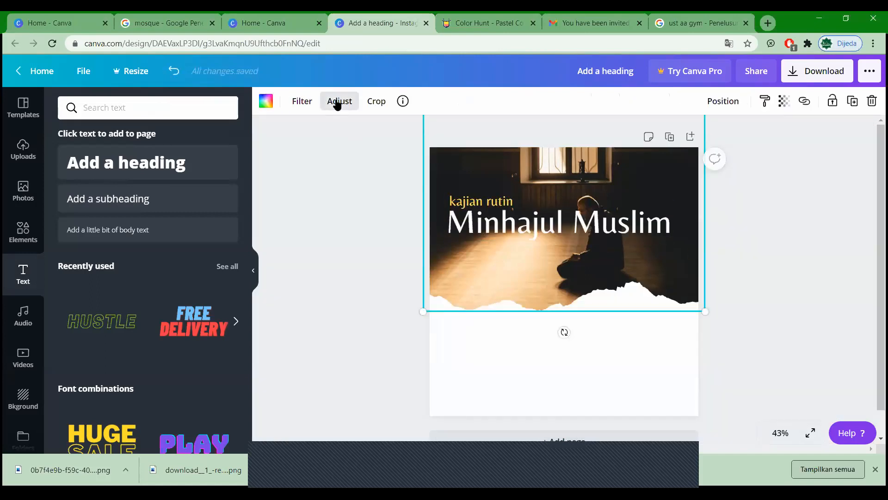
# Step: In the praying-man photo's Adjust settings, drag Contrast down to -46
pyautogui.click(337, 103)
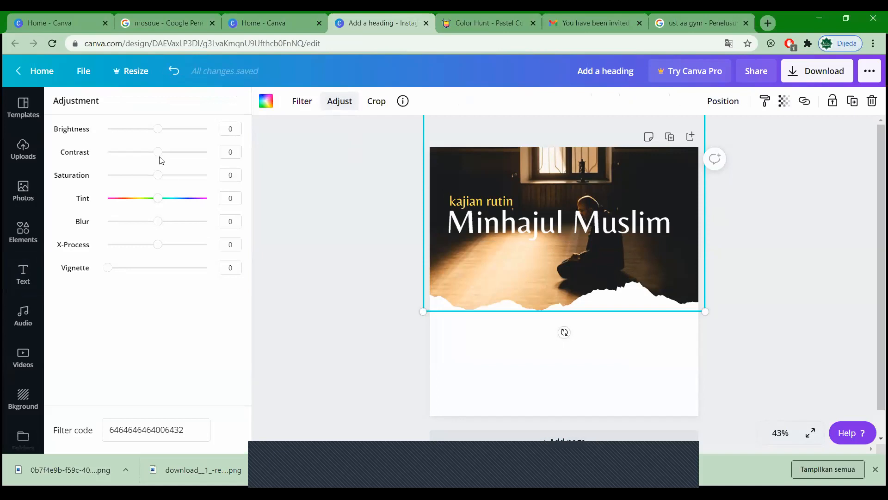
pyautogui.click(323, 101)
pyautogui.click(302, 101)
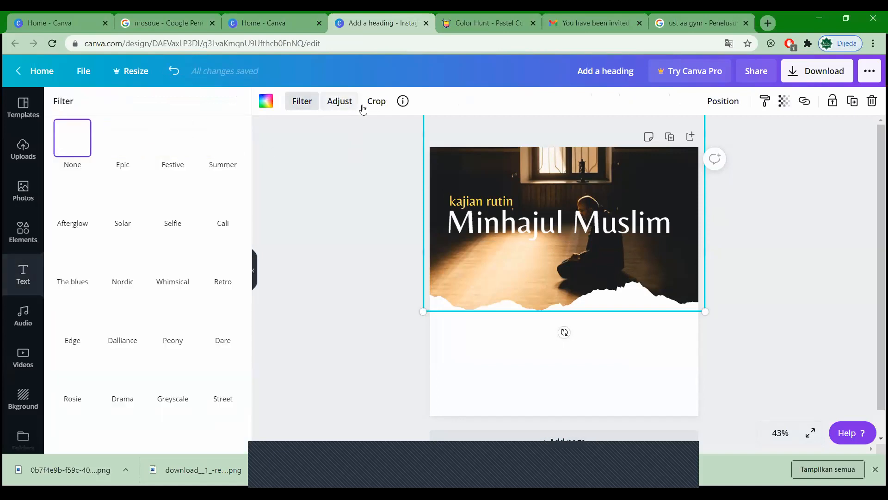
pyautogui.click(376, 101)
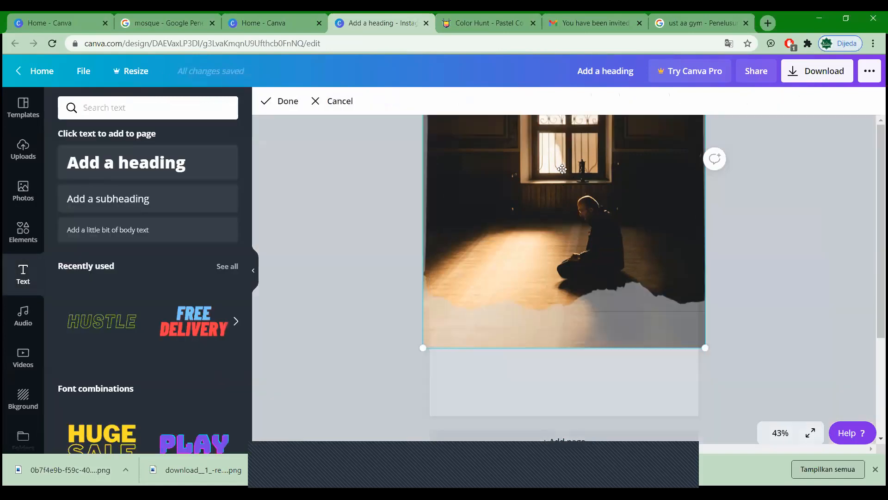
pyautogui.click(293, 106)
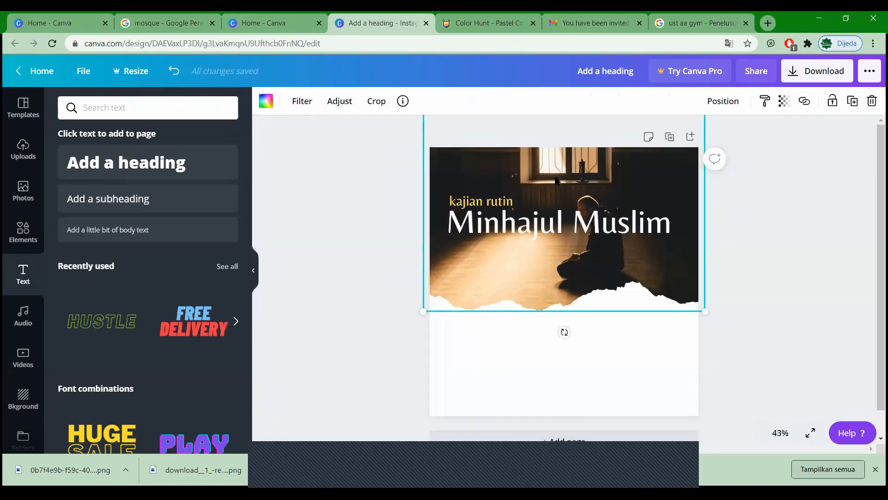
pyautogui.click(341, 103)
pyautogui.moveTo(157, 130); pyautogui.dragTo(139, 158)
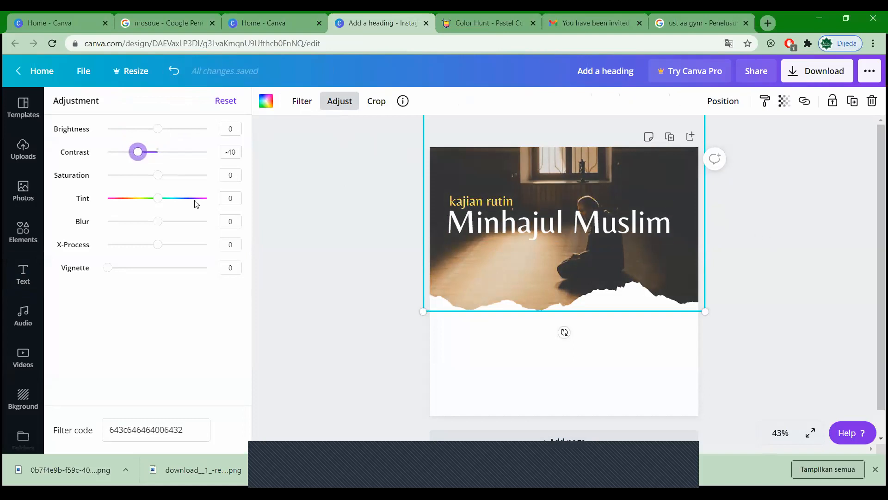
pyautogui.moveTo(145, 156); pyautogui.dragTo(135, 159)
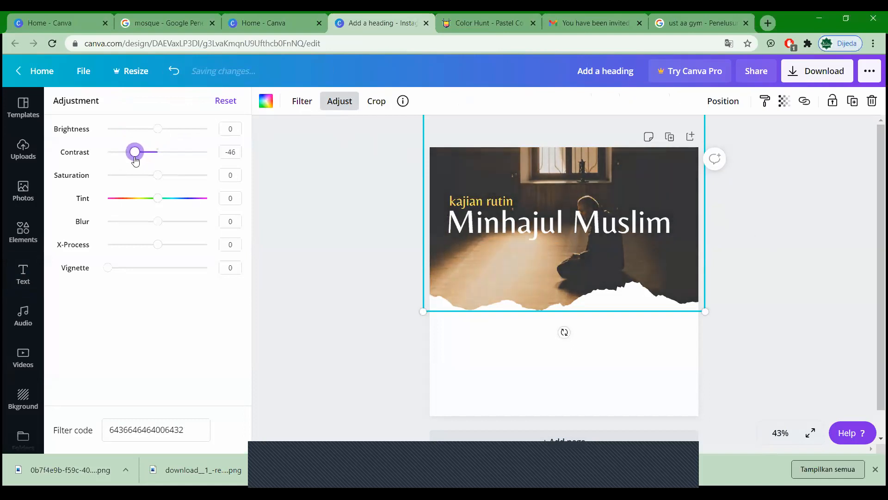
pyautogui.click(745, 237)
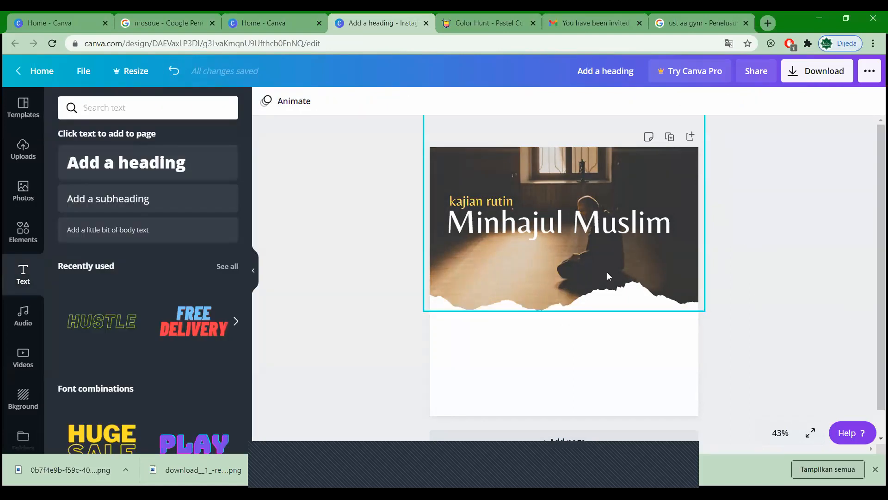
# Step: Search the text styles for 'gradient'
pyautogui.click(475, 202)
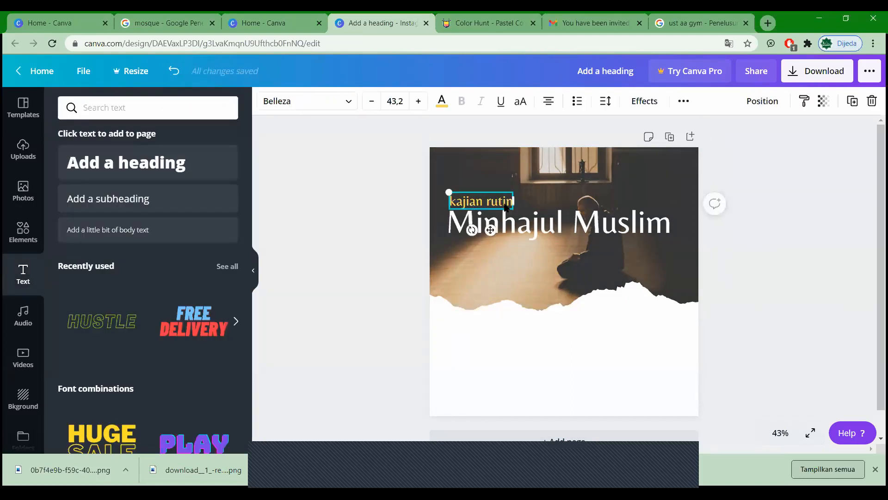
pyautogui.click(696, 332)
pyautogui.click(528, 278)
pyautogui.click(814, 255)
pyautogui.click(504, 369)
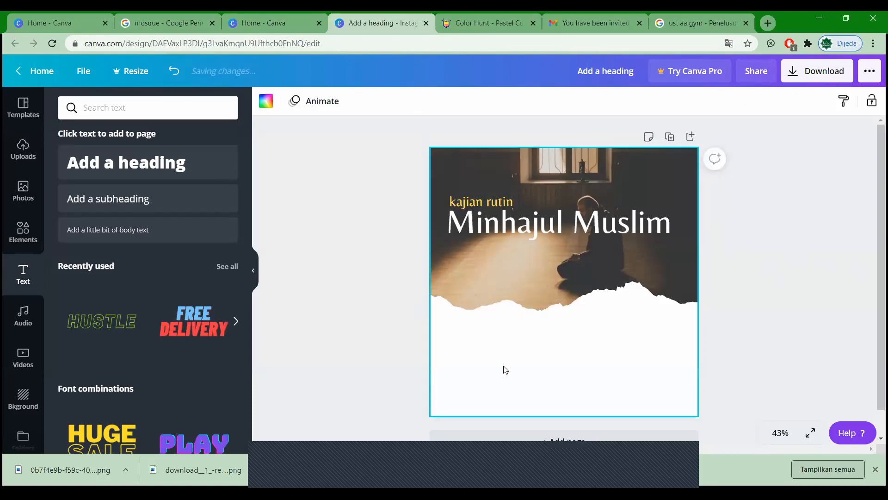
pyautogui.click(121, 108)
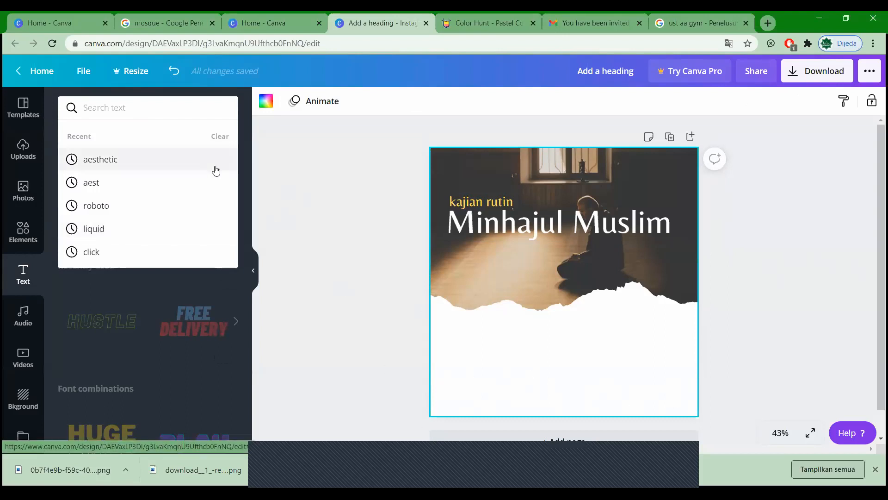
pyautogui.write('gradient')
pyautogui.press('Return')
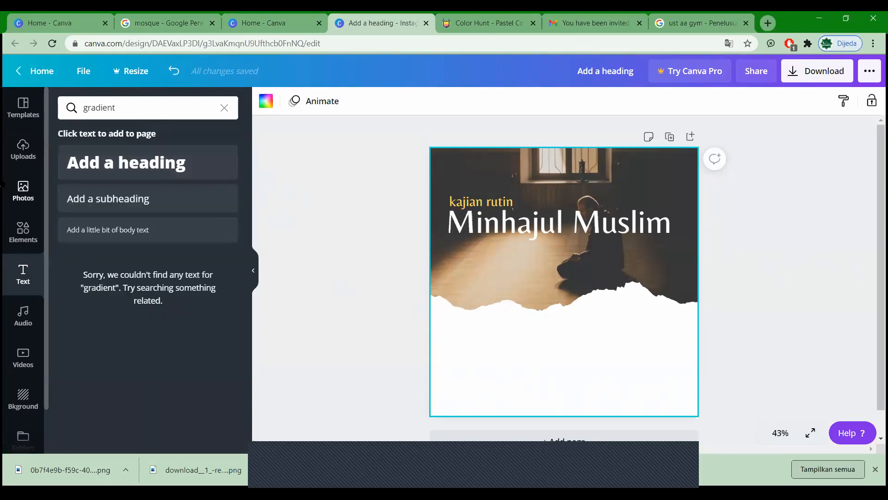
# Step: Search Elements for 'gradient' and scroll through the gradient shape results
pyautogui.click(30, 248)
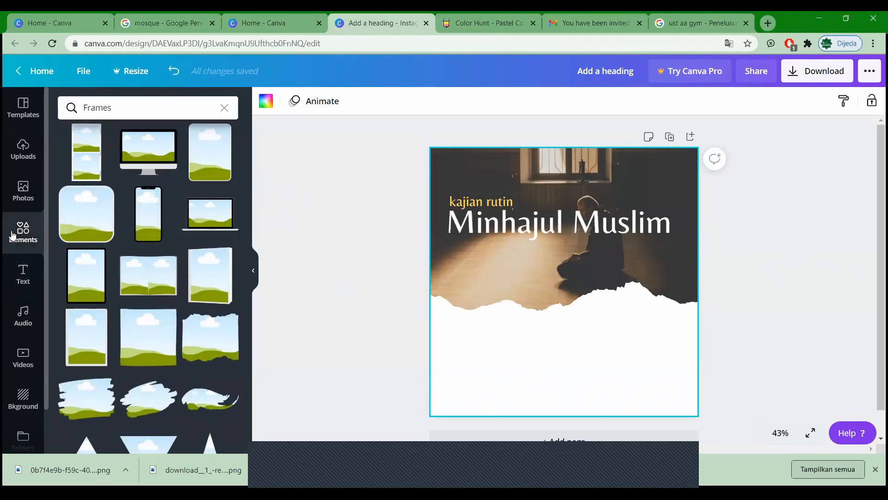
pyautogui.click(190, 115)
pyautogui.write('gra')
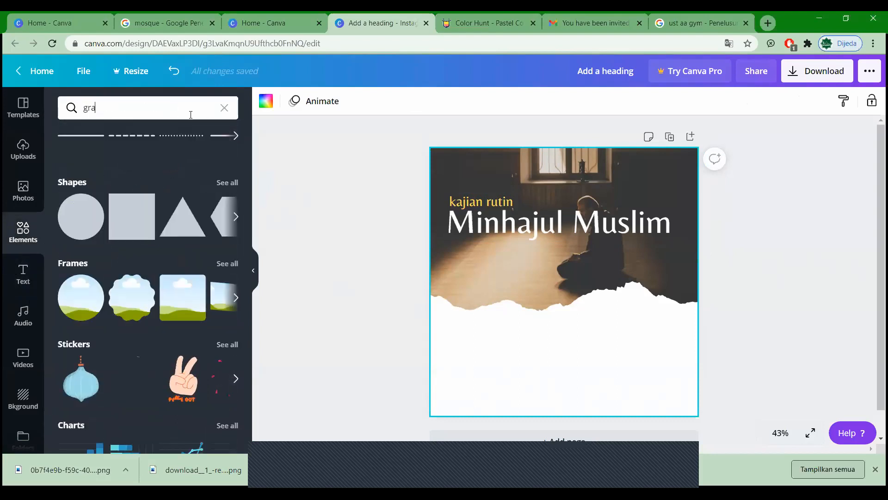
pyautogui.write('dir')
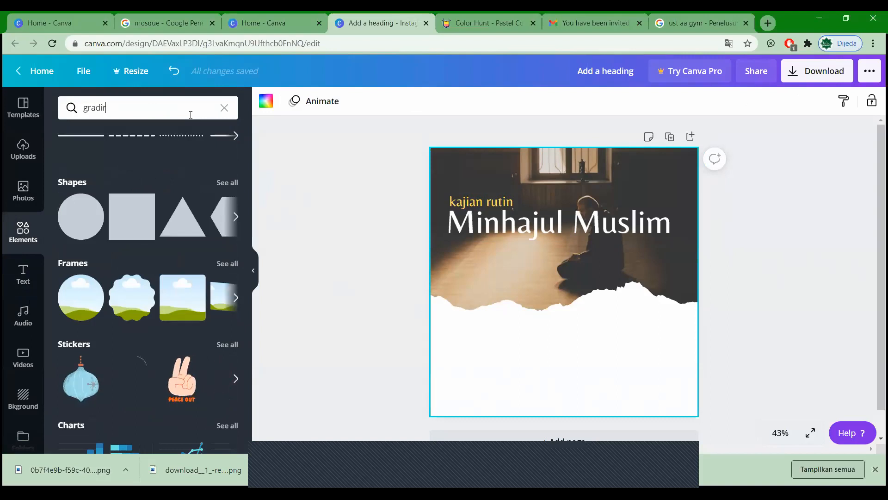
pyautogui.press('BackSpace')
pyautogui.write('ent')
pyautogui.press('Return')
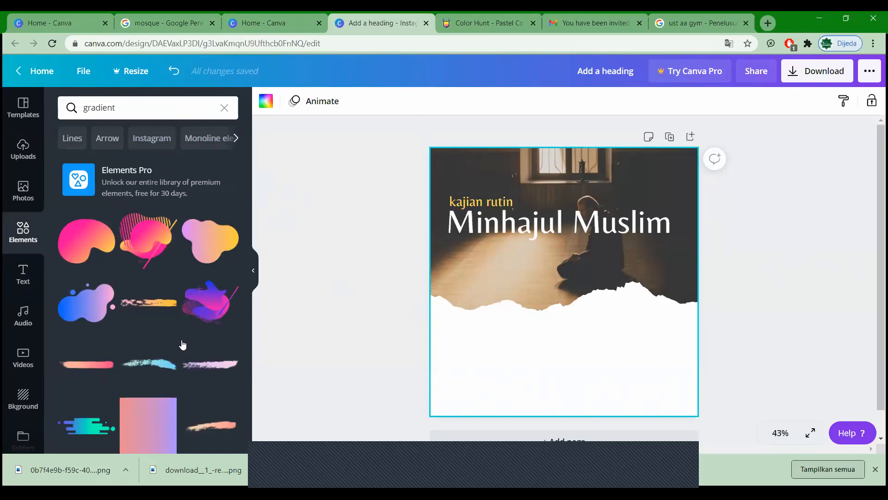
pyautogui.scroll(-1, 180, 345)
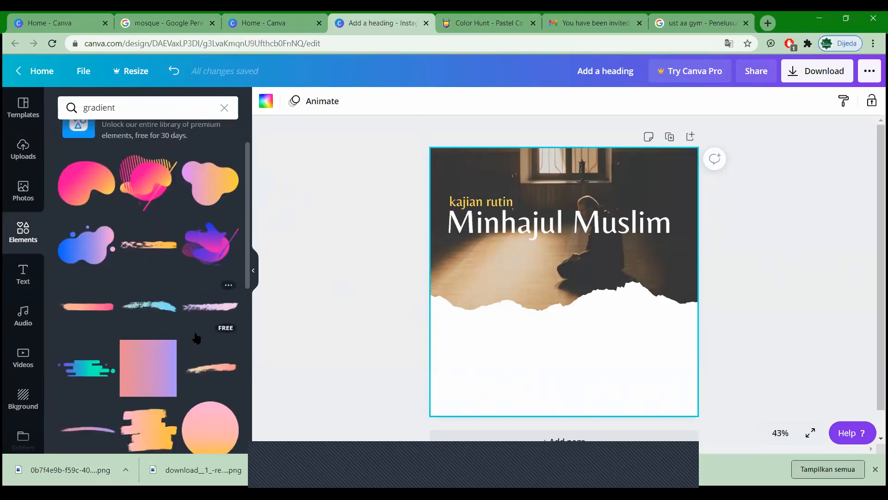
pyautogui.scroll(-3, 196, 338)
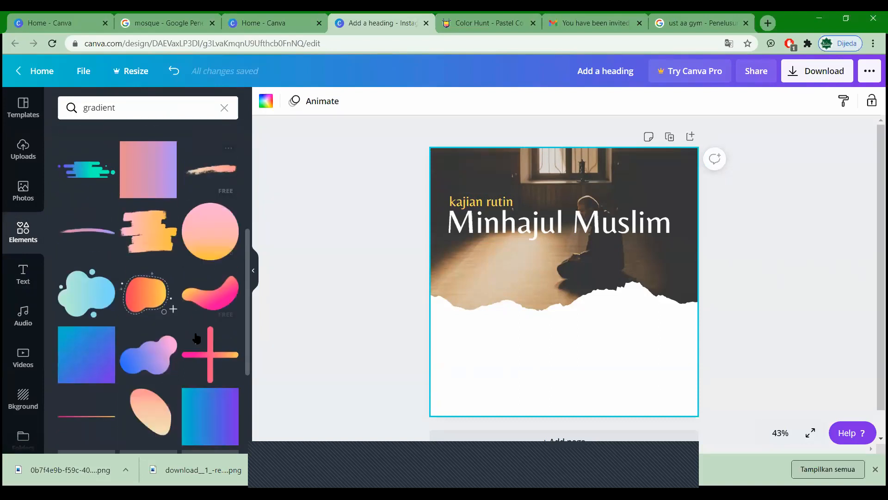
pyautogui.scroll(-2, 197, 338)
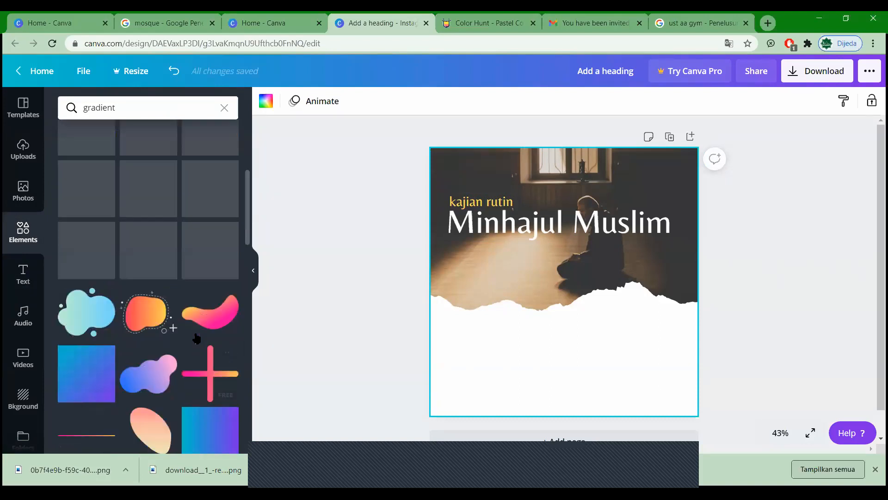
pyautogui.scroll(-4, 196, 338)
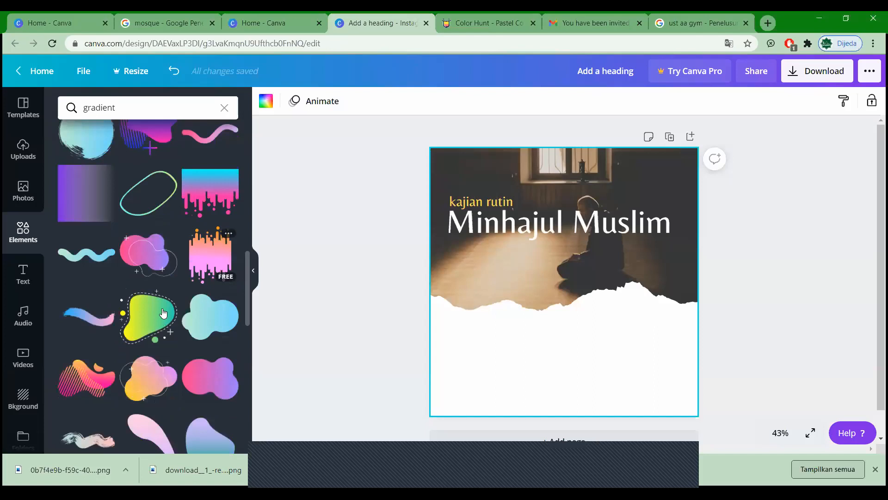
pyautogui.scroll(-5, 180, 315)
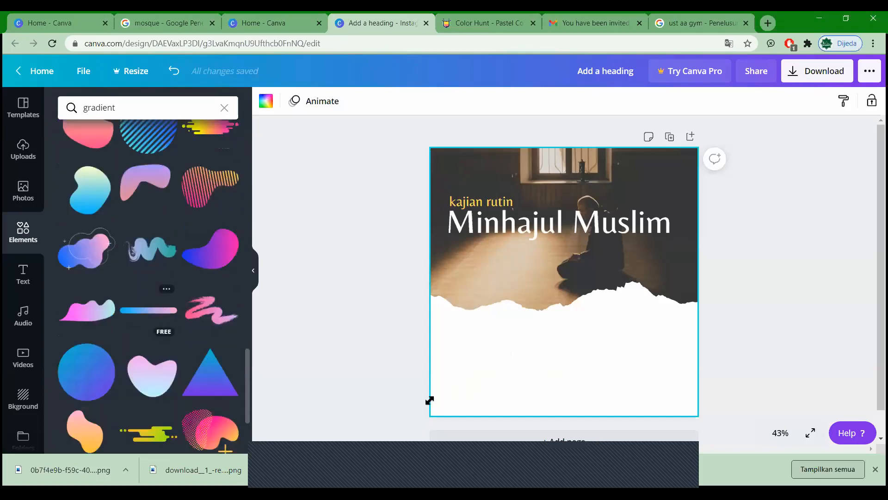
# Step: Add the gradient bar, stretch it along the page's bottom edge, and recolour its blue end yellow
pyautogui.moveTo(430, 400); pyautogui.dragTo(416, 403)
pyautogui.moveTo(615, 361); pyautogui.dragTo(712, 405)
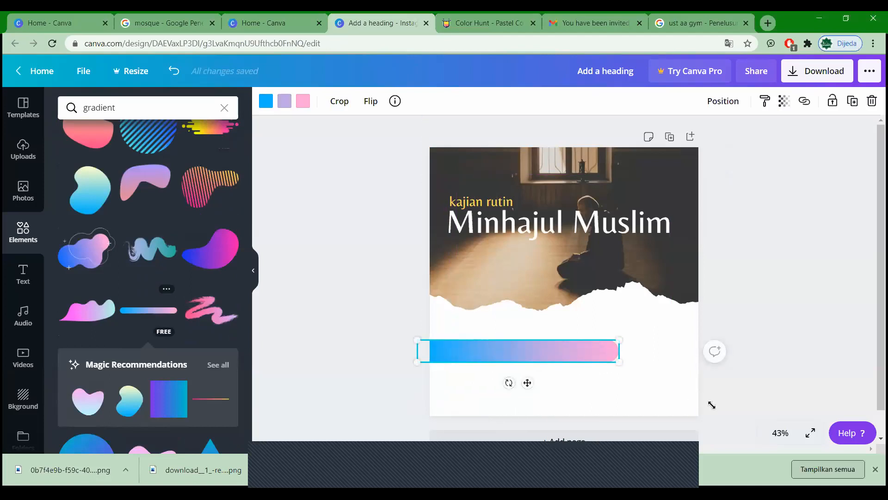
pyautogui.moveTo(626, 361); pyautogui.dragTo(626, 397)
pyautogui.click(391, 347)
pyautogui.click(517, 402)
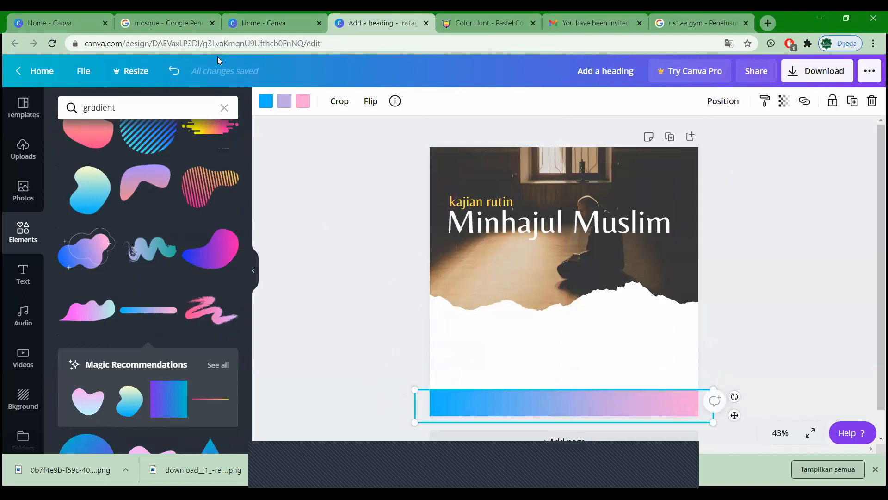
pyautogui.click(266, 101)
pyautogui.click(162, 216)
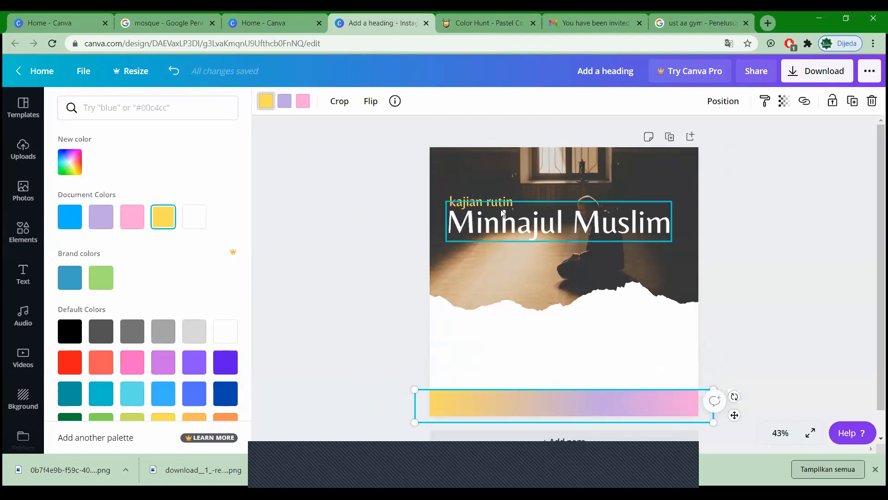
# Step: Recolour the bar's lavender middle to a paler yellow
pyautogui.click(285, 100)
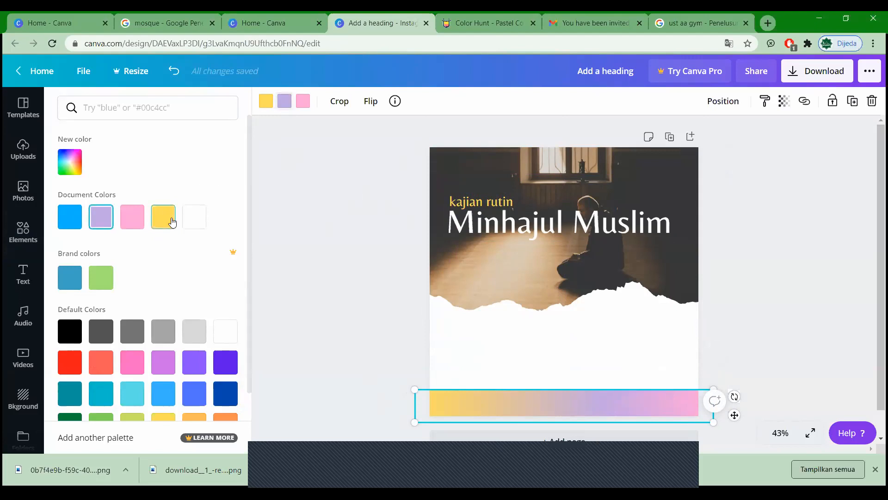
pyautogui.click(77, 162)
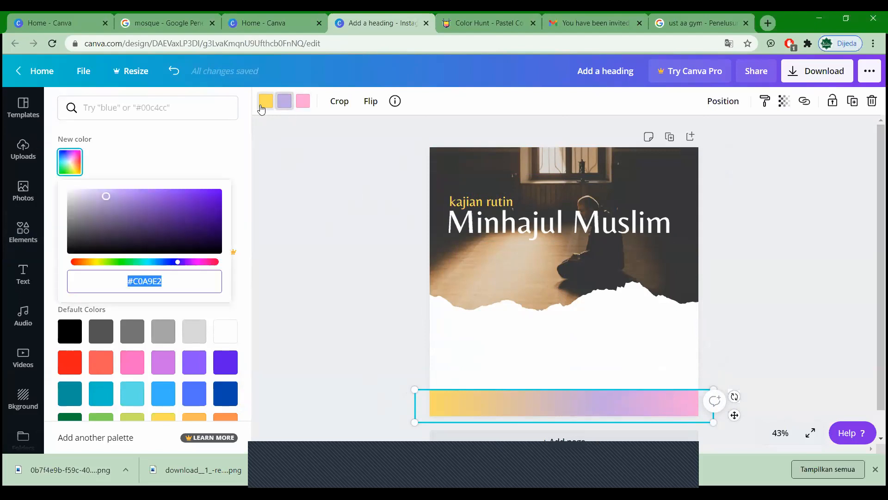
pyautogui.click(266, 101)
pyautogui.click(165, 222)
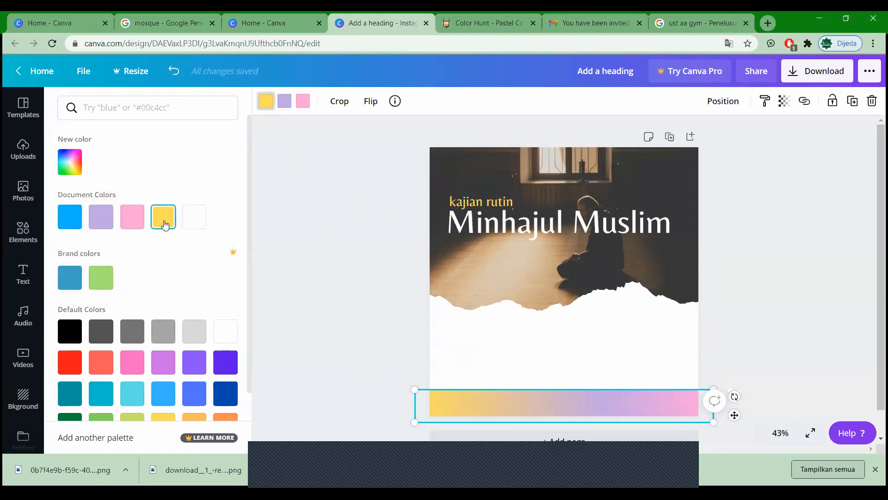
pyautogui.click(284, 100)
pyautogui.click(170, 218)
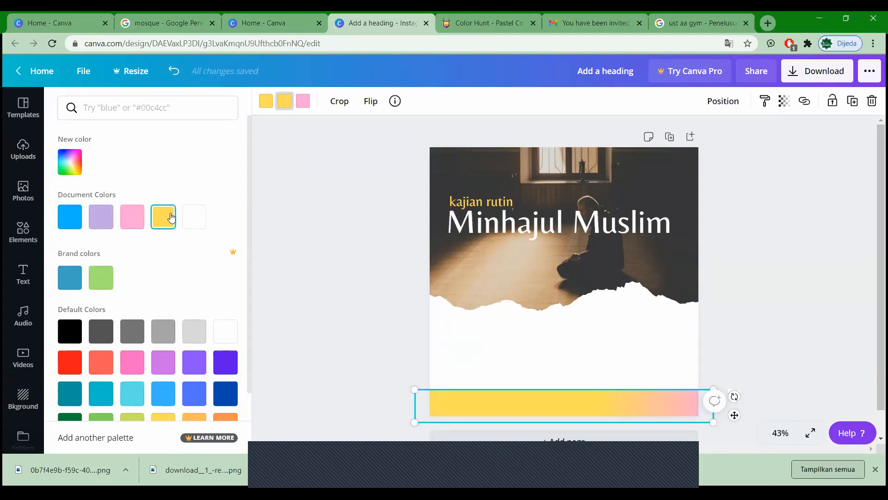
pyautogui.click(71, 162)
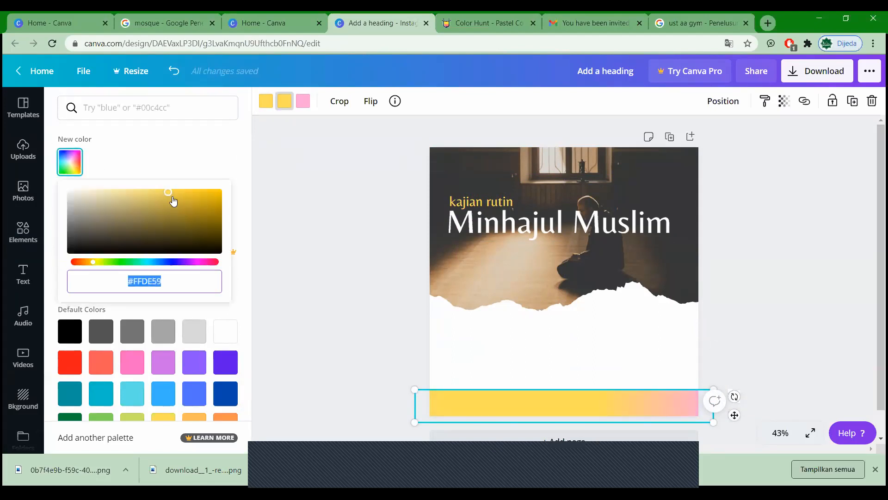
pyautogui.moveTo(169, 194); pyautogui.dragTo(135, 192)
pyautogui.click(297, 163)
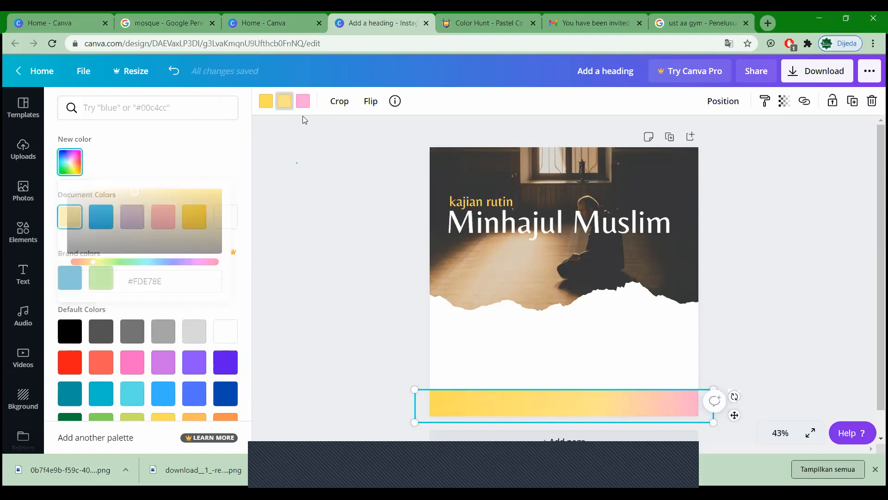
# Step: Turn the bar's pink end a pale cream yellow and lighten the middle colour further
pyautogui.click(302, 101)
pyautogui.click(132, 216)
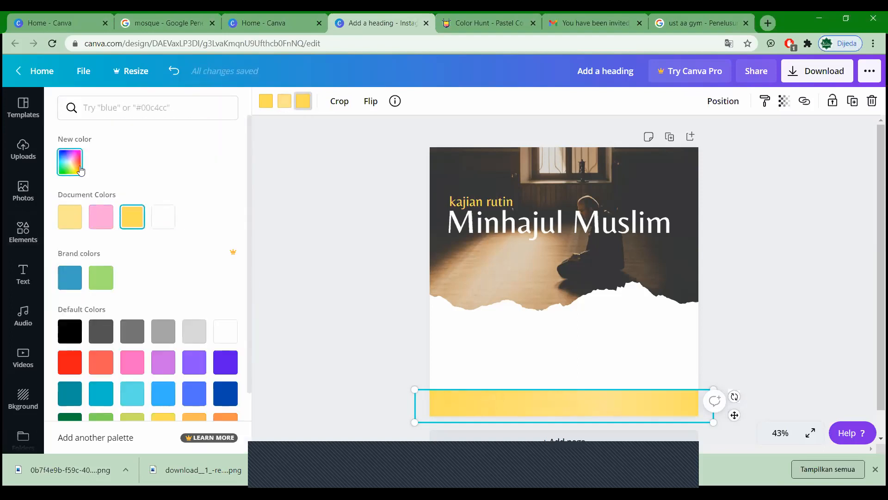
pyautogui.click(81, 170)
pyautogui.moveTo(168, 199)
pyautogui.mouseDown()
pyautogui.moveTo(85, 192)
pyautogui.moveTo(101, 201)
pyautogui.moveTo(91, 202)
pyautogui.moveTo(157, 185)
pyautogui.mouseUp()
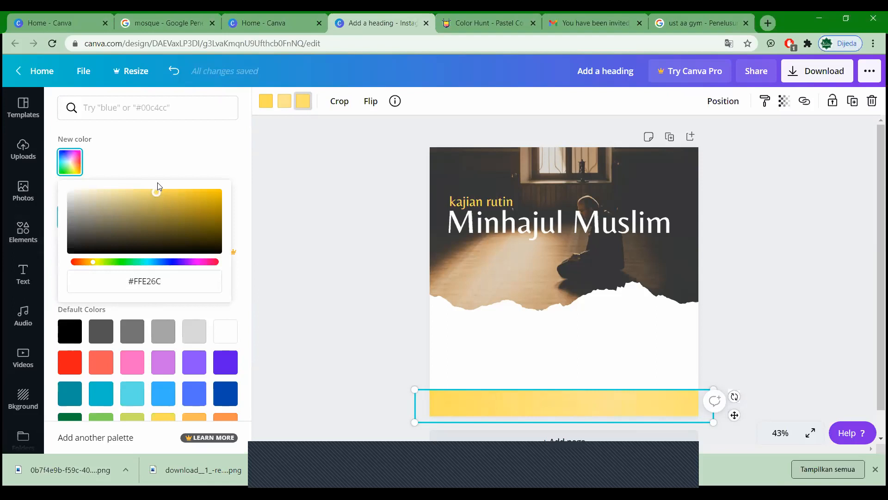
pyautogui.click(286, 102)
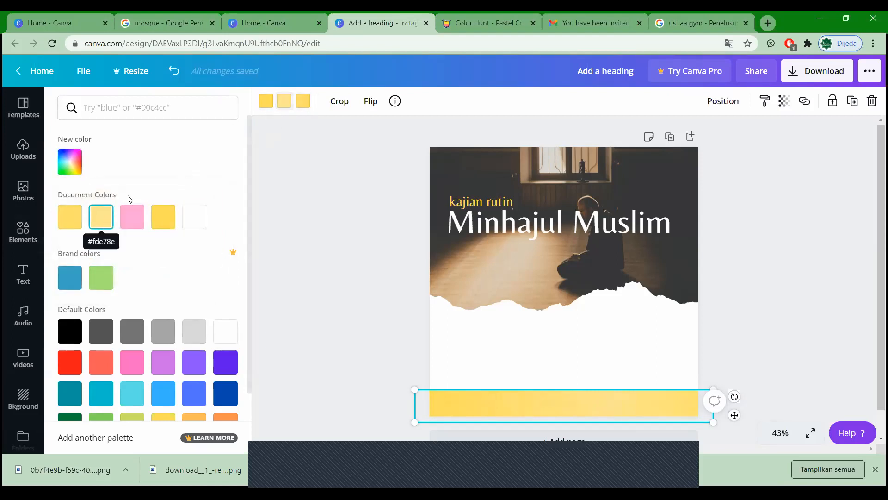
pyautogui.click(69, 160)
pyautogui.moveTo(126, 192); pyautogui.dragTo(91, 192)
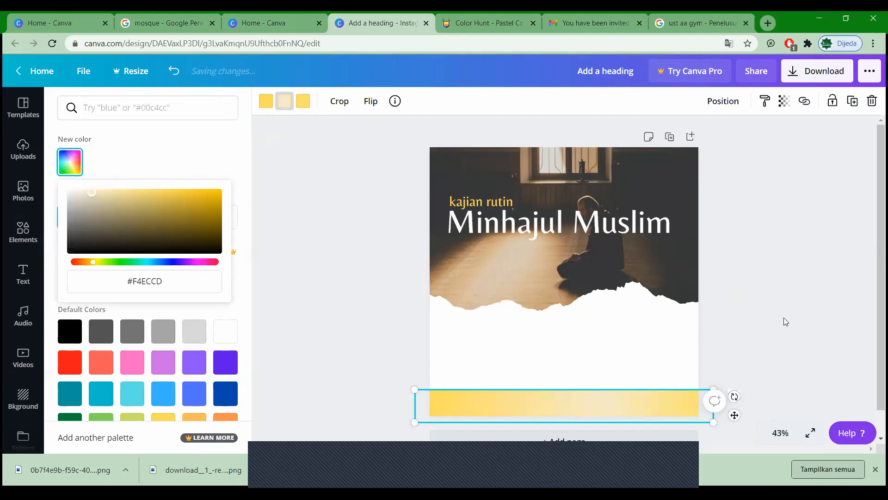
pyautogui.click(720, 430)
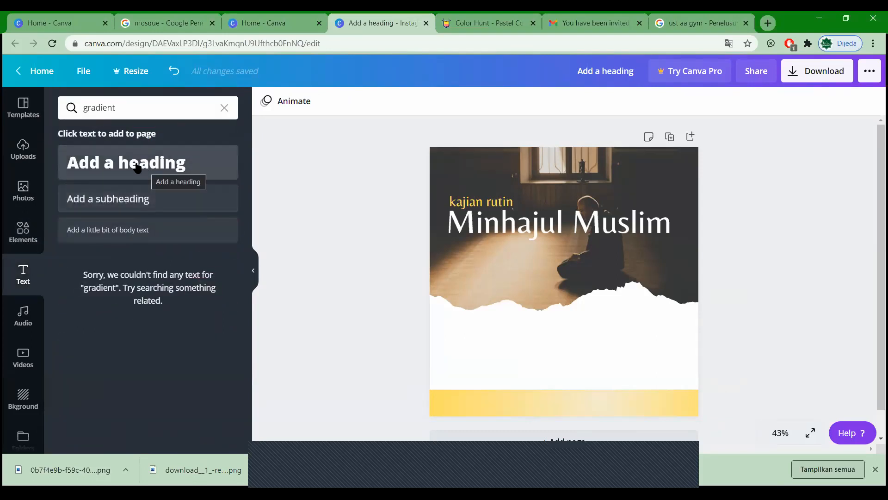
# Step: Add a subheading on the white area below the photo and colour it dark gray
pyautogui.click(143, 198)
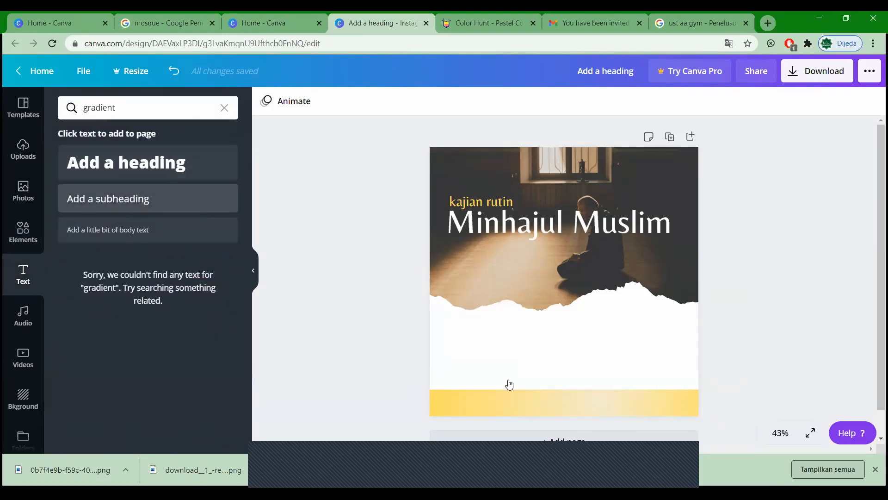
pyautogui.click(546, 320)
pyautogui.moveTo(509, 325); pyautogui.dragTo(501, 322)
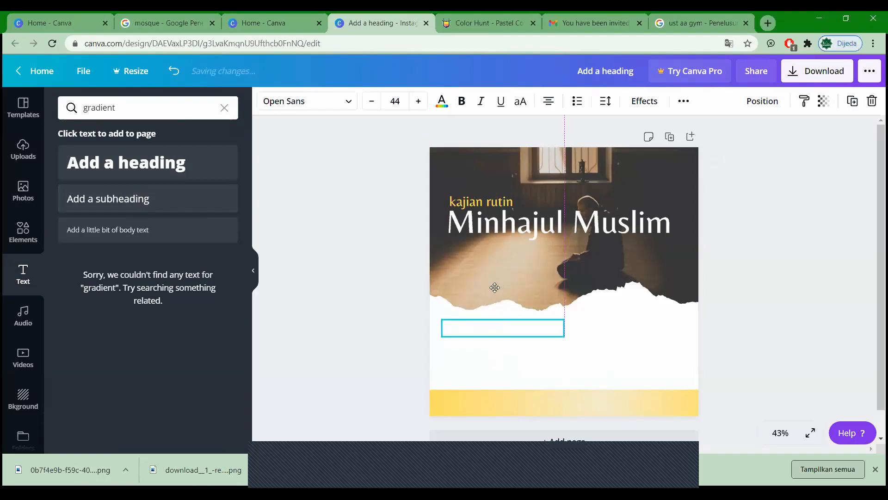
pyautogui.click(442, 101)
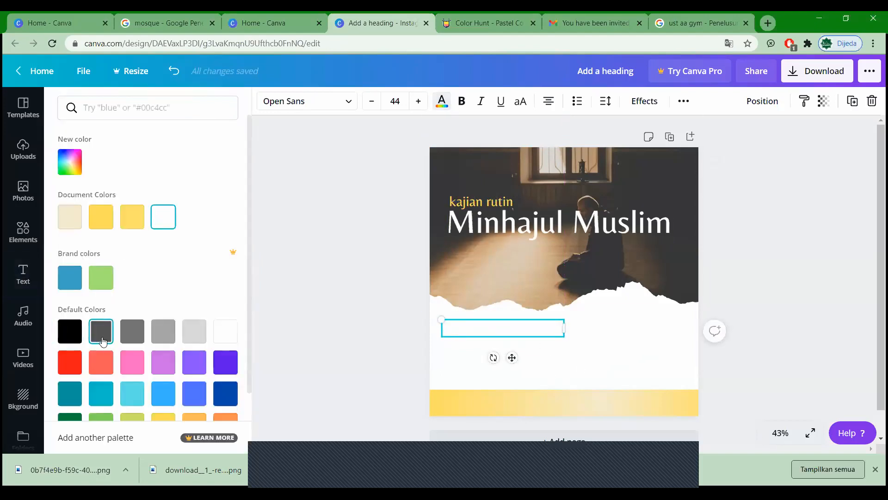
pyautogui.click(102, 331)
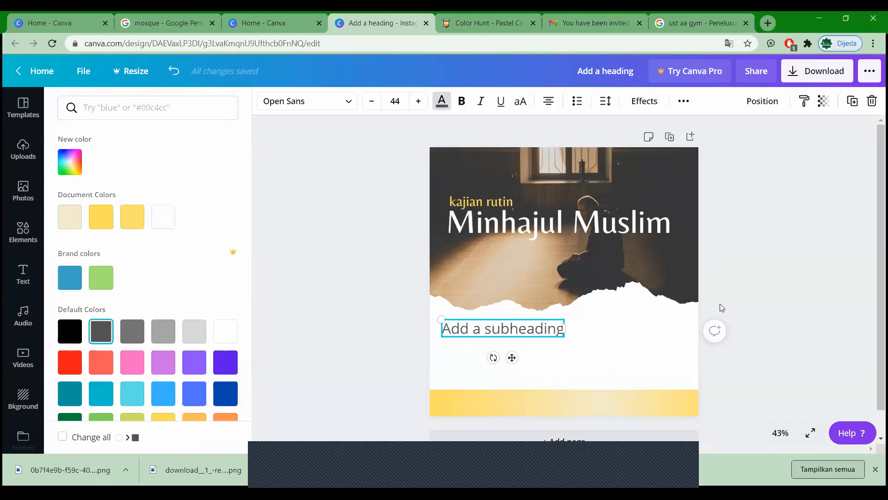
pyautogui.click(521, 337)
pyautogui.moveTo(506, 330)
pyautogui.mouseDown()
pyautogui.moveTo(495, 327)
pyautogui.moveTo(516, 328)
pyautogui.mouseUp()
# Step: Change the subheading to 'Bersama Al Ustadz', shrink it to size 24, and place it below the torn edge
pyautogui.doubleClick(515, 328)
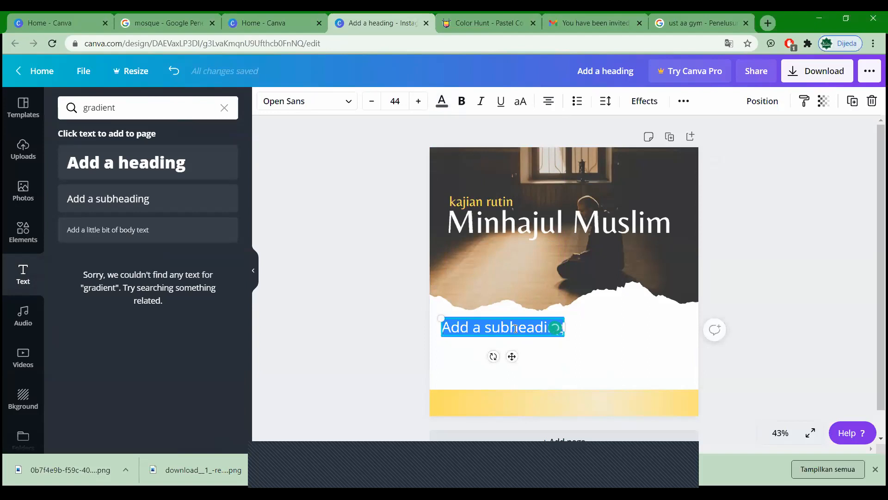
pyautogui.write('Bersama')
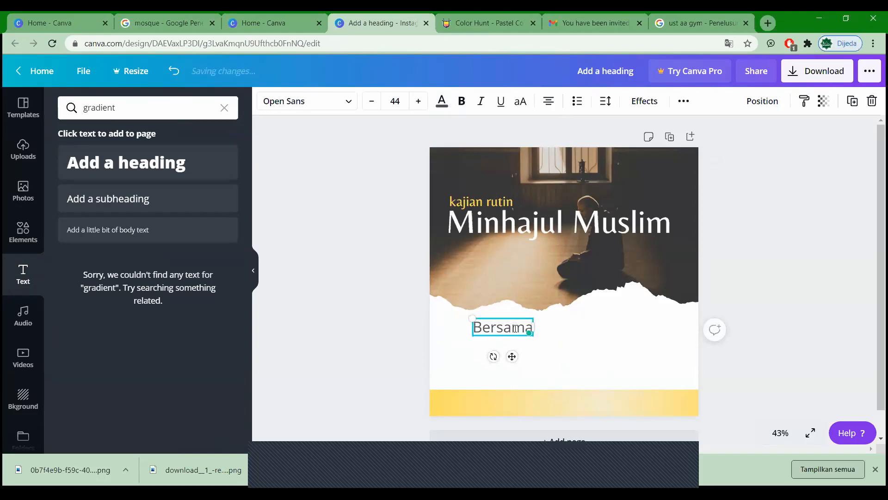
pyautogui.write(' Al U')
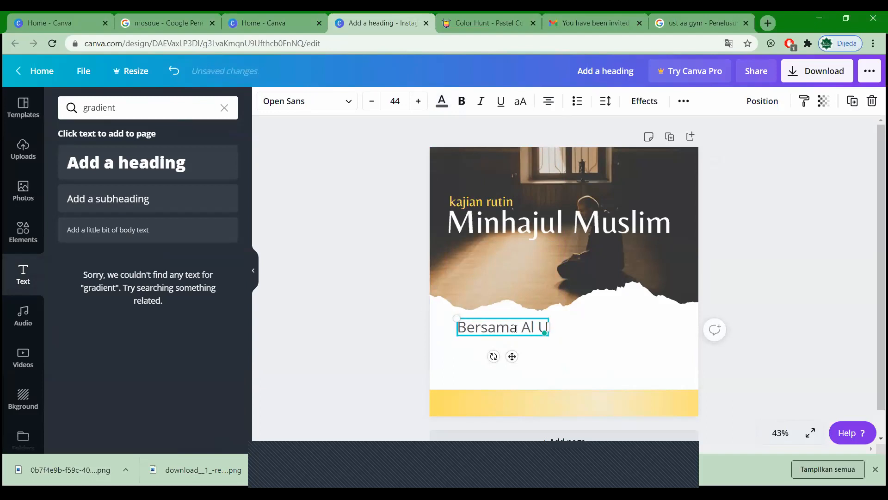
pyautogui.write('stadz')
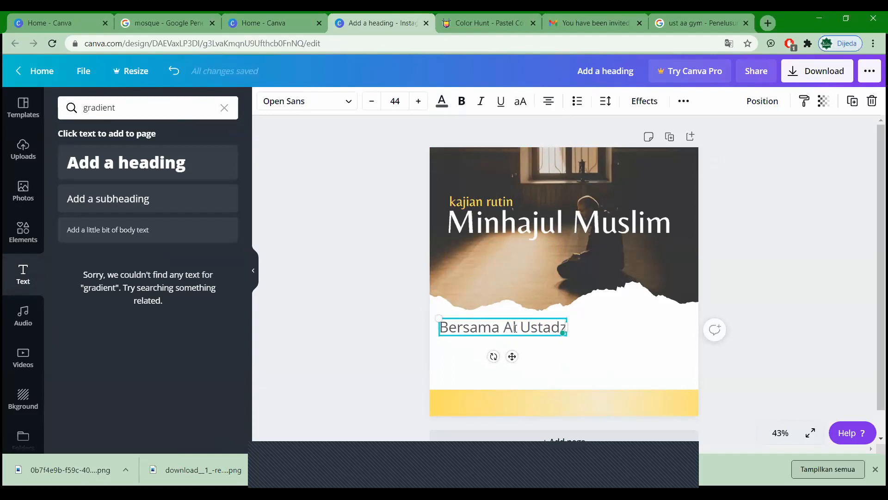
pyautogui.click(370, 100)
pyautogui.click(370, 100)
pyautogui.click(371, 100)
pyautogui.click(370, 101)
pyautogui.click(370, 101)
pyautogui.click(371, 101)
pyautogui.click(370, 101)
pyautogui.click(370, 100)
pyautogui.click(370, 100)
pyautogui.moveTo(484, 328); pyautogui.dragTo(465, 326)
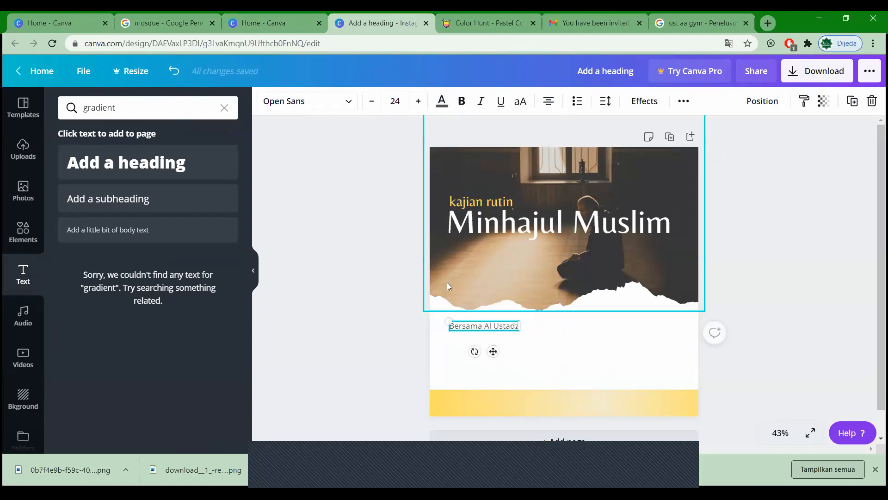
pyautogui.click(399, 324)
pyautogui.click(477, 326)
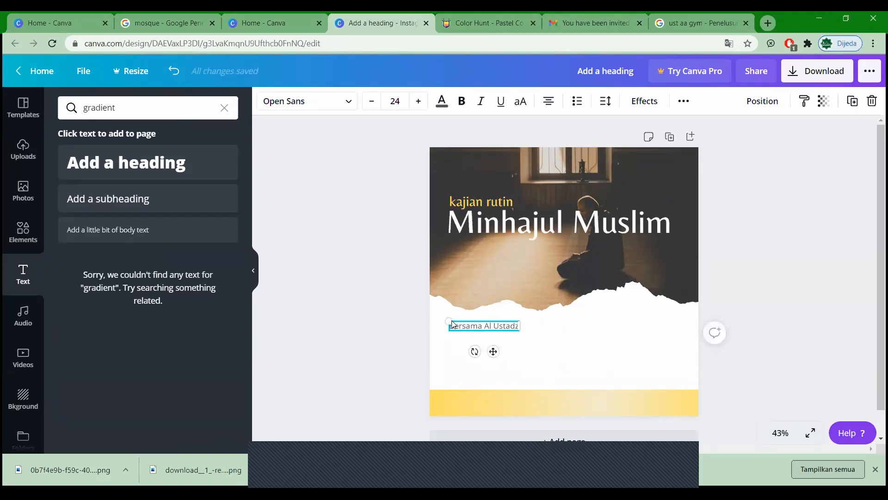
pyautogui.click(478, 337)
pyautogui.click(472, 327)
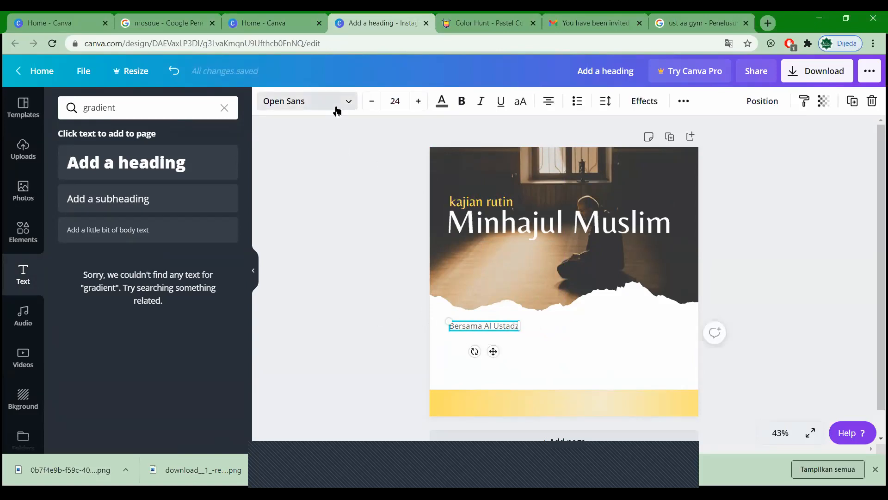
# Step: Switch the 'Bersama Al Ustadz' line to the Belleza font and nudge it into alignment
pyautogui.click(337, 111)
pyautogui.click(135, 183)
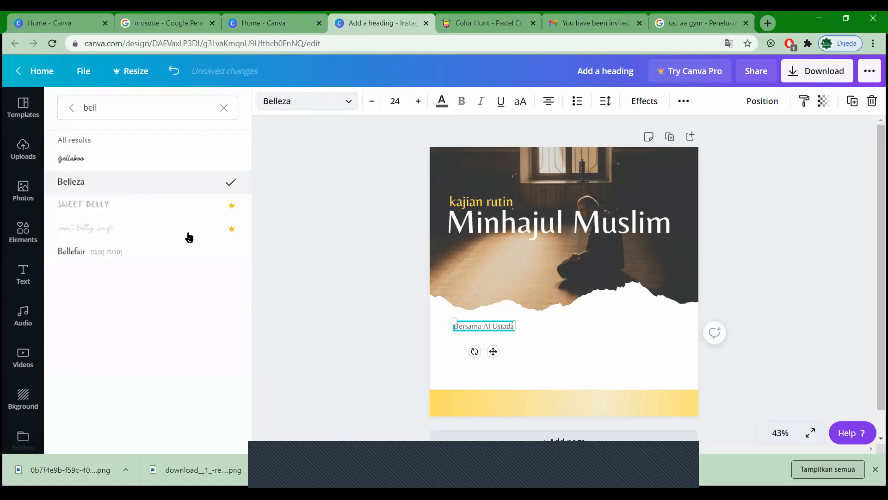
pyautogui.click(319, 315)
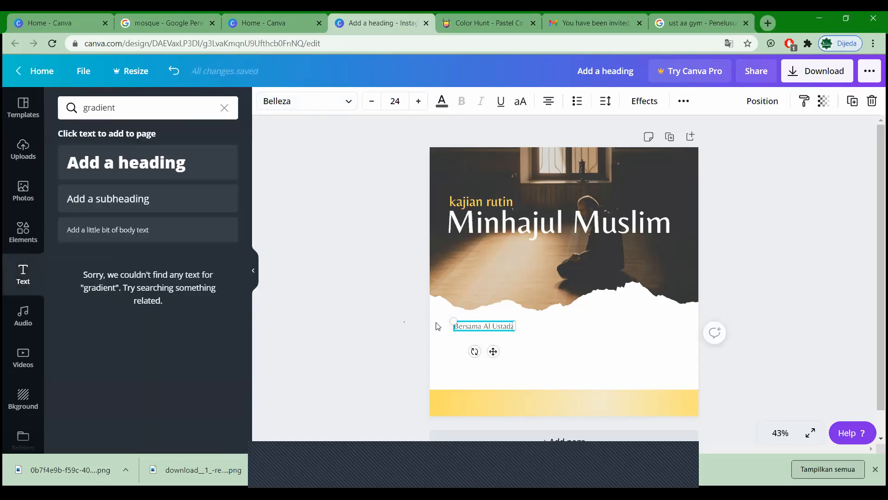
pyautogui.moveTo(457, 329); pyautogui.dragTo(581, 382)
pyautogui.click(531, 362)
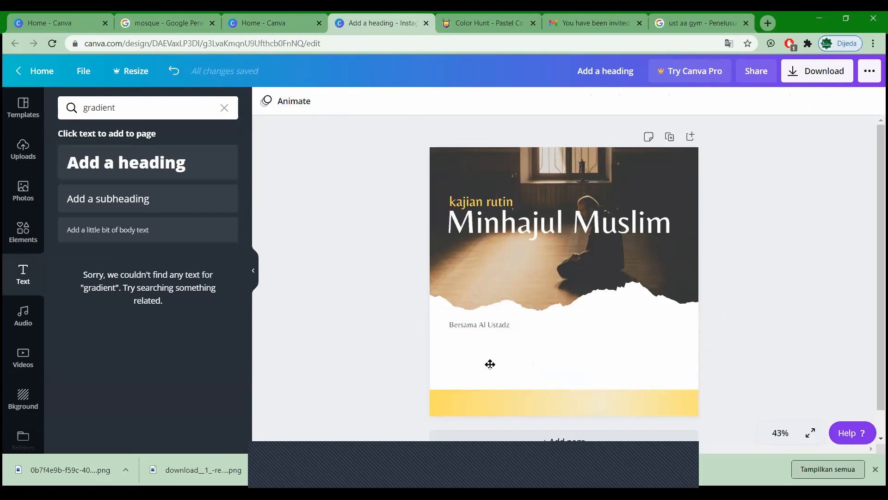
pyautogui.click(471, 326)
pyautogui.click(481, 337)
pyautogui.click(482, 323)
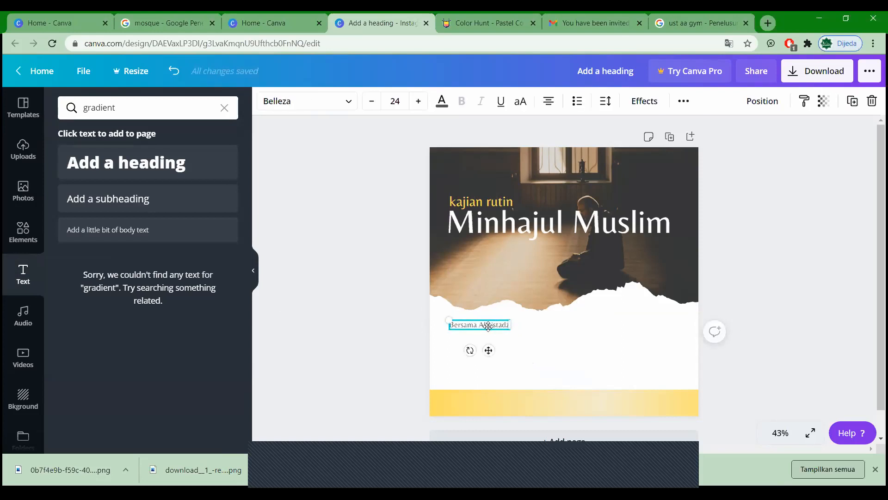
# Step: Duplicate the 'Bersama Al Ustadz' line and paste the ustadz's name from Google over the copy
pyautogui.moveTo(490, 329); pyautogui.dragTo(477, 343)
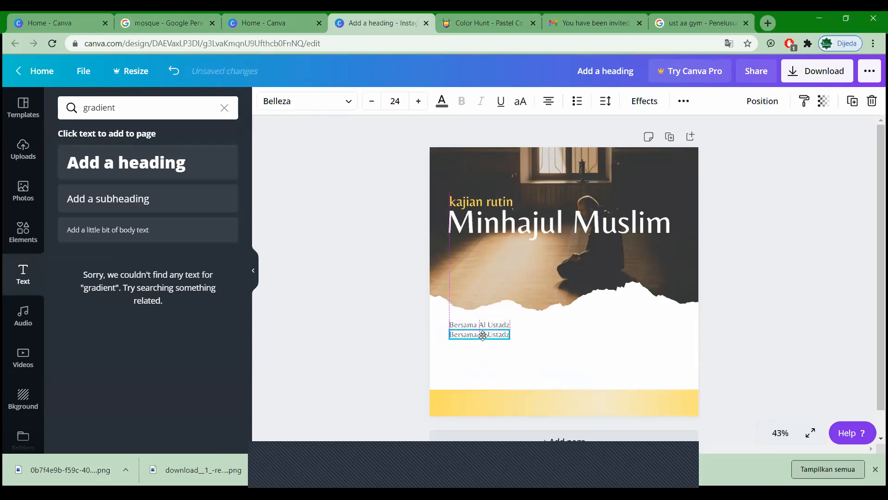
pyautogui.click(680, 30)
pyautogui.moveTo(692, 222); pyautogui.dragTo(528, 225)
pyautogui.hotkey('ctrl', 'c')
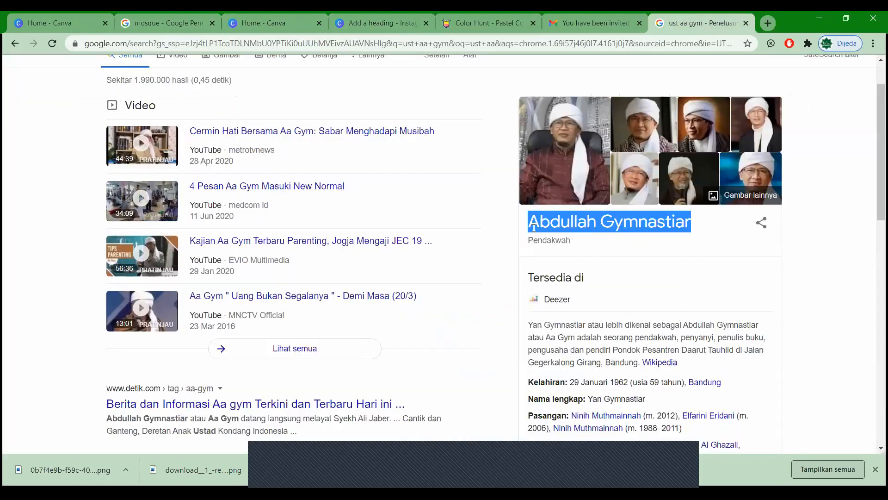
pyautogui.click(269, 19)
pyautogui.click(370, 22)
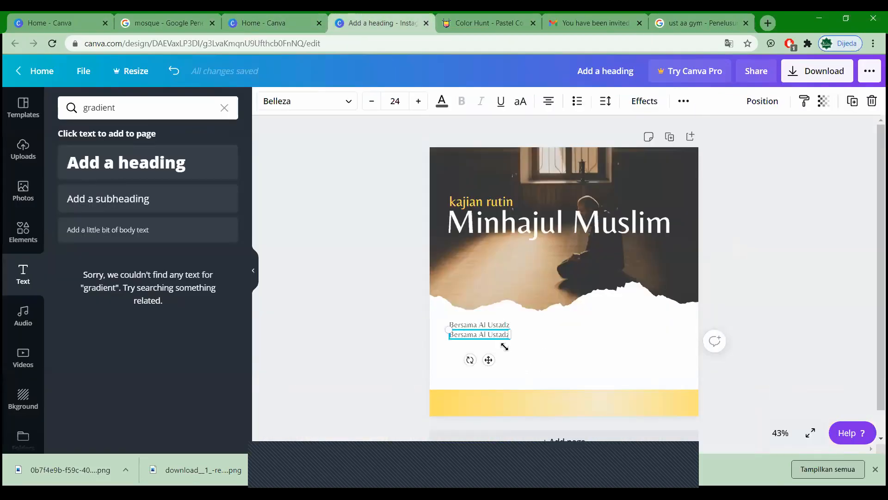
pyautogui.tripleClick(493, 334)
pyautogui.hotkey('ctrl', 'v')
pyautogui.click(484, 351)
pyautogui.moveTo(493, 336); pyautogui.dragTo(498, 334)
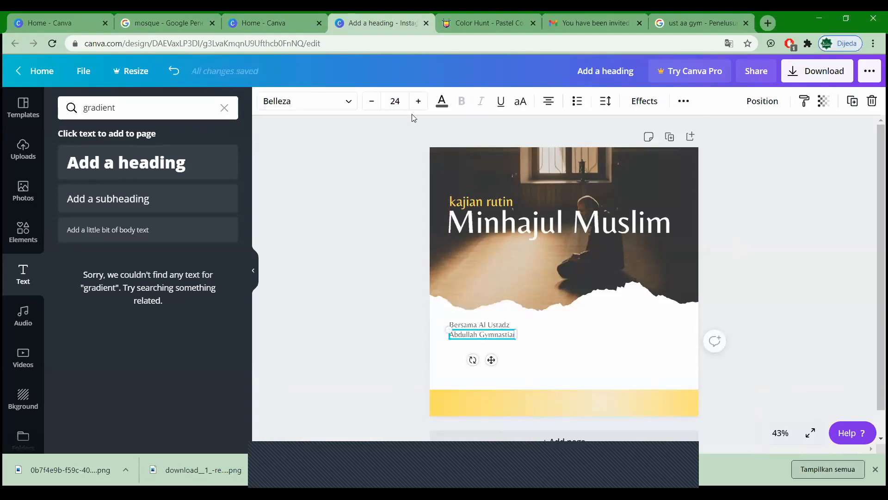
# Step: Set the name to size 56, widen its box to one line, and move it up closer
pyautogui.click(418, 101)
pyautogui.click(418, 101)
pyautogui.click(419, 101)
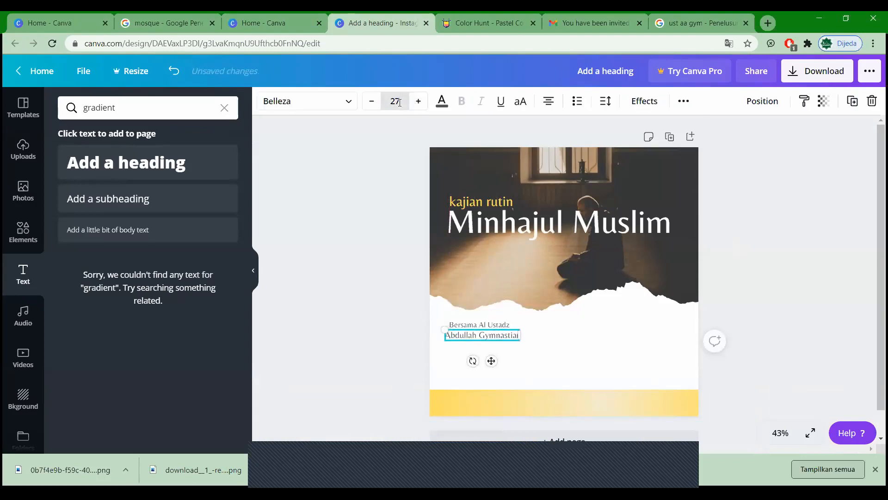
pyautogui.click(395, 101)
pyautogui.scroll(-2, 425, 321)
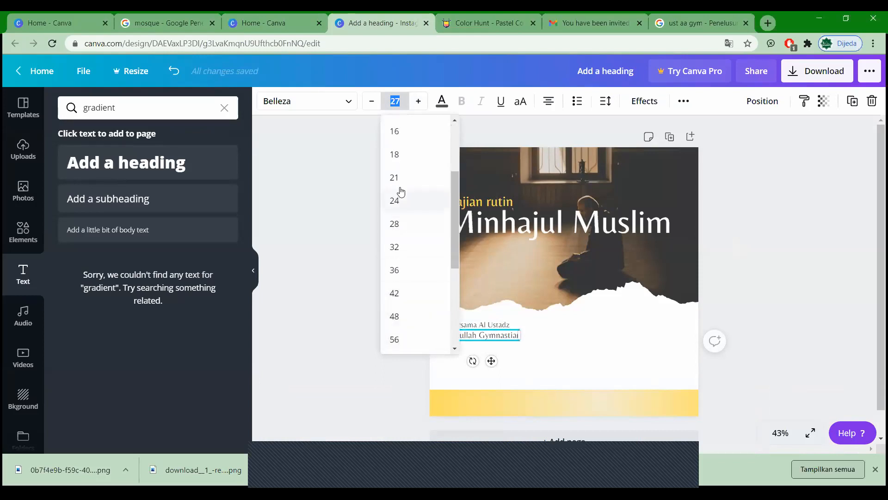
pyautogui.click(410, 296)
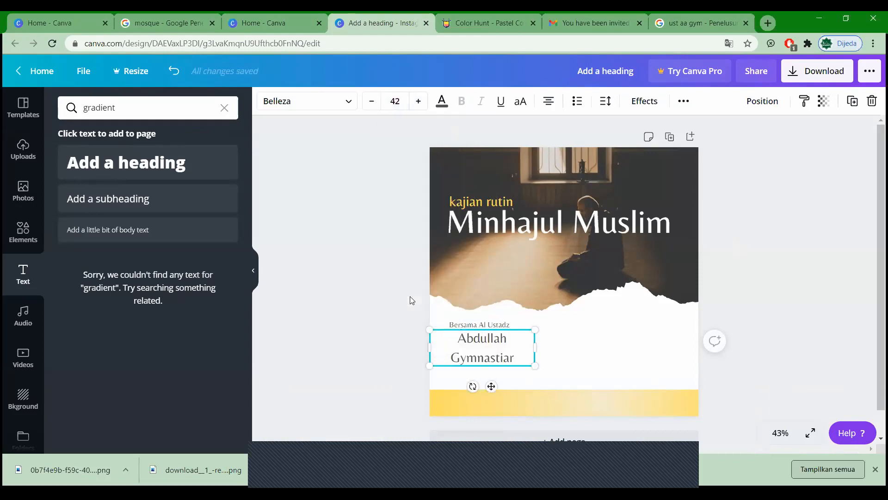
pyautogui.click(399, 99)
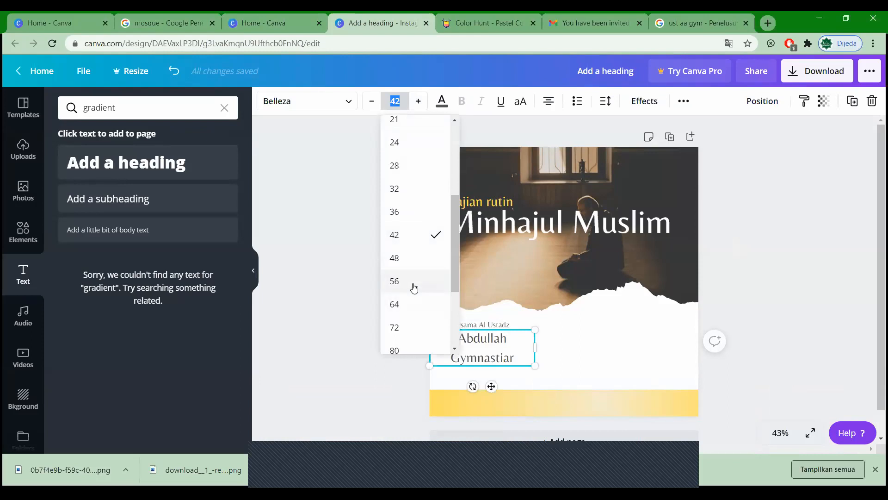
pyautogui.click(414, 283)
pyautogui.moveTo(608, 353); pyautogui.dragTo(621, 349)
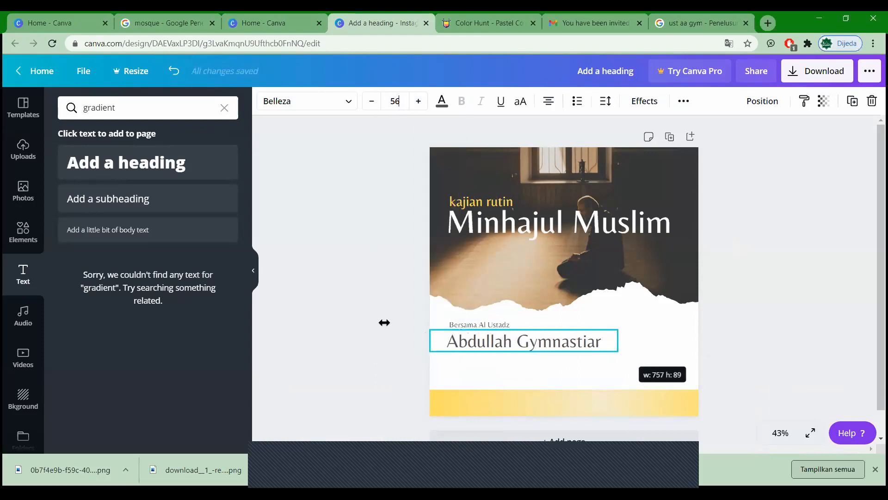
pyautogui.click(376, 392)
pyautogui.moveTo(478, 343); pyautogui.dragTo(478, 341)
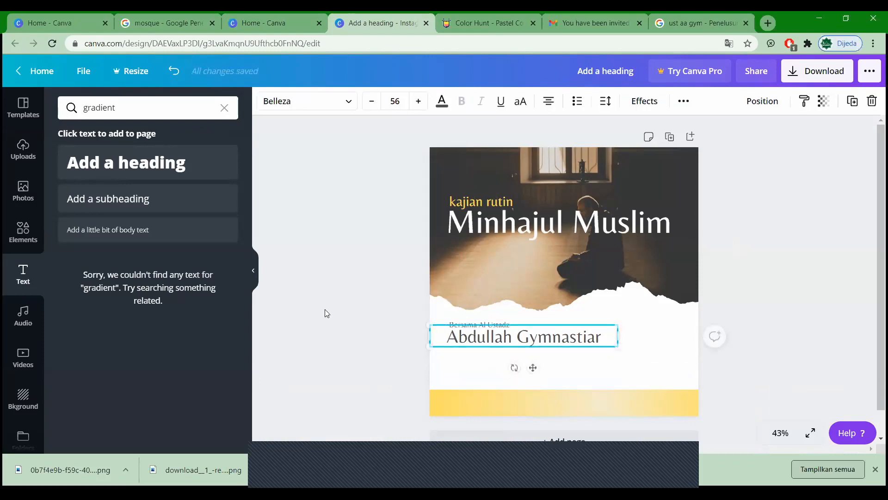
pyautogui.click(364, 322)
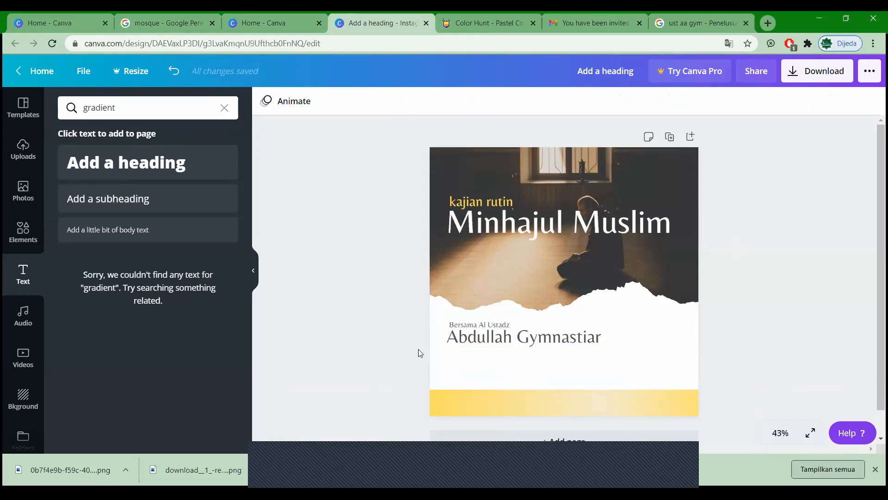
pyautogui.click(493, 368)
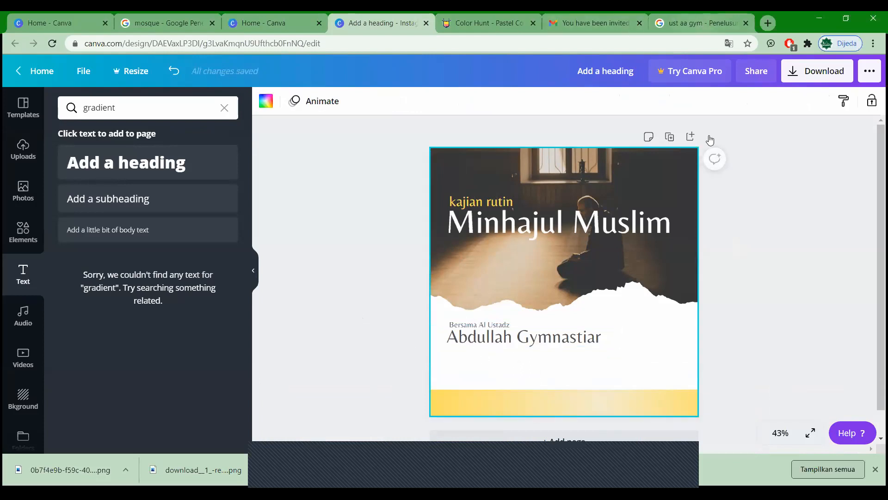
pyautogui.click(697, 23)
# Step: Copy the pesantren founder description from Google and place it at size 30 under the name
pyautogui.moveTo(586, 350); pyautogui.dragTo(733, 349)
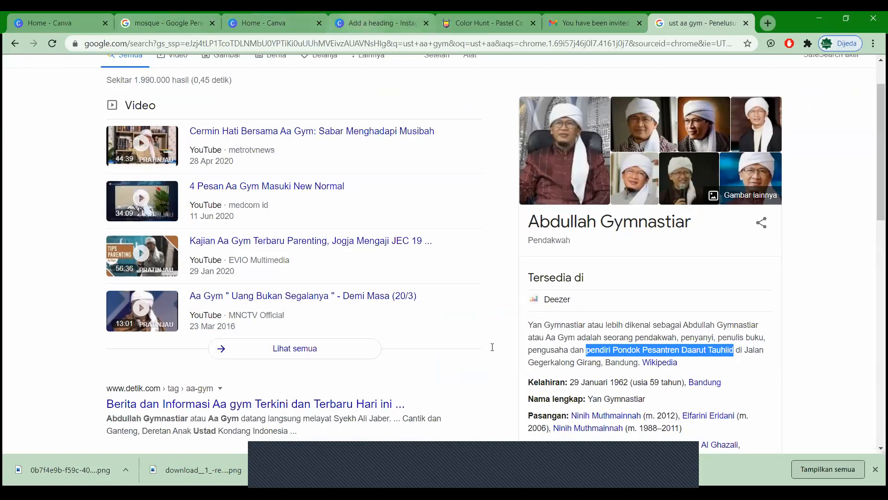
pyautogui.hotkey('ctrl', '4')
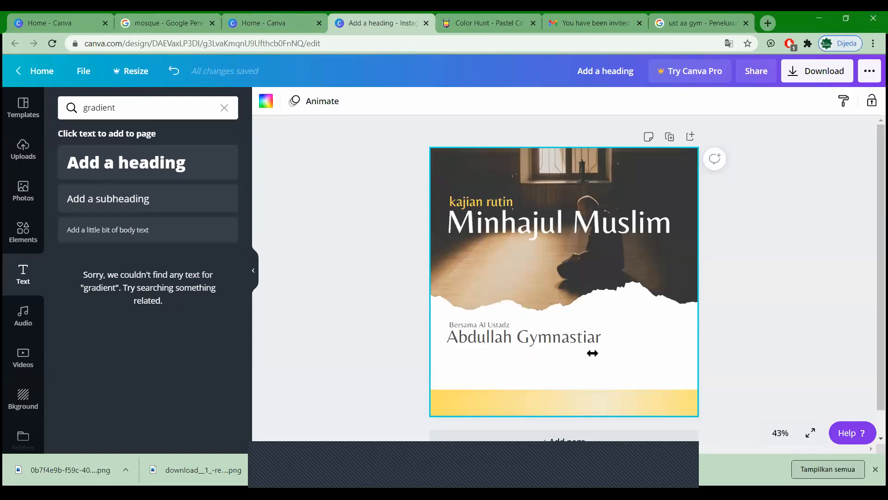
pyautogui.click(608, 354)
pyautogui.moveTo(602, 355)
pyautogui.mouseDown()
pyautogui.moveTo(664, 355)
pyautogui.moveTo(599, 354)
pyautogui.mouseUp()
pyautogui.click(419, 101)
pyautogui.click(418, 101)
pyautogui.click(419, 101)
pyautogui.click(418, 101)
pyautogui.click(418, 101)
pyautogui.click(419, 101)
pyautogui.click(518, 356)
pyautogui.moveTo(527, 350); pyautogui.dragTo(520, 355)
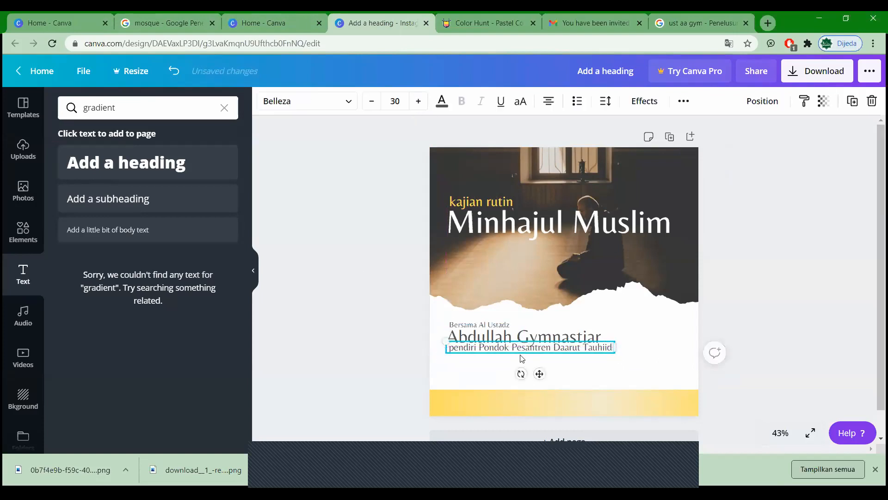
# Step: Capitalise the leading 'P' and correct 'Tauhiid' to 'Tauhid' in the description
pyautogui.doubleClick(452, 350)
pyautogui.tripleClick(451, 350)
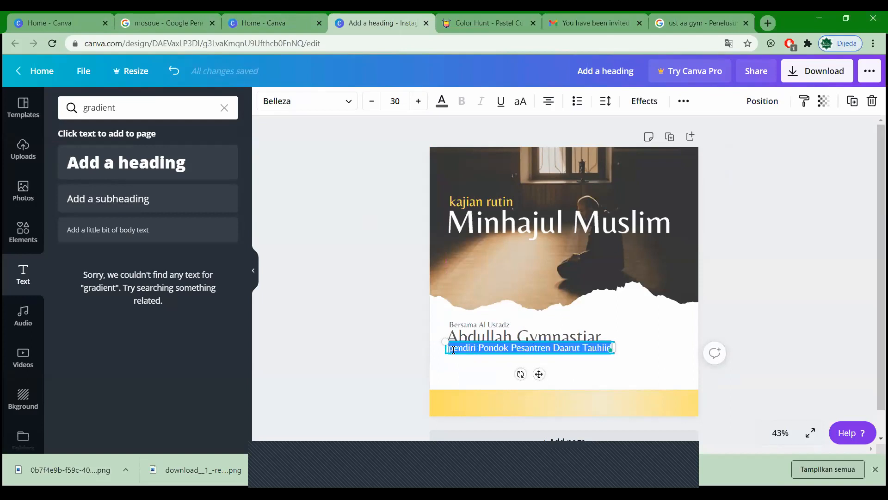
pyautogui.click(453, 350)
pyautogui.press('BackSpace')
pyautogui.write('P')
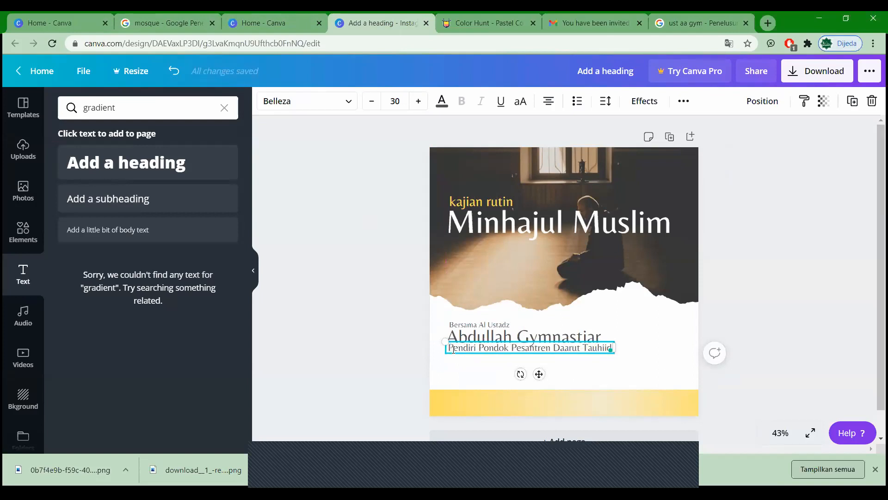
pyautogui.click(604, 350)
pyautogui.press('BackSpace')
pyautogui.click(353, 317)
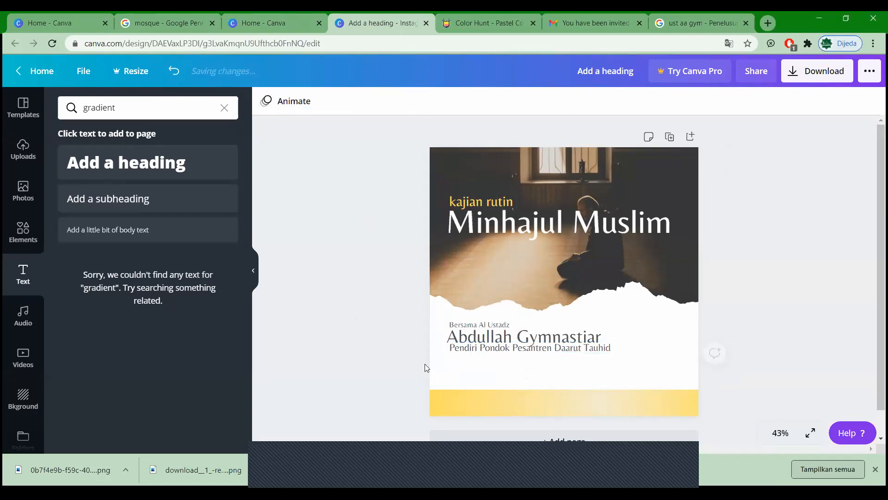
pyautogui.click(487, 355)
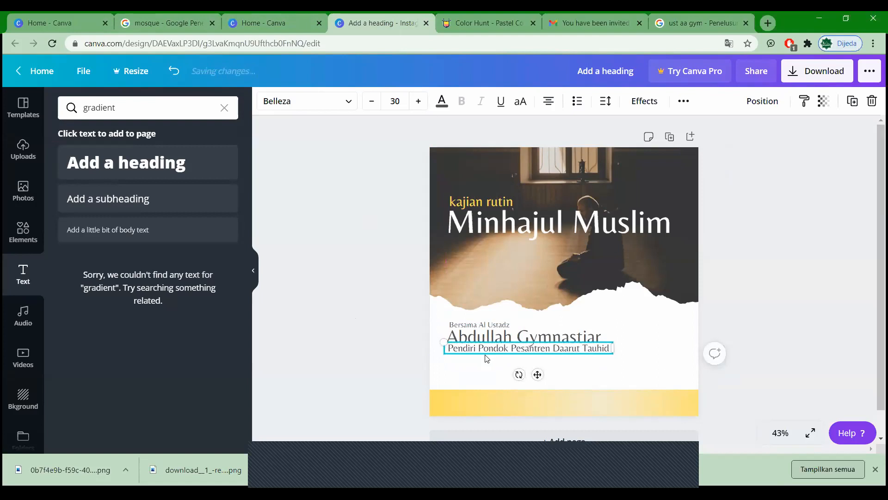
pyautogui.click(384, 343)
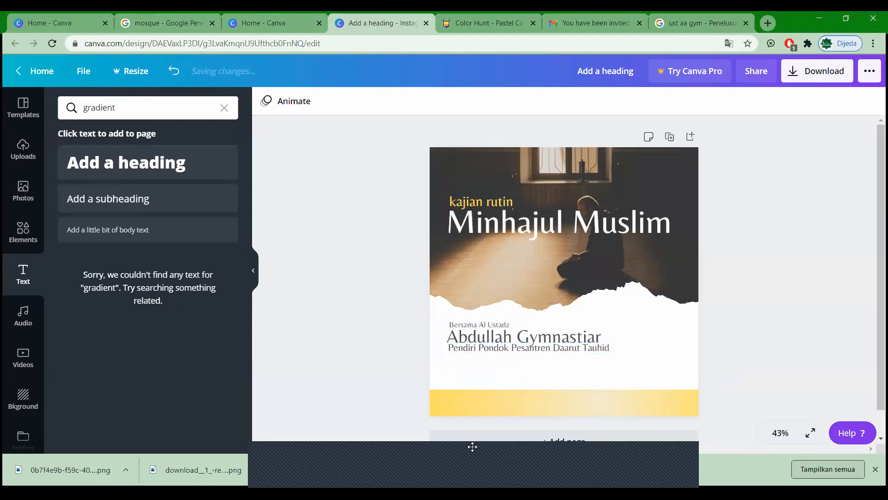
pyautogui.click(524, 354)
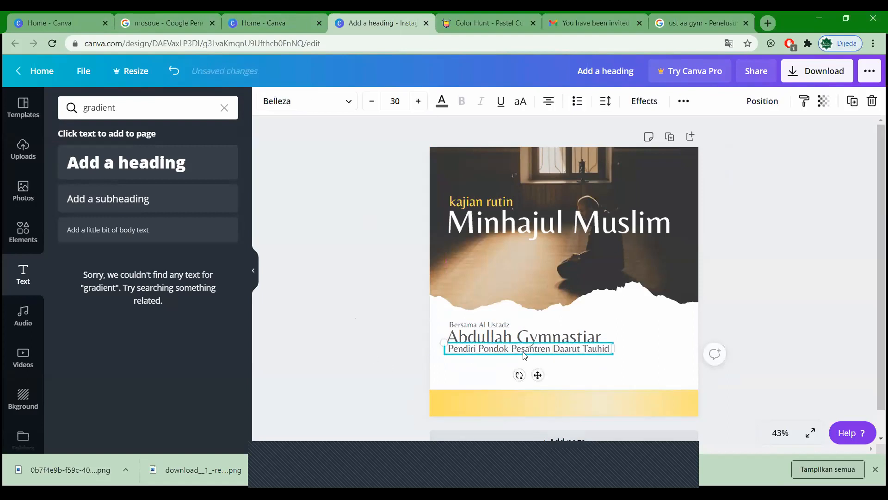
pyautogui.click(377, 310)
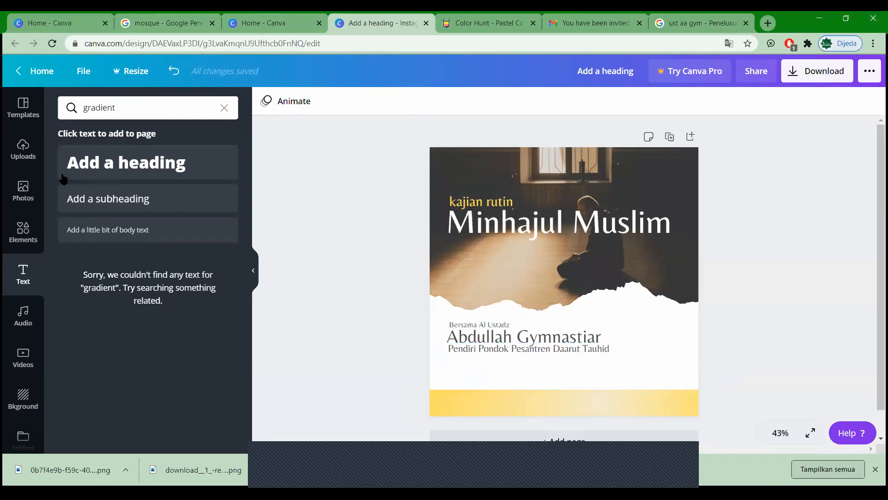
# Step: Search elements for 'LINE' and place a plain line just under the Pendiri subtitle
pyautogui.click(25, 155)
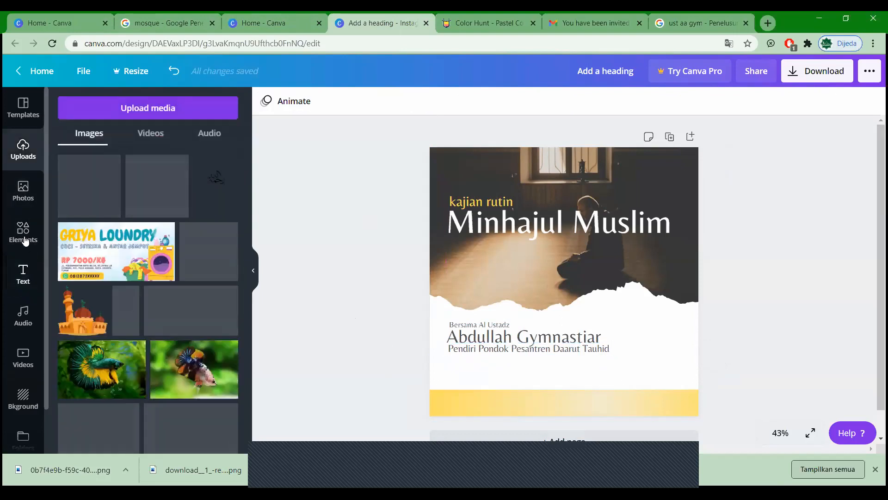
pyautogui.click(25, 240)
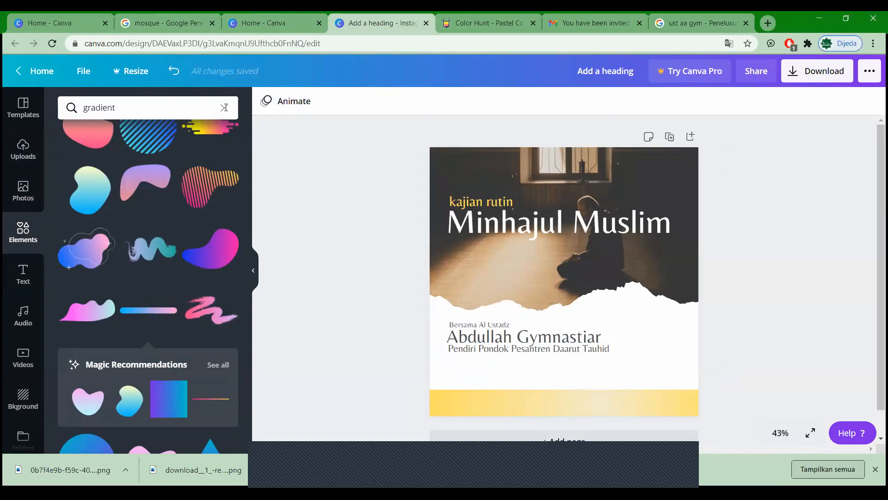
pyautogui.click(224, 107)
pyautogui.write('LINE')
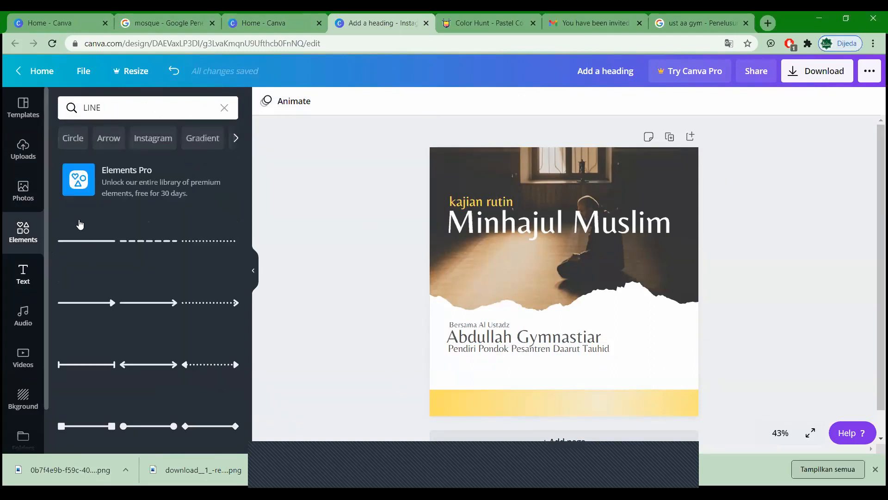
pyautogui.click(136, 252)
pyautogui.moveTo(577, 286); pyautogui.dragTo(567, 357)
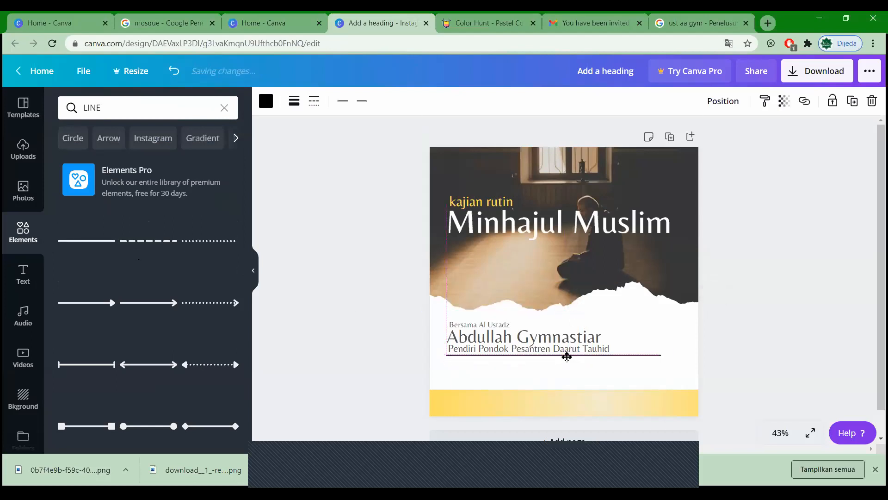
pyautogui.click(409, 382)
# Step: Try dashed and dotted styles, then set the line back to solid with a thinner weight
pyautogui.click(519, 355)
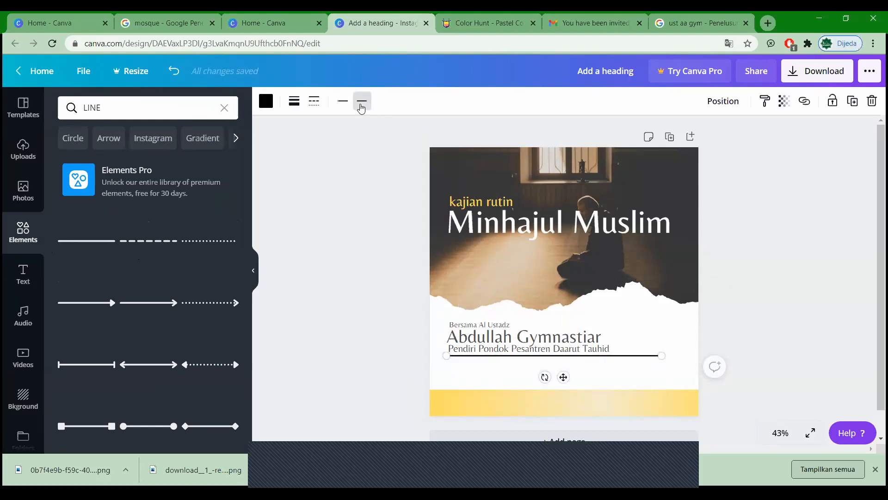
pyautogui.click(361, 102)
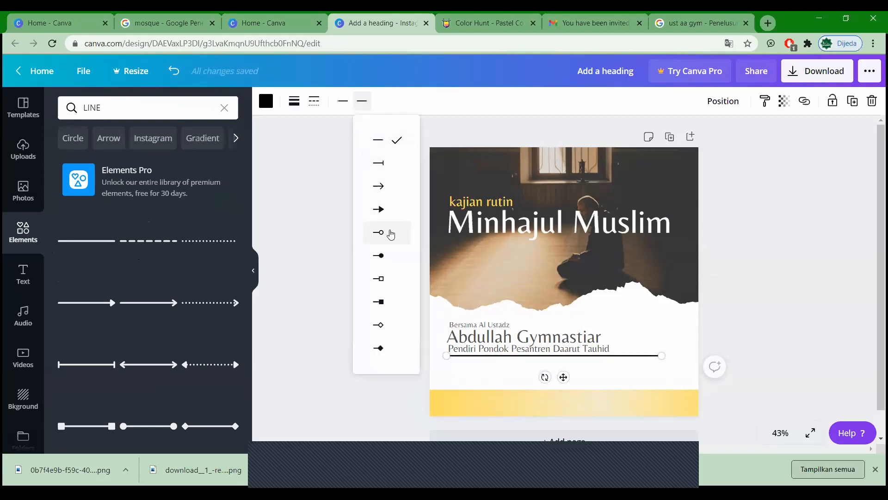
pyautogui.click(342, 101)
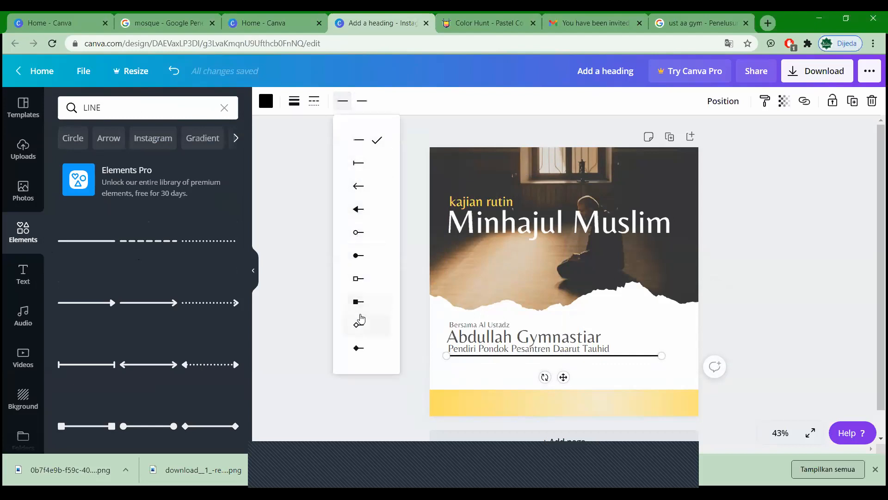
pyautogui.click(314, 101)
pyautogui.click(349, 190)
pyautogui.click(350, 215)
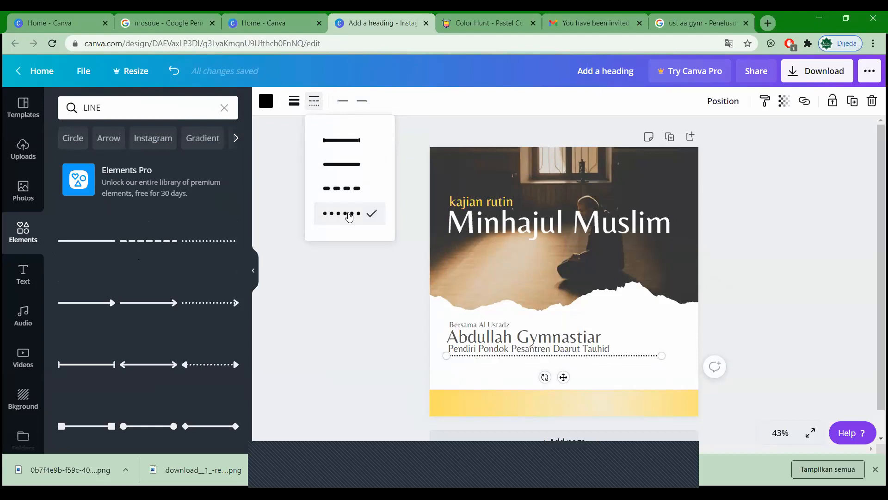
pyautogui.click(344, 166)
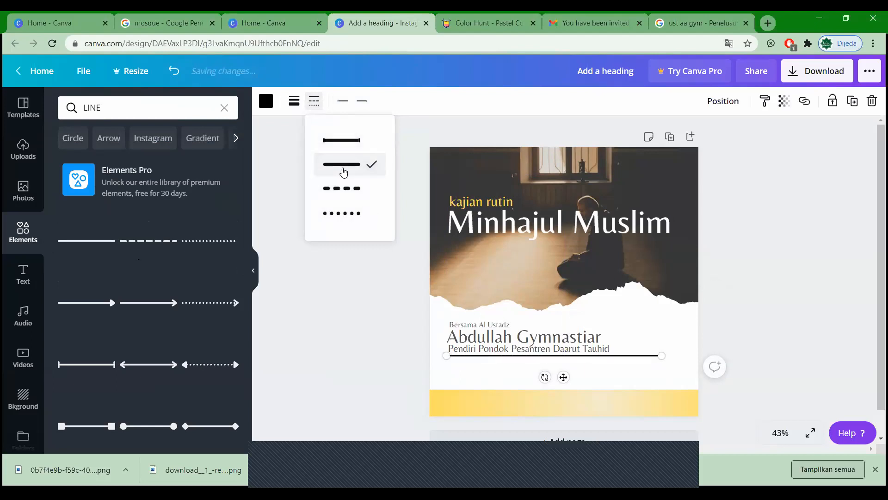
pyautogui.click(295, 101)
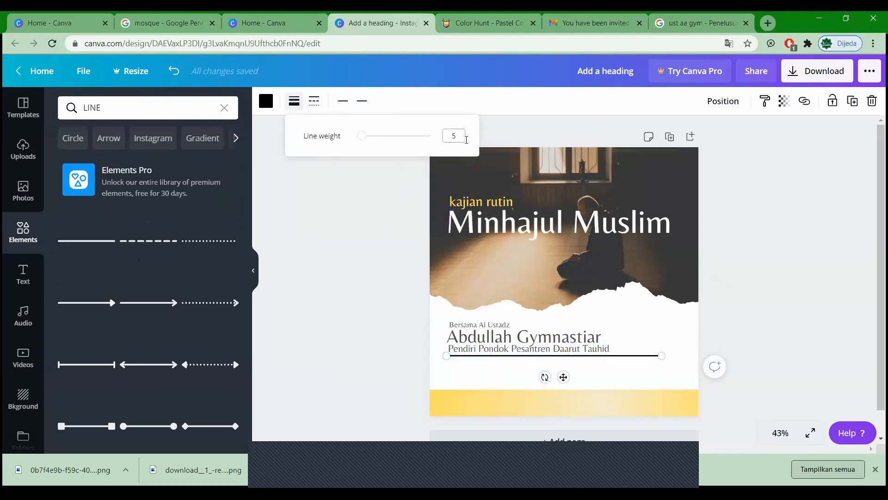
pyautogui.click(454, 139)
pyautogui.click(400, 248)
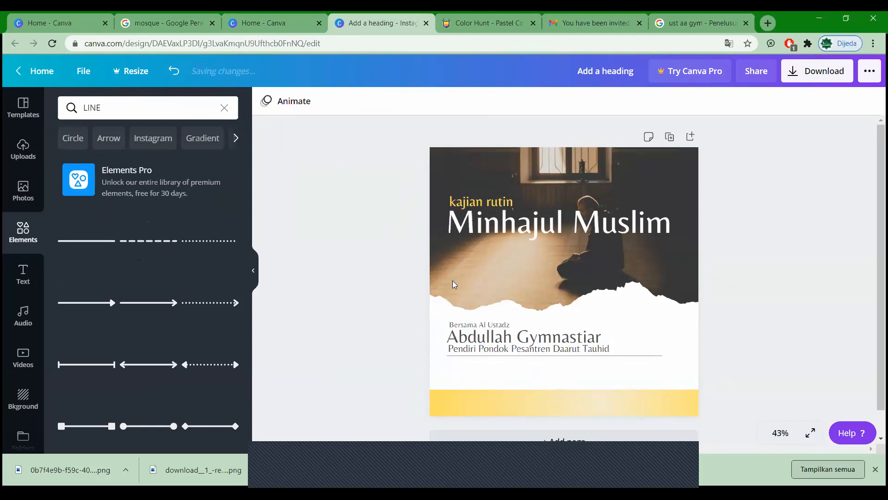
pyautogui.click(588, 359)
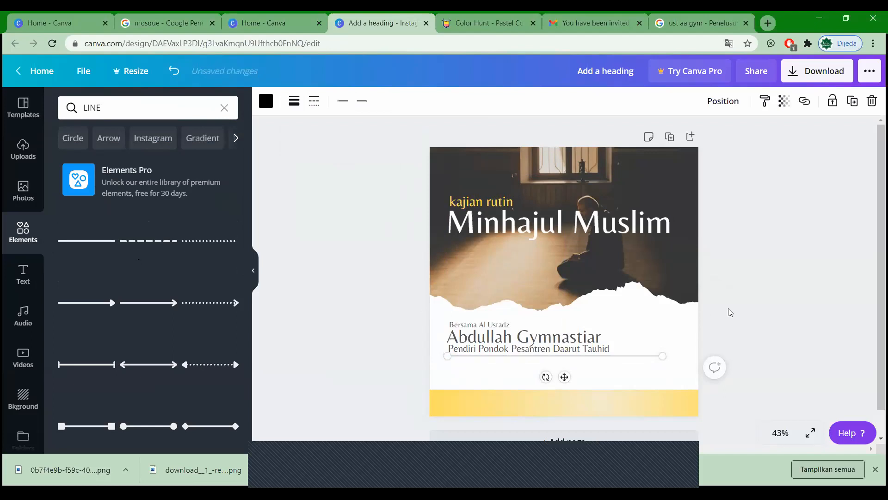
pyautogui.click(742, 310)
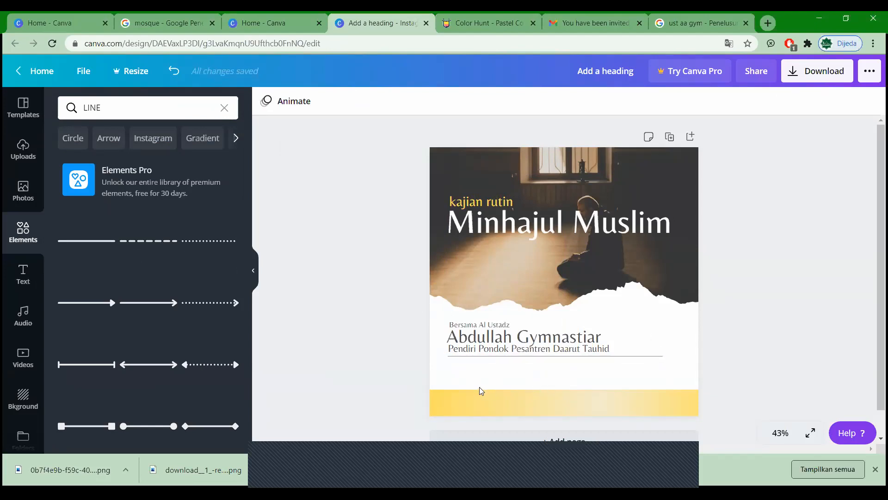
pyautogui.click(478, 350)
pyautogui.click(361, 317)
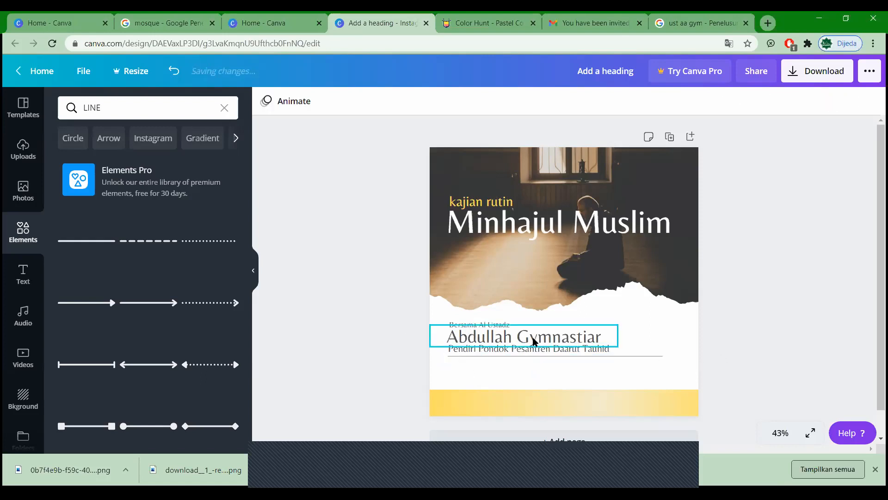
# Step: Duplicate 'Bersama Al Ustadz' below the divider, retype it as 'Sabtu, 13 Muharram 1441 H', and left-align it
pyautogui.click(468, 321)
pyautogui.hotkey('ctrl', 'd')
pyautogui.moveTo(475, 330); pyautogui.dragTo(468, 366)
pyautogui.doubleClick(468, 367)
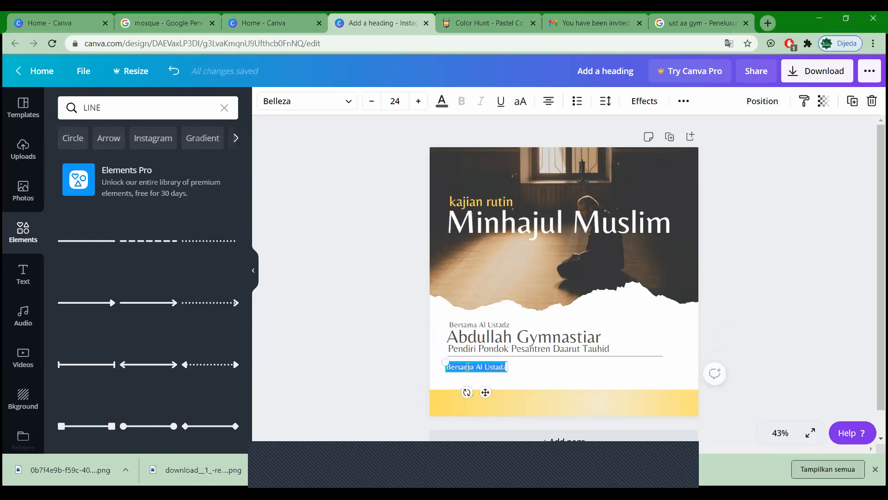
pyautogui.press('BackSpace')
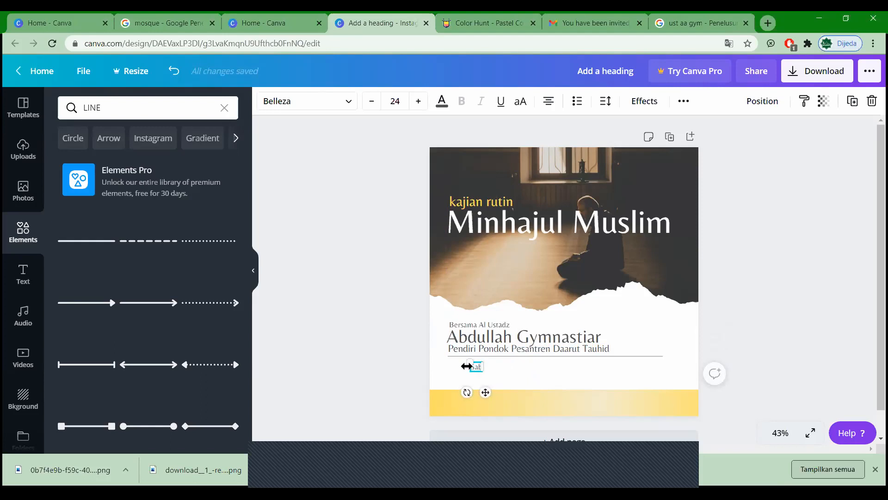
pyautogui.write('Sabtu, 13 Muhamm')
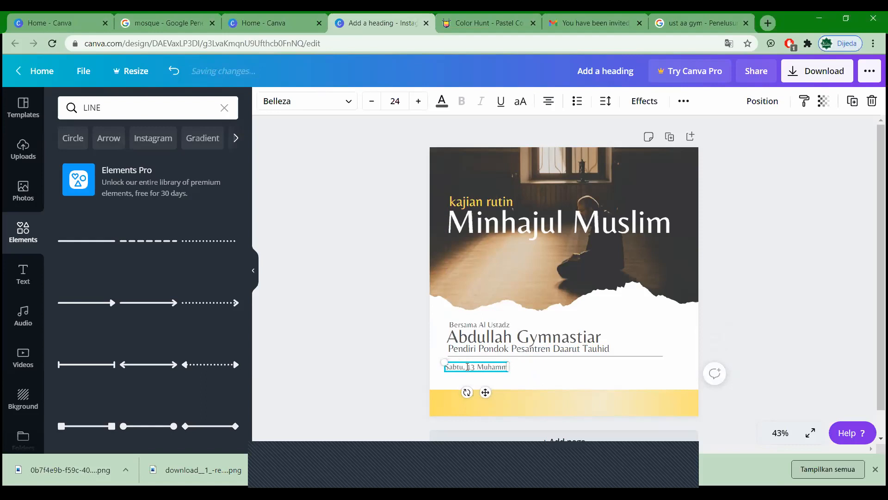
pyautogui.press('BackSpace')
pyautogui.press('BackSpace')
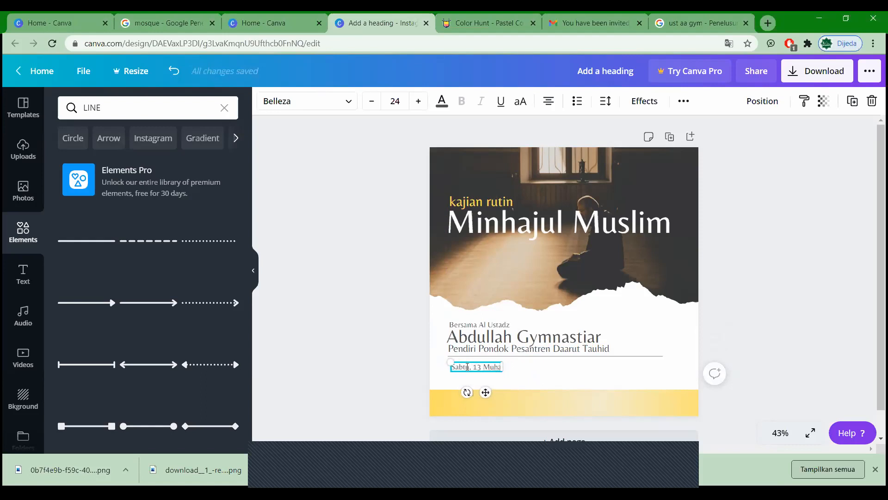
pyautogui.write('rram 1442')
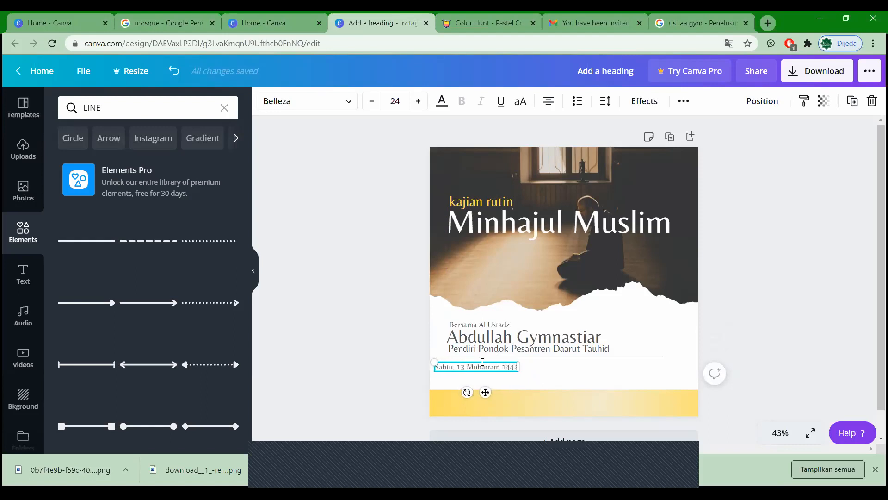
pyautogui.press('BackSpace')
pyautogui.write('1 H')
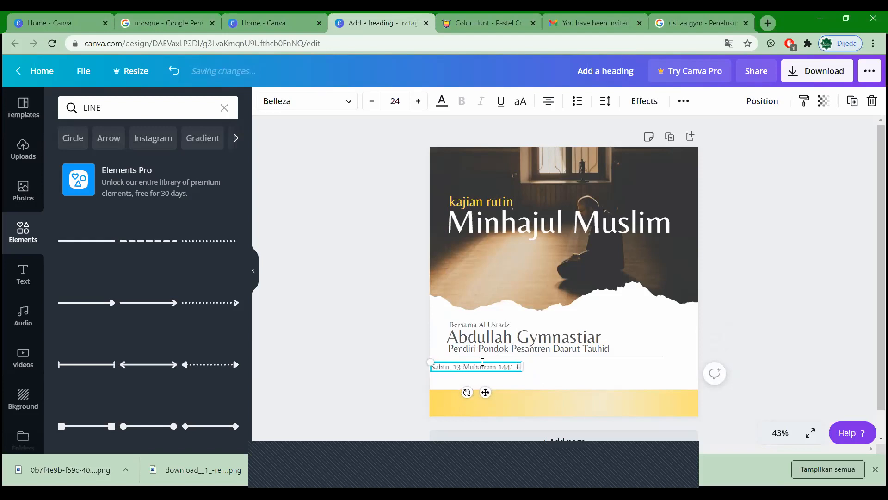
pyautogui.click(350, 359)
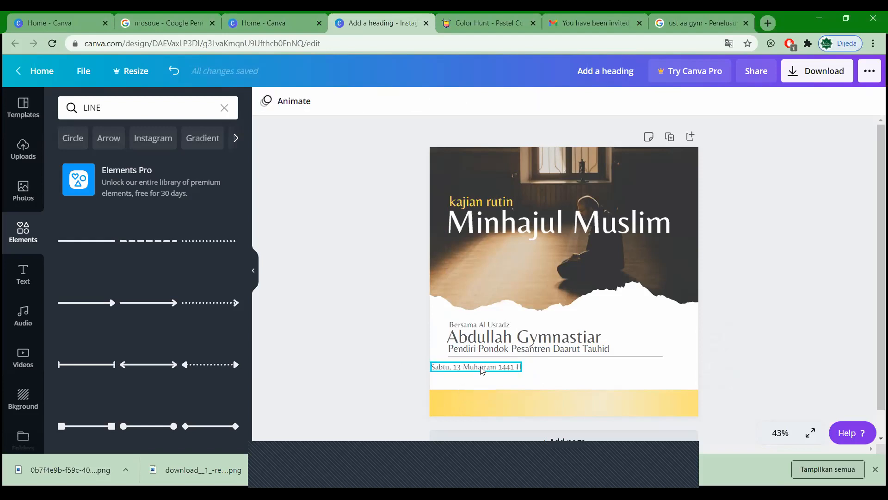
pyautogui.moveTo(496, 368); pyautogui.dragTo(497, 366)
pyautogui.click(410, 357)
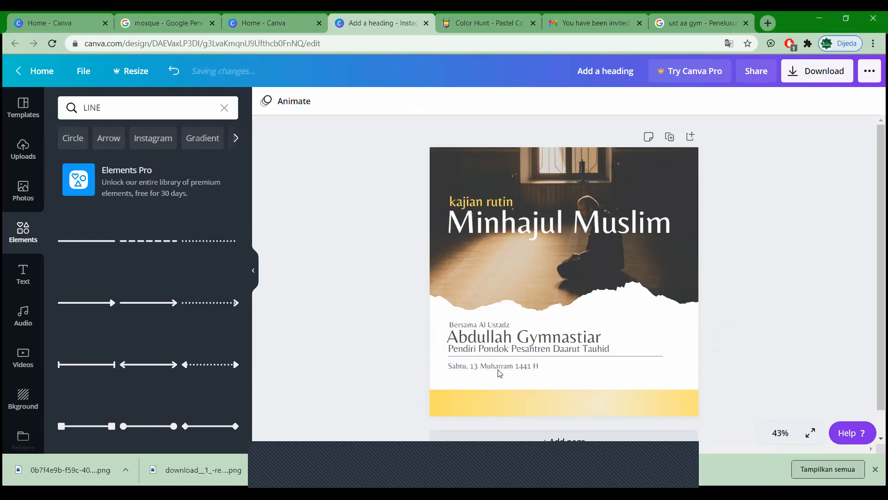
# Step: Copy the date line below itself, change it to 'Bada Maghrib - Selesai', and left-align it with the date
pyautogui.click(492, 364)
pyautogui.click(352, 365)
pyautogui.moveTo(471, 364)
pyautogui.mouseDown()
pyautogui.moveTo(482, 377)
pyautogui.moveTo(473, 379)
pyautogui.mouseUp()
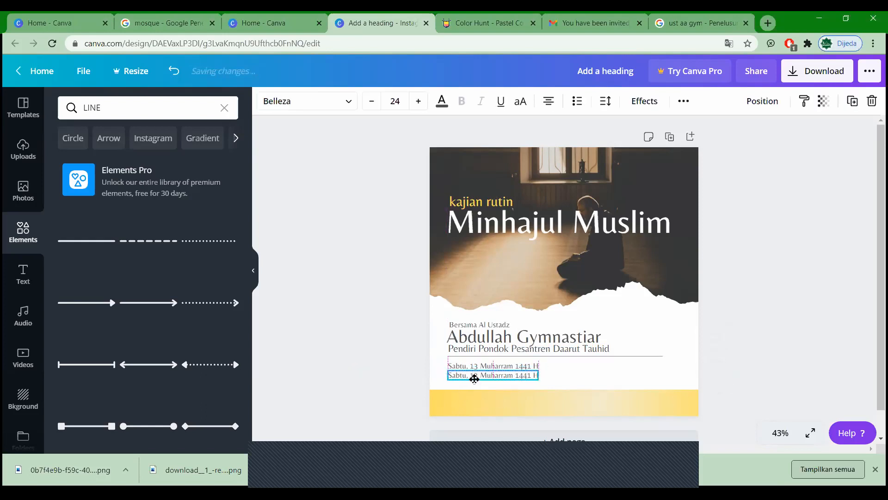
pyautogui.tripleClick(475, 377)
pyautogui.write('Bad')
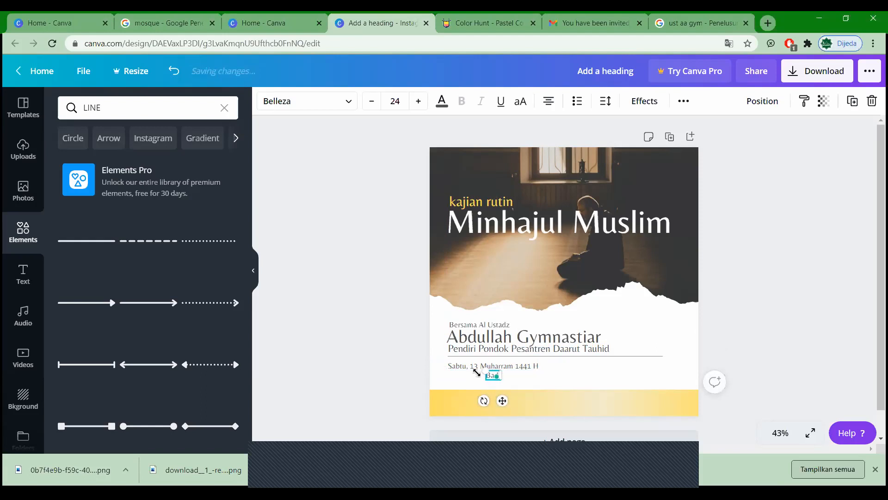
pyautogui.write(' Maghrib - S')
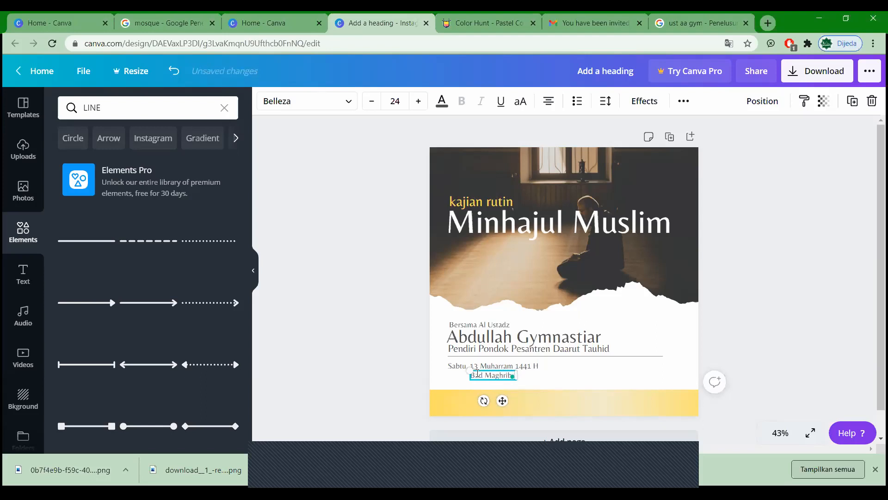
pyautogui.write('elesai')
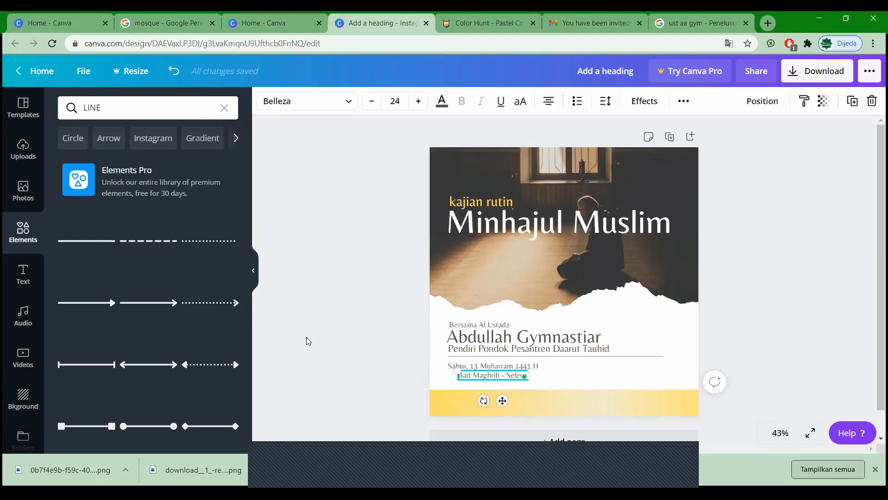
pyautogui.click(307, 336)
pyautogui.moveTo(494, 382); pyautogui.dragTo(484, 381)
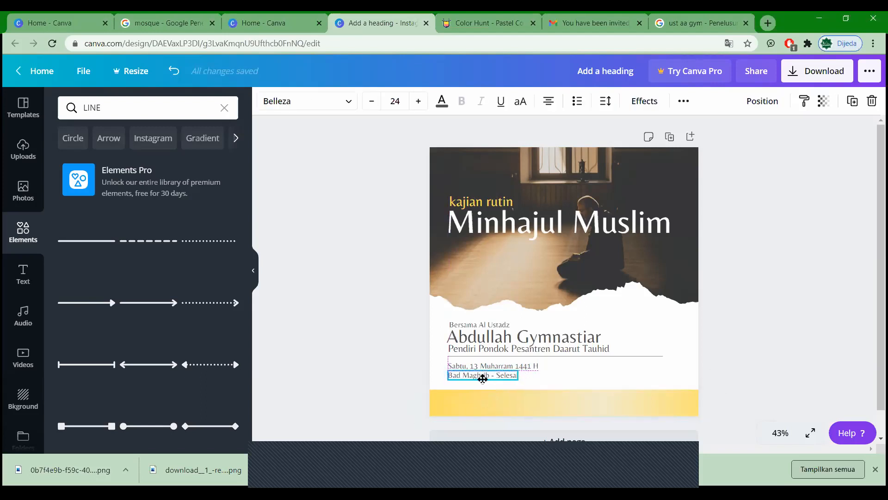
pyautogui.write('a')
pyautogui.click(380, 375)
pyautogui.click(461, 377)
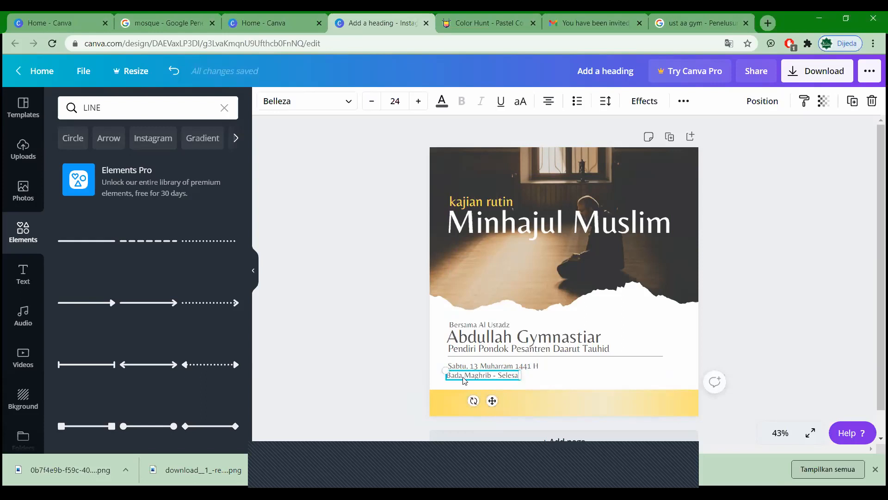
pyautogui.click(373, 380)
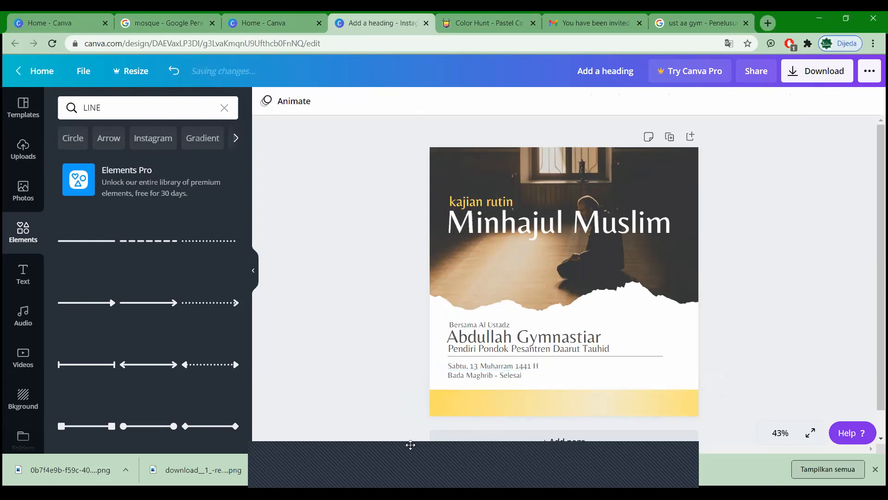
# Step: Copy the time line onto the yellow band, retype it as 'Mushola Universitas Respati Indonesia', and widen it to one line
pyautogui.click(492, 376)
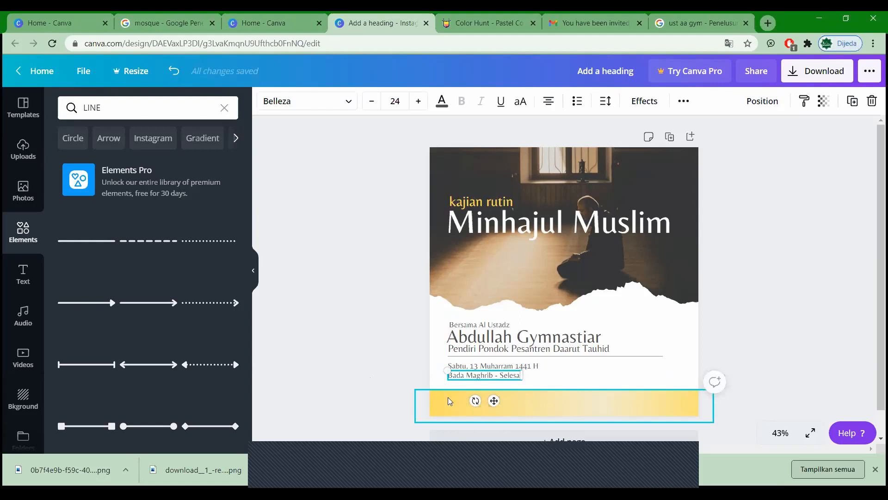
pyautogui.click(555, 413)
pyautogui.moveTo(472, 373); pyautogui.dragTo(471, 403)
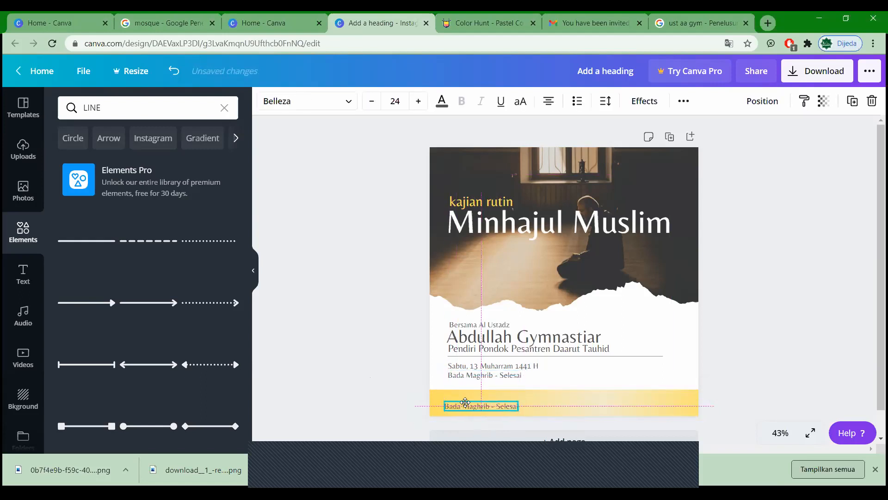
pyautogui.doubleClick(471, 402)
pyautogui.tripleClick(470, 402)
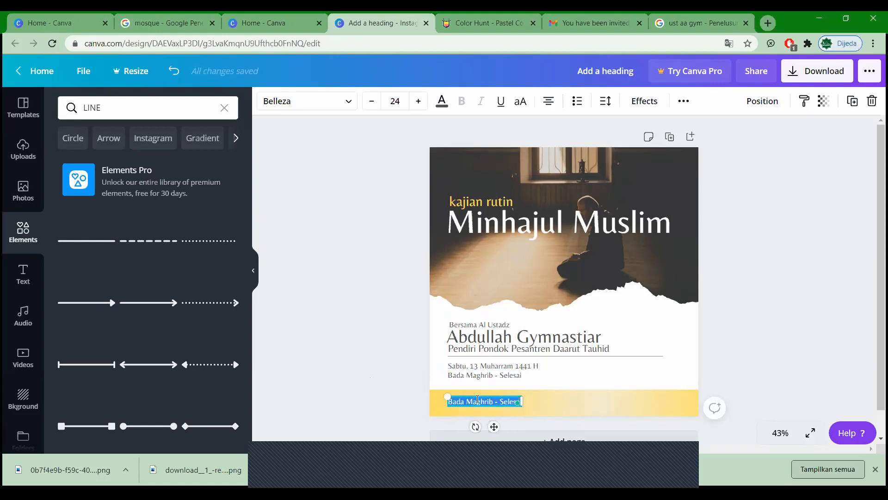
pyautogui.write('Mush')
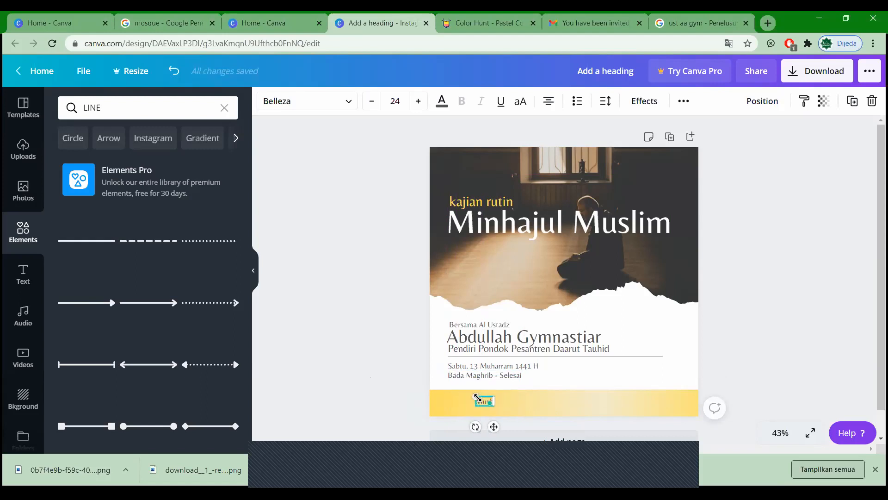
pyautogui.write('ol')
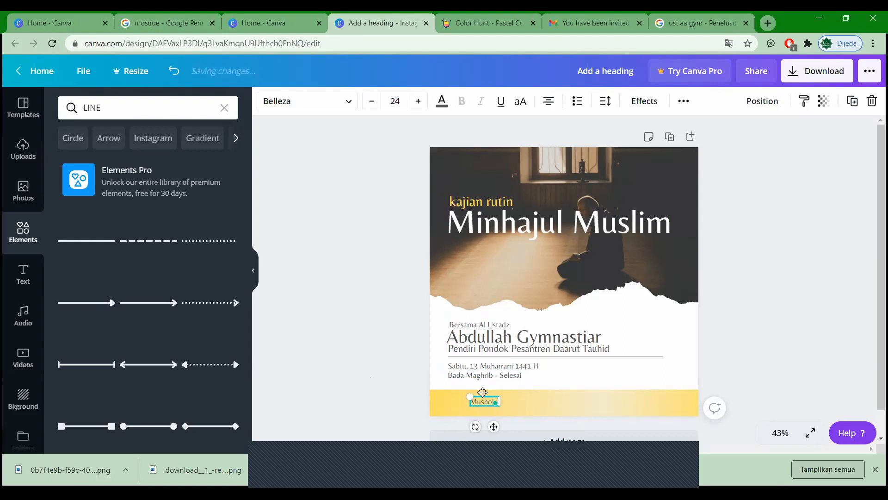
pyautogui.write('a Universit')
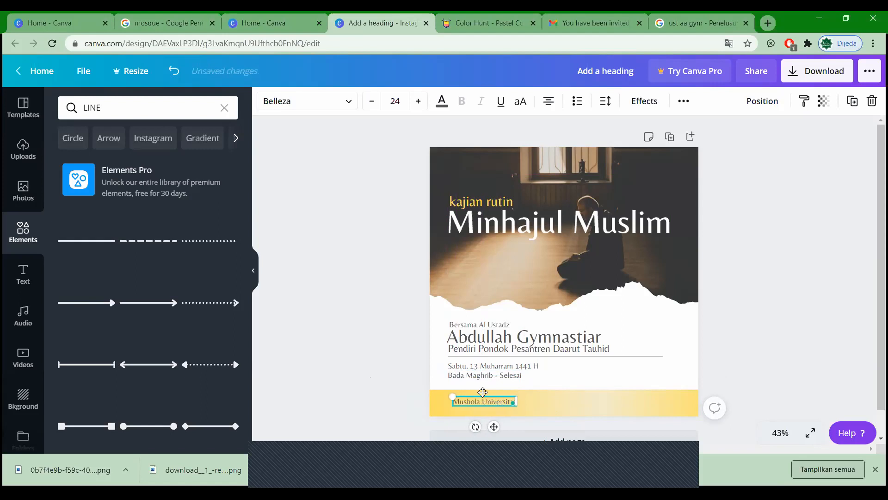
pyautogui.write('as Respati Indone')
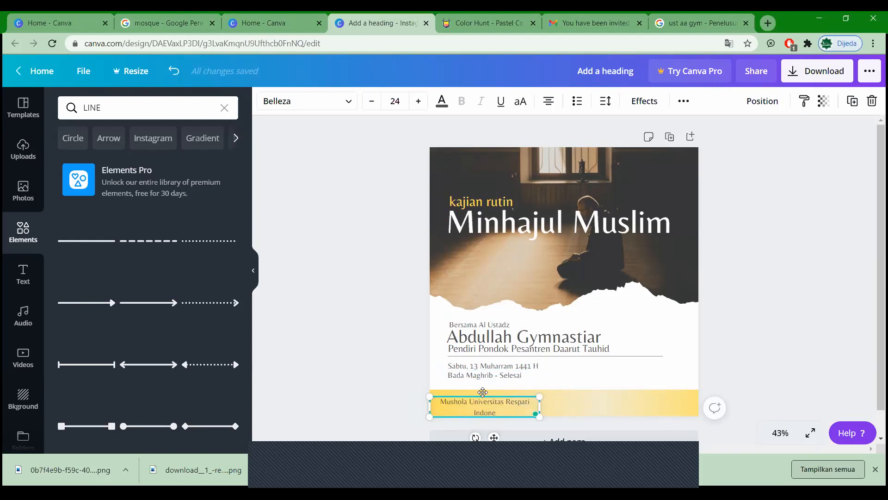
pyautogui.write('sia')
pyautogui.click(358, 404)
pyautogui.click(534, 405)
pyautogui.moveTo(539, 406); pyautogui.dragTo(583, 402)
pyautogui.click(373, 384)
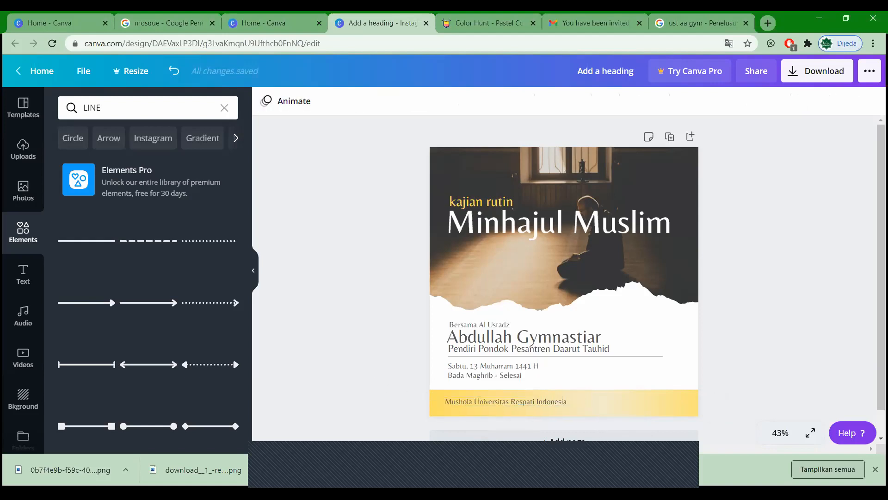
# Step: Move the venue text box to the top of the photo and retype it as the LDK label
pyautogui.click(466, 402)
pyautogui.moveTo(468, 400); pyautogui.dragTo(442, 400)
pyautogui.click(678, 382)
pyautogui.click(551, 401)
pyautogui.click(760, 312)
pyautogui.moveTo(552, 401); pyautogui.dragTo(588, 159)
pyautogui.doubleClick(588, 158)
pyautogui.write('Ldl')
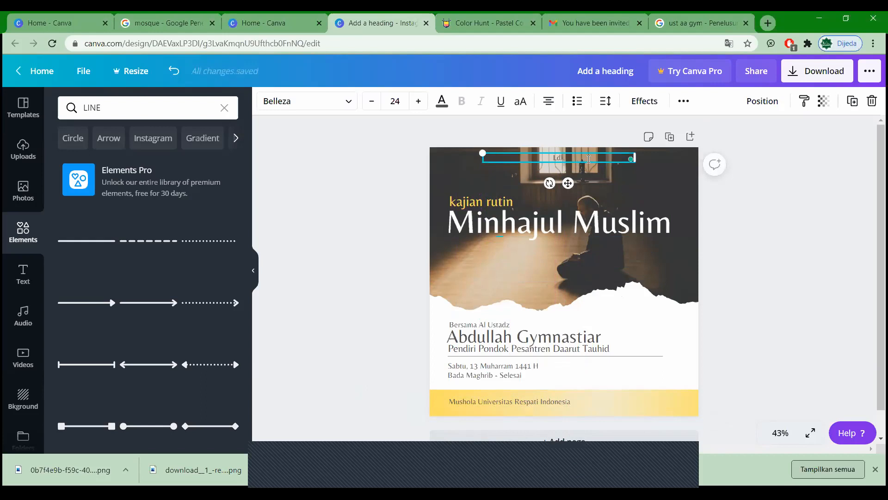
pyautogui.write('D')
pyautogui.write('K')
pyautogui.write(' Sy')
pyautogui.write('autur')
pyautogui.write('hman')
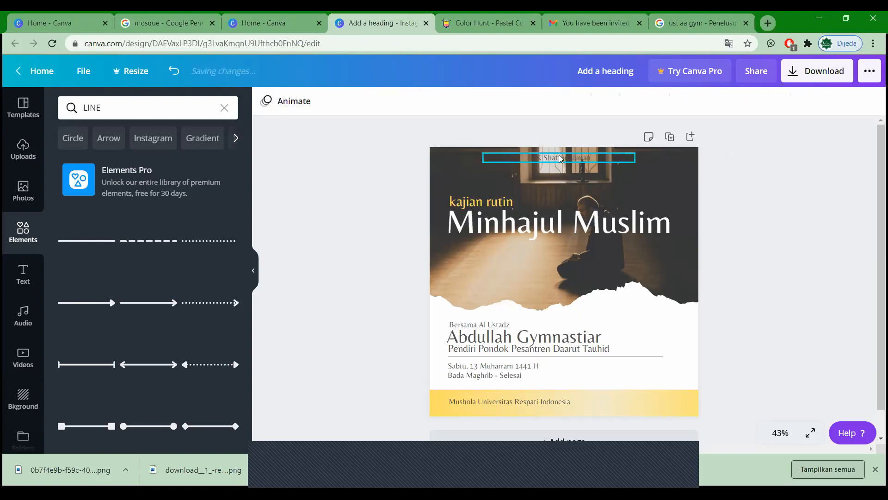
# Step: Change the LDK label's text colour to white
pyautogui.click(442, 101)
pyautogui.click(225, 216)
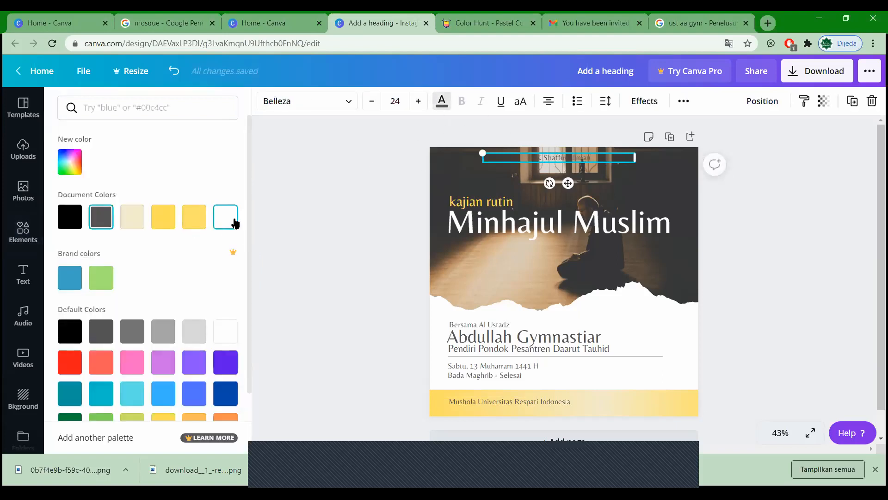
pyautogui.click(442, 101)
pyautogui.click(781, 216)
# Step: Raise the label's letter spacing to 265 and centre it horizontally on the page
pyautogui.click(543, 158)
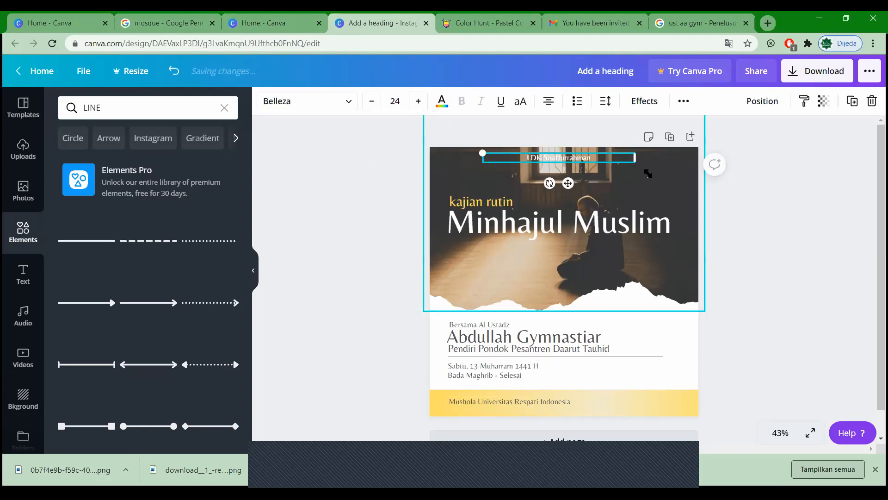
pyautogui.click(610, 106)
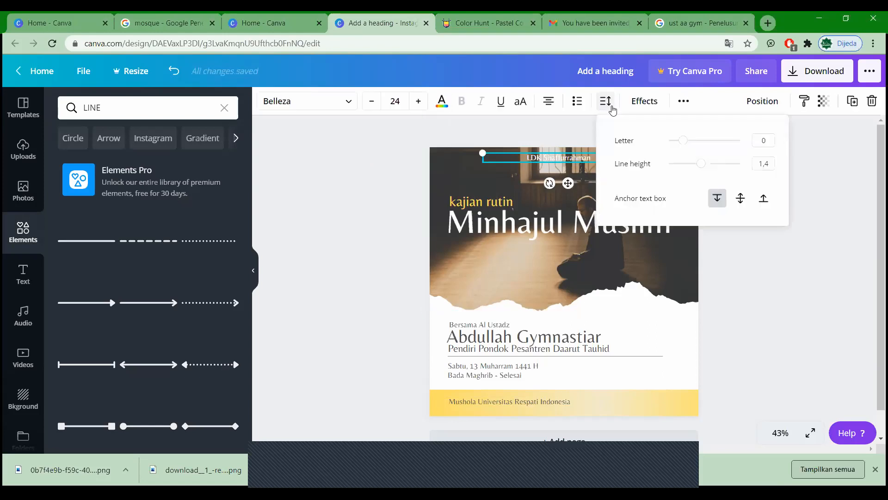
pyautogui.moveTo(686, 145); pyautogui.dragTo(700, 147)
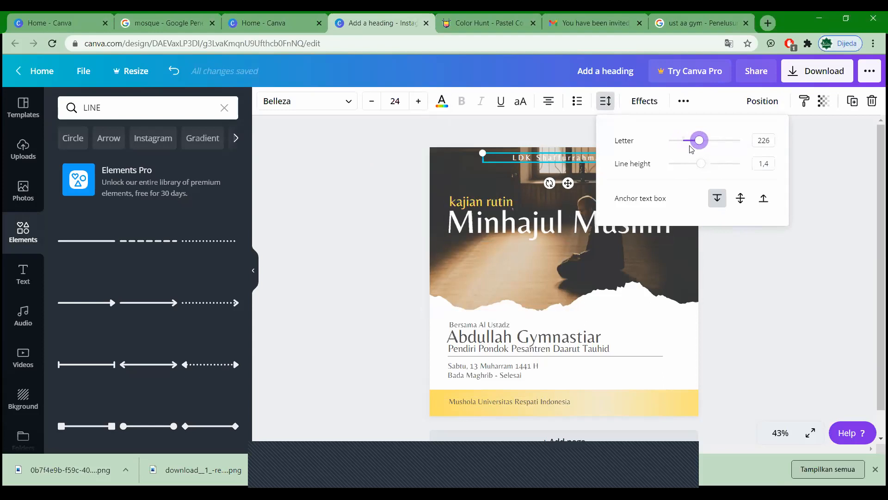
pyautogui.moveTo(702, 144); pyautogui.dragTo(703, 143)
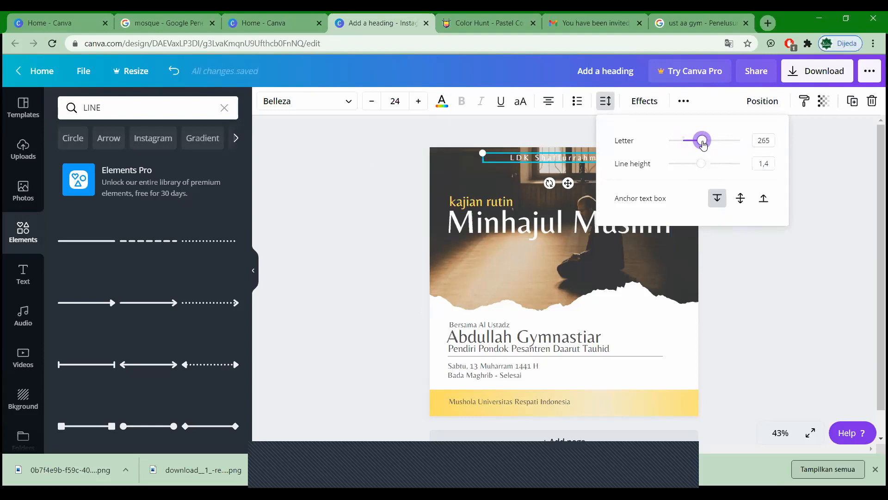
pyautogui.click(394, 228)
pyautogui.moveTo(595, 163); pyautogui.dragTo(597, 163)
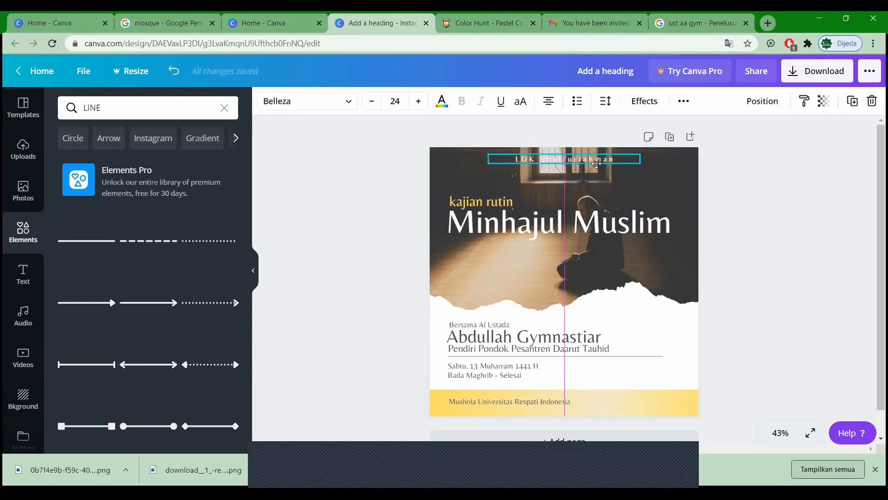
pyautogui.click(779, 308)
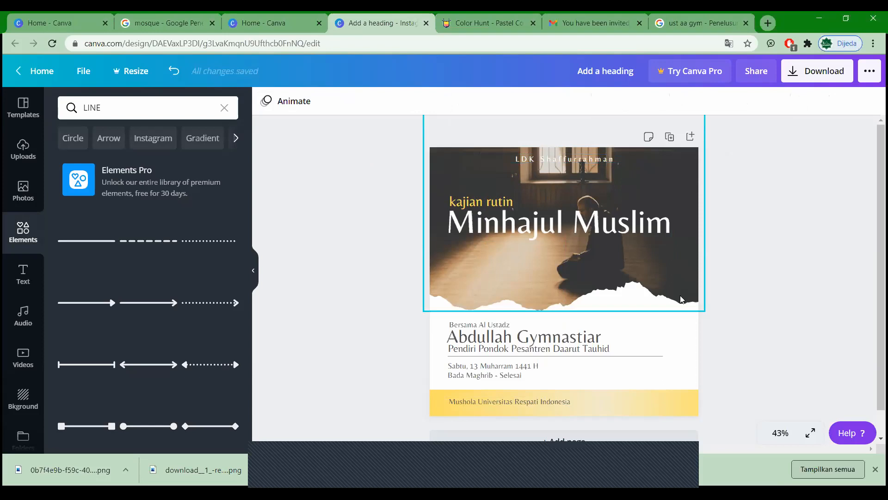
# Step: Shift the praying-man photo down inside its torn-edge frame so more window shows at the top
pyautogui.doubleClick(640, 253)
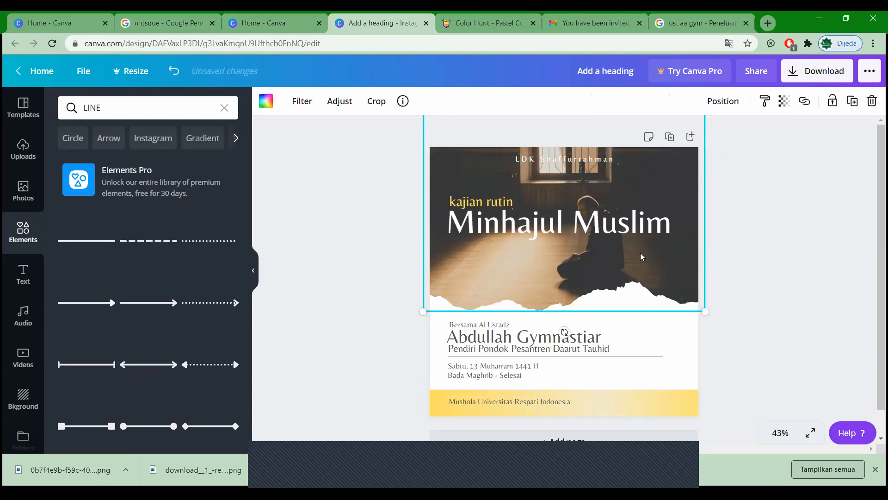
pyautogui.moveTo(640, 253); pyautogui.dragTo(684, 271)
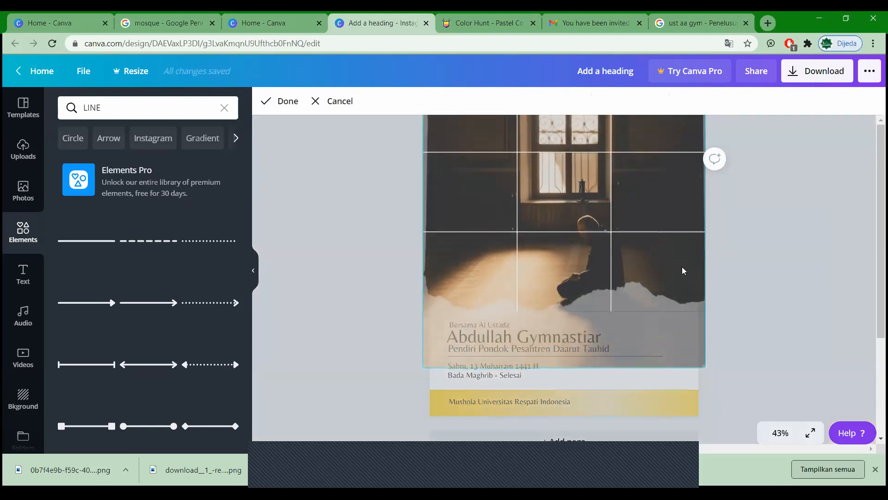
pyautogui.click(759, 267)
pyautogui.doubleClick(600, 254)
pyautogui.moveTo(601, 254); pyautogui.dragTo(622, 267)
pyautogui.click(779, 252)
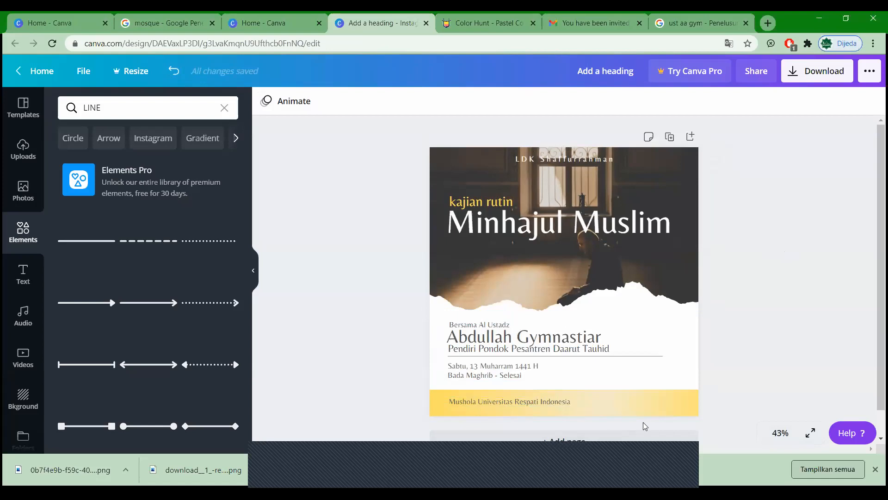
pyautogui.click(649, 411)
pyautogui.click(777, 292)
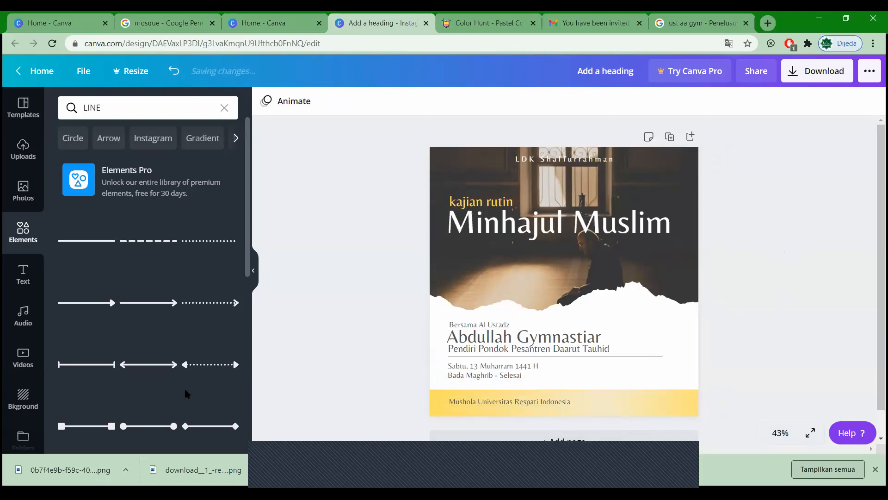
# Step: Add the uploaded WhatsApp logo, shrink it to a small icon and place it at the footer's right end
pyautogui.click(23, 148)
pyautogui.scroll(-10, 70, 208)
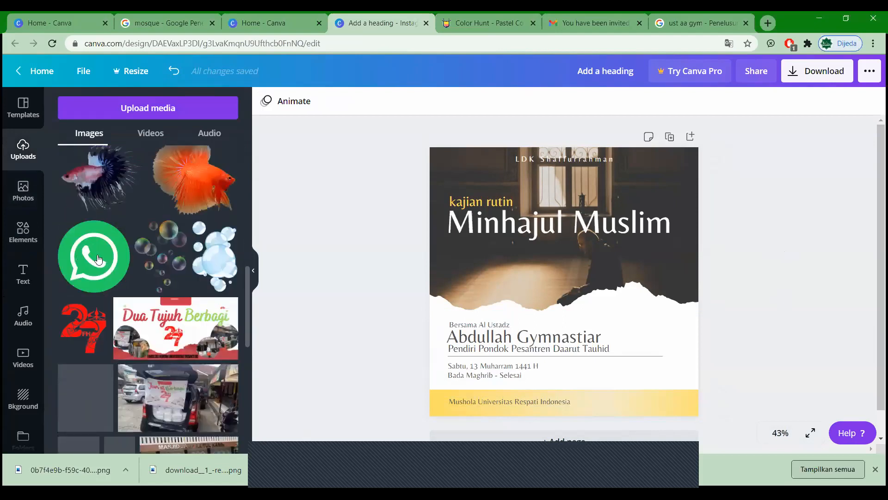
pyautogui.click(98, 259)
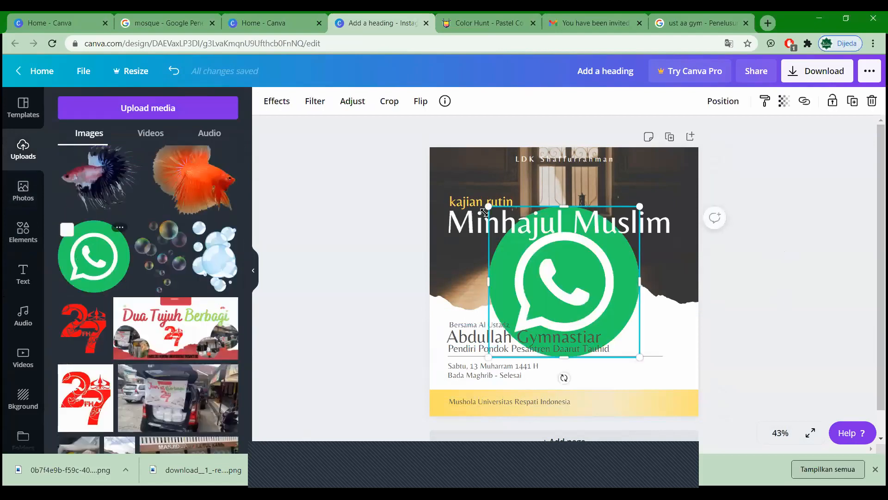
pyautogui.moveTo(636, 332); pyautogui.dragTo(610, 403)
pyautogui.click(730, 380)
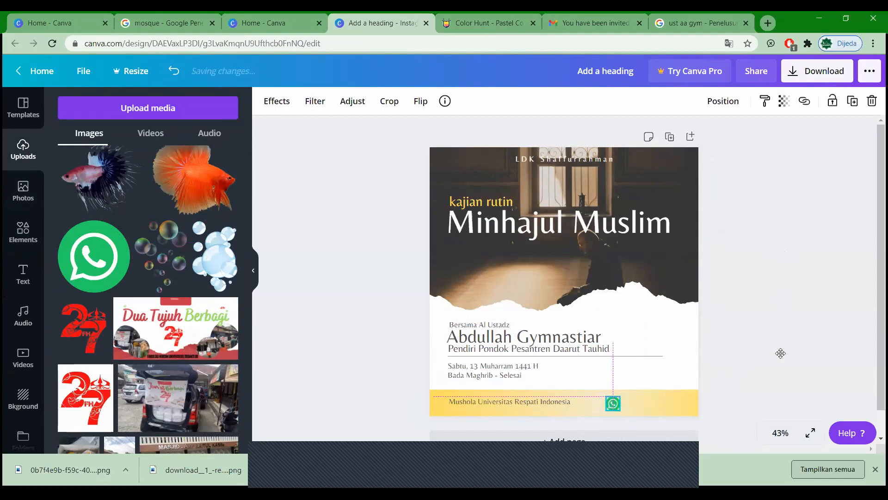
pyautogui.click(779, 353)
# Step: Duplicate the 'Bada Maghrib - Selesai' line beside the WhatsApp icon and retype it as 'Informasi'
pyautogui.click(511, 381)
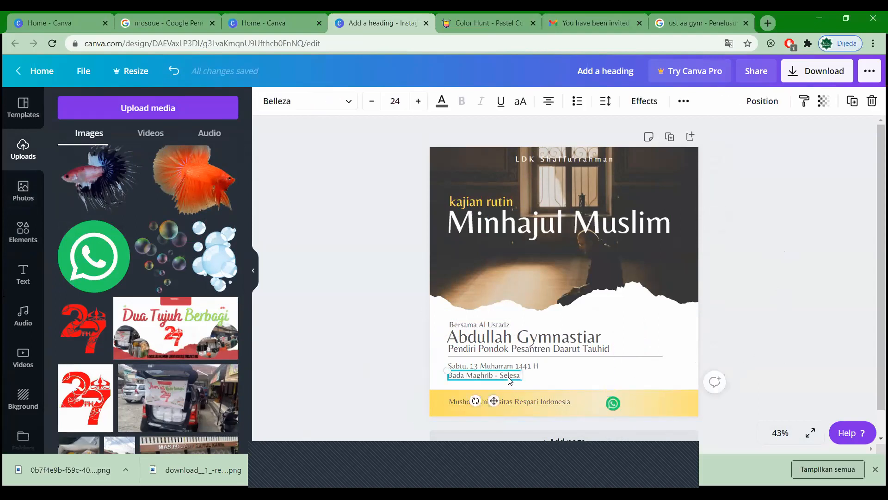
pyautogui.hotkey('ctrl', 'd')
pyautogui.moveTo(507, 380); pyautogui.dragTo(675, 400)
pyautogui.doubleClick(675, 400)
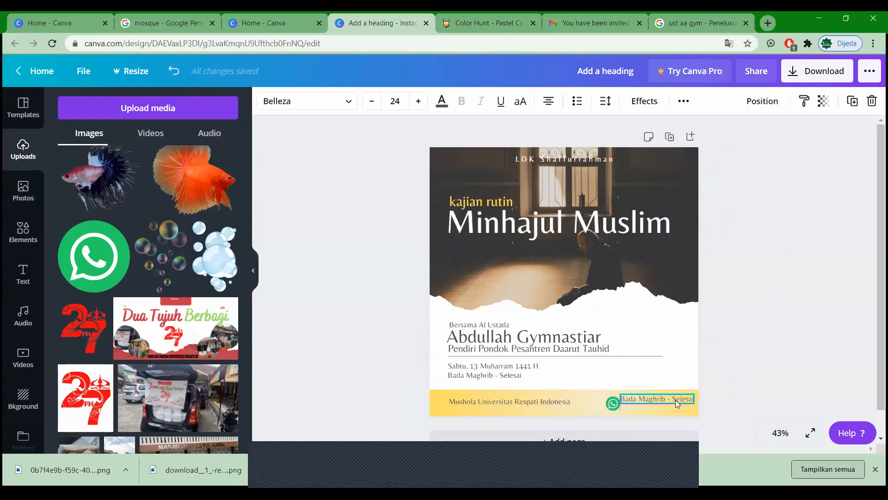
pyautogui.click(675, 400)
pyautogui.write('Informa')
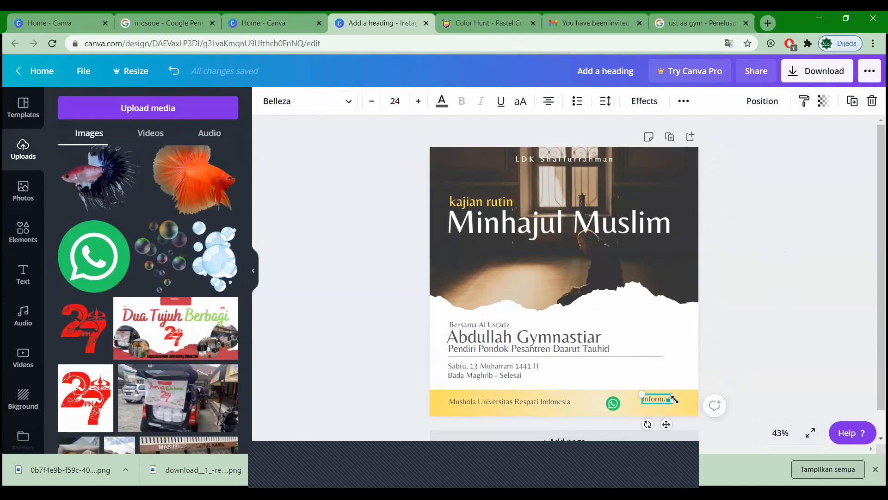
pyautogui.click(730, 354)
pyautogui.click(660, 401)
pyautogui.write('s')
pyautogui.click(746, 371)
pyautogui.click(654, 399)
pyautogui.moveTo(655, 400); pyautogui.dragTo(653, 396)
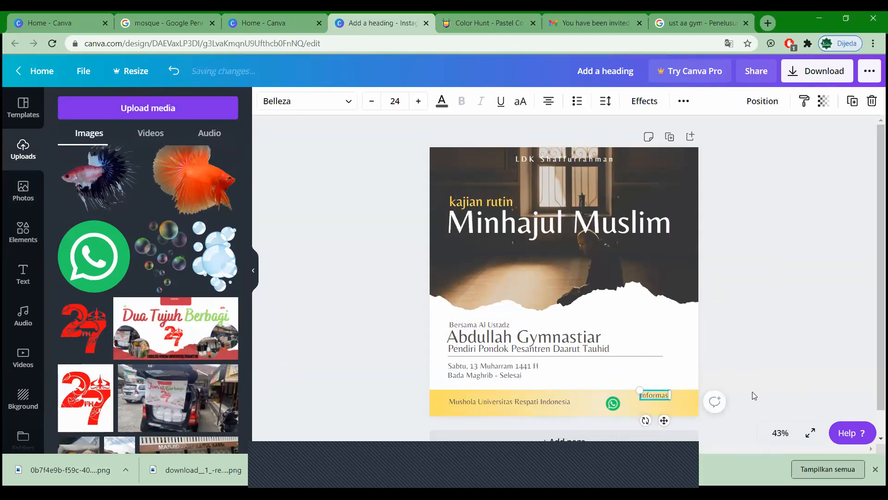
pyautogui.click(649, 400)
pyautogui.click(654, 395)
# Step: Duplicate the Informasi label just below it and replace the text with the contact phone number
pyautogui.hotkey('ctrl', 'd')
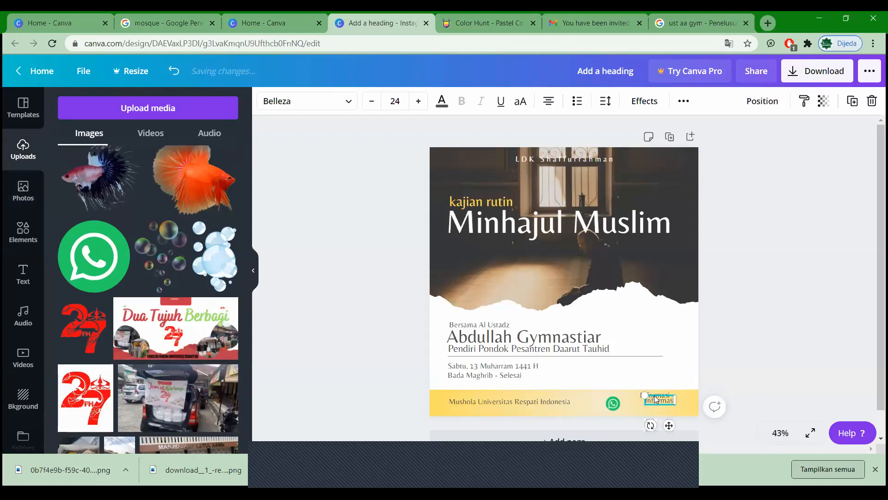
pyautogui.moveTo(650, 404); pyautogui.dragTo(638, 406)
pyautogui.doubleClick(640, 406)
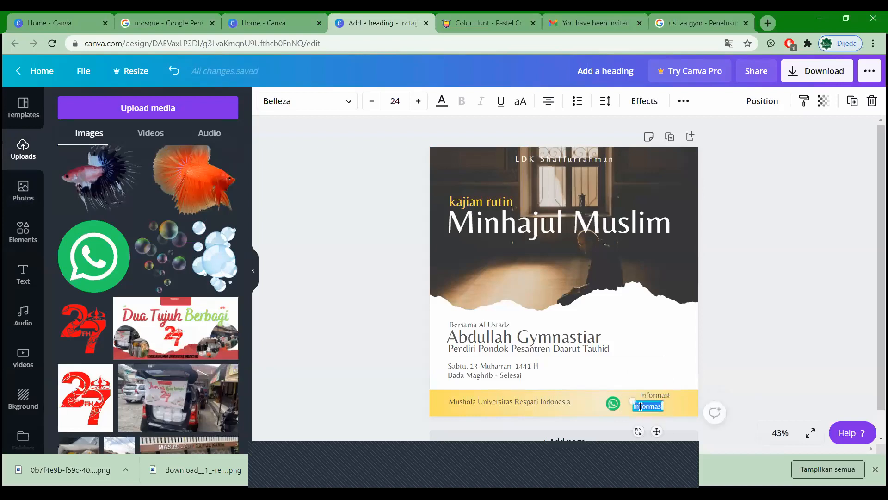
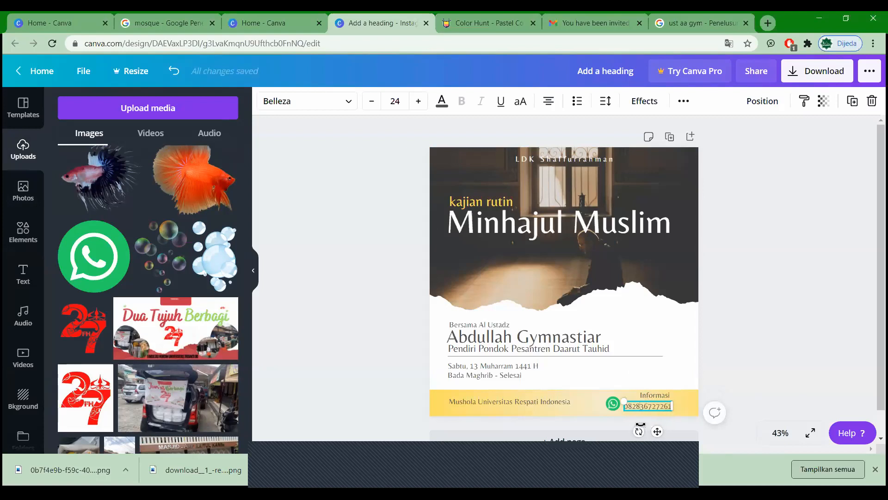
pyautogui.click(656, 409)
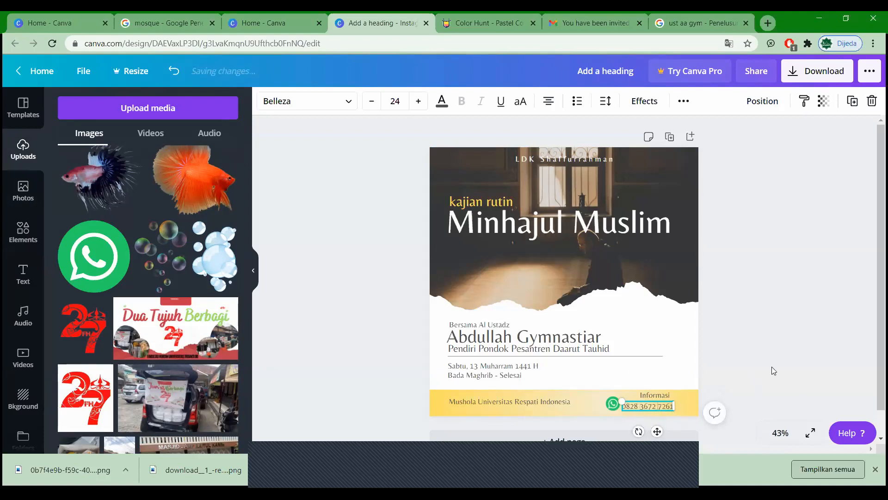
pyautogui.click(771, 366)
pyautogui.click(647, 406)
pyautogui.moveTo(656, 404); pyautogui.dragTo(662, 402)
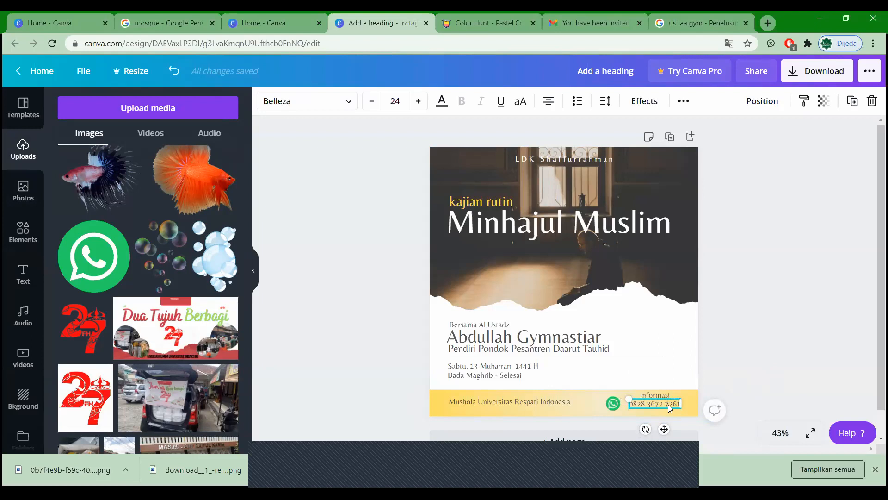
pyautogui.moveTo(624, 401); pyautogui.dragTo(631, 398)
# Step: Search the fonts for 'ant' to restyle the phone number in Antic
pyautogui.click(633, 400)
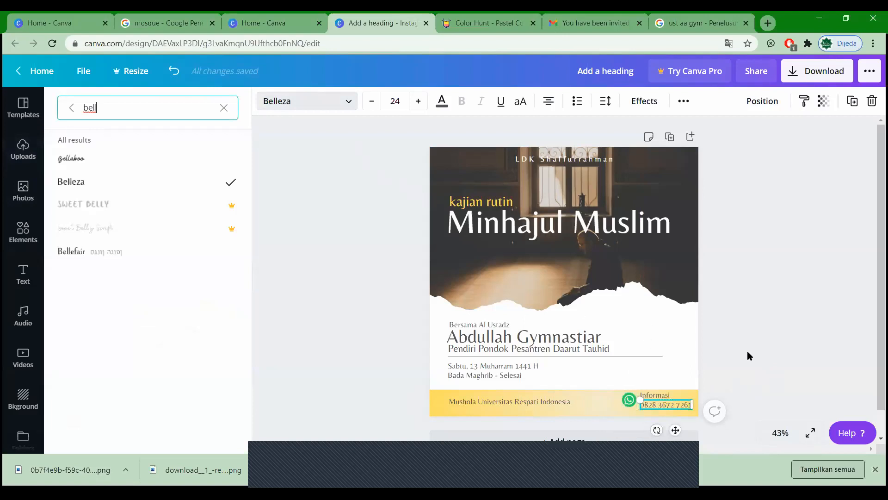
pyautogui.press('BackSpace')
pyautogui.press('BackSpace')
pyautogui.press('BackSpace')
pyautogui.press('BackSpace')
pyautogui.write('ant')
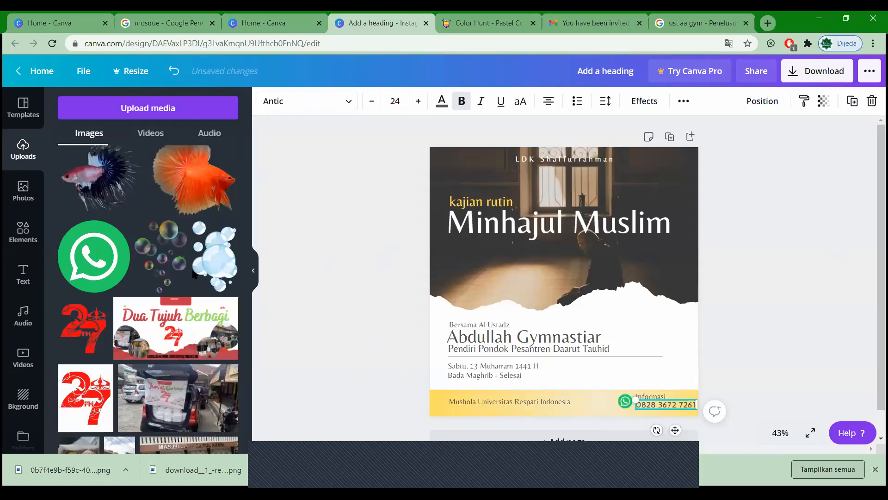
pyautogui.click(288, 306)
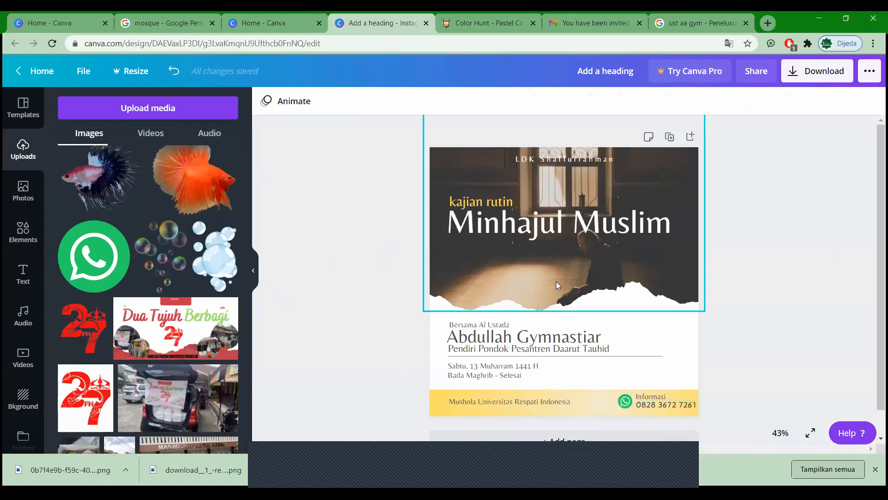
# Step: Place a circle frame on the right over the torn edge, then open Google Images for the ustadz
pyautogui.moveTo(491, 209); pyautogui.dragTo(652, 309)
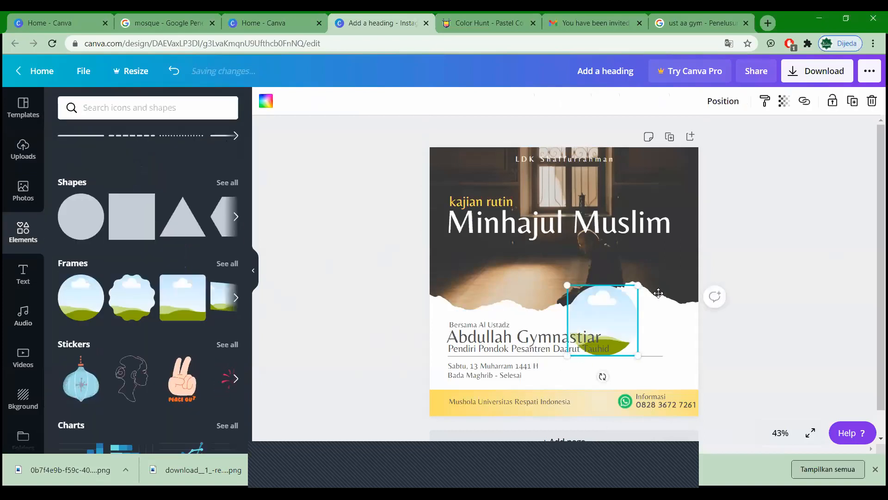
pyautogui.moveTo(748, 312); pyautogui.dragTo(691, 363)
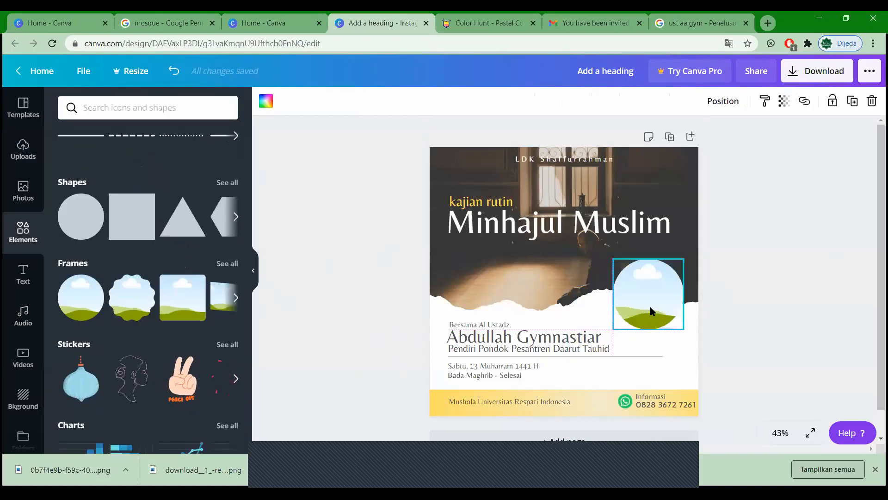
pyautogui.click(427, 254)
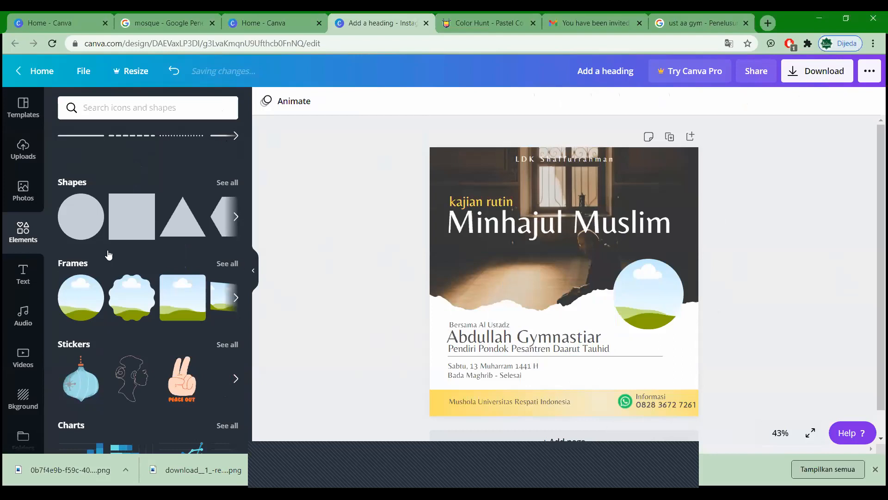
pyautogui.click(696, 23)
pyautogui.click(630, 252)
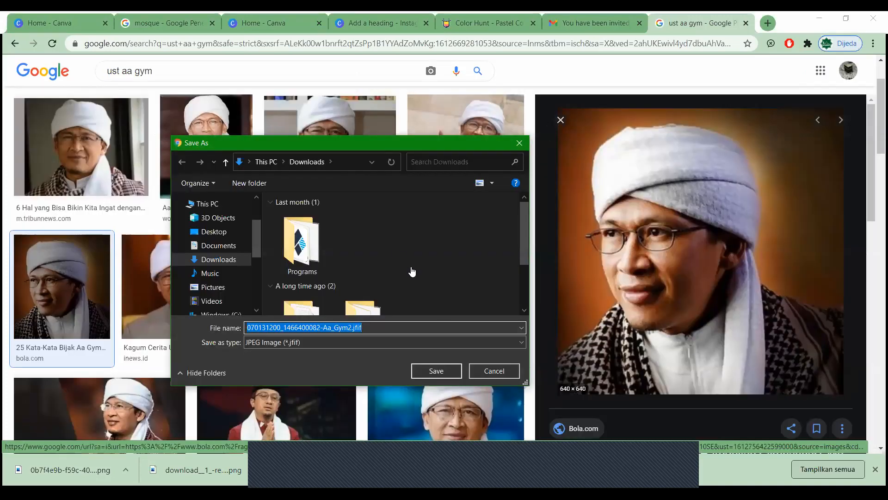
# Step: Save a different ustadz portrait to Downloads and start a file upload back in Canva
pyautogui.press('Return')
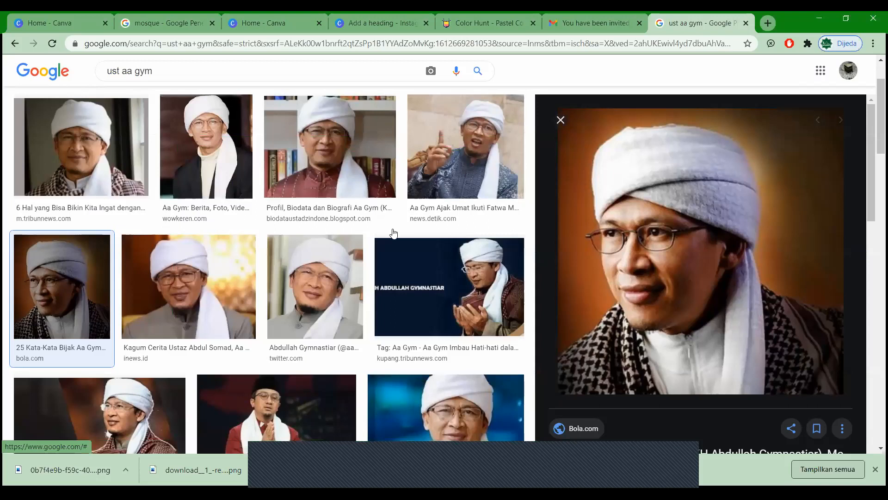
pyautogui.press('Escape')
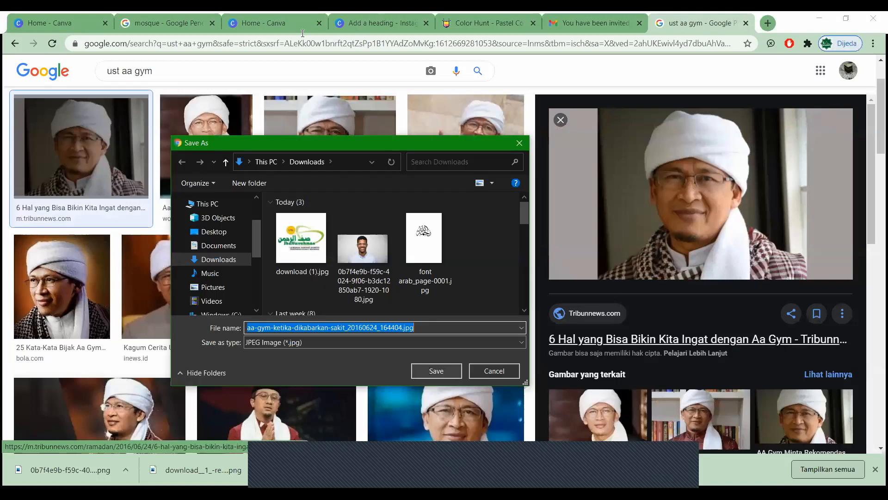
pyautogui.press('Return')
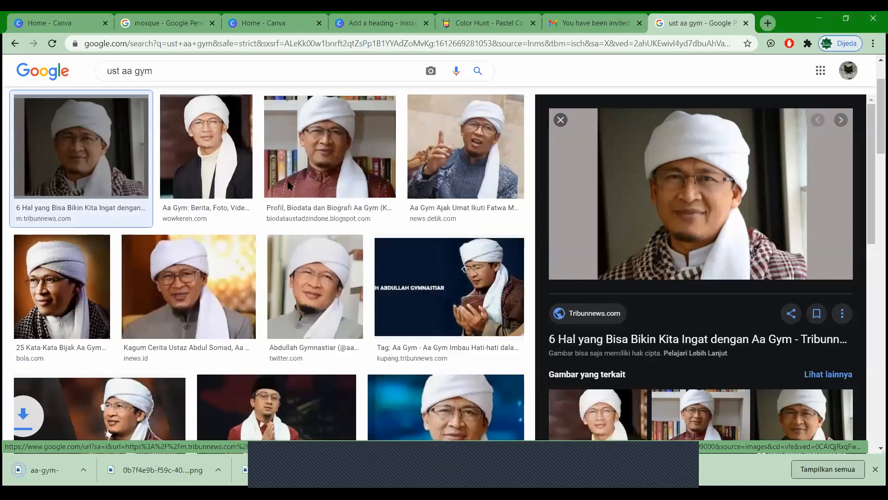
pyautogui.hotkey('ctrl', '4')
pyautogui.click(86, 171)
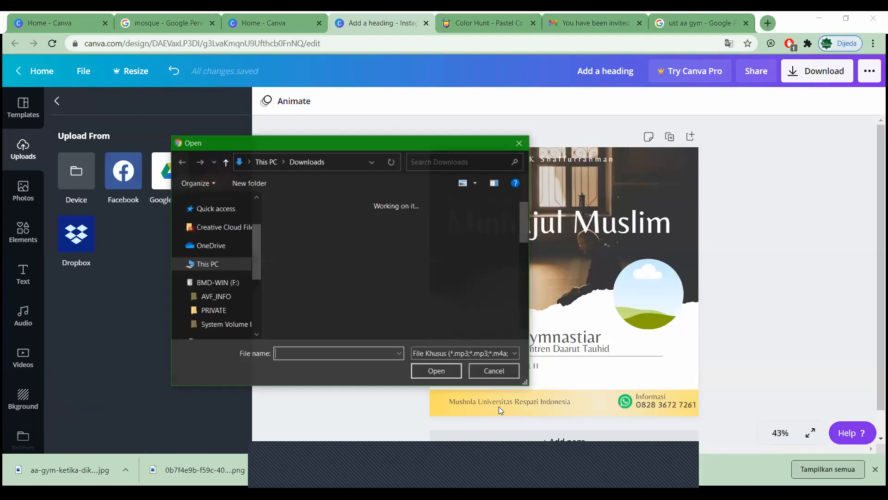
# Step: Upload the saved portrait jpg and drop it into the circular frame
pyautogui.click(436, 370)
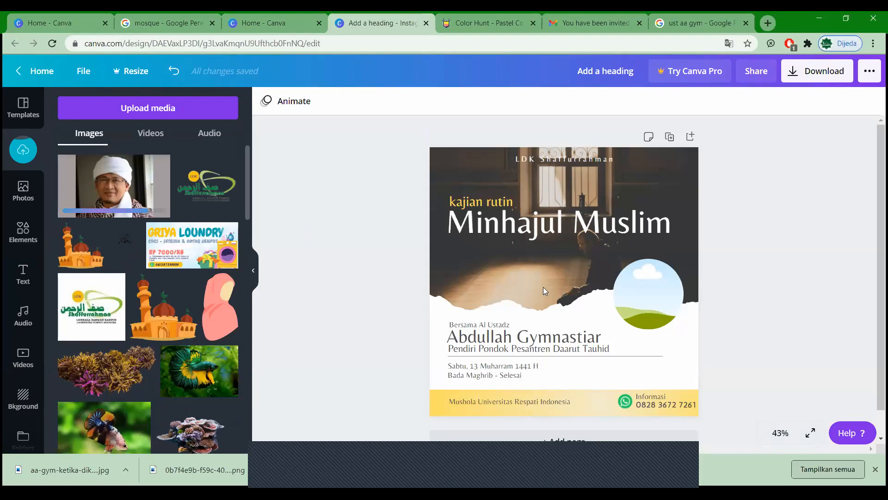
pyautogui.moveTo(603, 292); pyautogui.dragTo(657, 341)
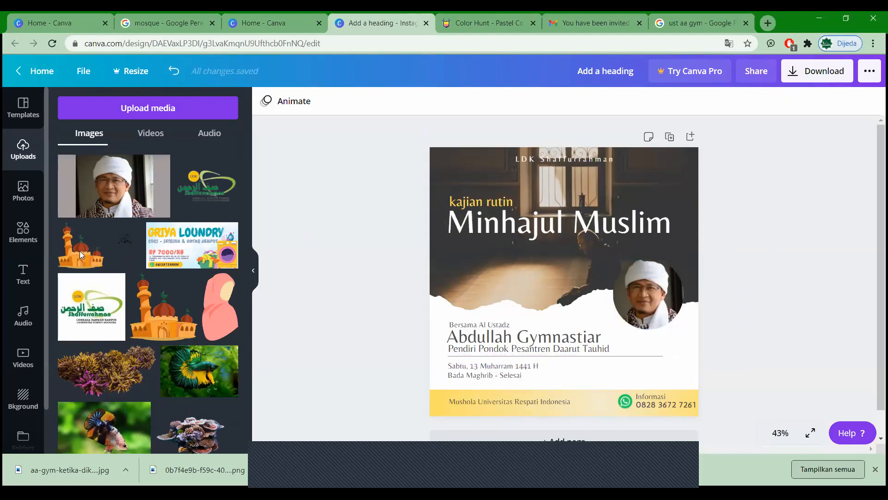
pyautogui.click(27, 242)
# Step: Add a bordered round frame from the full Frames collection
pyautogui.click(236, 216)
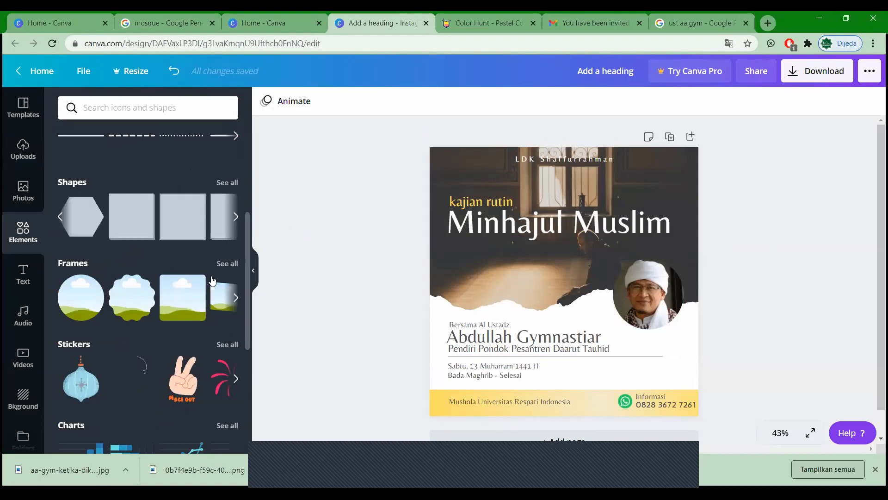
pyautogui.click(227, 263)
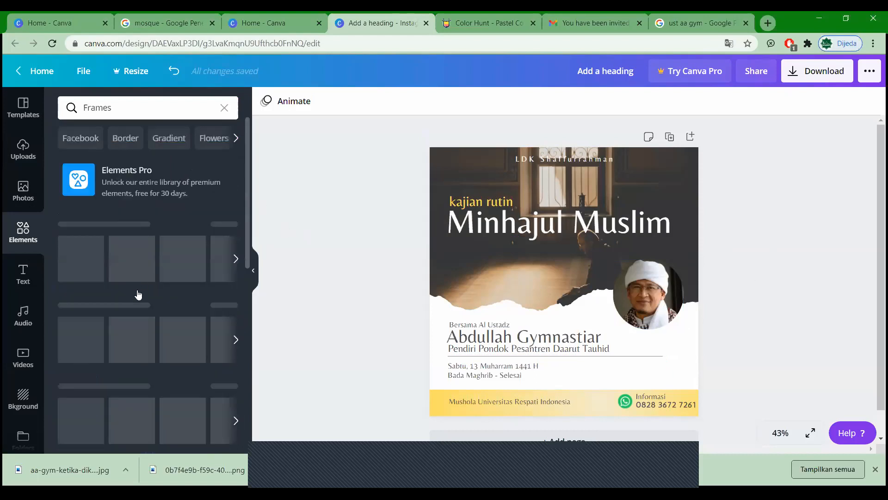
pyautogui.scroll(-6, 141, 296)
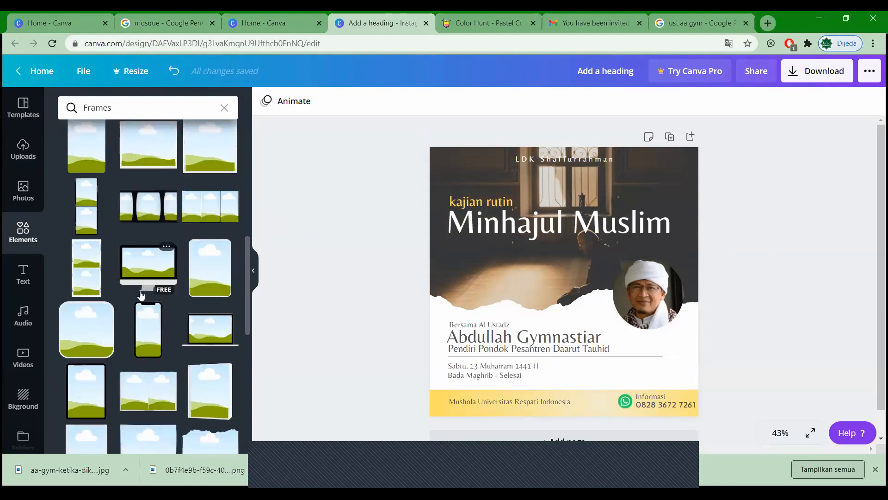
pyautogui.scroll(-5, 141, 295)
pyautogui.scroll(-6, 141, 295)
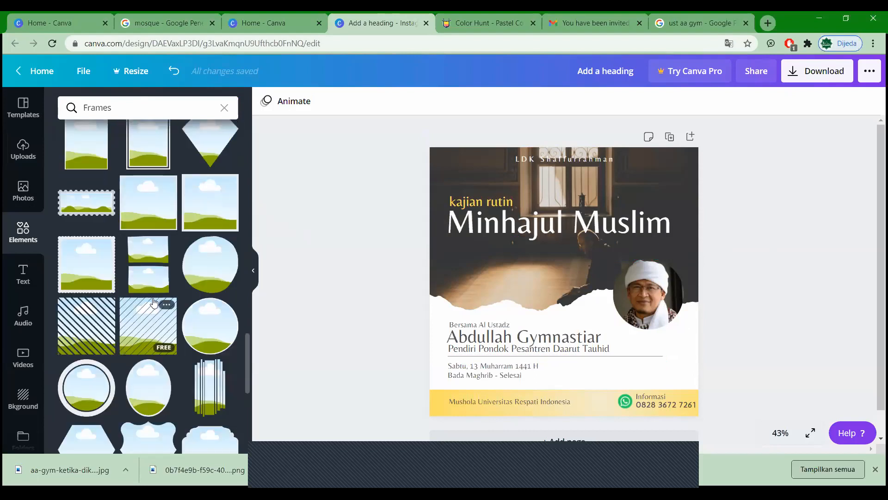
pyautogui.click(209, 326)
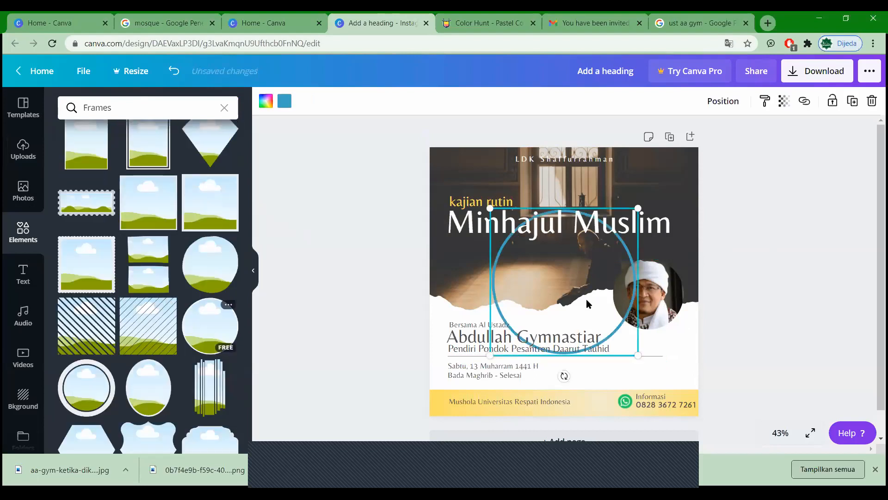
# Step: Remove the photo from the old plain circle frame and delete that frame
pyautogui.click(657, 294)
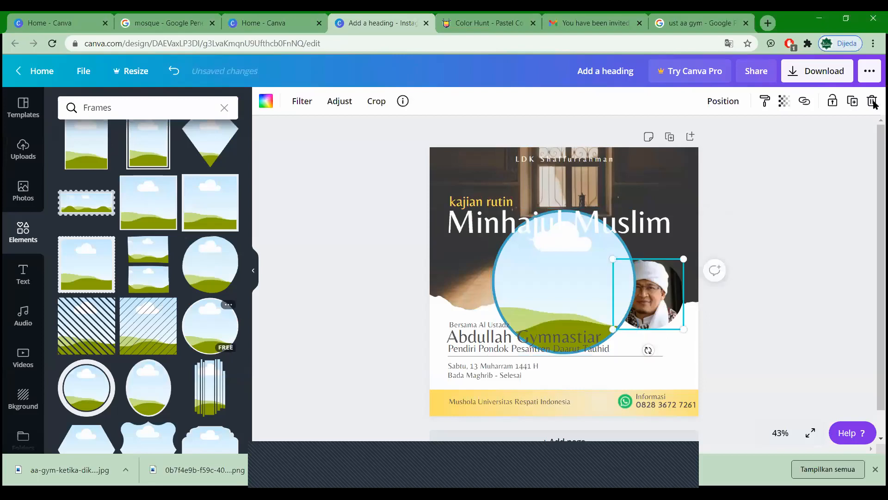
pyautogui.click(871, 100)
pyautogui.click(871, 101)
pyautogui.click(846, 132)
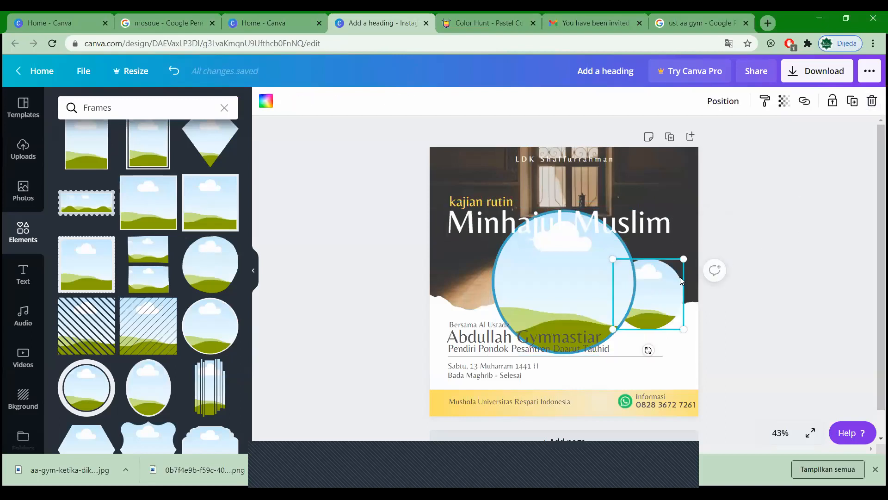
pyautogui.click(872, 100)
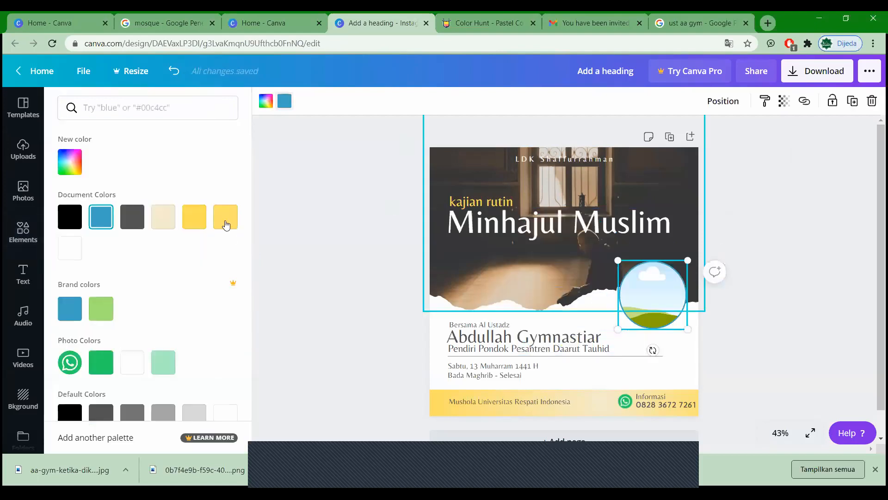
# Step: Colour the new frame's border yellow and put the uploaded portrait inside it
pyautogui.click(200, 226)
pyautogui.click(321, 257)
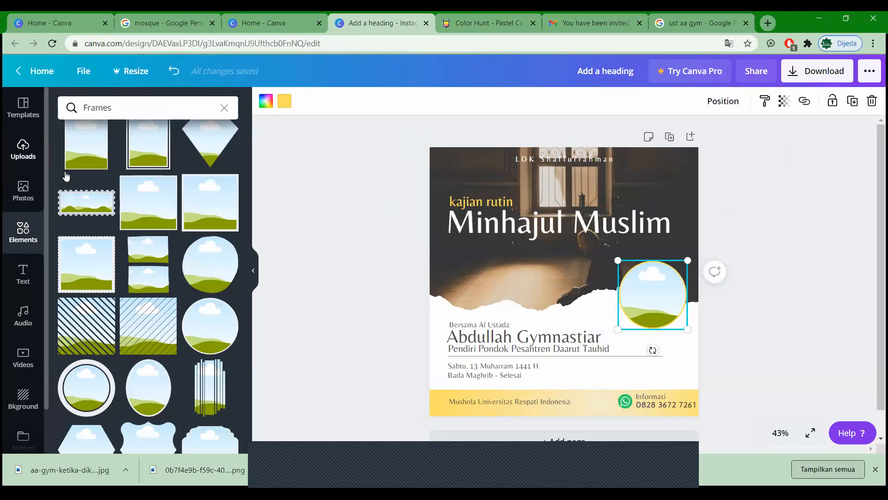
pyautogui.click(23, 149)
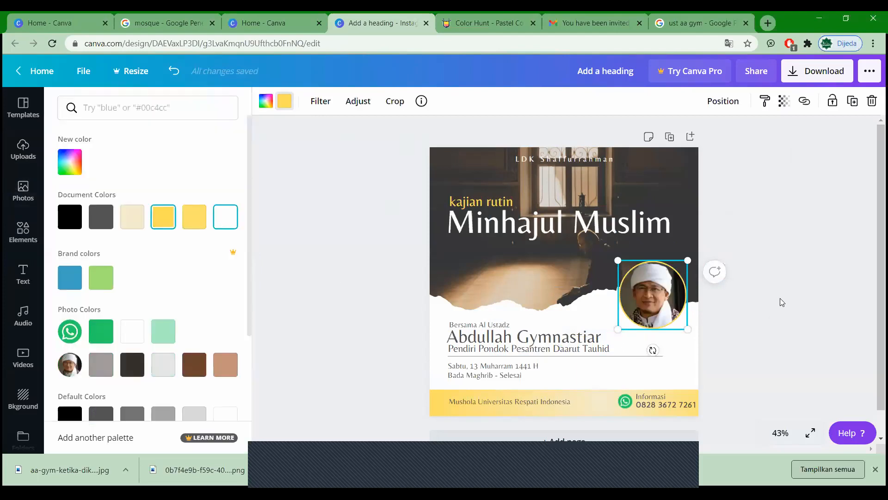
pyautogui.click(780, 298)
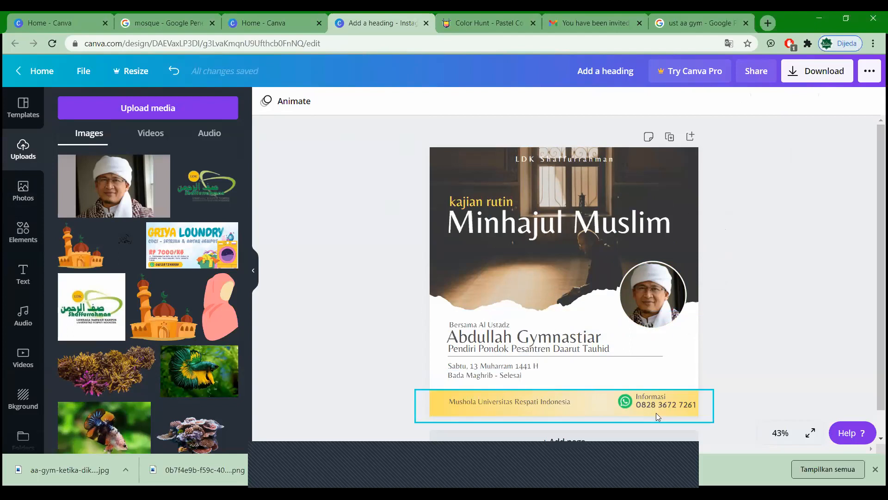
# Step: Nudge the WhatsApp icon, phone number and Informasi label left into the yellow bar, then add a blank page
pyautogui.click(497, 407)
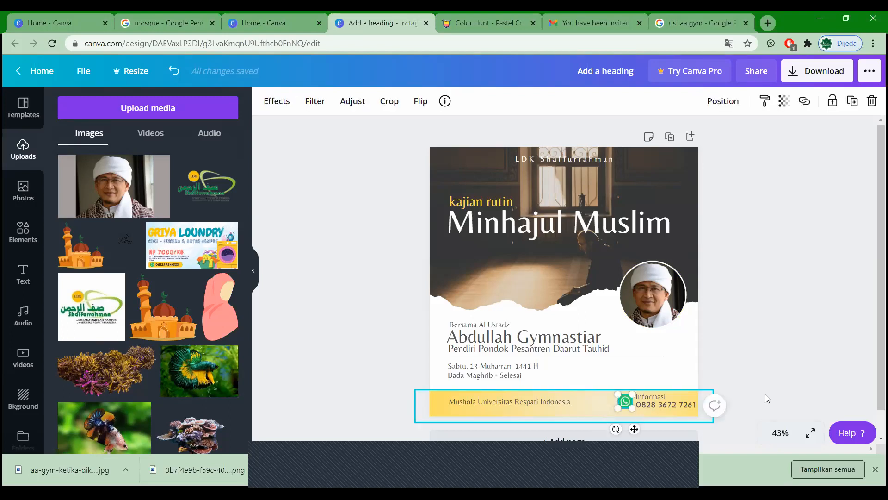
pyautogui.hotkey('shift', 'Left')
pyautogui.hotkey('shift', 'Left')
pyautogui.hotkey('shift', 'Left')
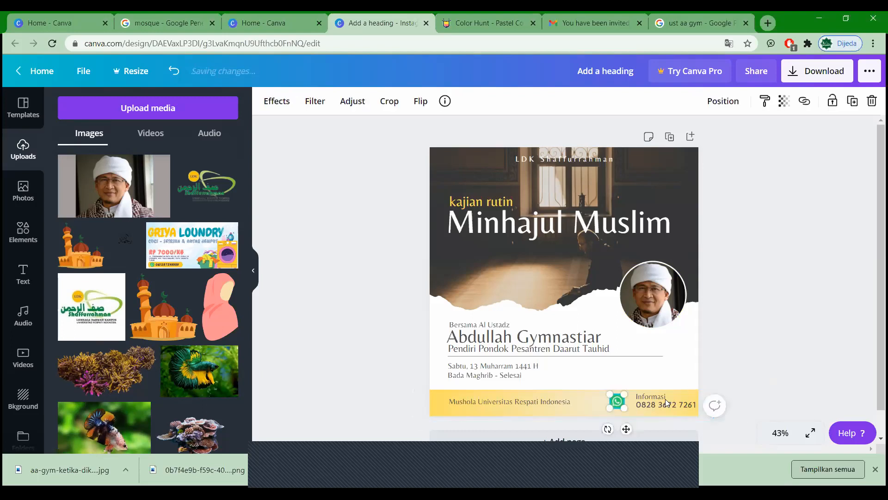
pyautogui.hotkey('shift', 'Left')
pyautogui.hotkey('shift', 'Left')
pyautogui.click(659, 404)
pyautogui.moveTo(660, 397); pyautogui.dragTo(653, 397)
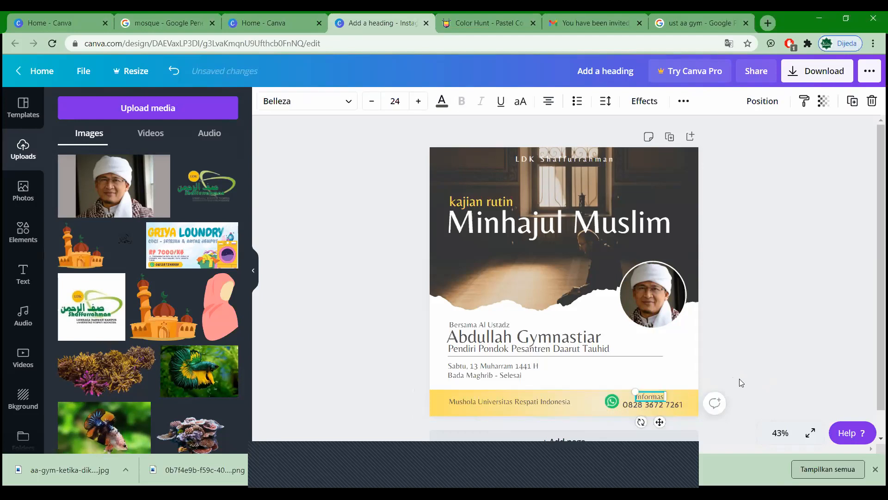
pyautogui.hotkey('shift', 'Left')
pyautogui.hotkey('shift', 'Left')
pyautogui.hotkey('shift', 'Left')
pyautogui.hotkey('shift', 'Left')
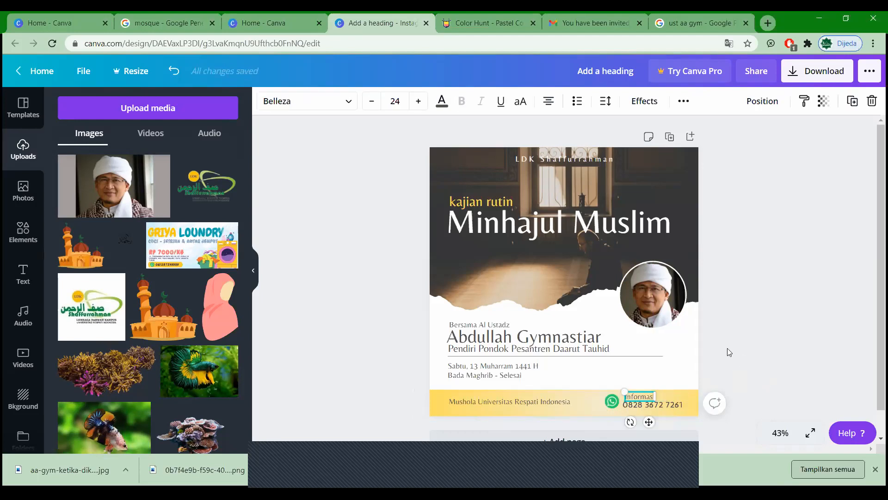
pyautogui.hotkey('shift', 'Left')
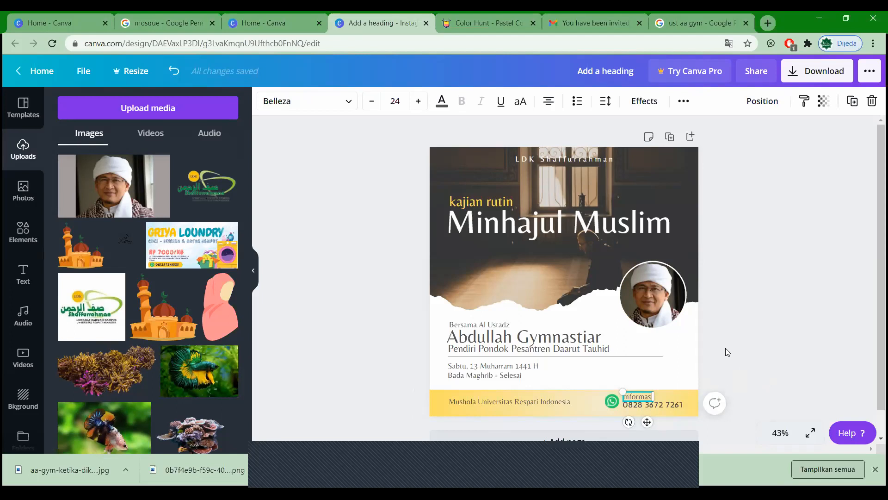
pyautogui.click(726, 348)
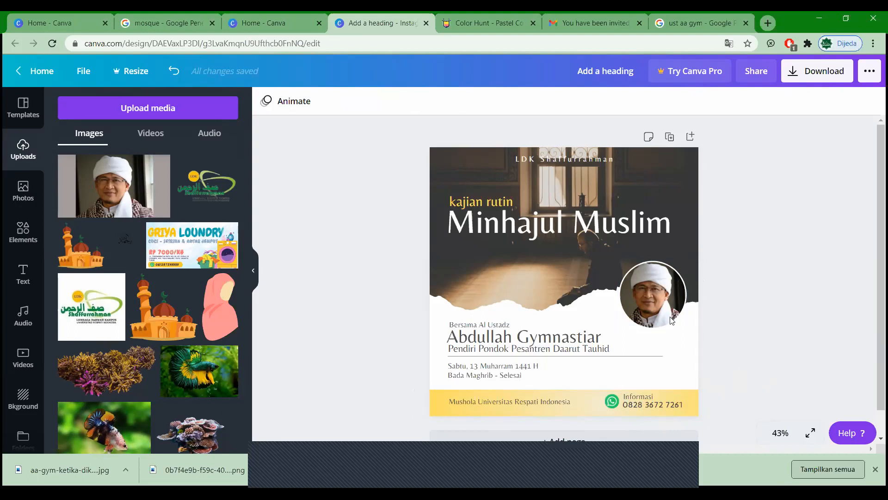
pyautogui.hotkey('ctrl', 'Return')
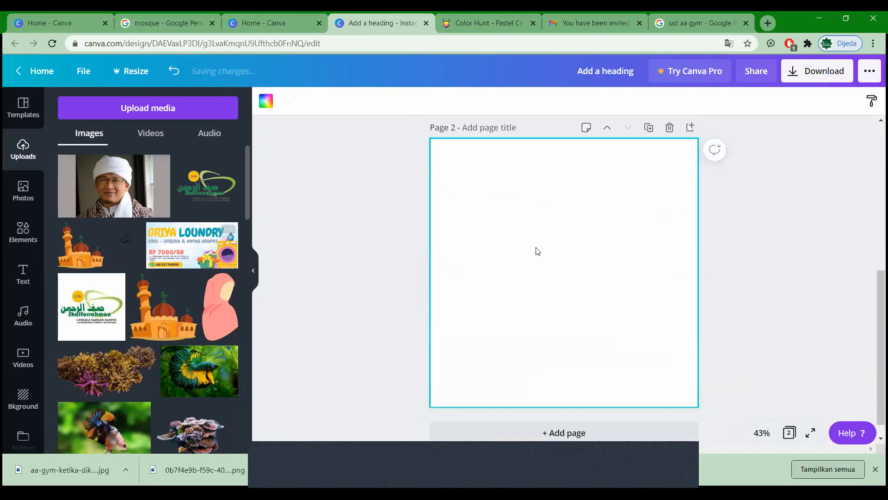
# Step: Add a heading to page 2 reading 'Kajian Shubuh'
pyautogui.press('t')
pyautogui.click(129, 172)
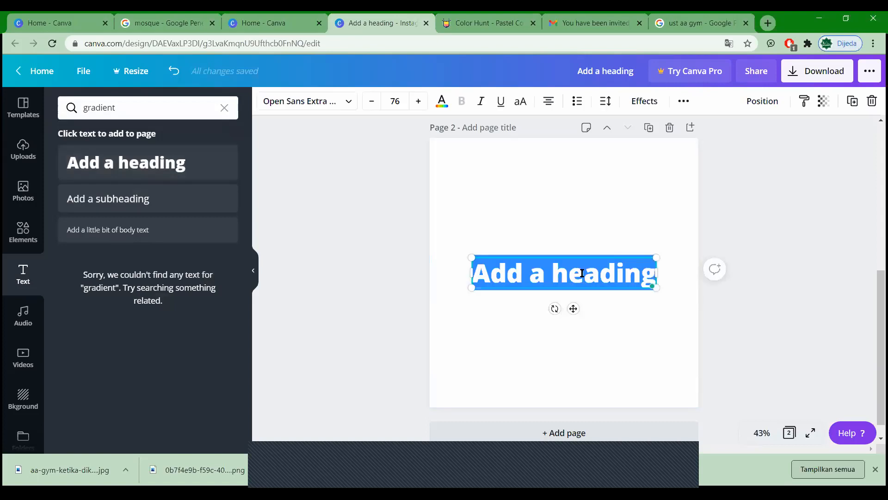
pyautogui.write('Kia')
pyautogui.press('BackSpace')
pyautogui.press('BackSpace')
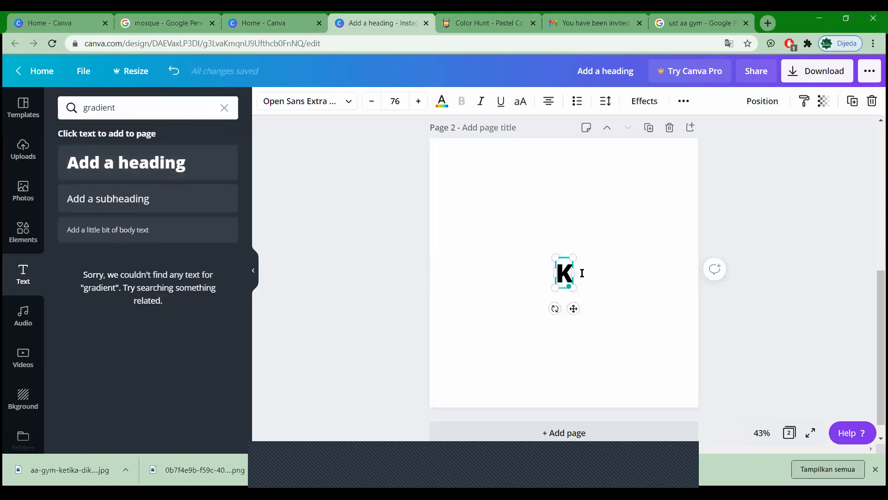
pyautogui.write('ajian Shubuh')
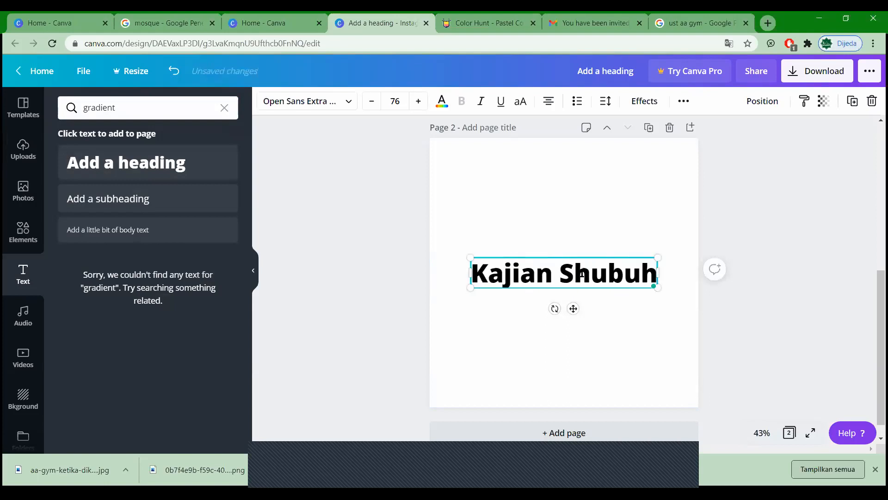
pyautogui.click(588, 222)
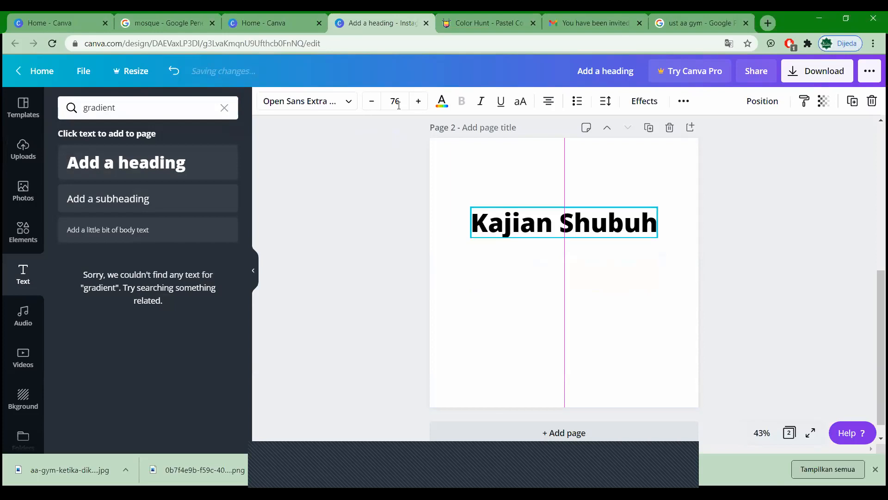
# Step: Set the heading's font size to 30, then to 42
pyautogui.click(396, 101)
pyautogui.write('30')
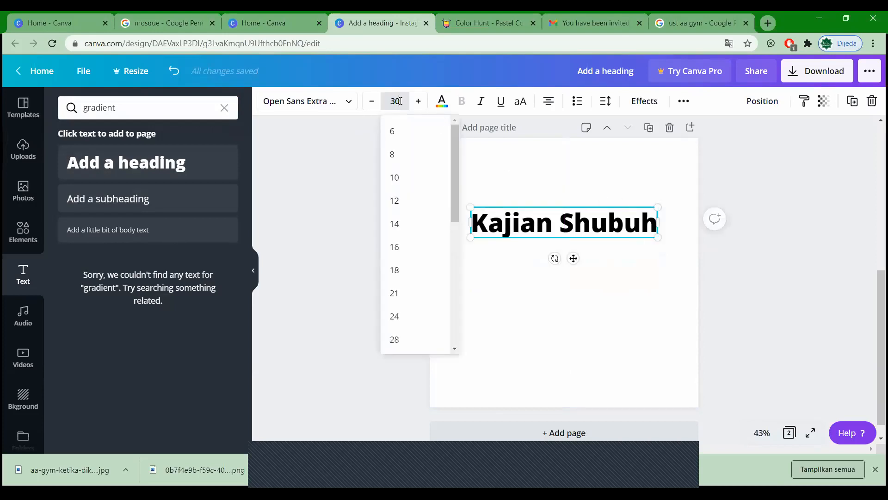
pyautogui.press('Return')
pyautogui.click(400, 101)
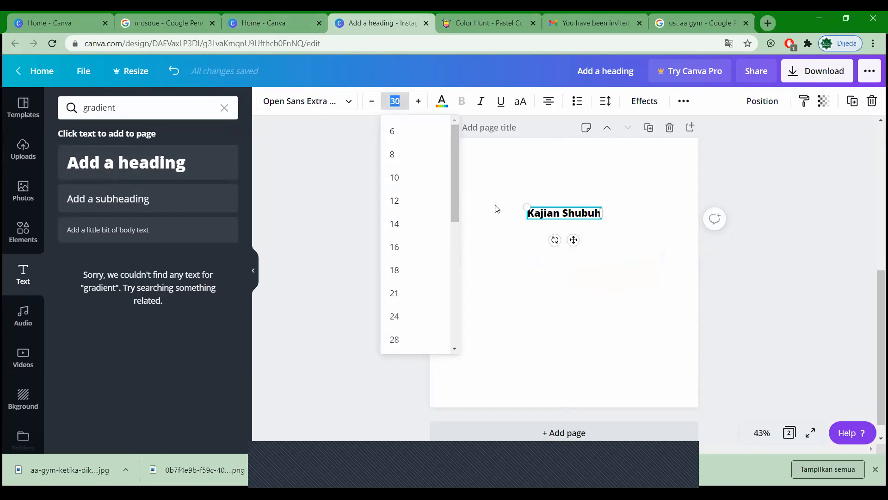
pyautogui.scroll(5, 555, 296)
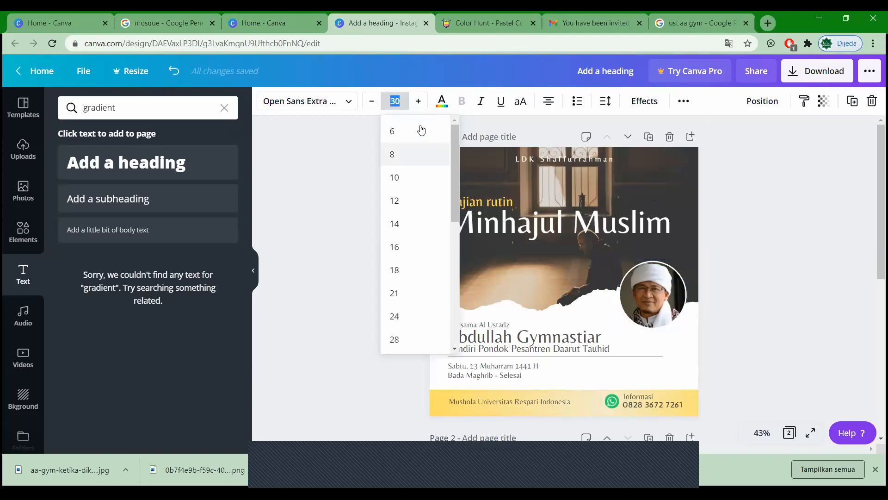
pyautogui.scroll(-6, 579, 262)
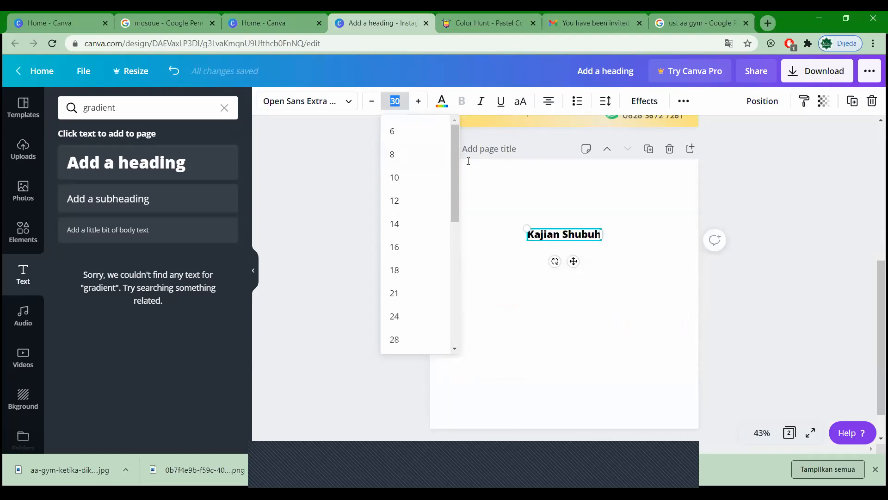
pyautogui.scroll(1, 671, 279)
pyautogui.click(408, 102)
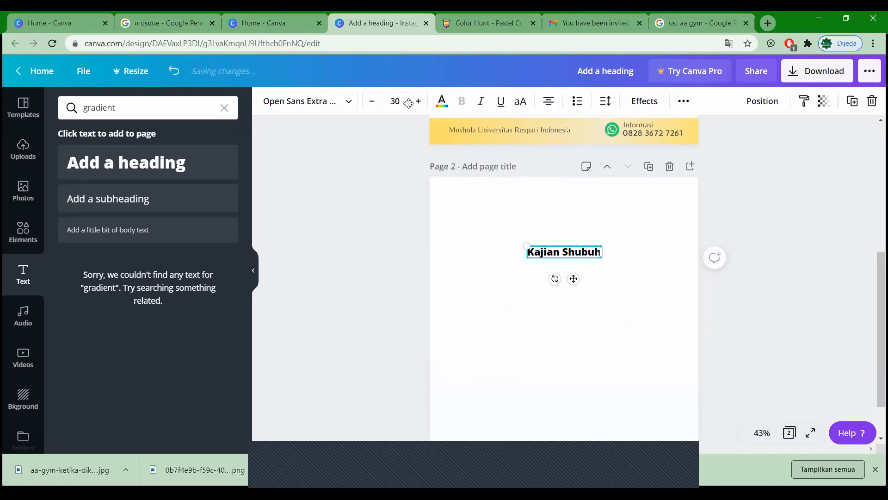
pyautogui.click(401, 103)
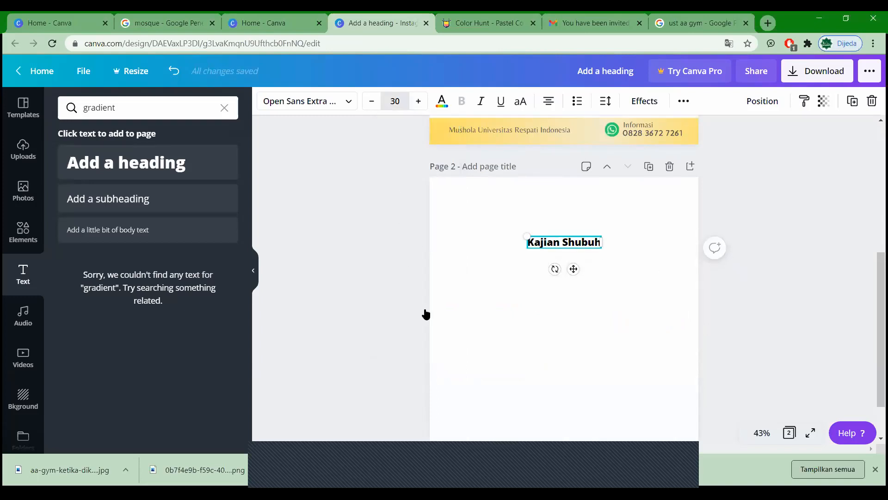
pyautogui.write('42')
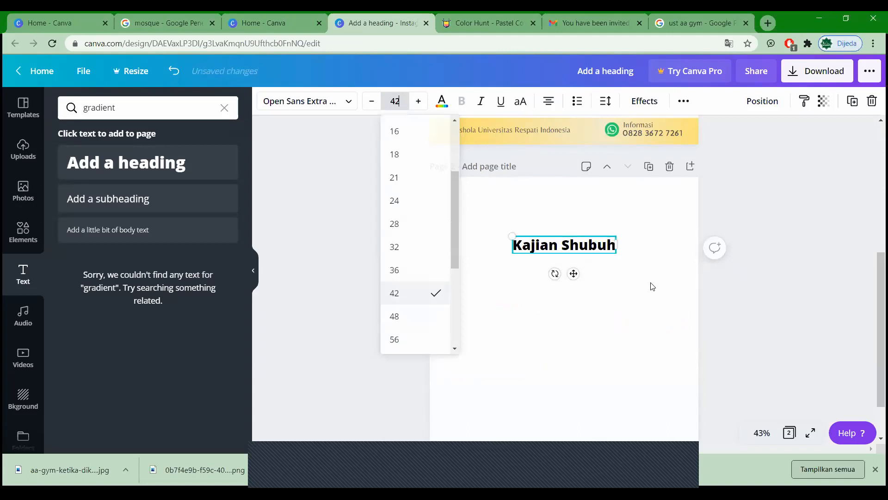
pyautogui.click(652, 287)
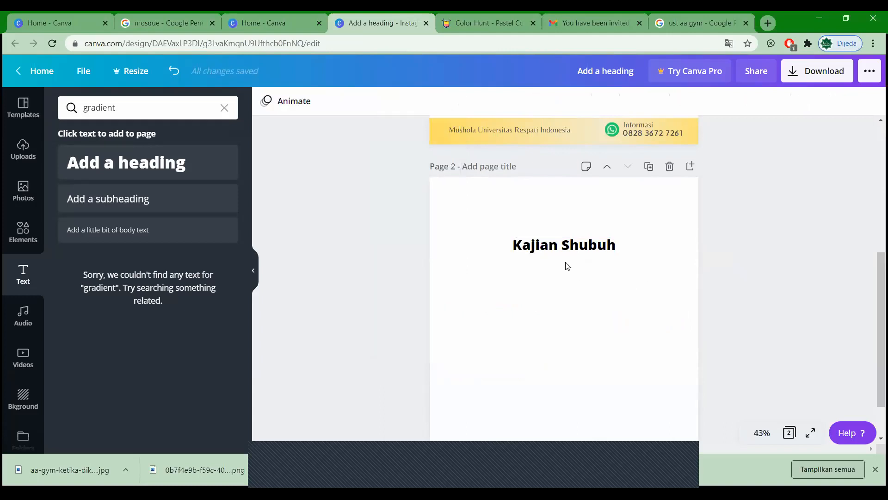
# Step: Paste a test copy of the heading, retype it as 'Judulnya', then delete it
pyautogui.click(567, 250)
pyautogui.hotkey('ctrl', 'c')
pyautogui.hotkey('ctrl', 'v')
pyautogui.doubleClick(527, 290)
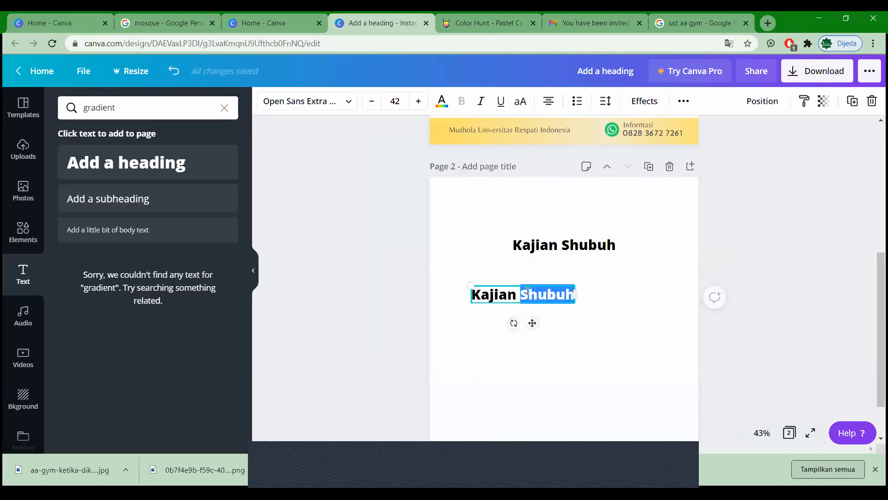
pyautogui.click(528, 291)
pyautogui.write('Judul')
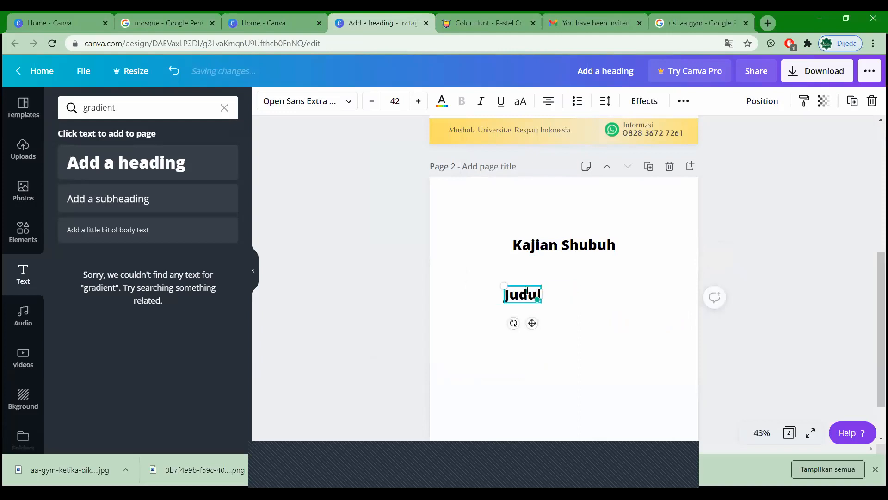
pyautogui.write('nya')
pyautogui.hotkey('ctrl', 'z')
pyautogui.doubleClick(526, 295)
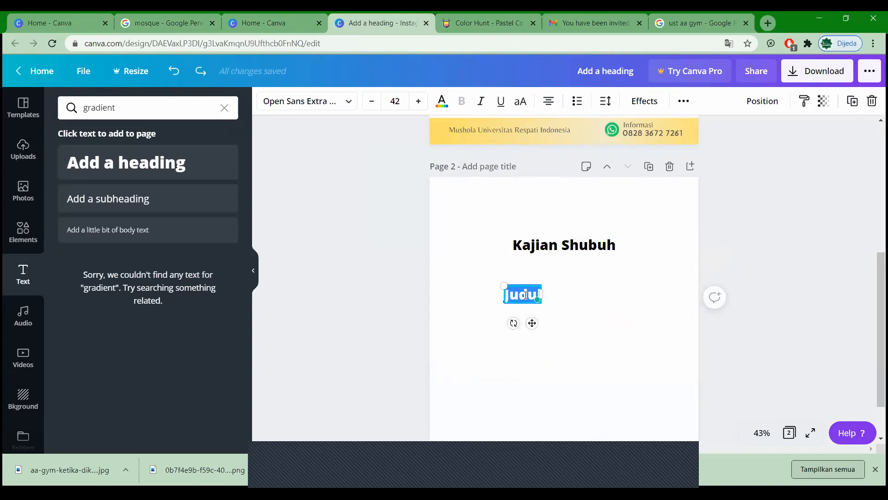
pyautogui.press('BackSpace')
pyautogui.click(578, 246)
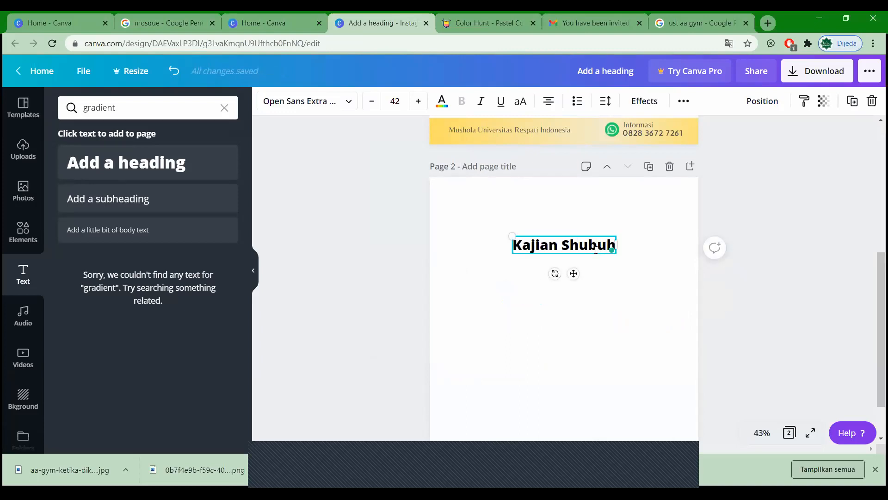
# Step: Write the brief opening: a Kajian flyer titled 'tanda tanda kiamat', followed by the ustadz's name
pyautogui.press('Left')
pyautogui.press('Left')
pyautogui.press('Left')
pyautogui.press('Left')
pyautogui.write('buat fly')
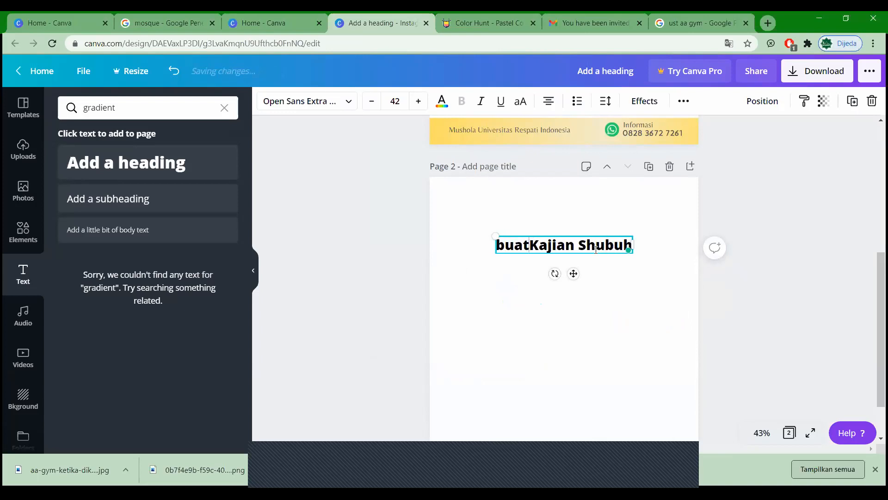
pyautogui.write('er Kajian')
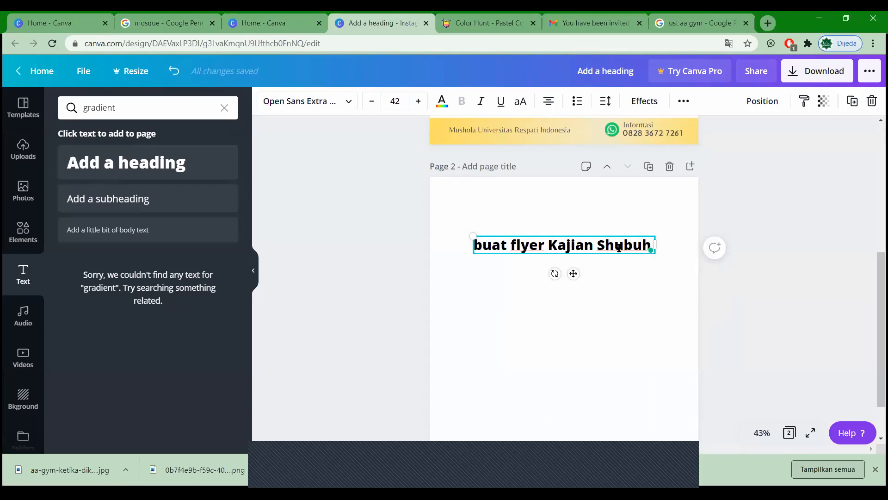
pyautogui.write('judu')
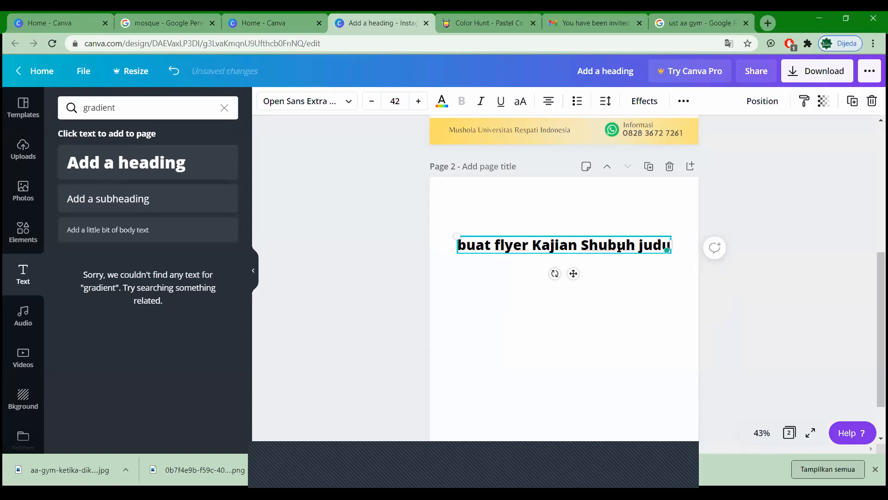
pyautogui.write('lnya')
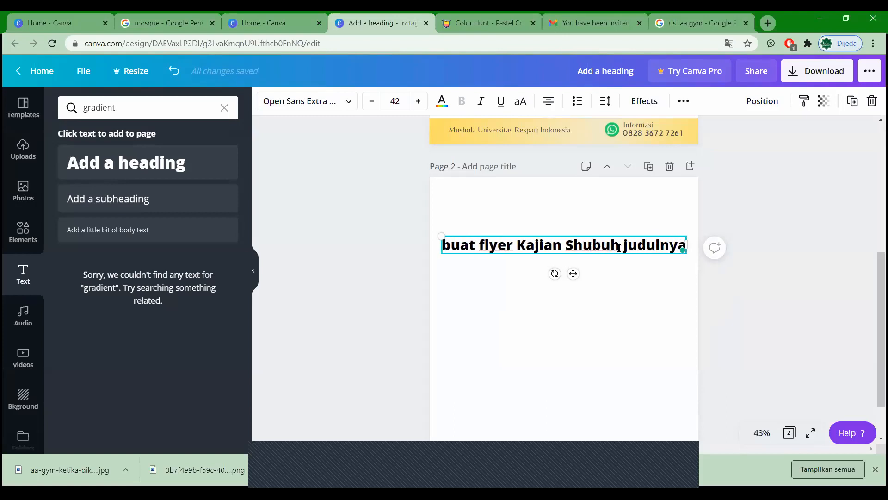
pyautogui.press('Return')
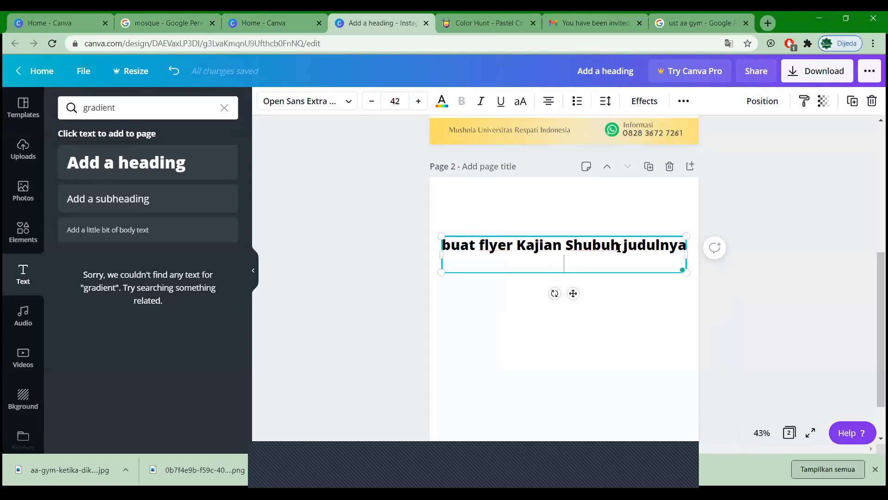
pyautogui.write('tanda ')
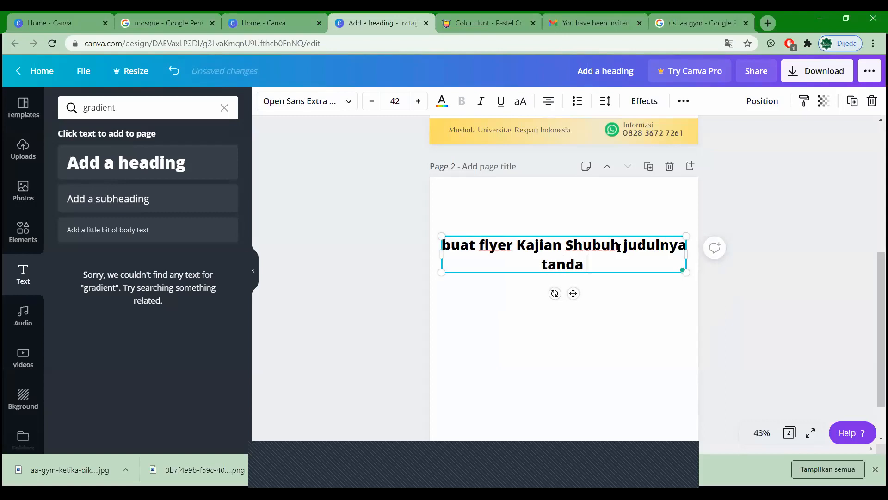
pyautogui.write('tanda kiamat')
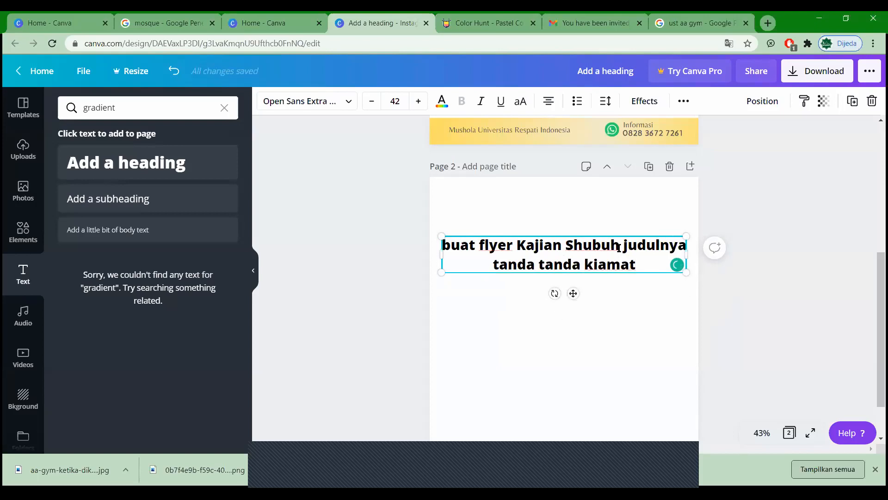
pyautogui.write(', usta')
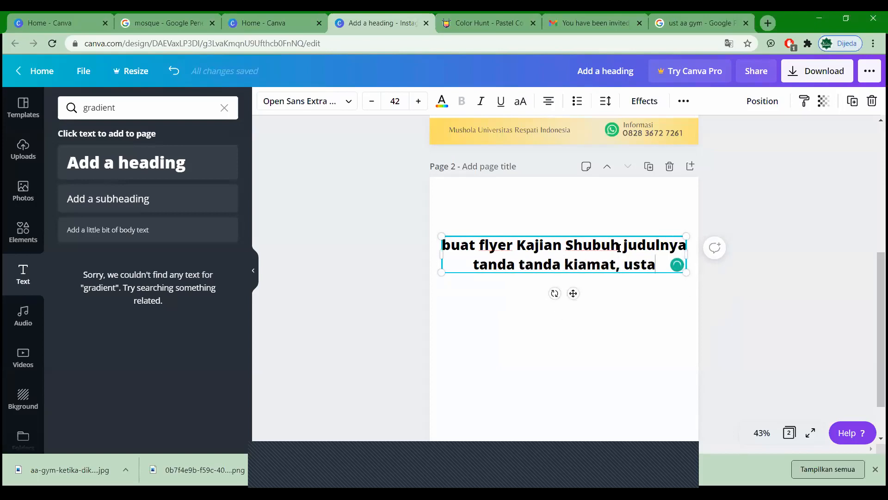
pyautogui.write('dznya')
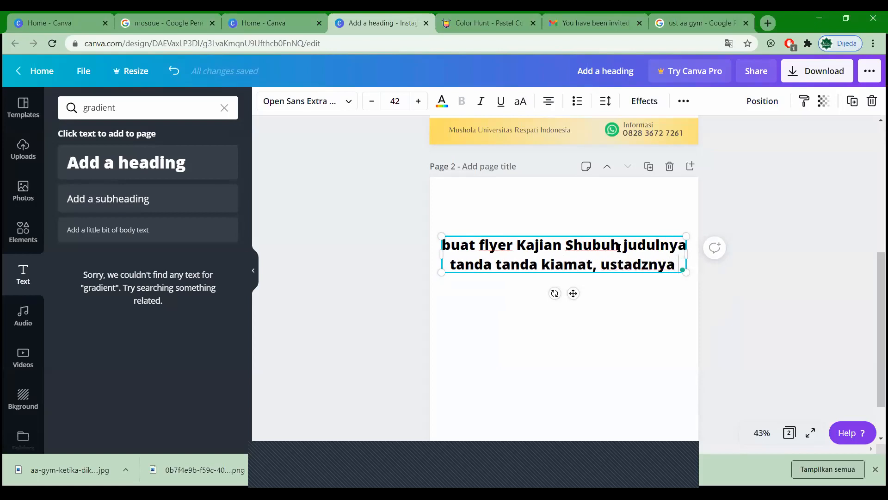
pyautogui.write(' aa gym')
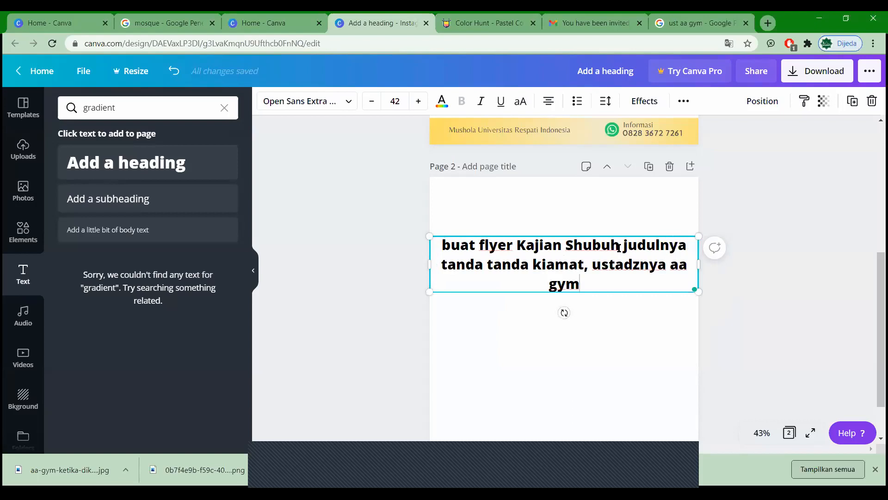
# Step: Add the location line 'lokasi di masjid Al-Hikmah menteng jakpus'
pyautogui.press('Return')
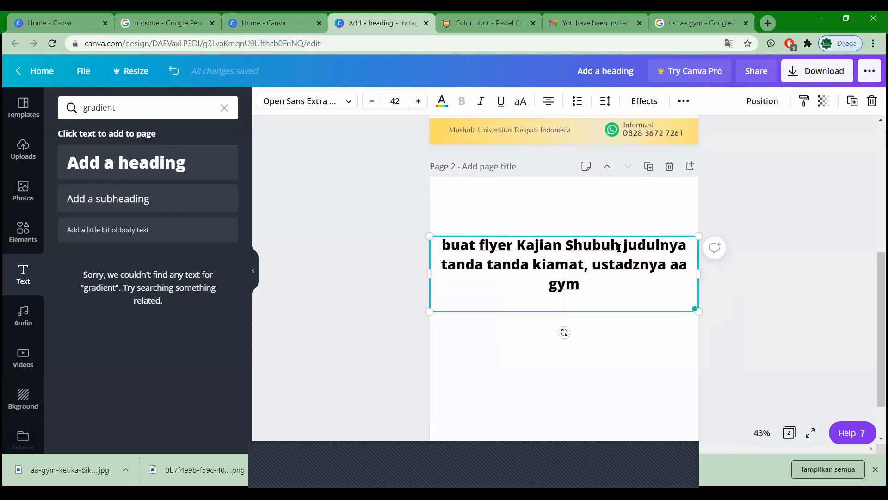
pyautogui.write('lokasi')
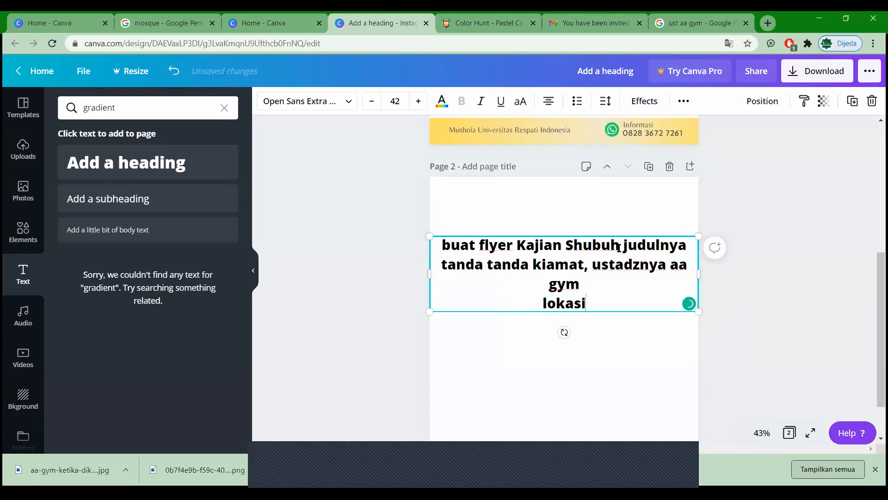
pyautogui.write(' di ')
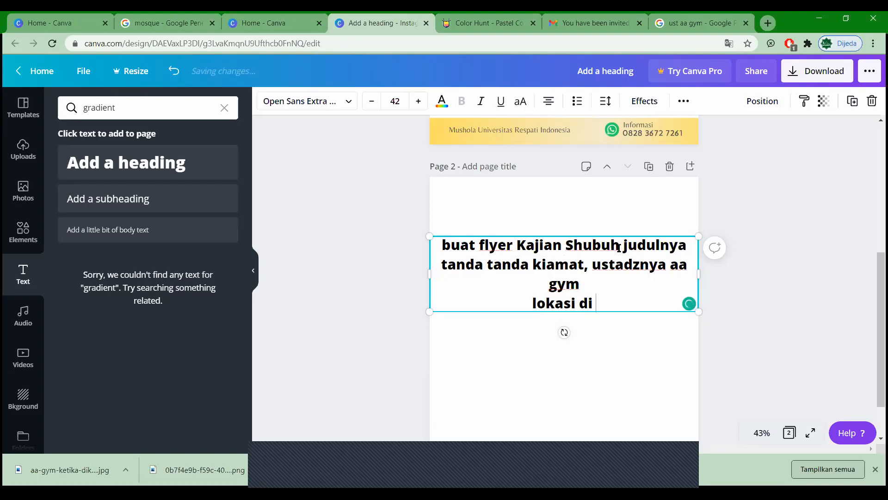
pyautogui.write('masjid me')
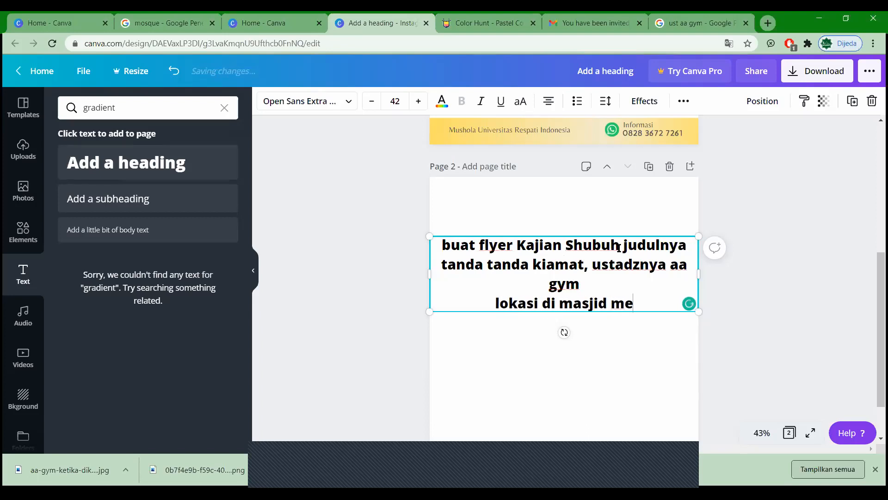
pyautogui.write('nteng jakpus')
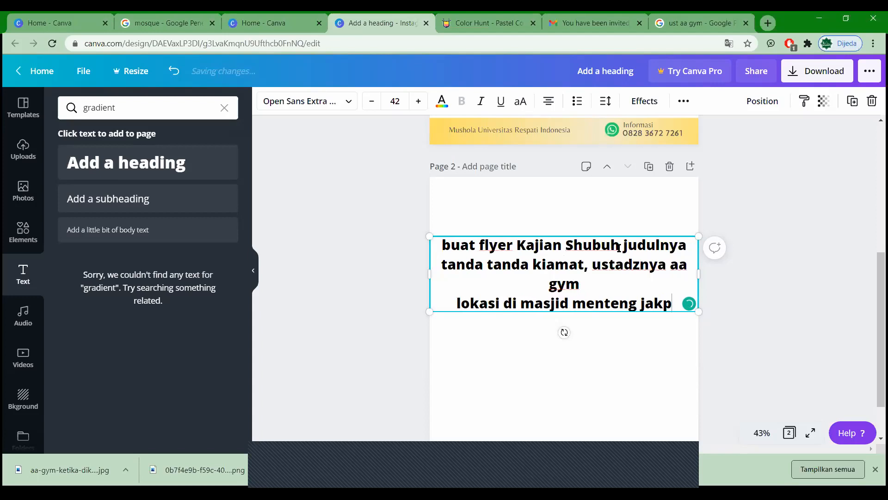
pyautogui.press('Left')
pyautogui.press('Left')
pyautogui.press('Left')
pyautogui.press('Left')
pyautogui.press('Left')
pyautogui.press('Left')
pyautogui.press('Left')
pyautogui.press('Left')
pyautogui.press('Left')
pyautogui.press('Left')
pyautogui.press('Left')
pyautogui.press('Left')
pyautogui.press('Left')
pyautogui.press('Left')
pyautogui.press('Left')
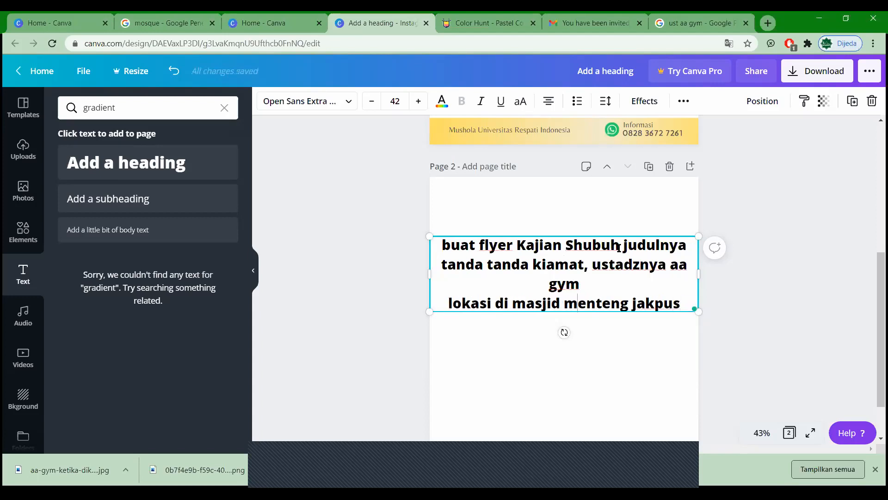
pyautogui.write('Al-H')
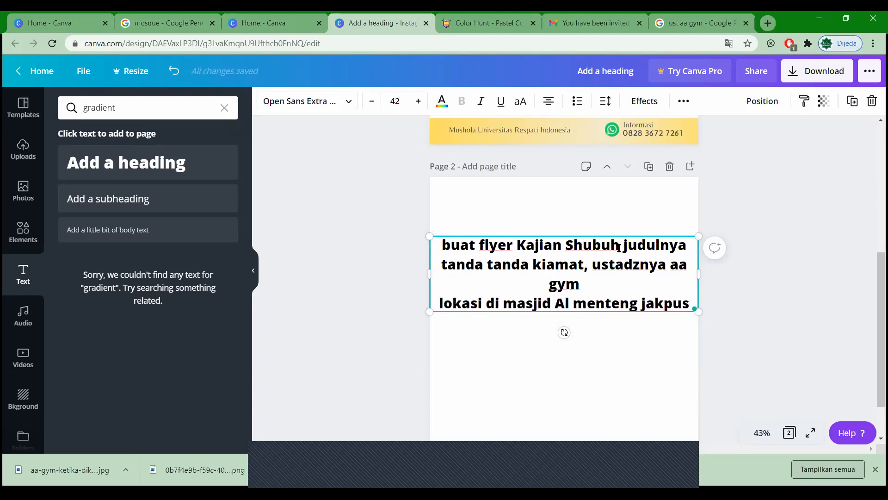
pyautogui.write('ikma')
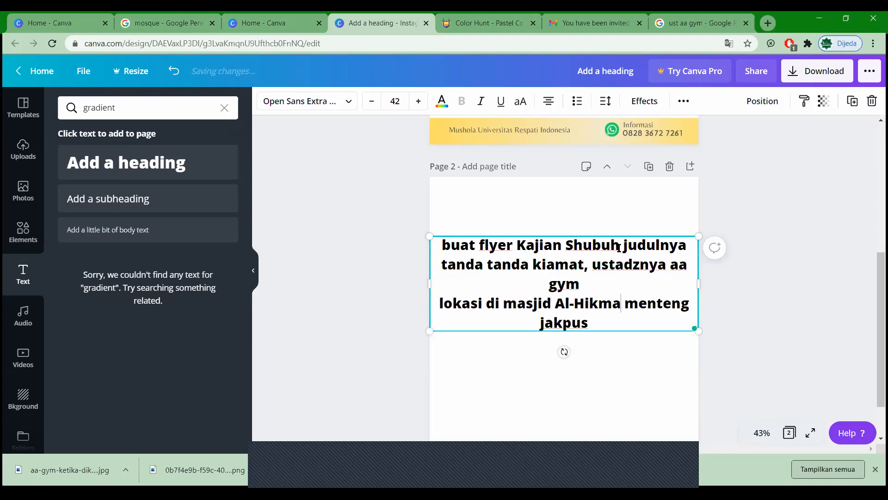
pyautogui.write('h')
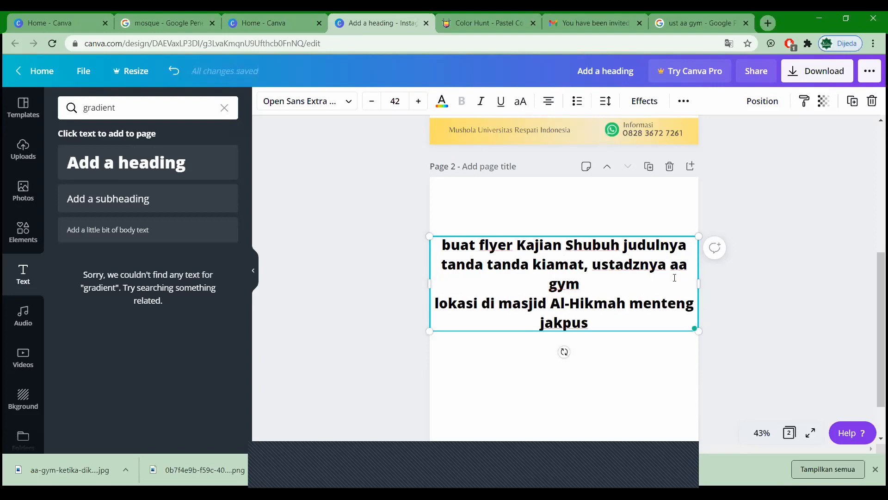
# Step: After 'jakpus', add 'khusus akhwat dan gratis' and a registration phone number
pyautogui.click(630, 324)
pyautogui.write('k')
pyautogui.write('husu')
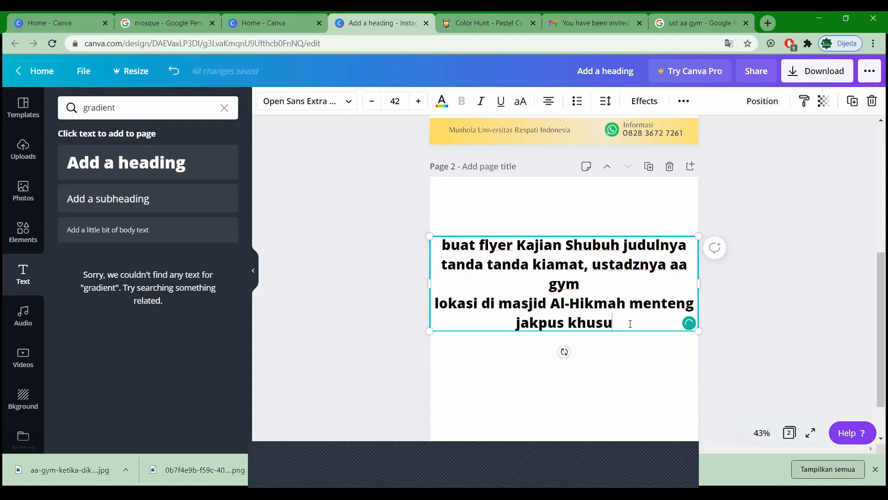
pyautogui.write('s a')
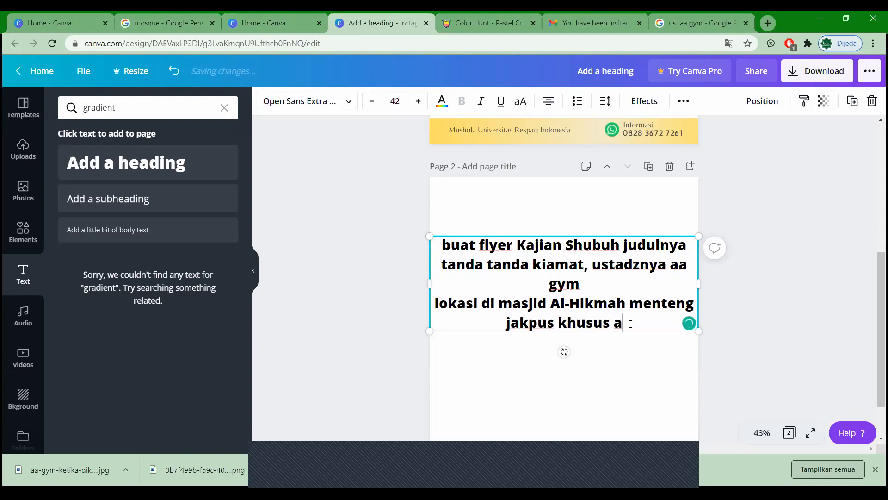
pyautogui.write('khwat')
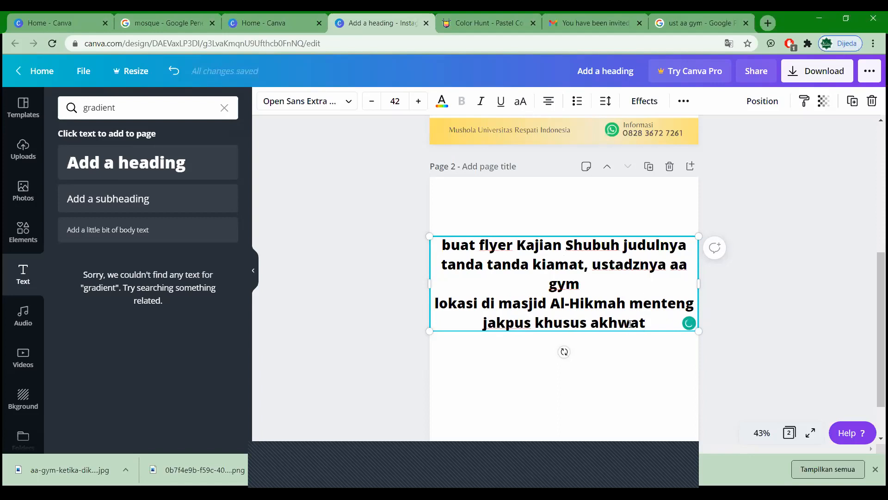
pyautogui.write(' dan ')
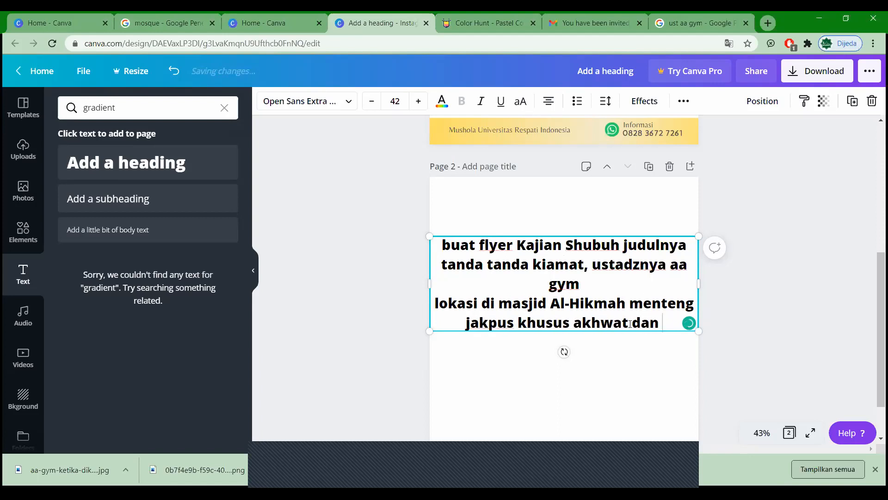
pyautogui.write('gratis')
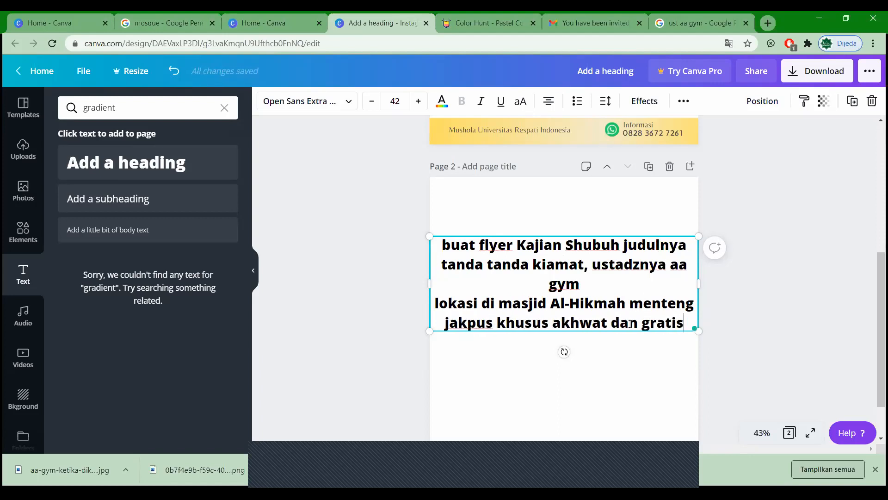
pyautogui.write('. r')
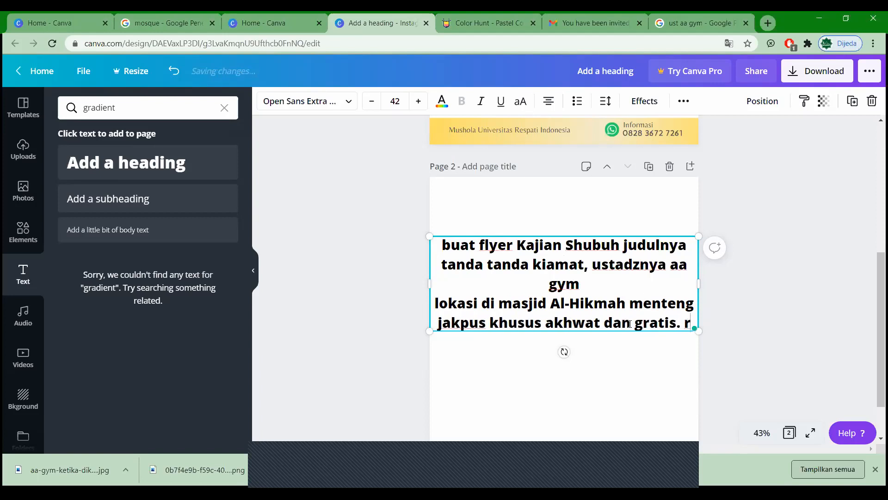
pyautogui.write('egistrasi ')
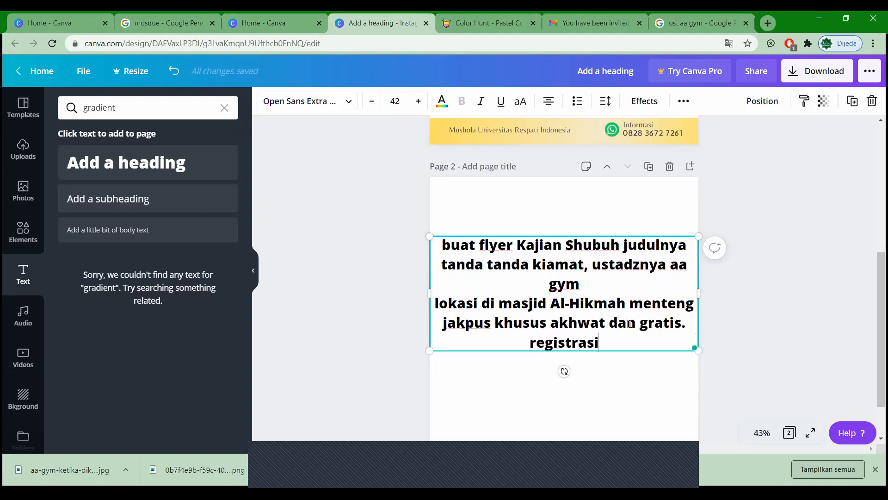
pyautogui.write('di nomor ')
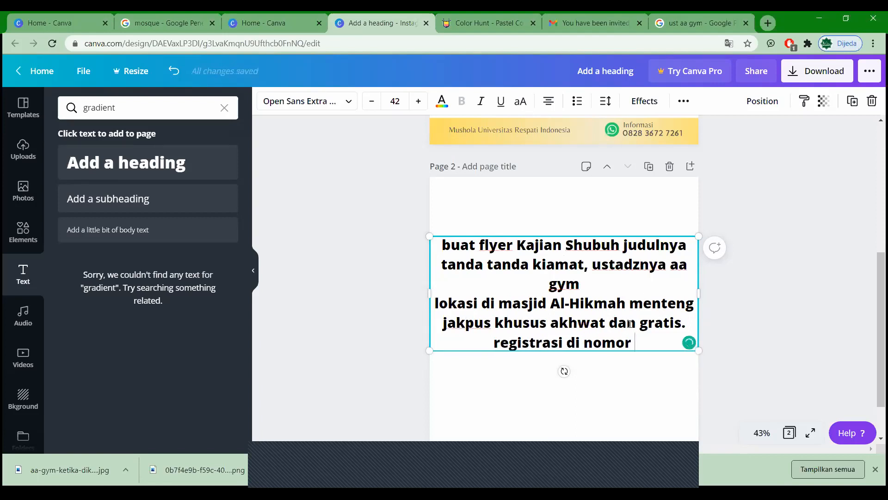
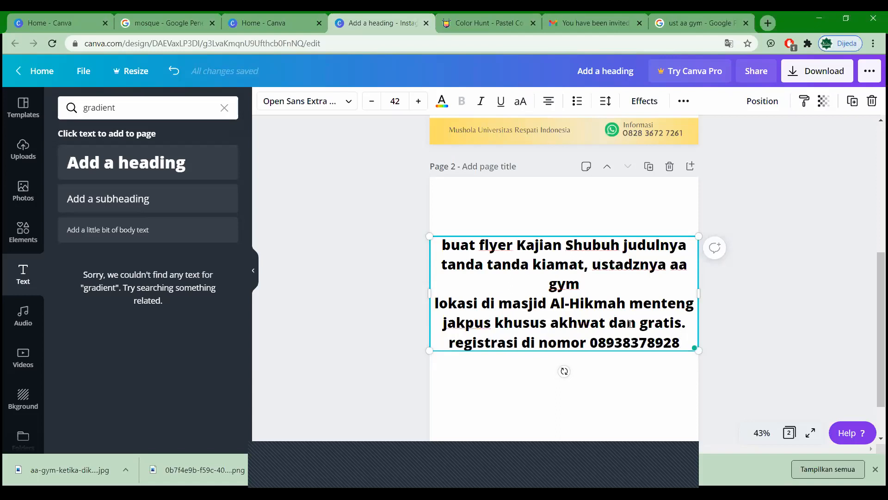
pyautogui.press('Return')
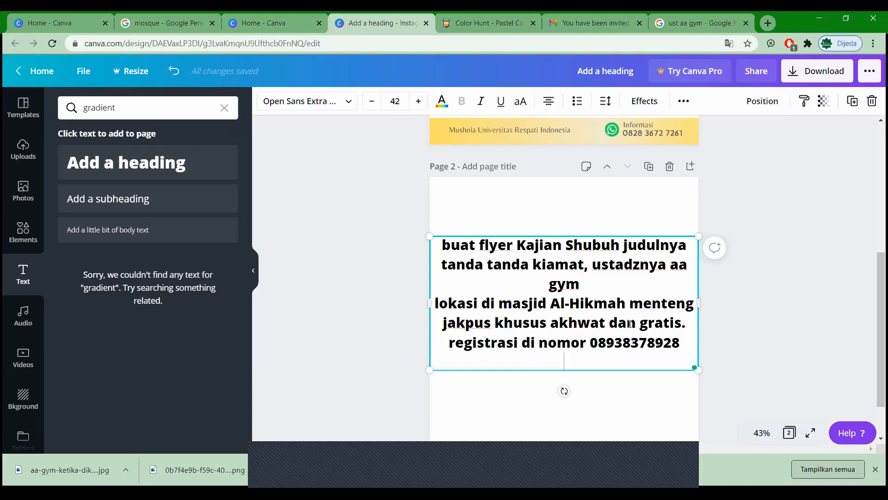
# Step: Add the time line 'hari ahad jam 1 siang sampai jam 3 sore'
pyautogui.write('hari ahad')
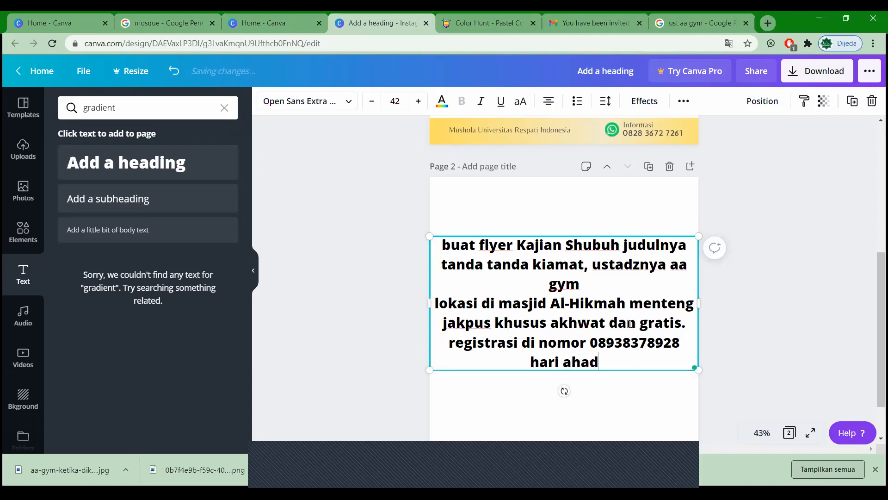
pyautogui.write(' pukul 12')
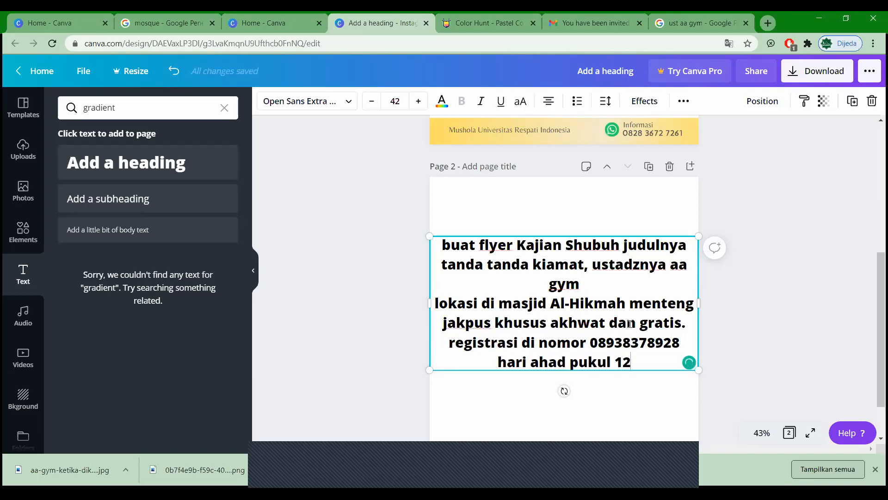
pyautogui.press('BackSpace')
pyautogui.press('BackSpace')
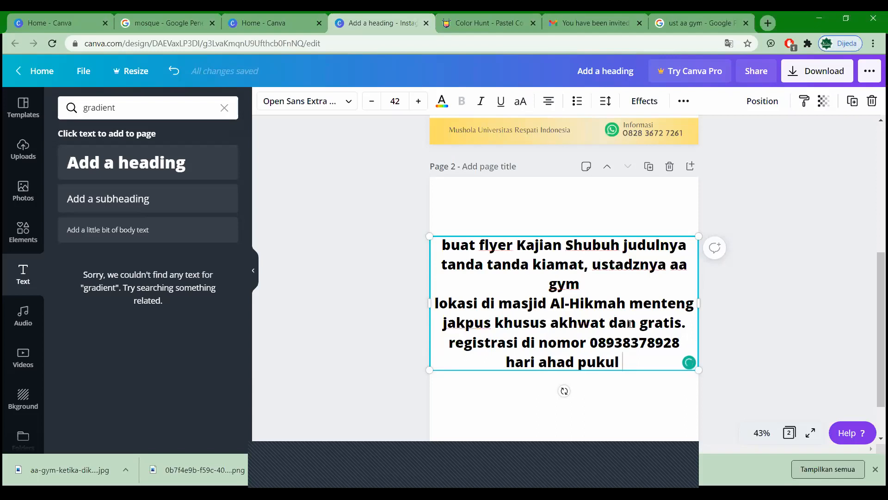
pyautogui.write('13.--')
pyautogui.press('BackSpace')
pyautogui.press('BackSpace')
pyautogui.press('BackSpace')
pyautogui.press('BackSpace')
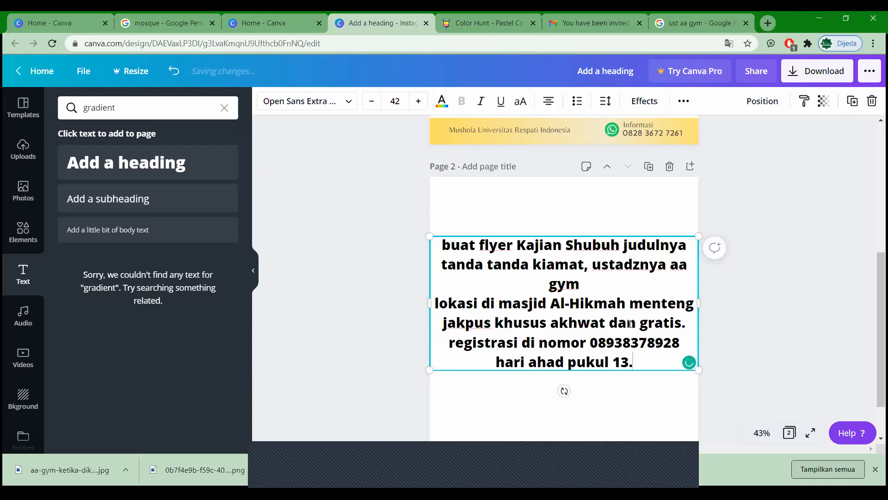
pyautogui.write('jam')
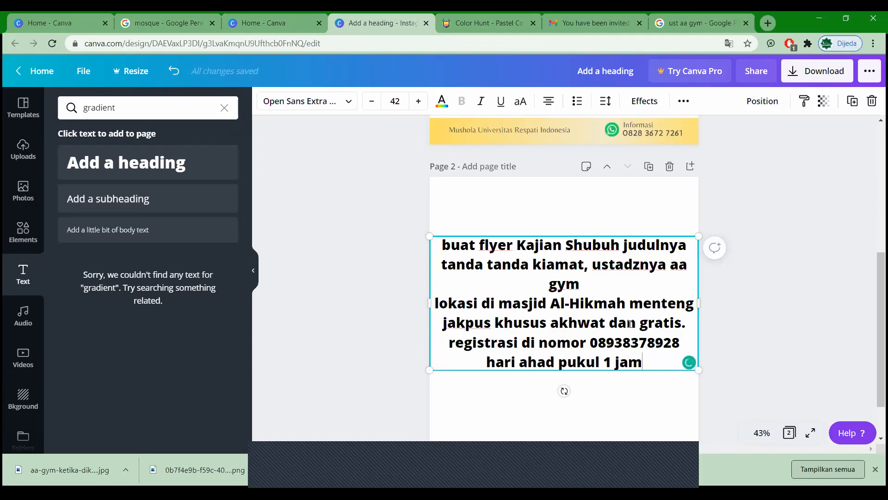
pyautogui.press('BackSpace')
pyautogui.press('BackSpace')
pyautogui.press('BackSpace')
pyautogui.press('BackSpace')
pyautogui.press('BackSpace')
pyautogui.press('BackSpace')
pyautogui.press('BackSpace')
pyautogui.press('BackSpace')
pyautogui.press('BackSpace')
pyautogui.press('BackSpace')
pyautogui.press('BackSpace')
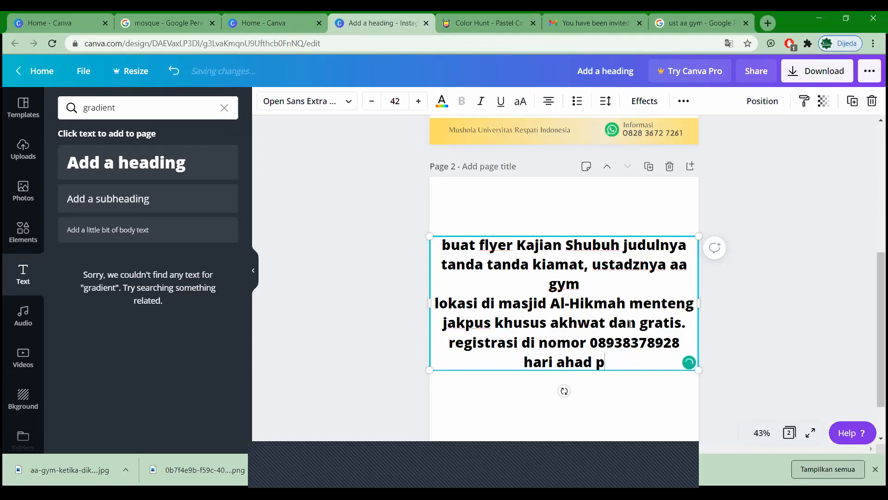
pyautogui.write('jam 1 sia')
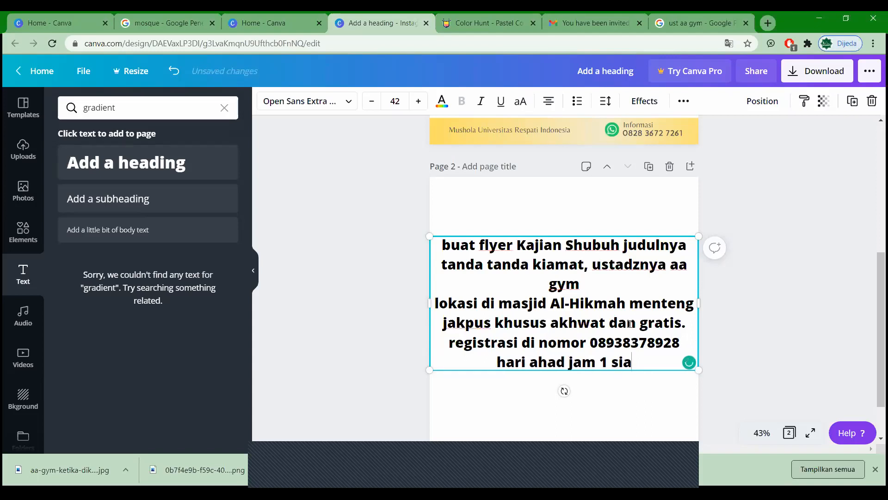
pyautogui.write('ng sampai')
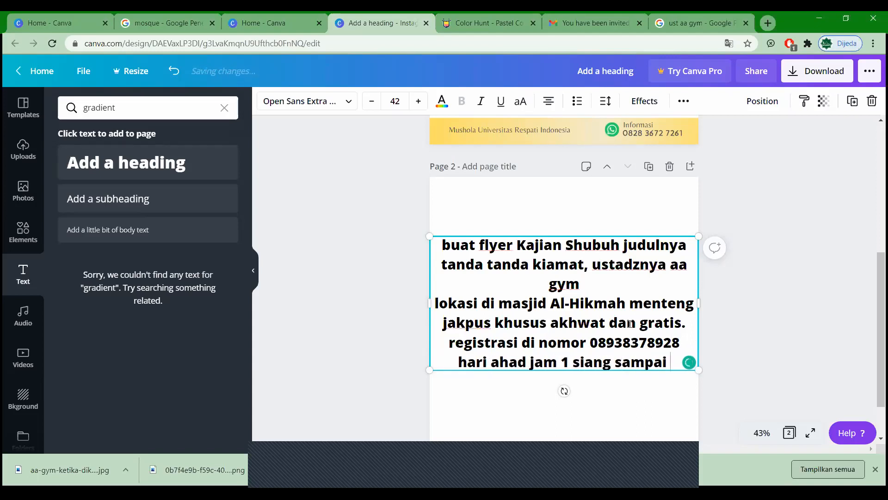
pyautogui.write(' jam 3 sore')
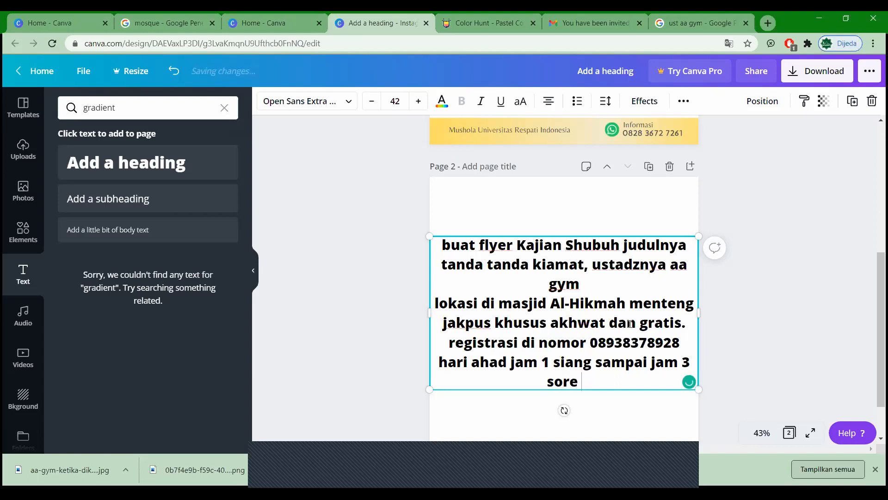
# Step: Insert the date '12 muharram 1442' between 'hari ahad' and 'jam', then deselect the text
pyautogui.click(509, 365)
pyautogui.write('tang')
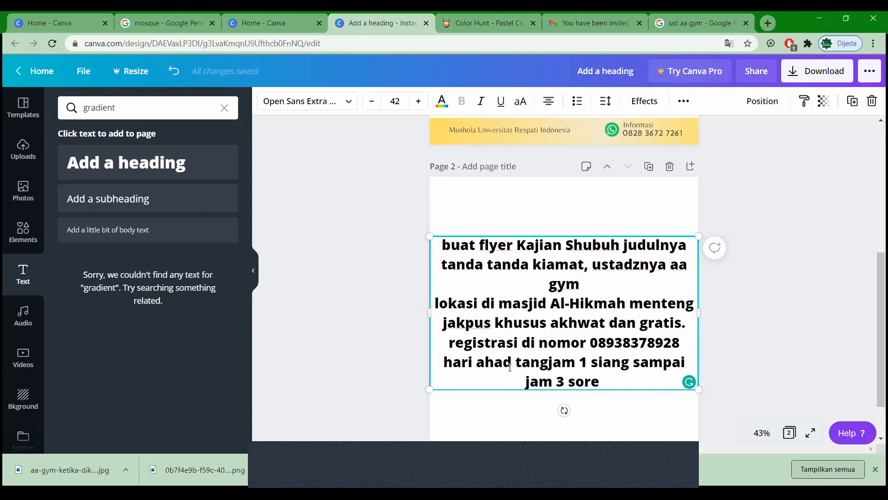
pyautogui.write('f')
pyautogui.press('BackSpace')
pyautogui.write('gal')
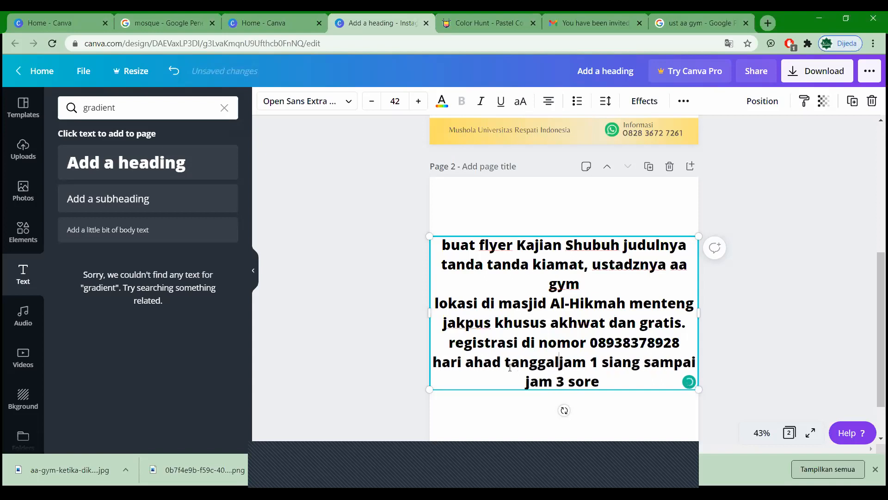
pyautogui.press('BackSpace')
pyautogui.press('BackSpace')
pyautogui.press('BackSpace')
pyautogui.press('BackSpace')
pyautogui.press('BackSpace')
pyautogui.press('BackSpace')
pyautogui.press('BackSpace')
pyautogui.write('12 muha')
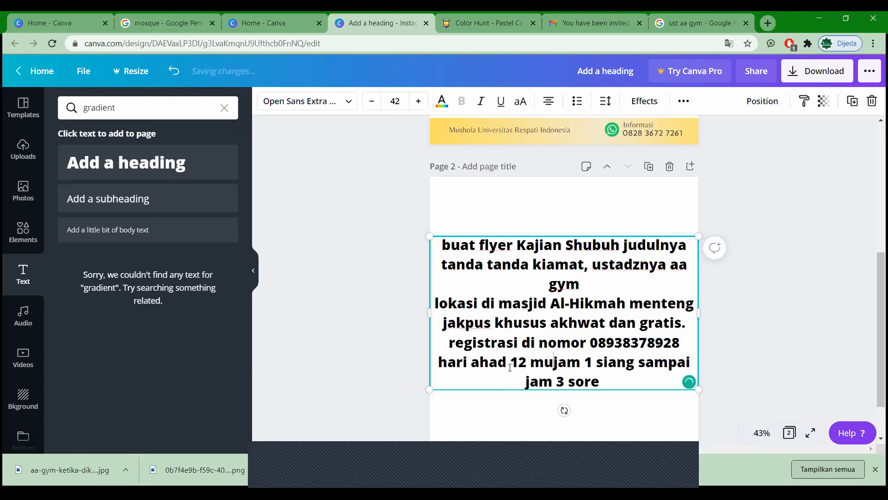
pyautogui.write('rram 14')
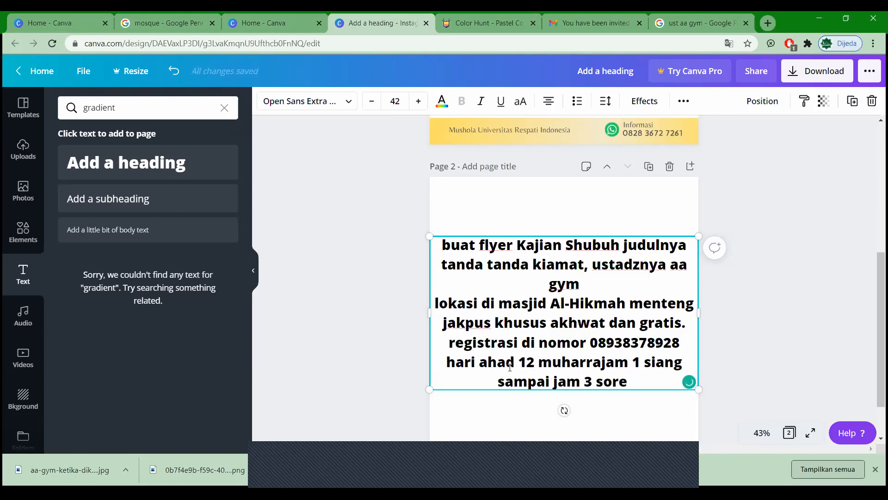
pyautogui.write('42')
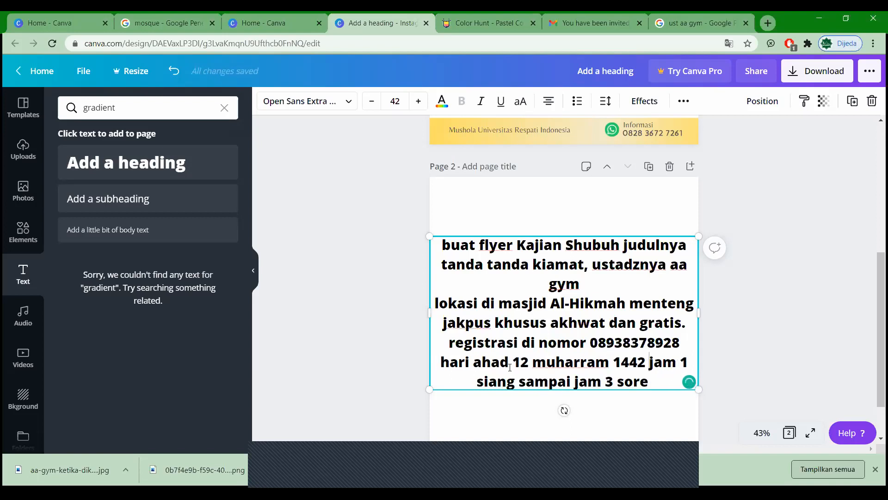
pyautogui.click(757, 302)
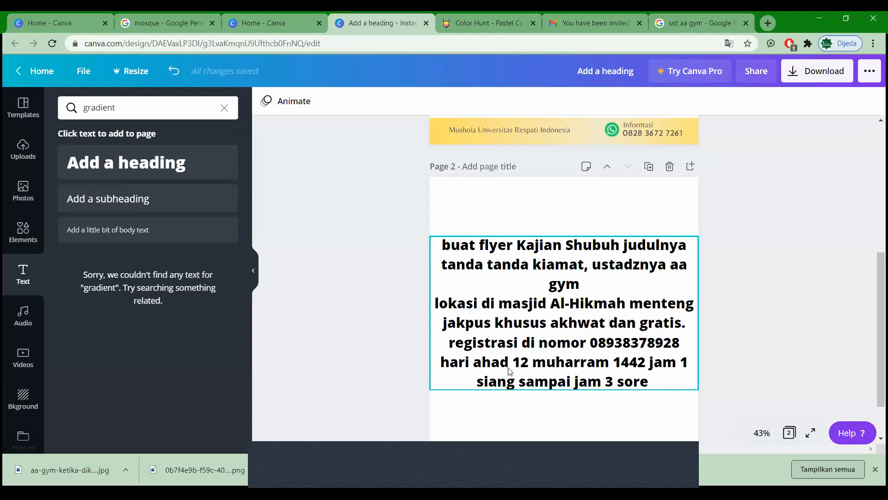
# Step: Change '1442' to '1441 H' in the page 2 date so it reads '12 muharram 1441 H'
pyautogui.click(644, 363)
pyautogui.press('BackSpace')
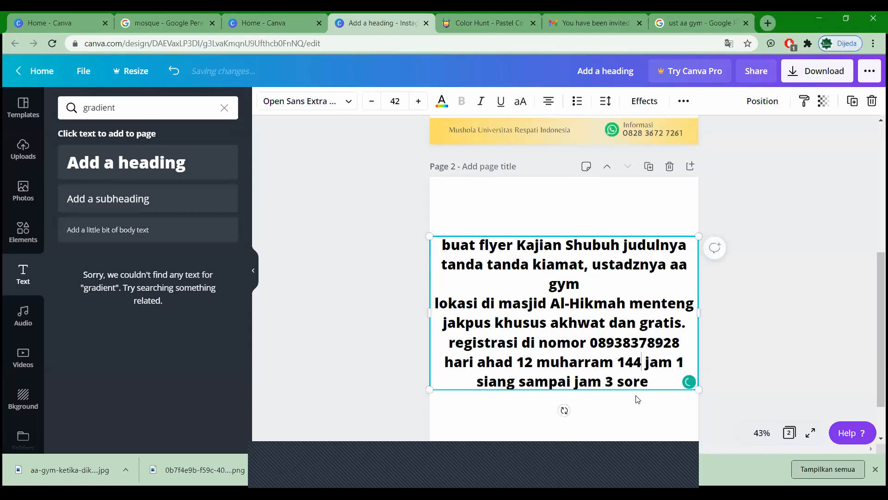
pyautogui.write('1 H')
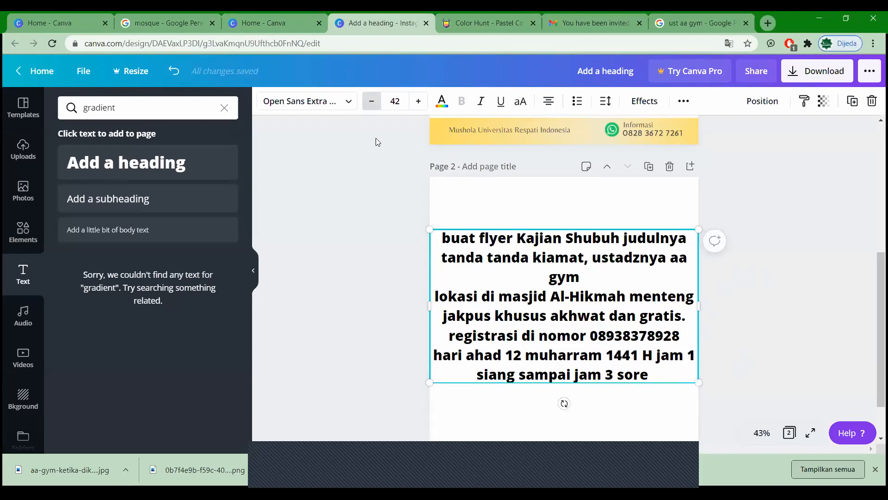
# Step: Reduce the page 2 event text by three font sizes, then raise it back one size
pyautogui.click(373, 101)
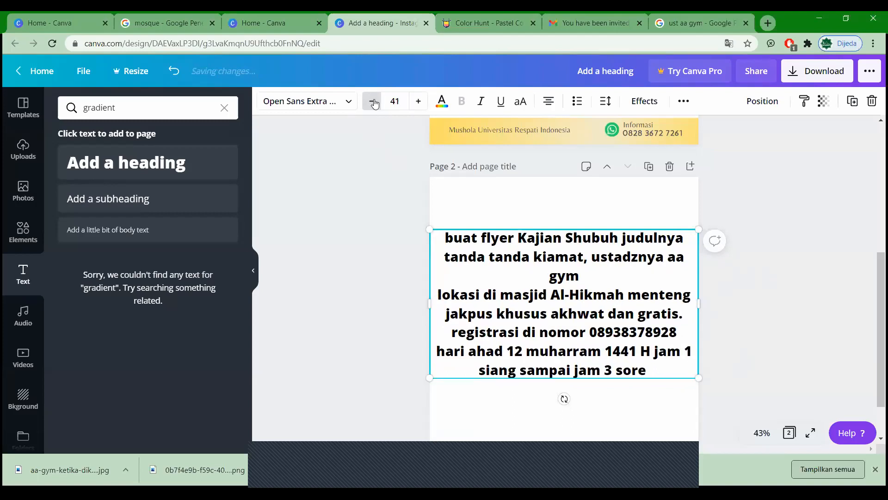
pyautogui.click(373, 102)
pyautogui.click(373, 101)
pyautogui.click(373, 101)
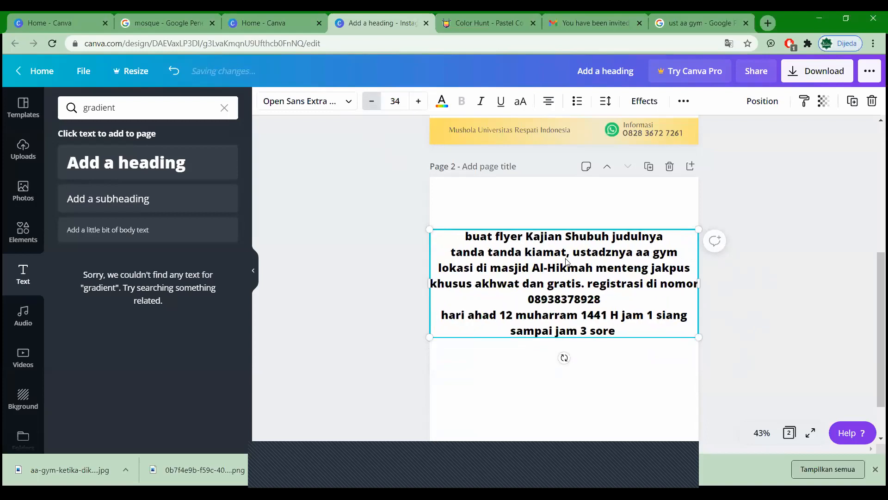
pyautogui.click(787, 297)
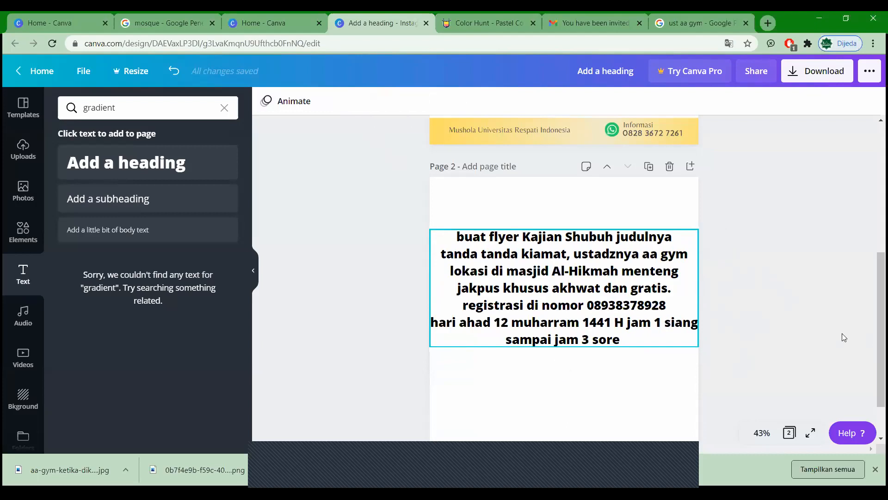
pyautogui.hotkey('ctrl', 'a')
pyautogui.click(812, 330)
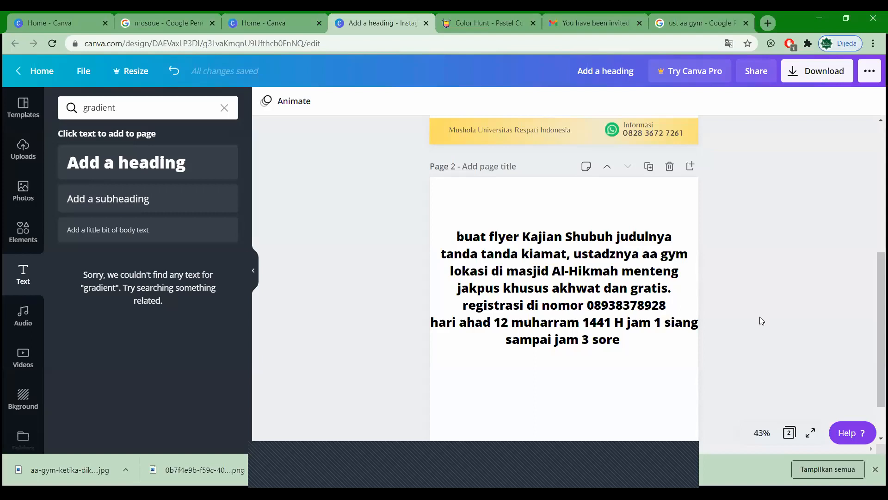
pyautogui.scroll(5, 762, 320)
pyautogui.scroll(-3, 760, 320)
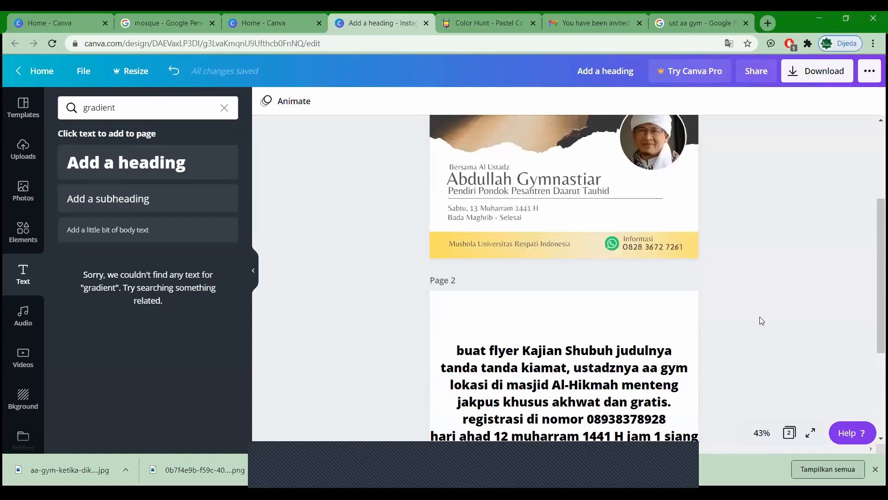
pyautogui.scroll(1, 759, 316)
pyautogui.scroll(3, 759, 316)
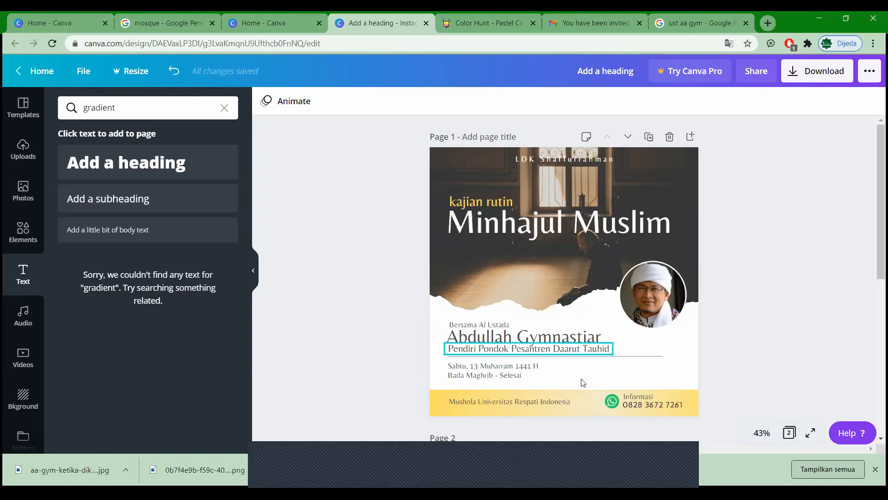
pyautogui.scroll(-2, 530, 303)
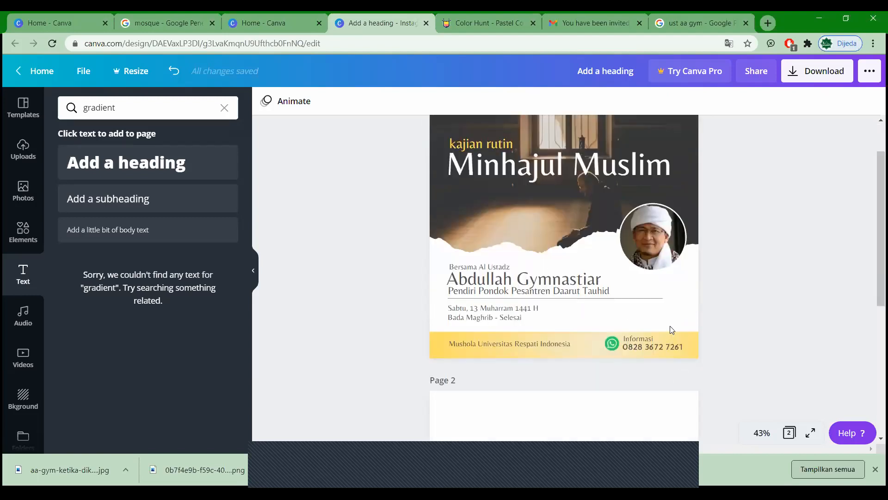
pyautogui.scroll(-2, 463, 270)
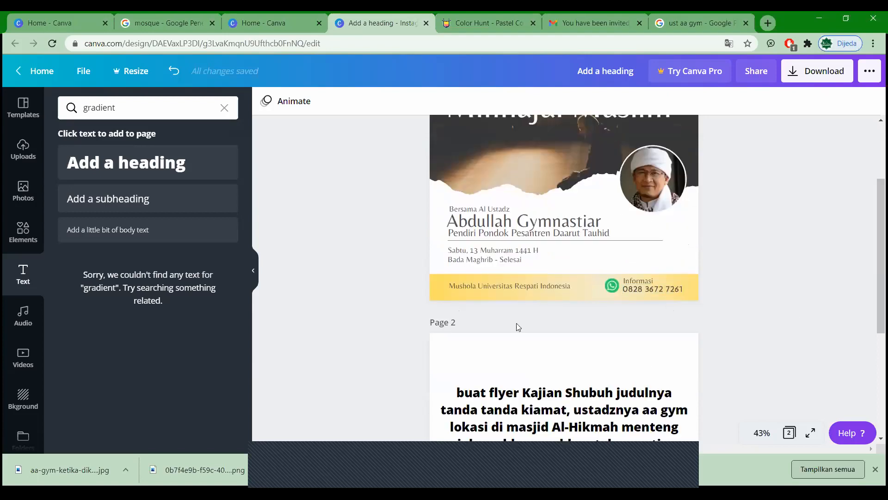
pyautogui.scroll(4, 537, 252)
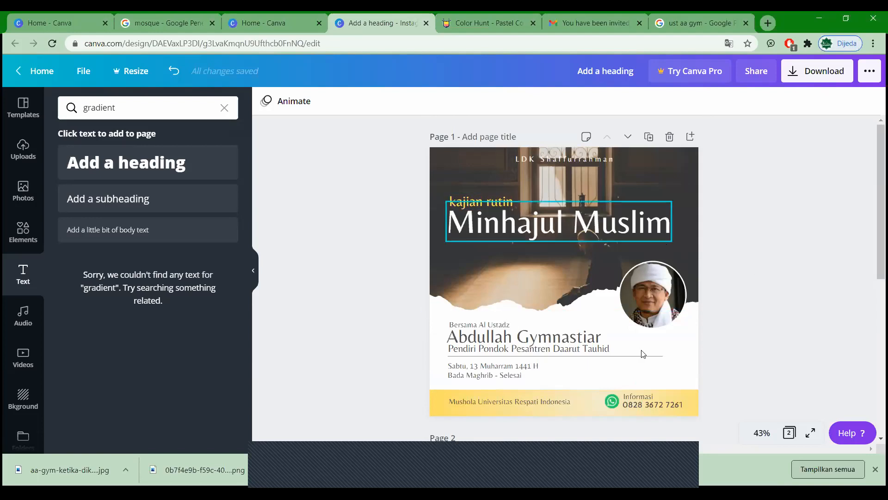
pyautogui.scroll(-1, 641, 350)
pyautogui.scroll(-2, 641, 350)
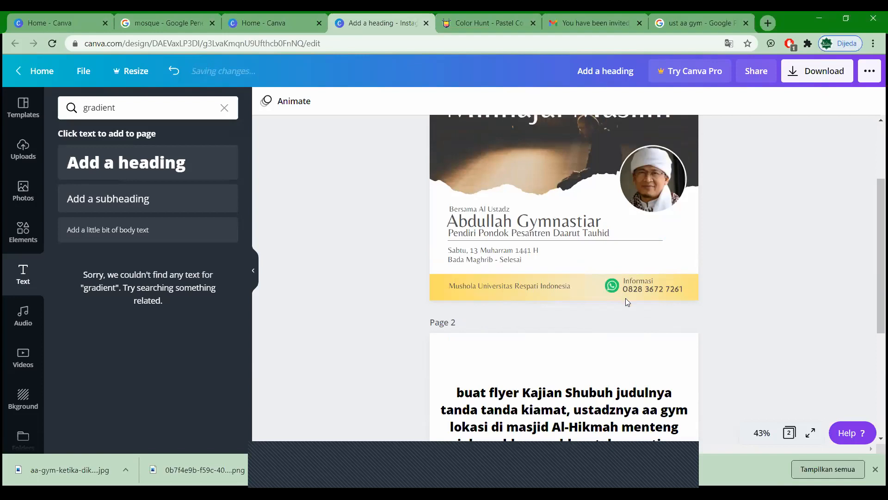
pyautogui.scroll(-4, 625, 300)
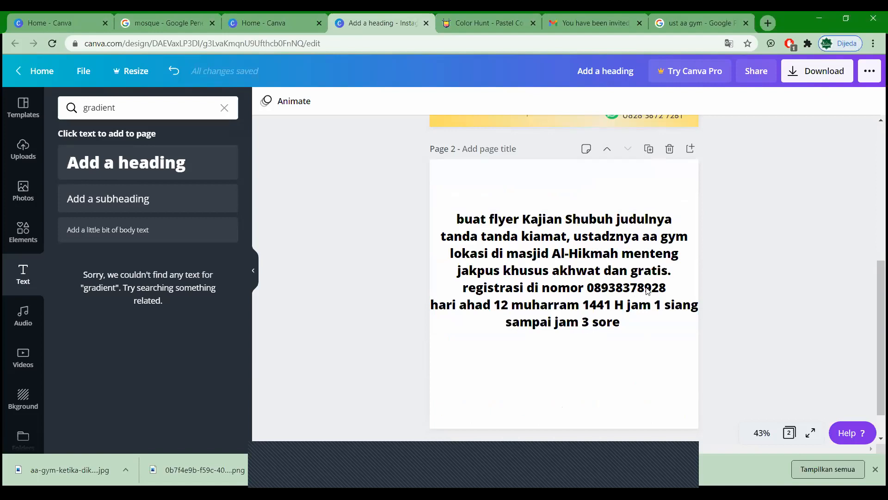
# Step: Narrow the event text box so the date line wraps after 'jam 1', then move it slightly lower
pyautogui.click(696, 287)
pyautogui.moveTo(693, 275); pyautogui.dragTo(694, 276)
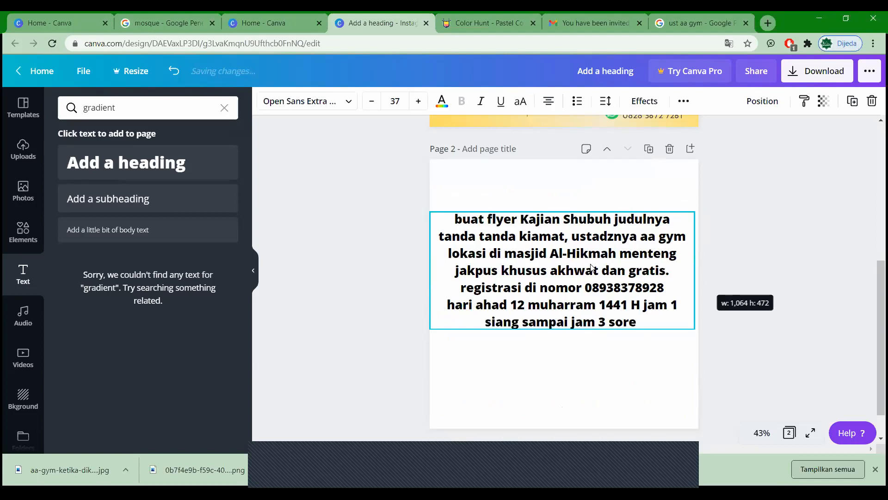
pyautogui.moveTo(584, 262); pyautogui.dragTo(588, 259)
pyautogui.click(735, 241)
pyautogui.click(582, 266)
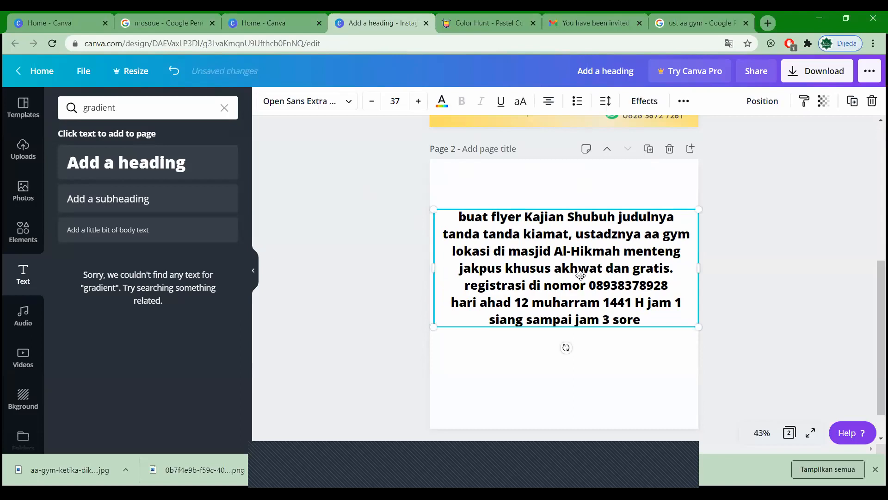
pyautogui.moveTo(581, 276); pyautogui.dragTo(578, 289)
# Step: Add '#setordesain' on its own line after a blank line at the end of the event text
pyautogui.click(645, 335)
pyautogui.press('Return')
pyautogui.press('Return')
pyautogui.write('#setor')
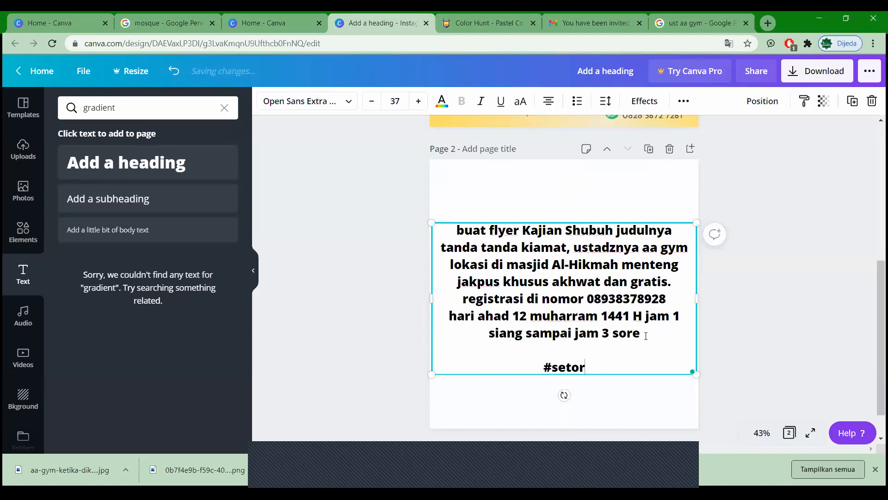
pyautogui.write('desain')
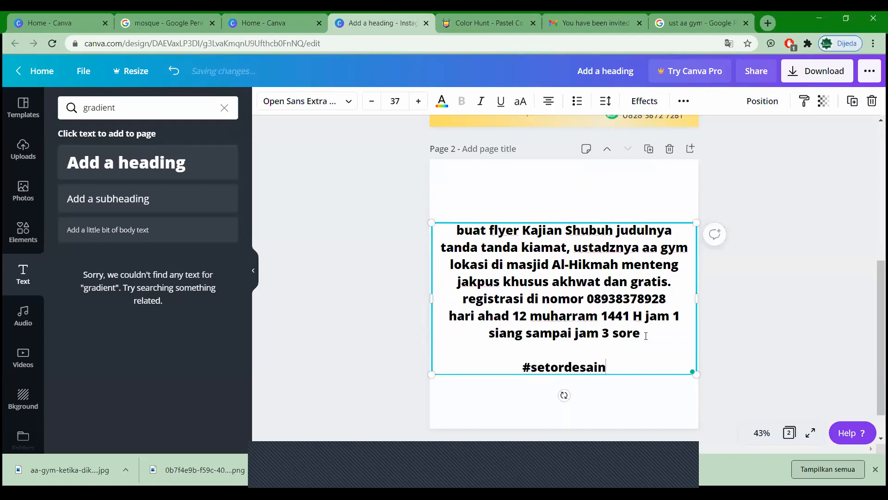
pyautogui.click(751, 295)
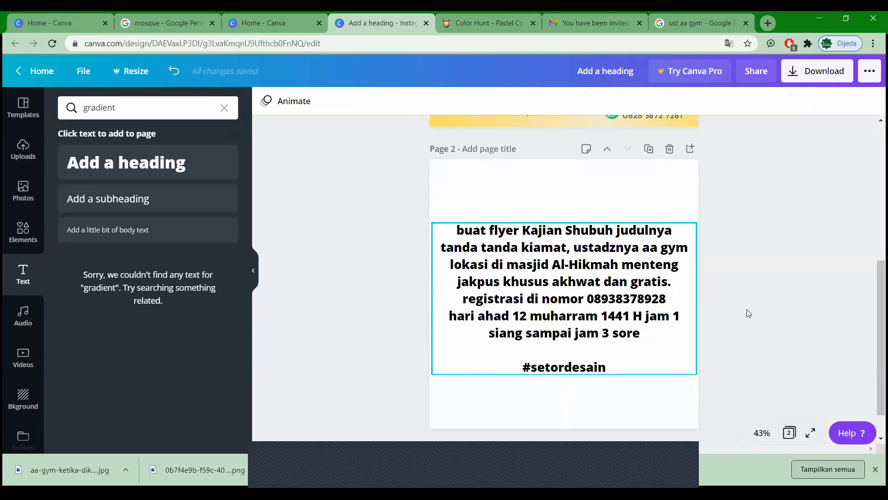
# Step: Re-centre the event text box horizontally and scroll back up to page 1
pyautogui.moveTo(631, 276)
pyautogui.mouseDown()
pyautogui.moveTo(628, 270)
pyautogui.moveTo(666, 269)
pyautogui.moveTo(624, 280)
pyautogui.mouseUp()
pyautogui.click(726, 311)
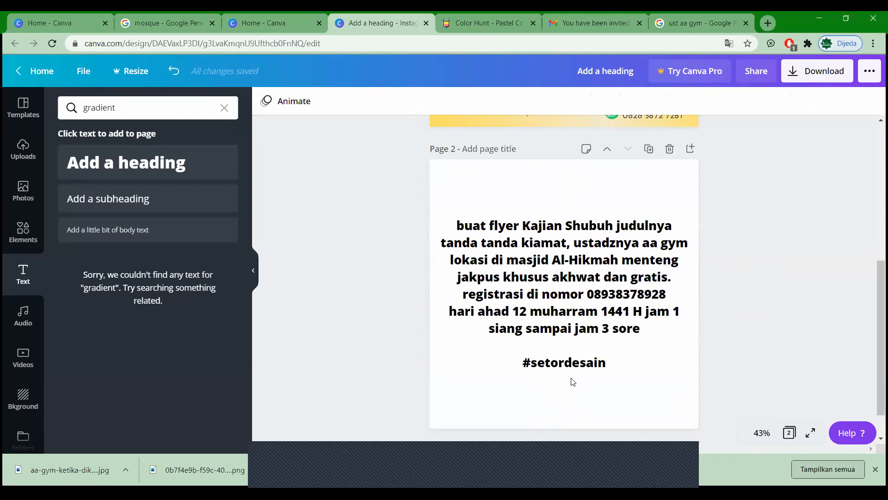
pyautogui.scroll(5, 573, 381)
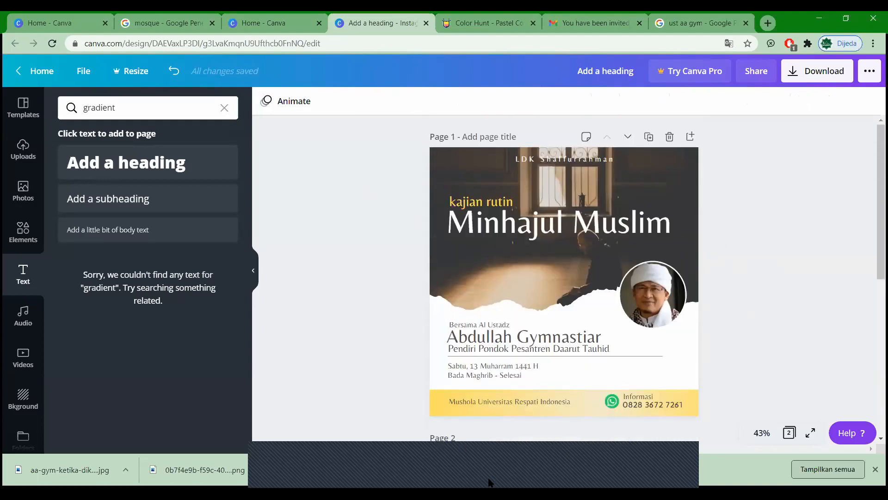